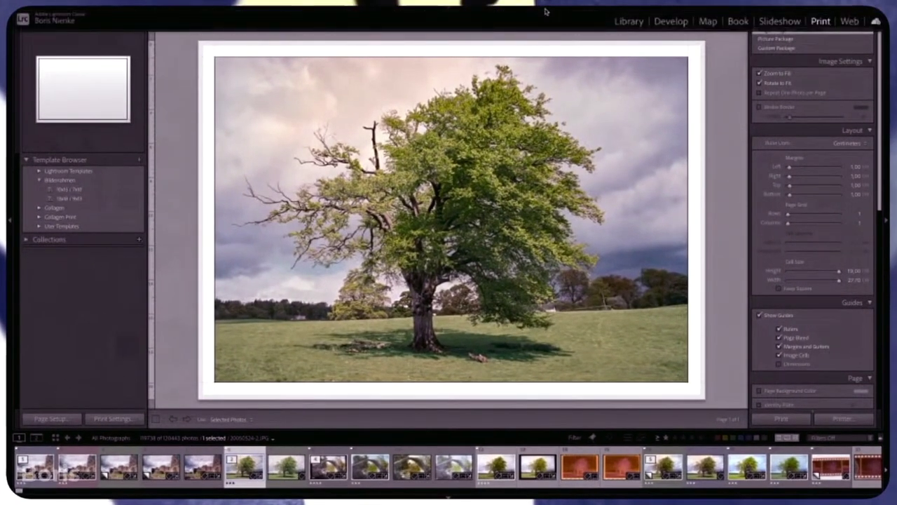
- Expand the collections list, scroll through it, then collapse it again
left_click(621, 21)
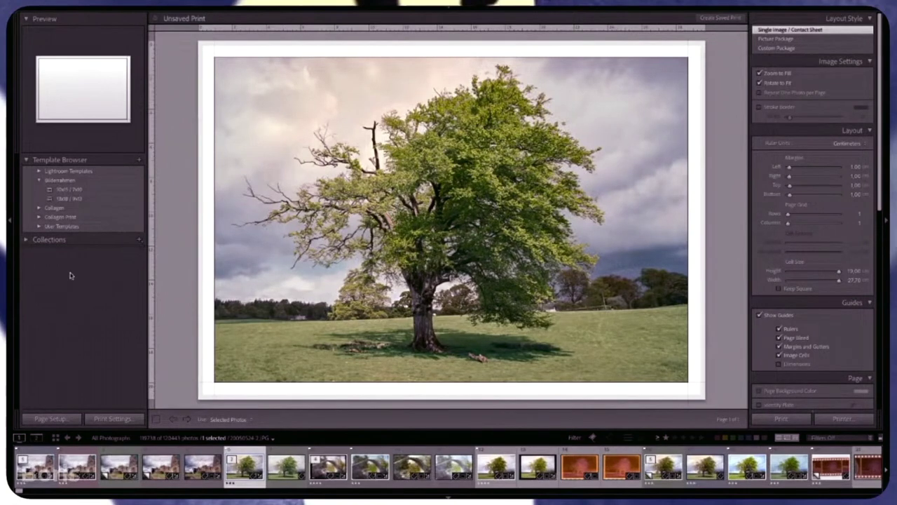
left_click(26, 240)
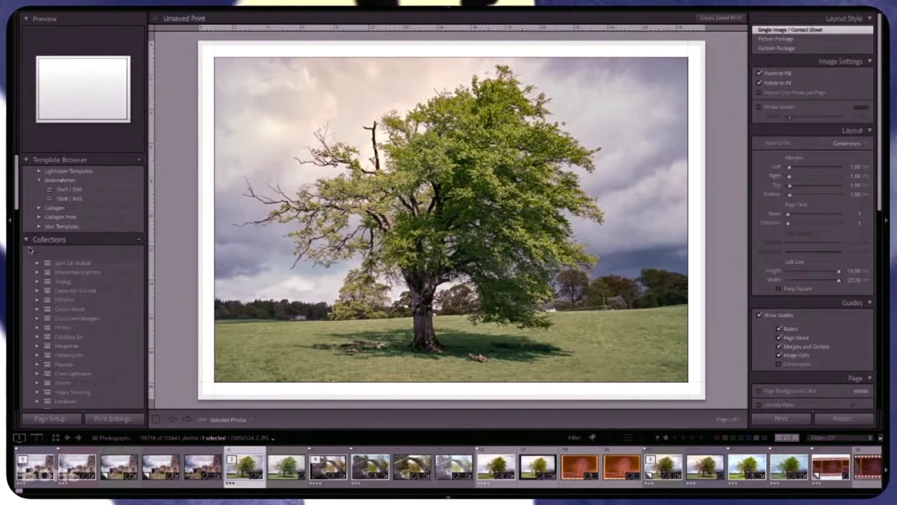
scroll(39, 274, "down", 2)
scroll(39, 275, "down", 2)
scroll(39, 275, "down", 1)
scroll(39, 275, "up", 1)
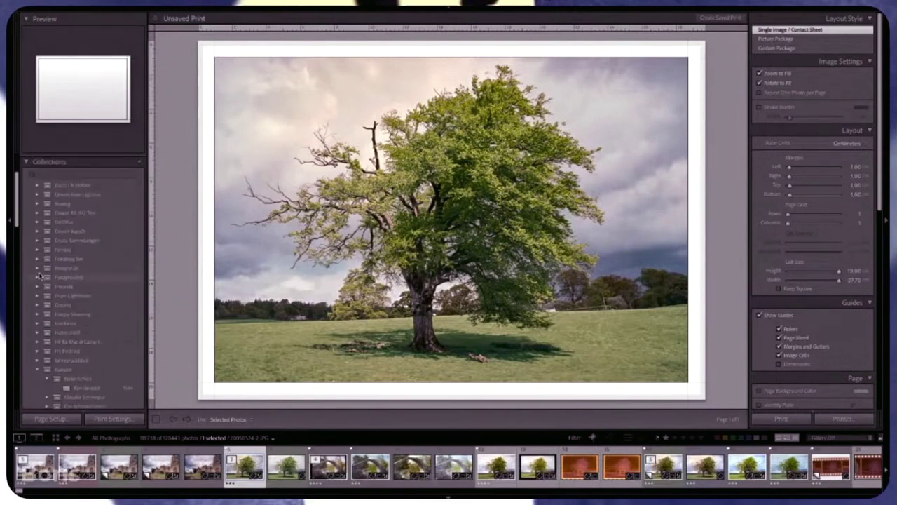
scroll(42, 266, "up", 2)
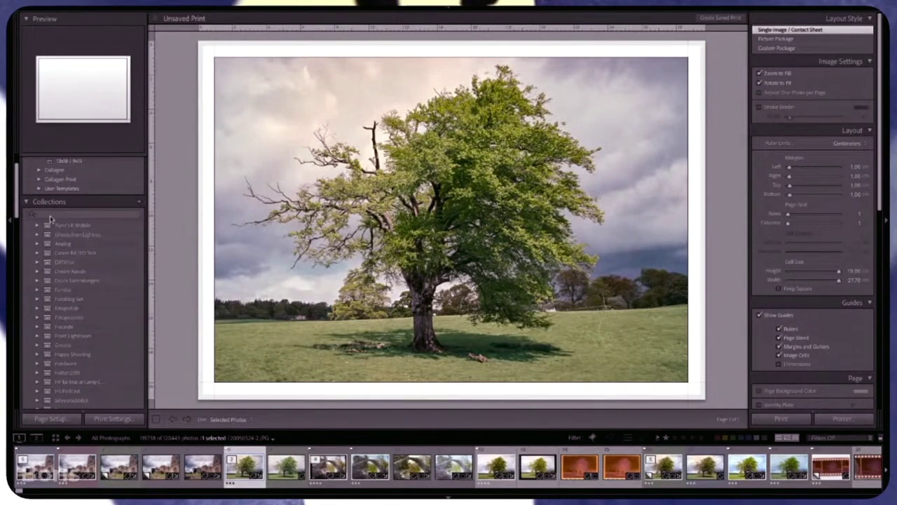
left_click(26, 201)
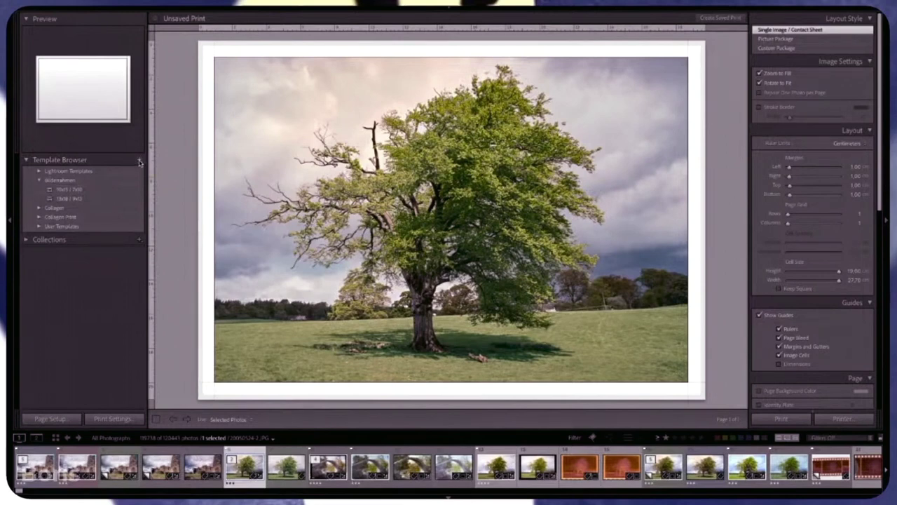
- Save the layout as template 'HS Drucken 1' in a new 'HS Drucken' folder
left_click(140, 162)
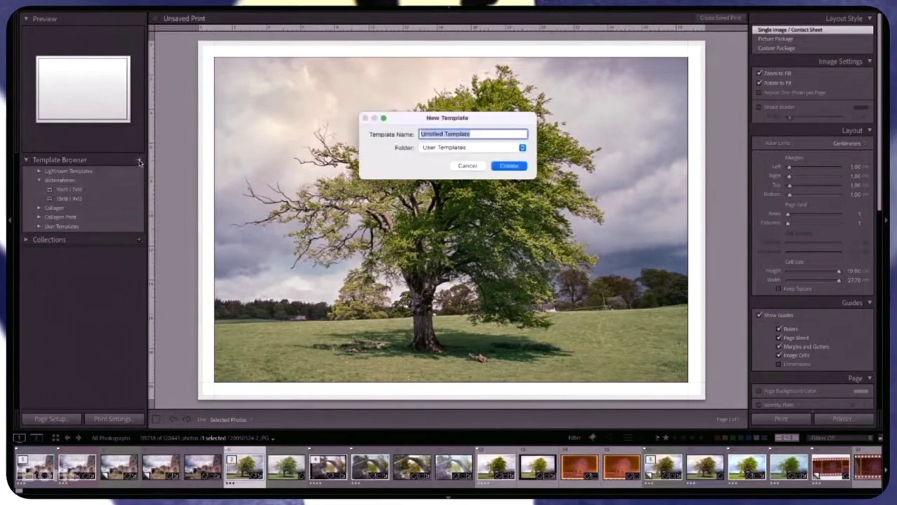
type("HS")
type(" Druc")
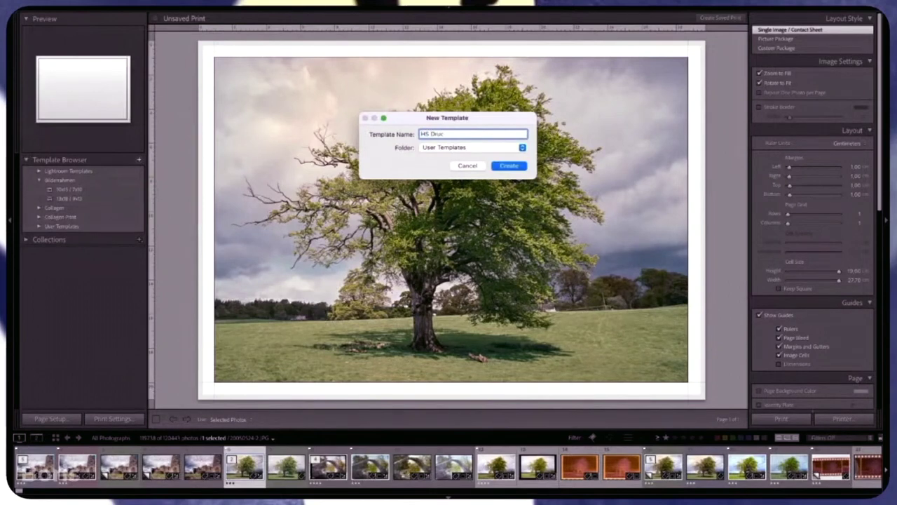
type("ke")
type("n 1")
left_click(446, 149)
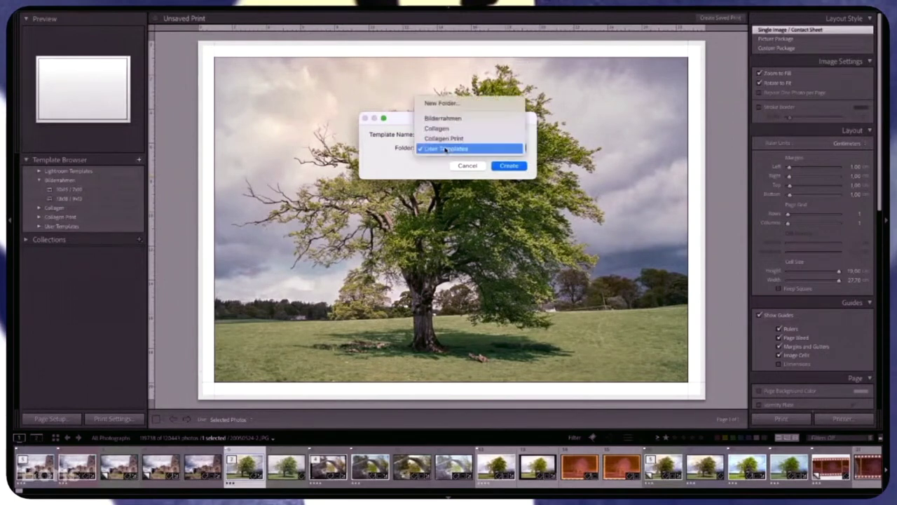
left_click(440, 104)
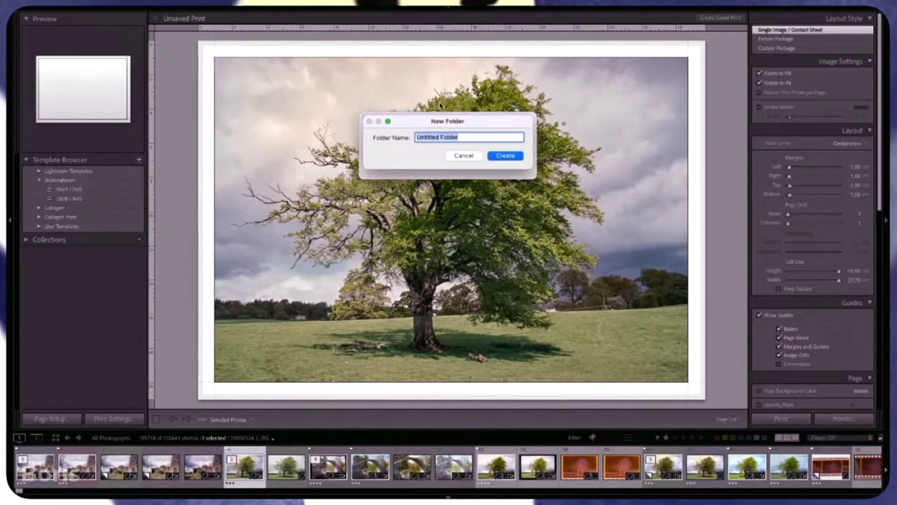
type("HS Drucken")
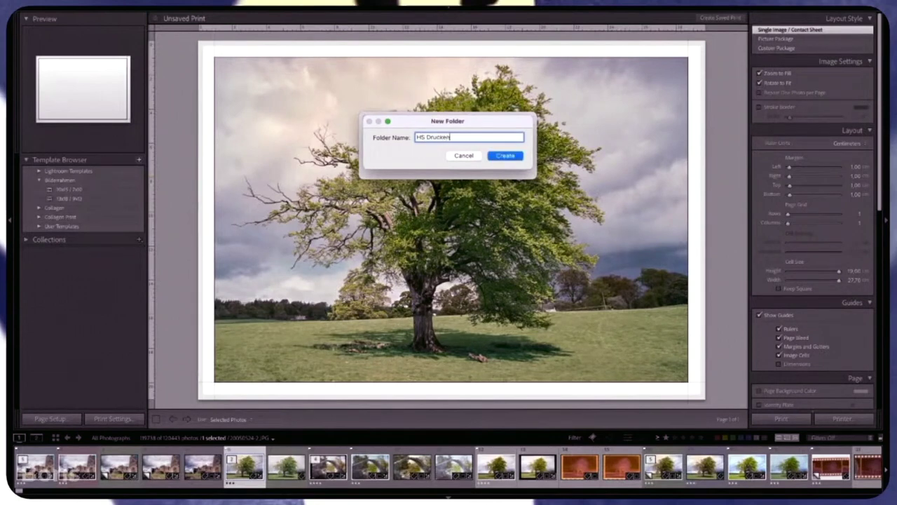
left_click(506, 155)
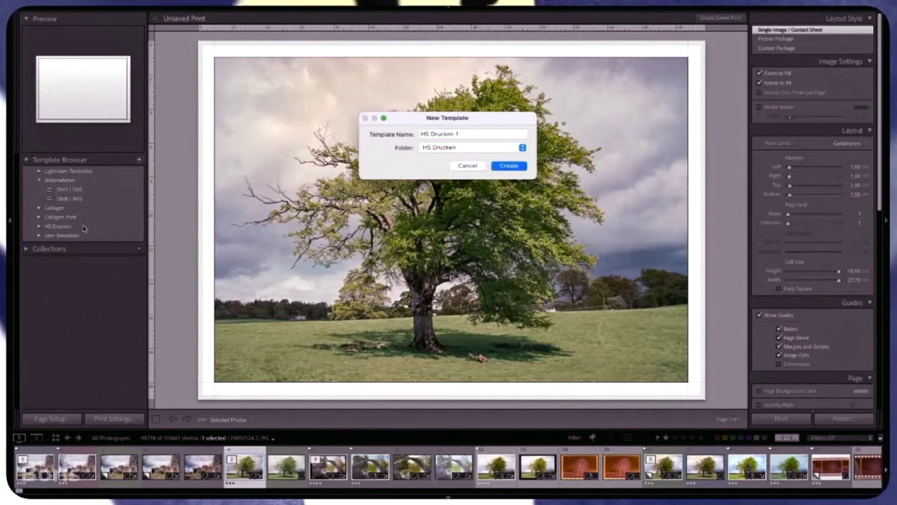
left_click(507, 165)
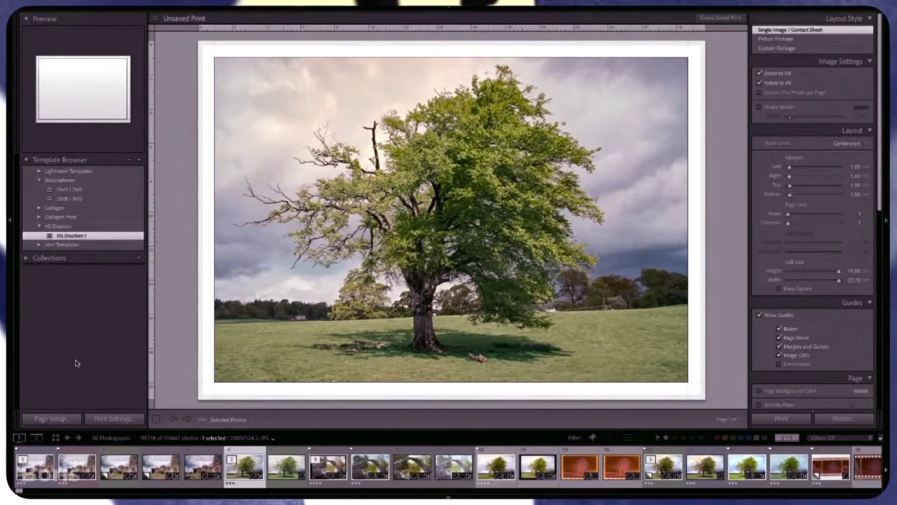
- Set Page Setup to A4 210 × 297 mm landscape for the ET8550_PrintFab_Bonjour printer
left_click(46, 419)
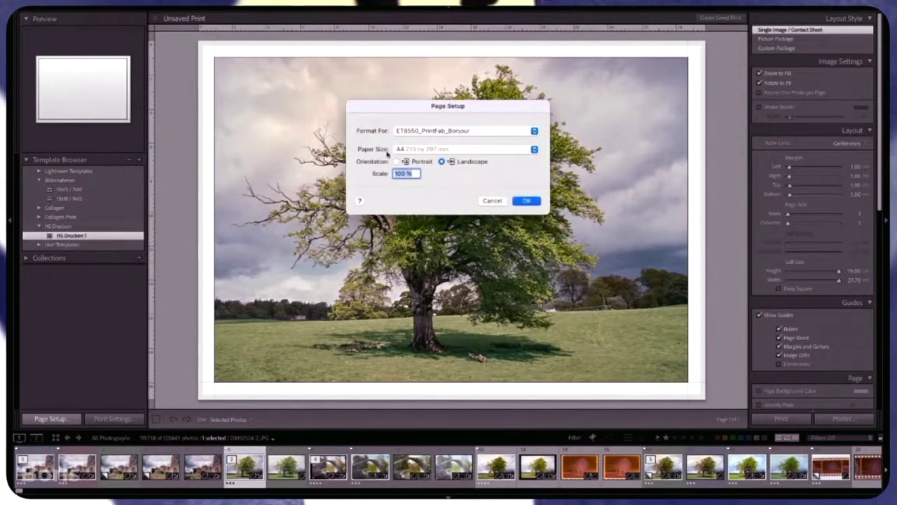
left_click(443, 131)
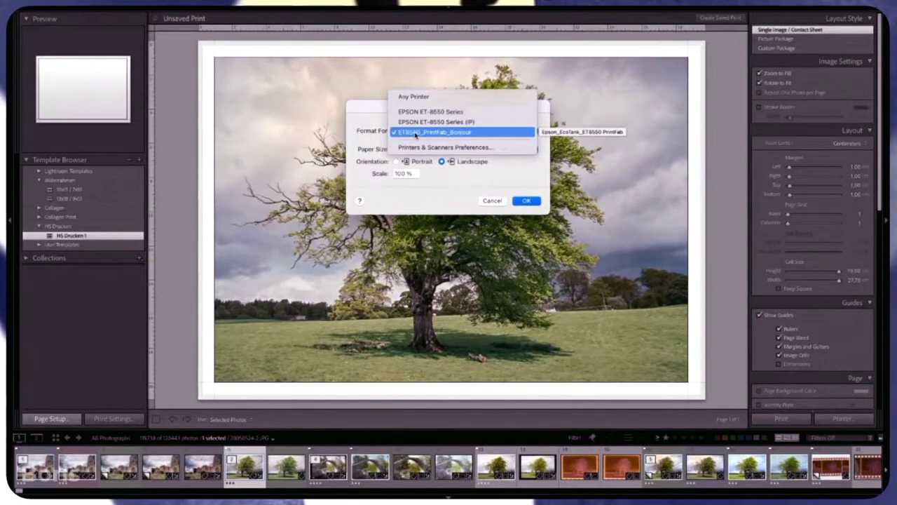
left_click(416, 134)
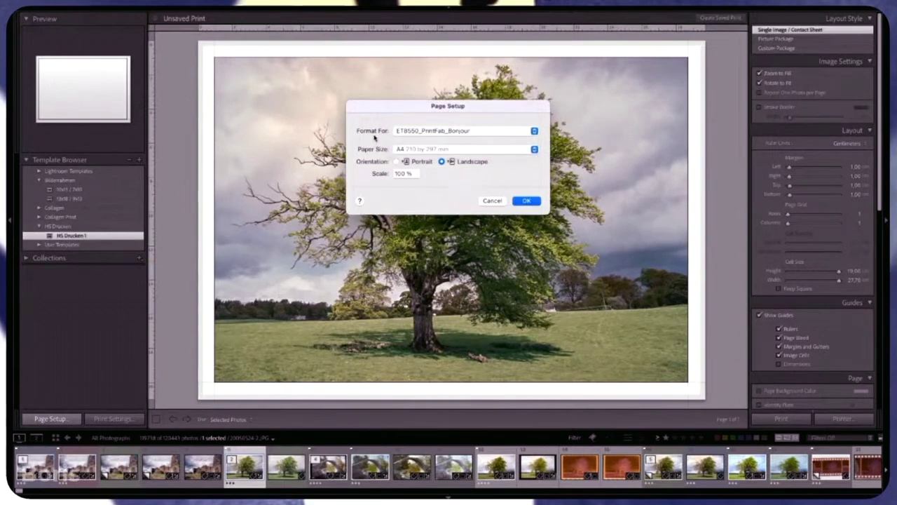
left_click(403, 132)
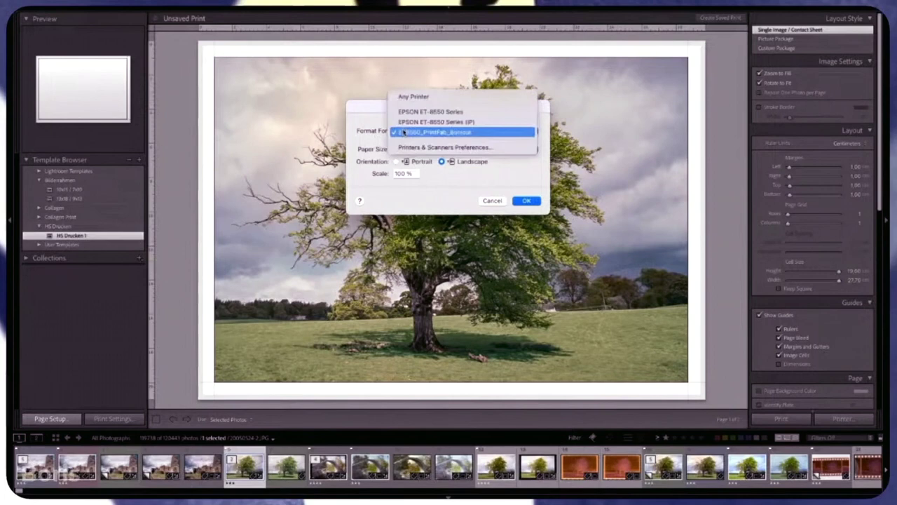
left_click(407, 132)
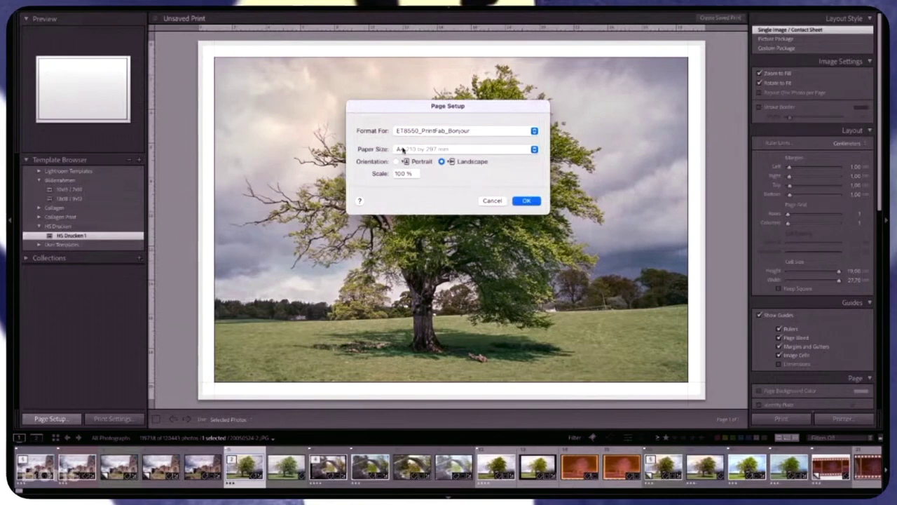
left_click(404, 150)
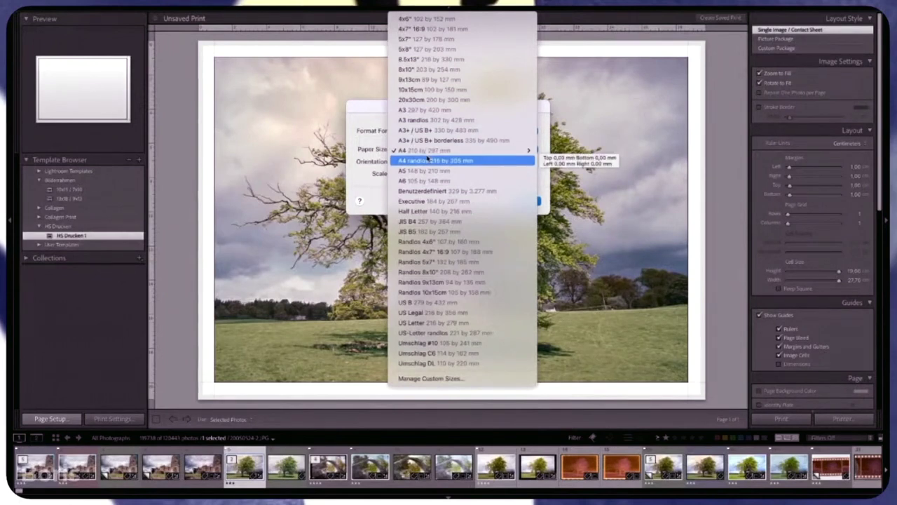
mouse_move(424, 150)
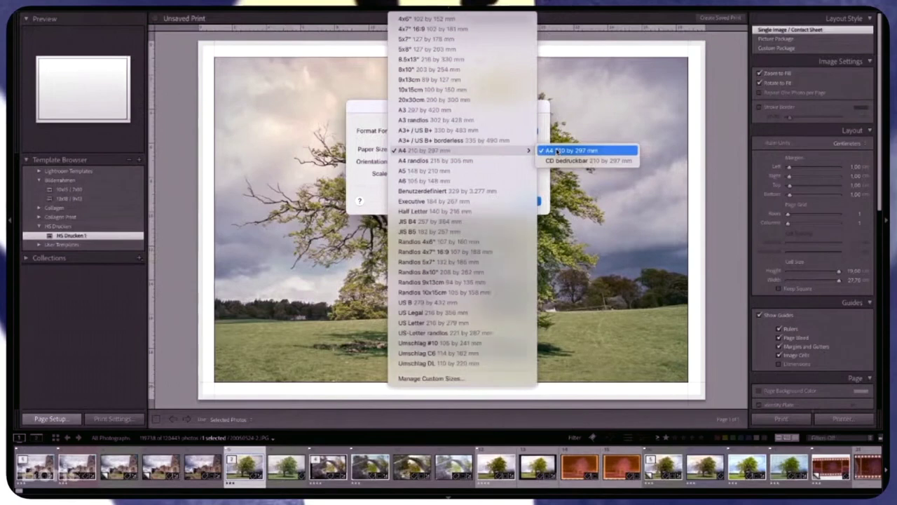
left_click(557, 151)
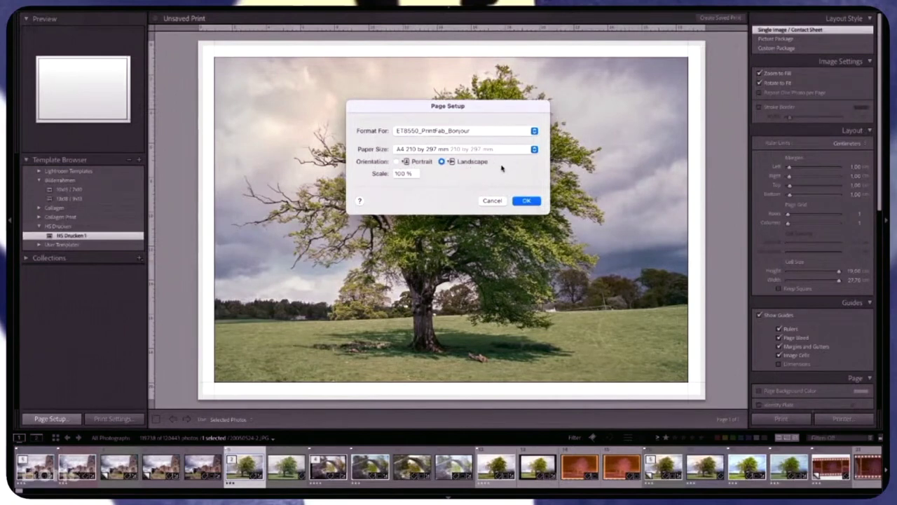
left_click(522, 201)
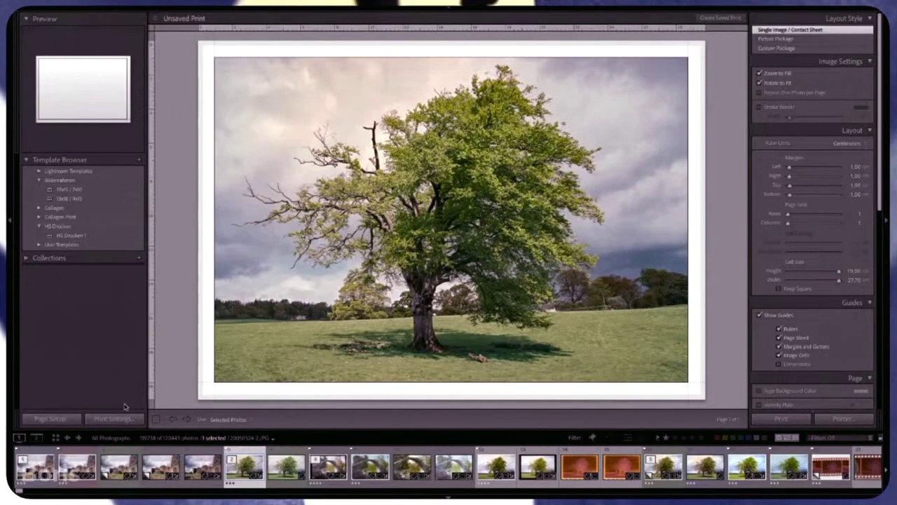
- Choose the Hahnemühle FineArt Pearl media type in PrintFab Settings and save the print settings
left_click(112, 418)
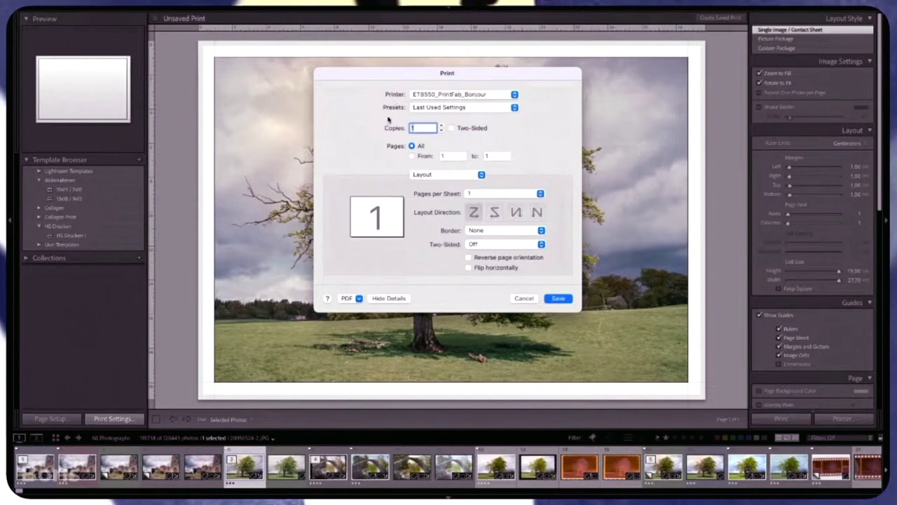
left_click(438, 176)
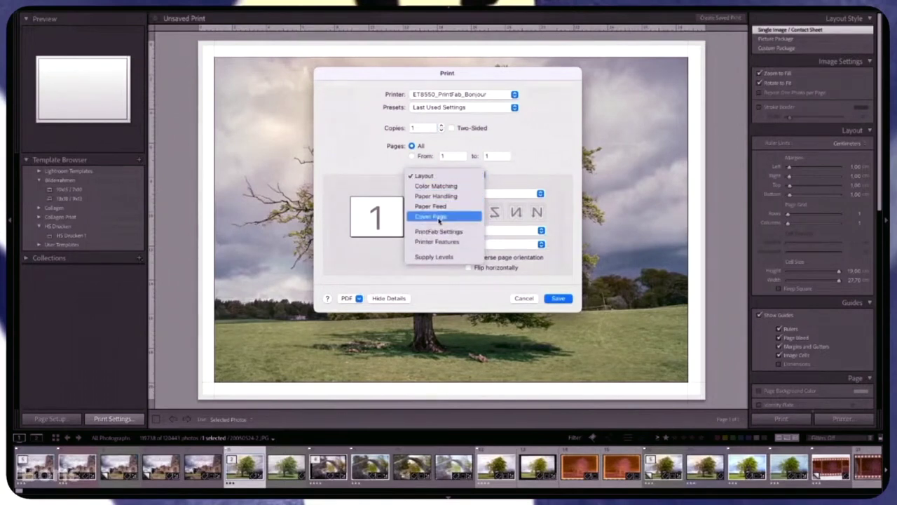
left_click(431, 231)
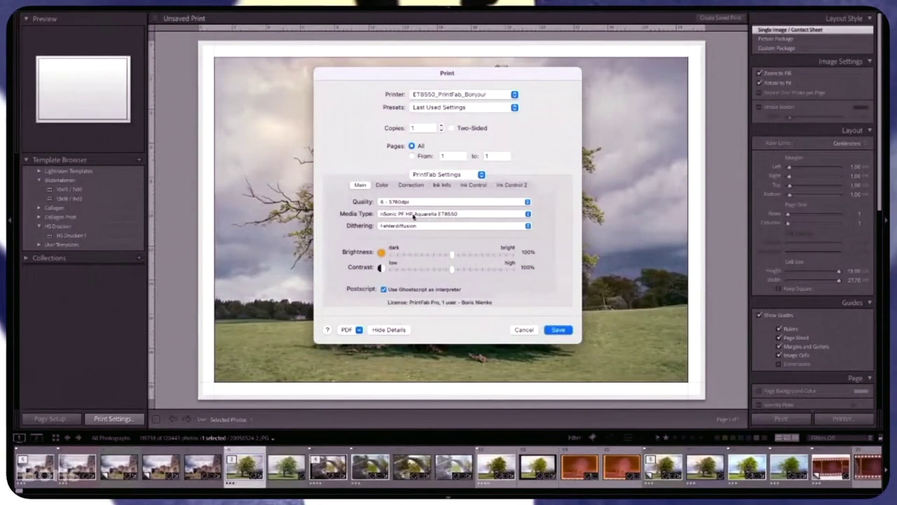
left_click(415, 215)
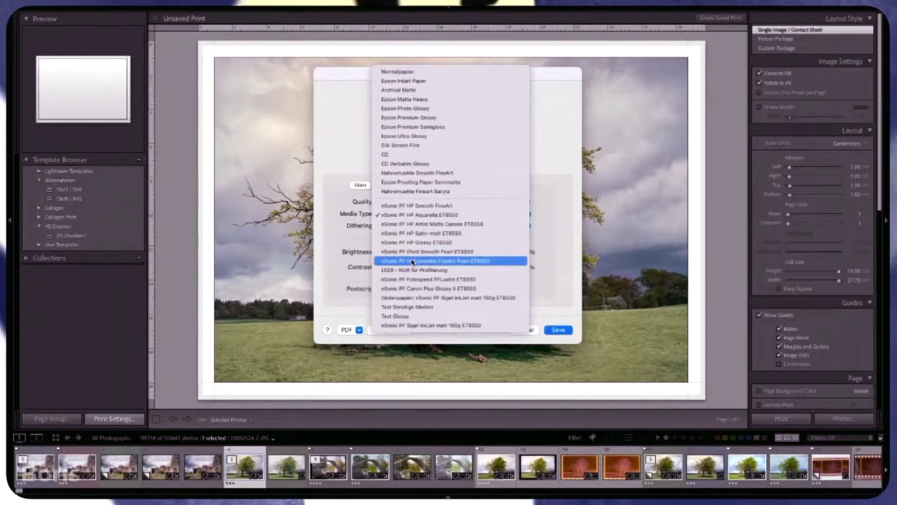
left_click(412, 261)
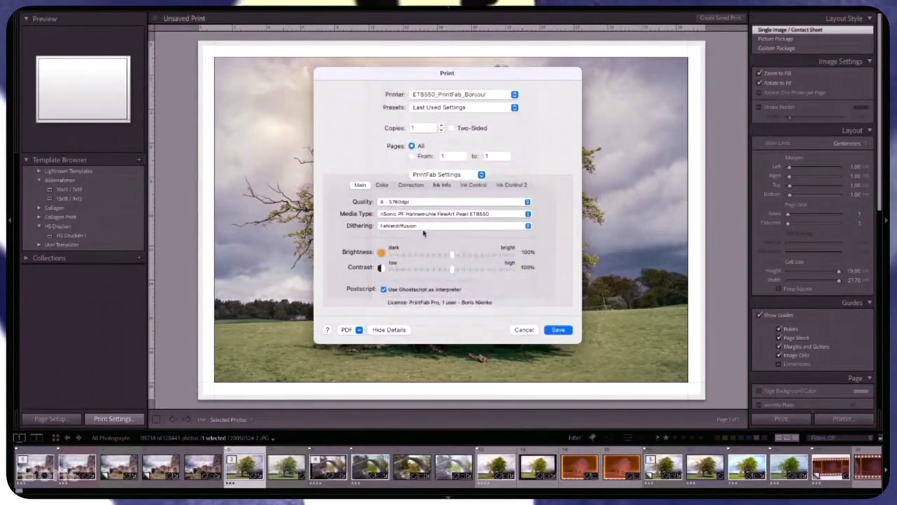
left_click(558, 330)
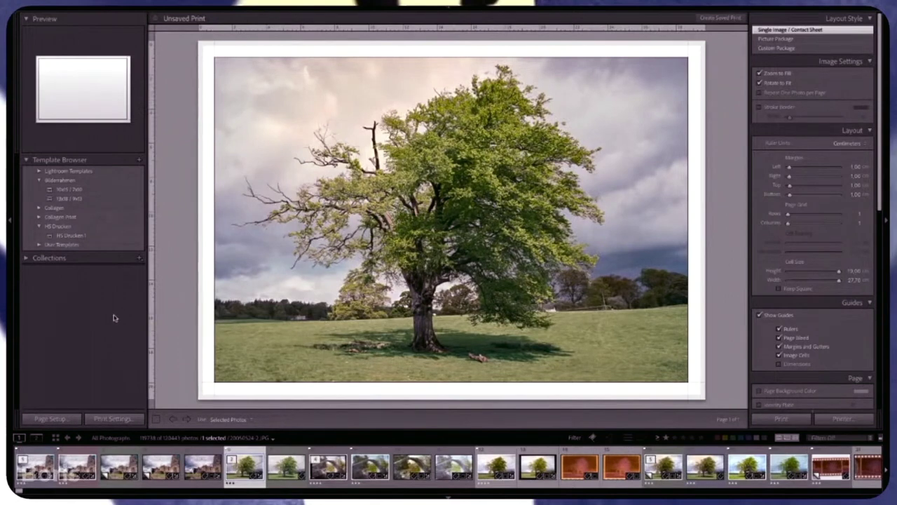
- Apply Update with Current Settings to the HS Drucken 1 template
right_click(75, 237)
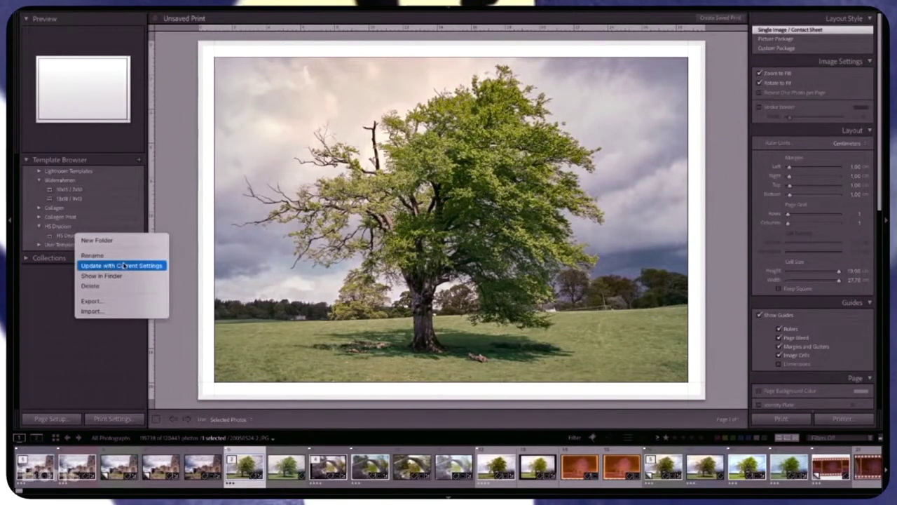
left_click(124, 265)
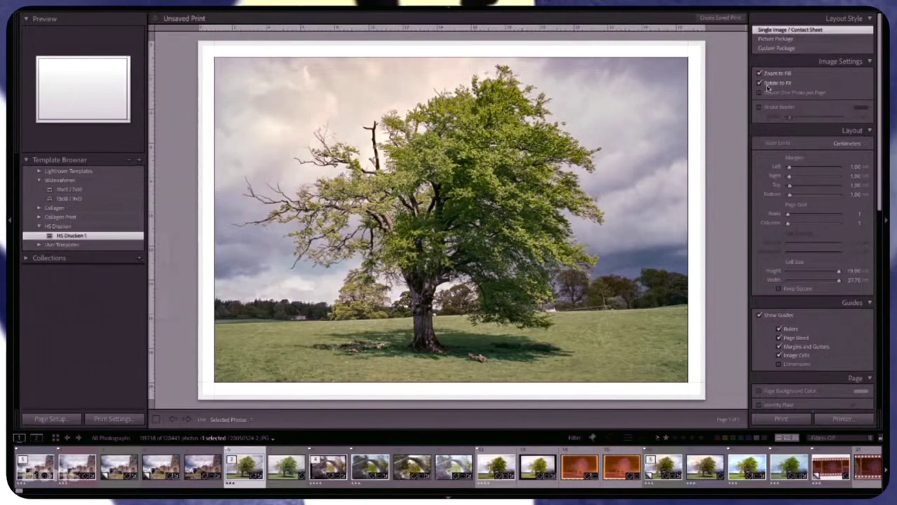
- Turn off Zoom to Fill, reduce the margins to 0.30 cm and make the cell taller
left_click(767, 73)
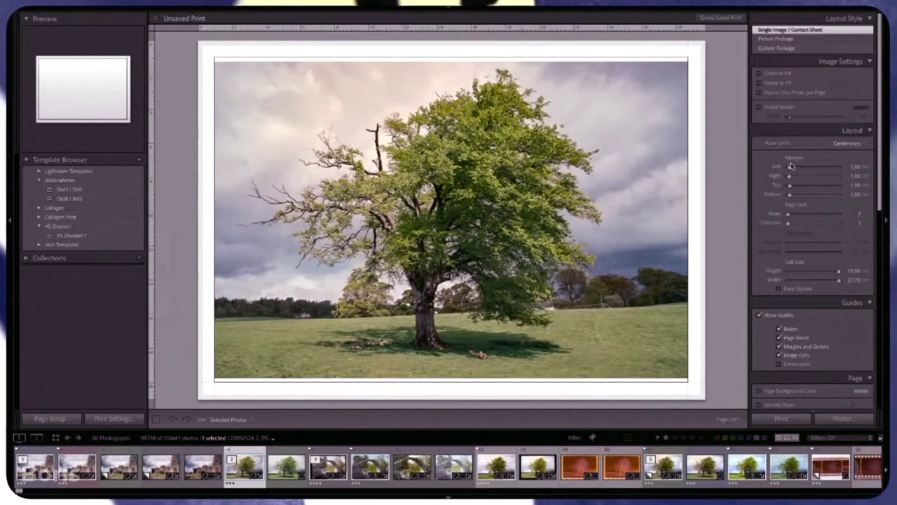
mouse_move(791, 166)
left_mouse_down()
mouse_move(776, 168)
mouse_move(770, 199)
left_mouse_up()
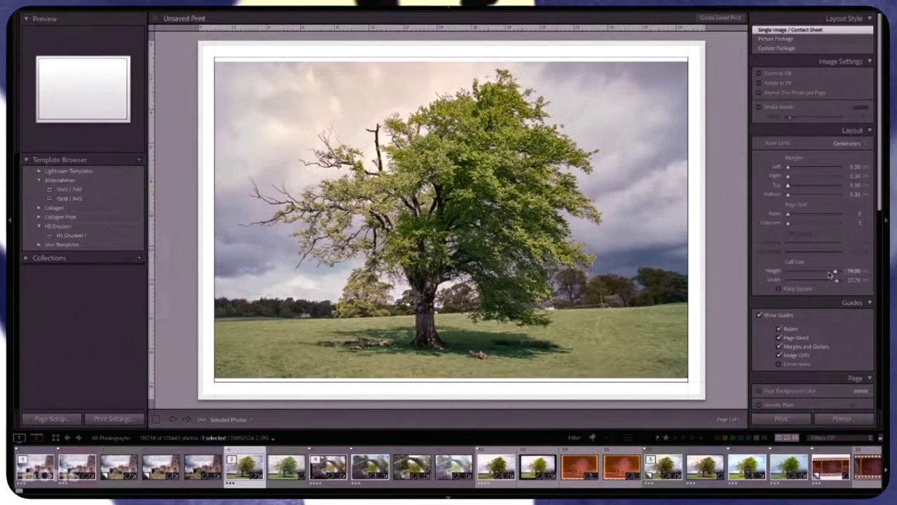
mouse_move(834, 271)
left_mouse_down()
mouse_move(849, 272)
mouse_move(846, 281)
left_mouse_up()
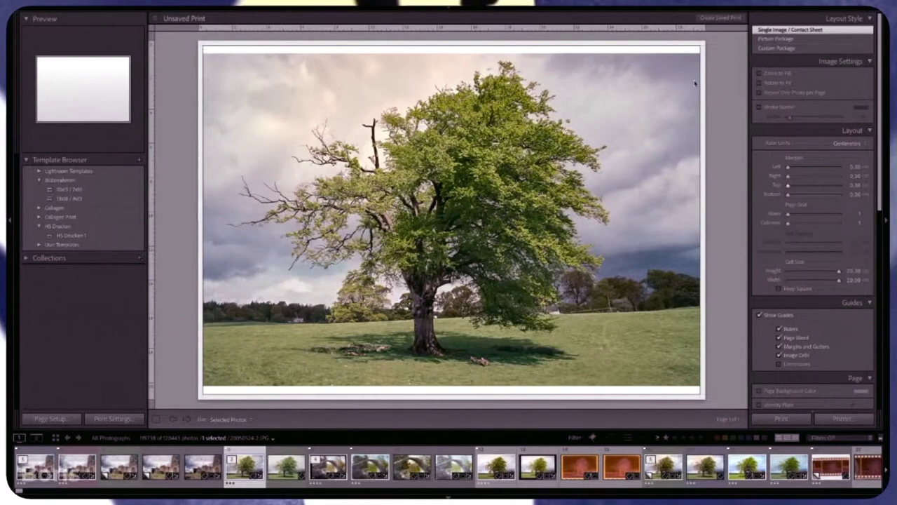
- Enable Zoom to Fill and shift the photo slightly right inside its cell
left_click(759, 72)
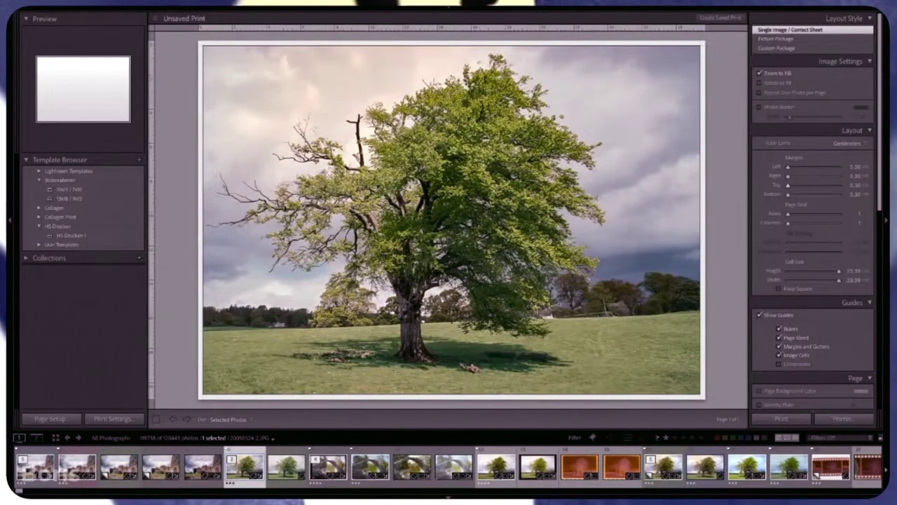
left_click_drag(377, 146, 407, 144)
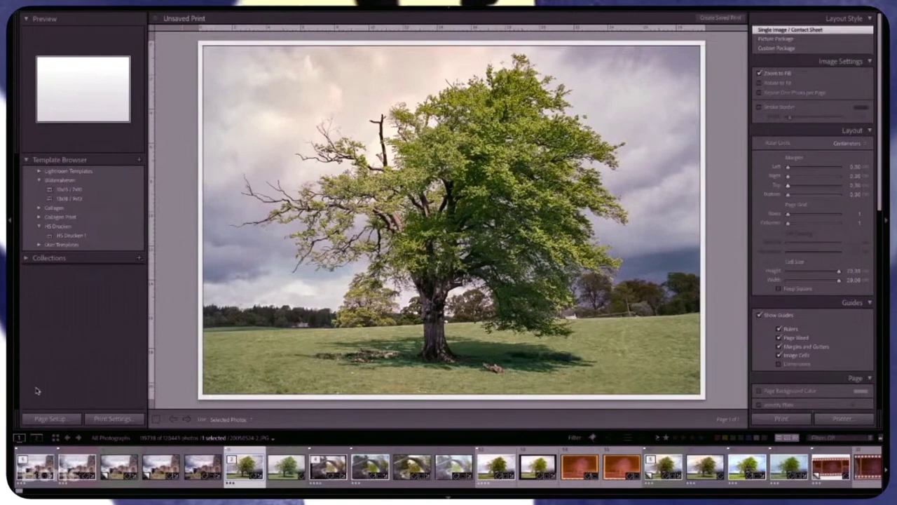
- Switch the page setup to portrait orientation
left_click(47, 417)
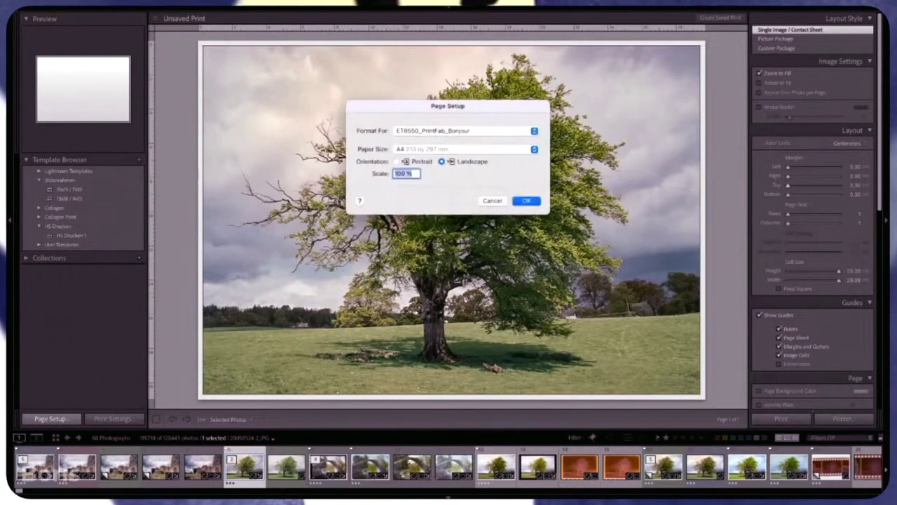
left_click(396, 162)
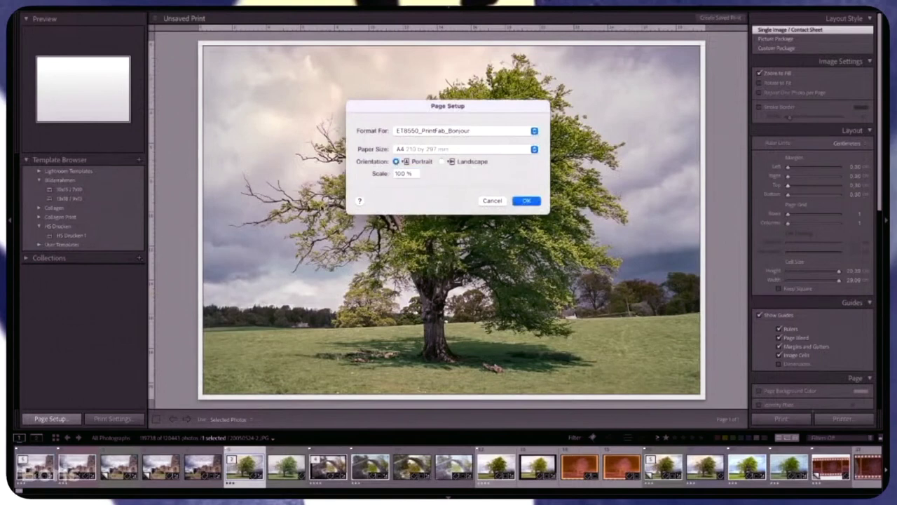
left_click(533, 200)
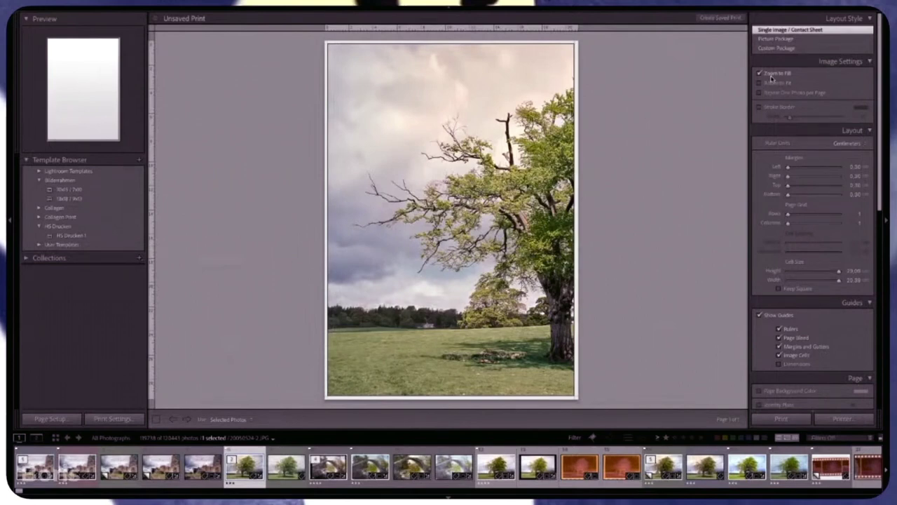
- Drag the photo within its cell until the tree sits centred
mouse_move(514, 221)
left_mouse_down()
mouse_move(297, 237)
mouse_move(500, 238)
mouse_move(310, 234)
mouse_move(318, 229)
mouse_move(448, 237)
mouse_move(260, 253)
left_mouse_up()
left_click_drag(270, 255, 276, 255)
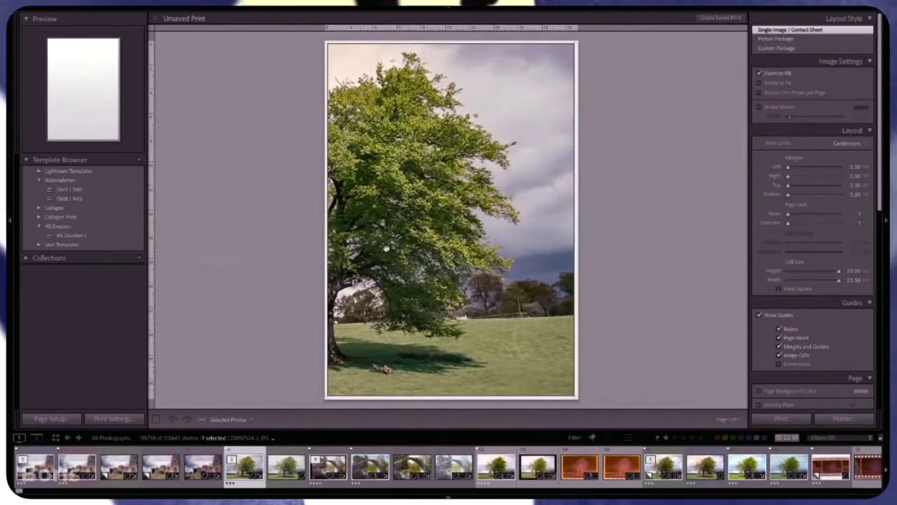
left_click_drag(365, 244, 472, 236)
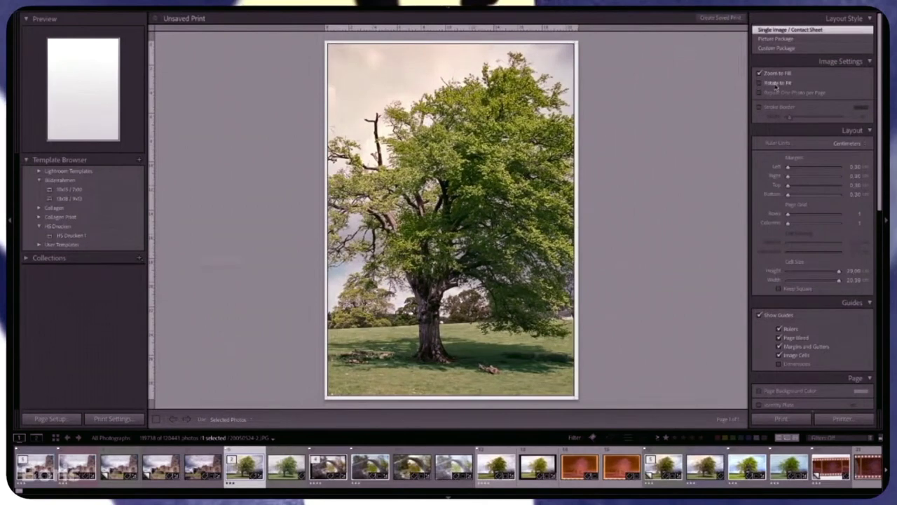
left_click(777, 83)
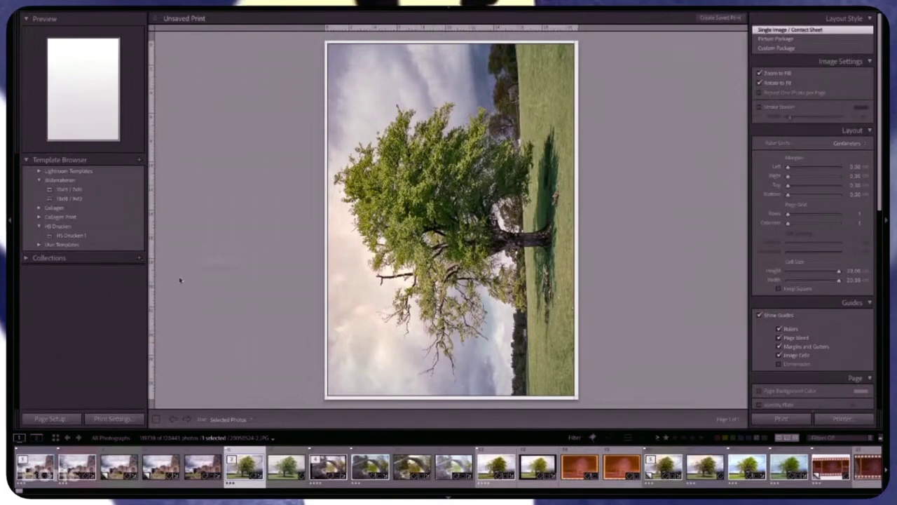
left_click(51, 419)
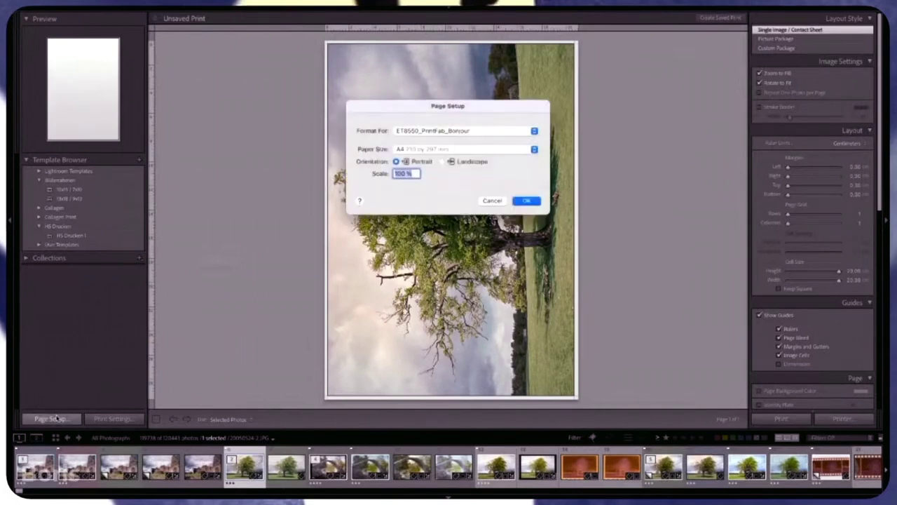
left_click(446, 162)
left_click(524, 201)
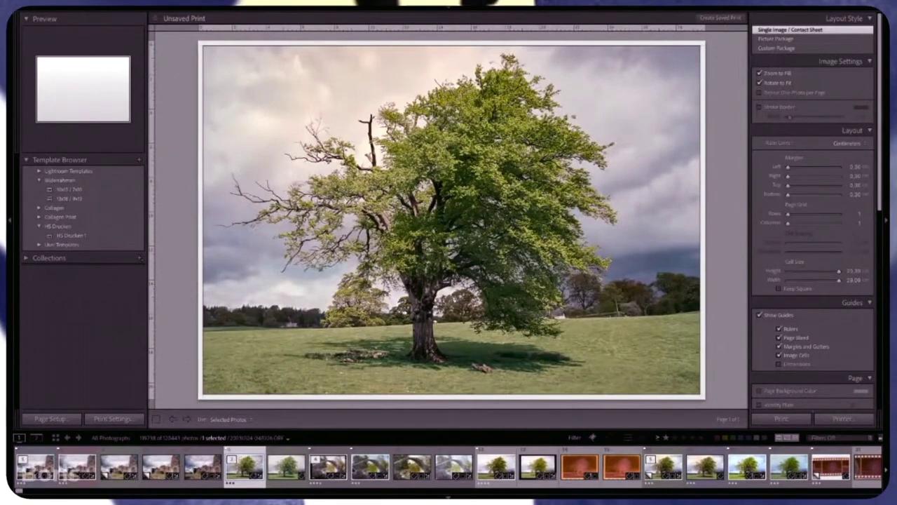
scroll(256, 456, "down", 4)
scroll(448, 466, "down", 3)
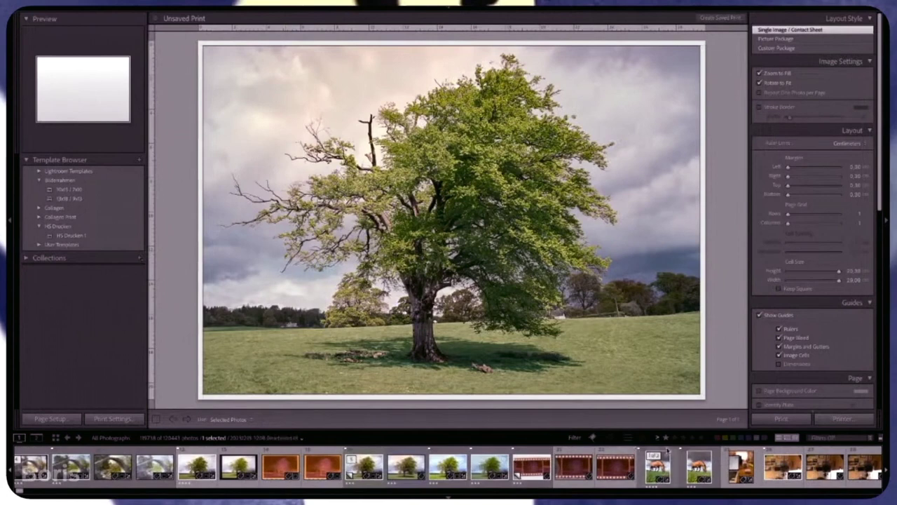
left_click(659, 463, "ctrl")
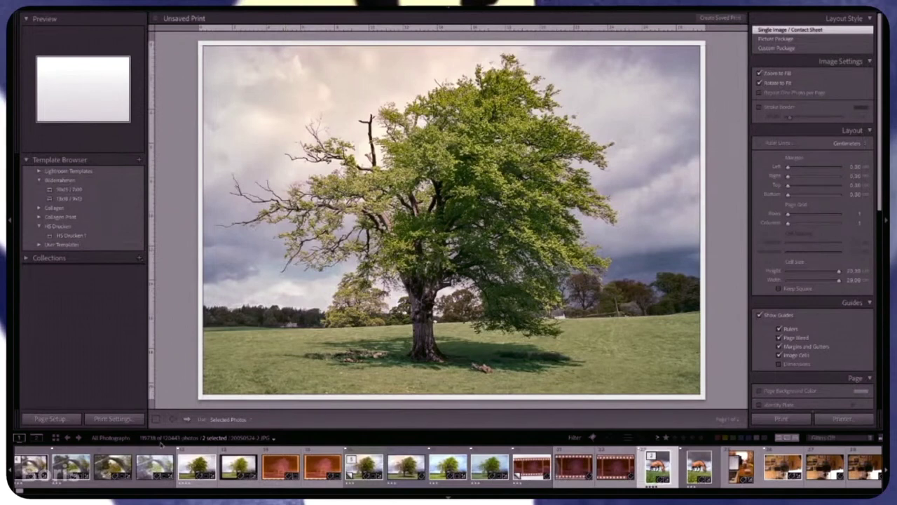
scroll(282, 457, "up", 2)
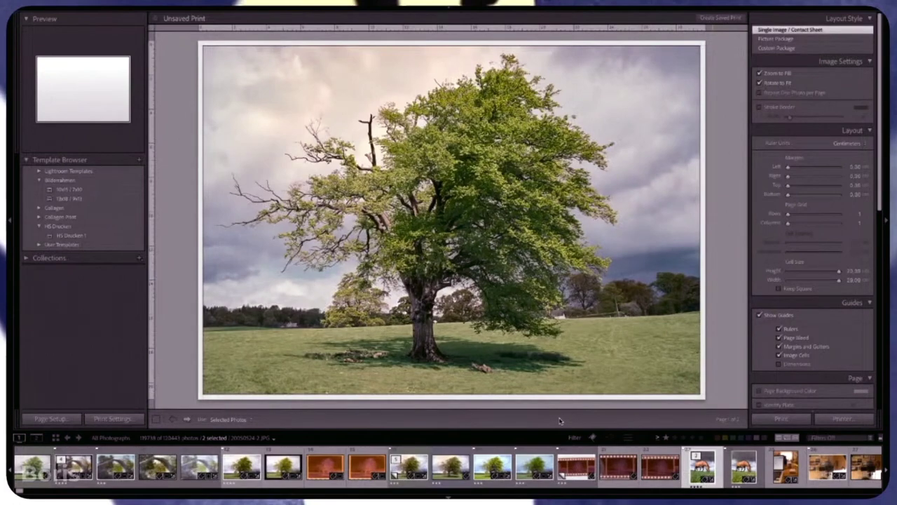
key("t")
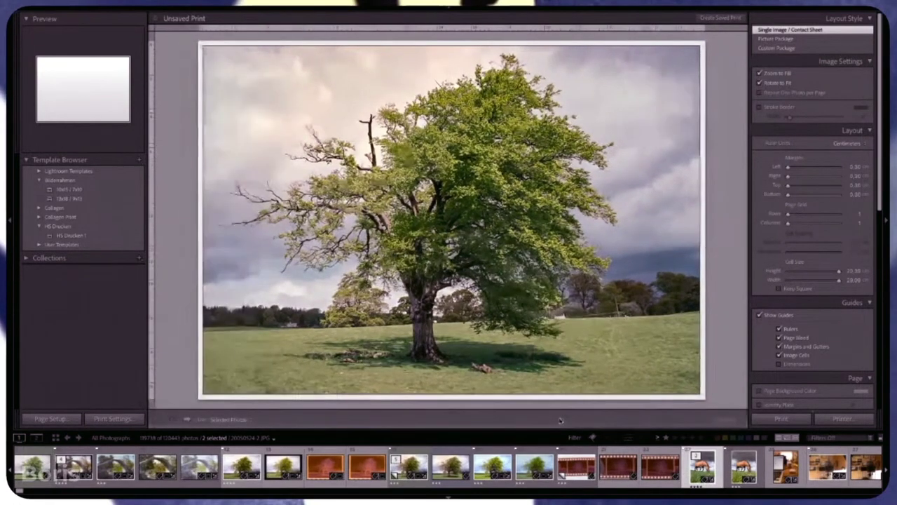
key("t")
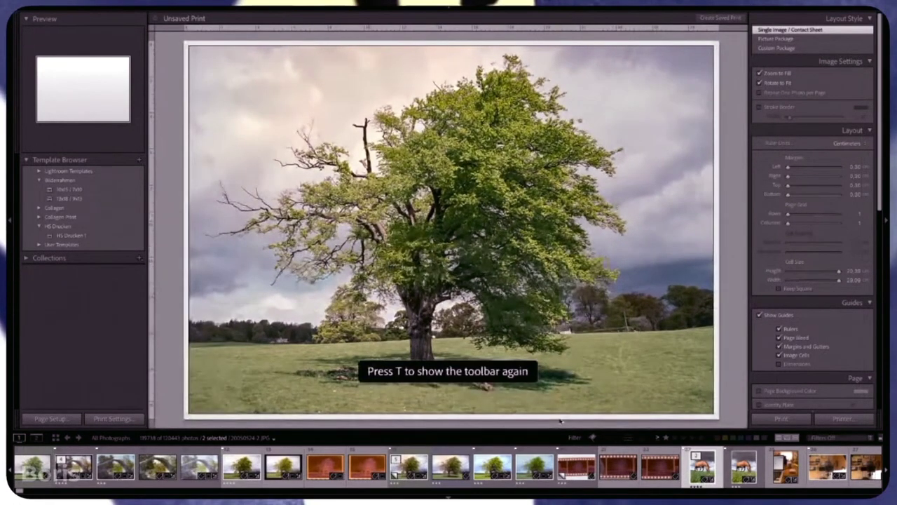
key("t")
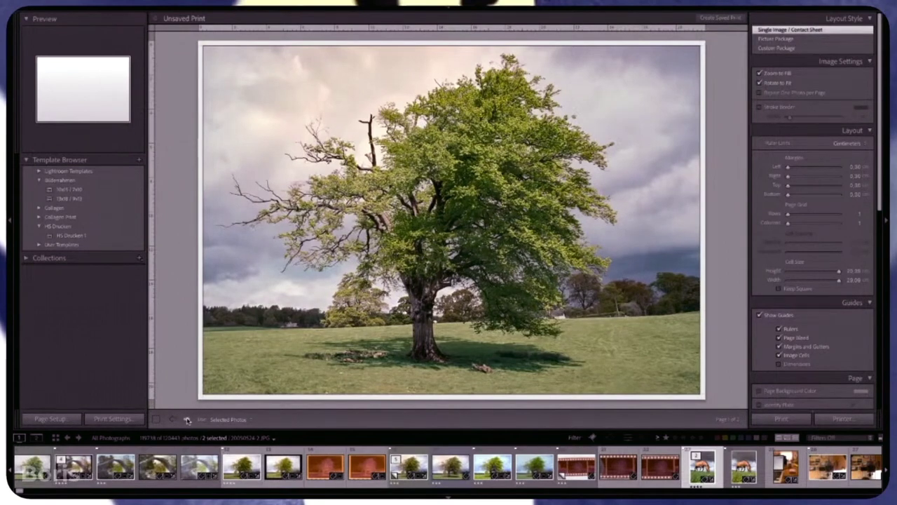
- Flip between the tree and horse pages, nudge the horse photo in its cell, then return to page 1
left_click(187, 420)
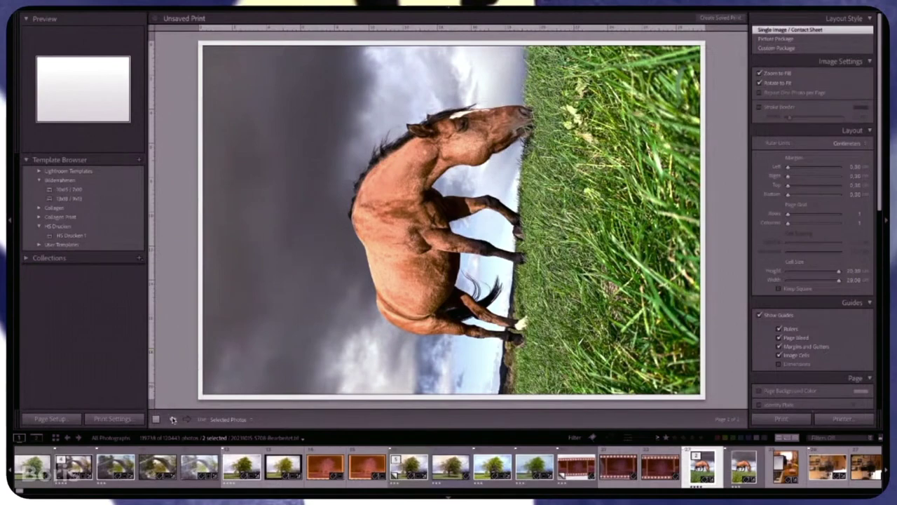
left_click(173, 419)
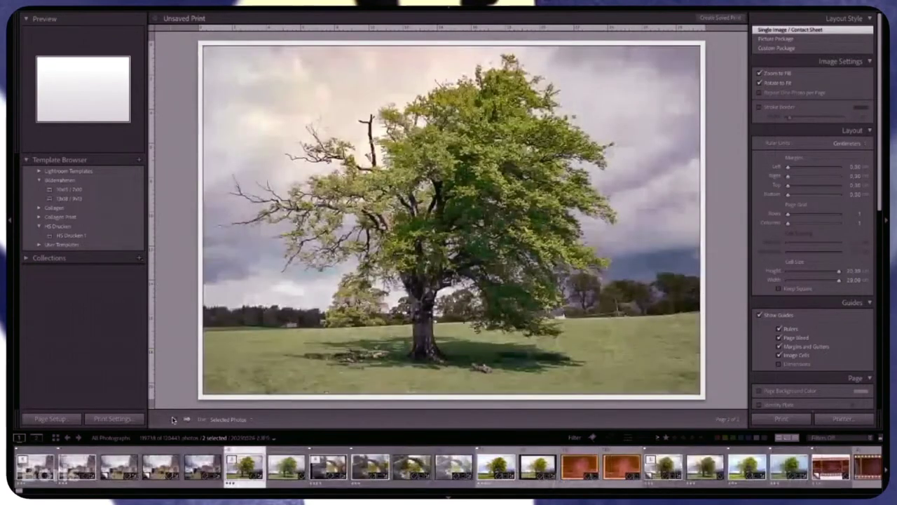
left_click(187, 420)
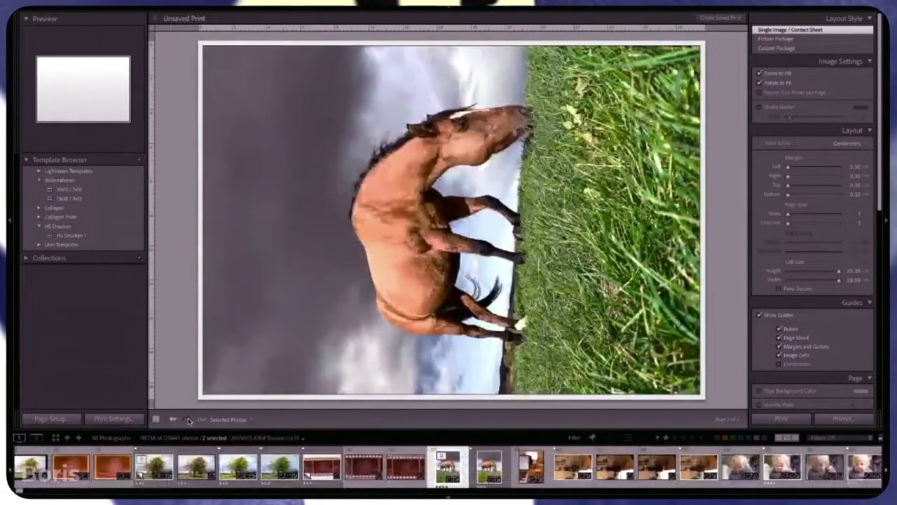
left_click(187, 419)
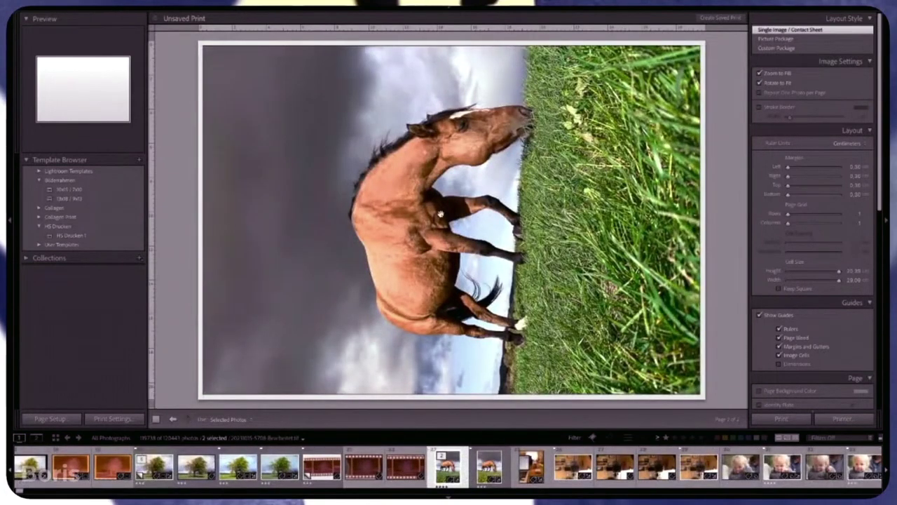
mouse_move(442, 235)
left_mouse_down()
mouse_move(452, 208)
mouse_move(454, 235)
left_mouse_up()
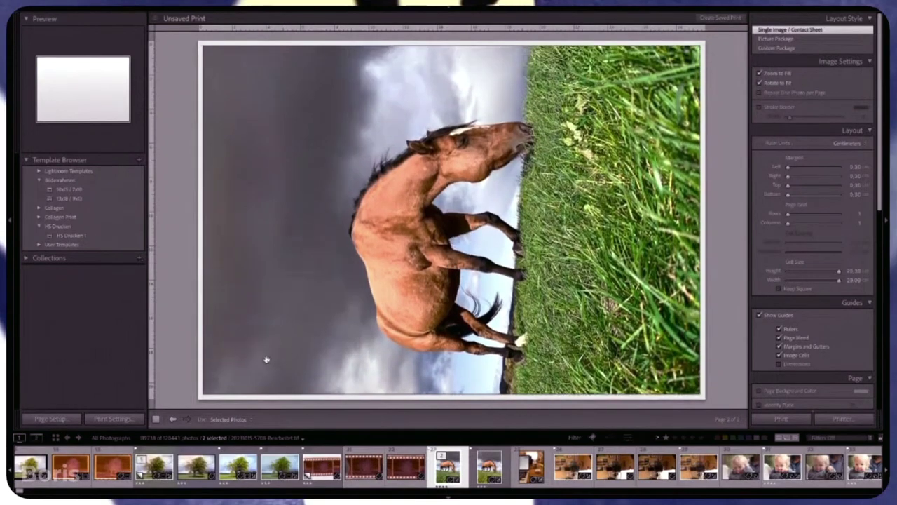
left_click(173, 419)
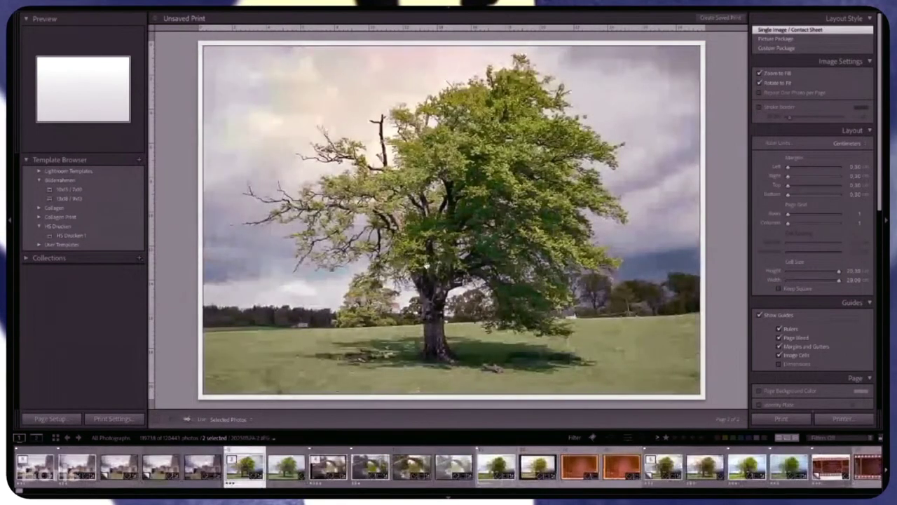
left_click(186, 419)
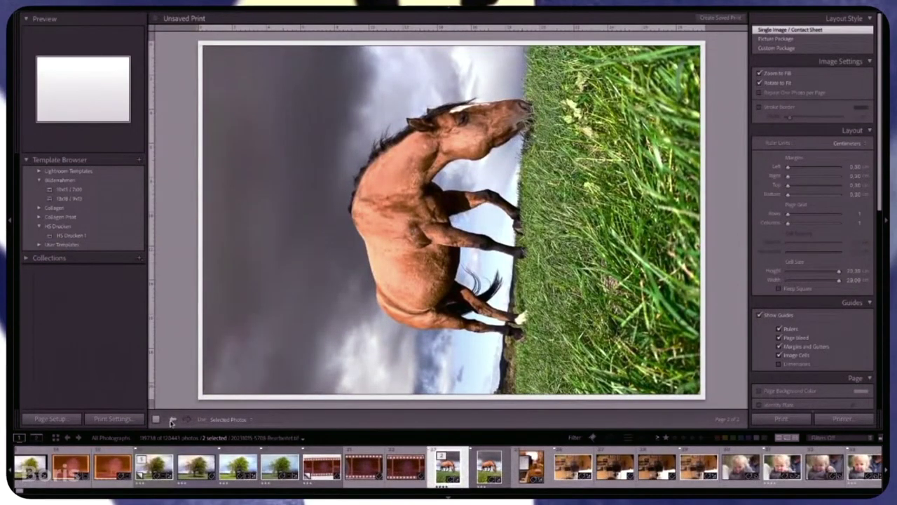
left_click(171, 420)
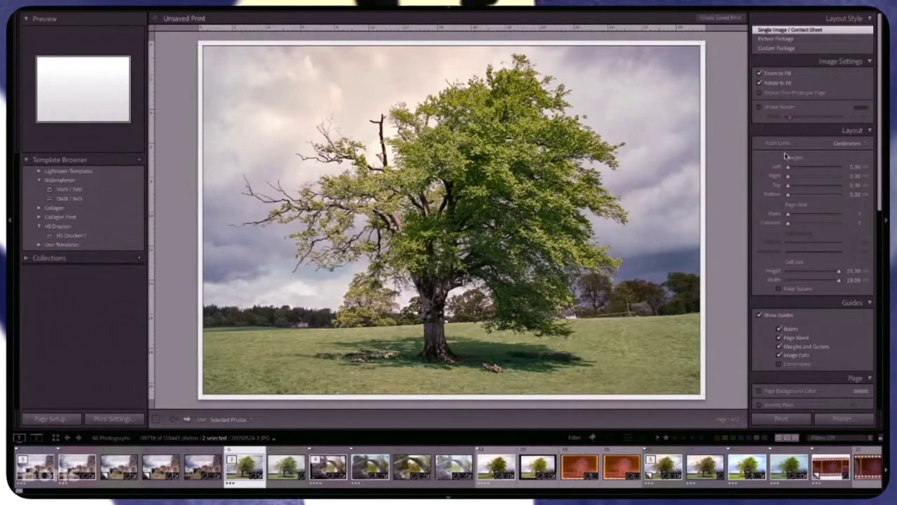
- Enter 1 for the left, right, top and bottom margins
scroll(787, 155, "down", 1)
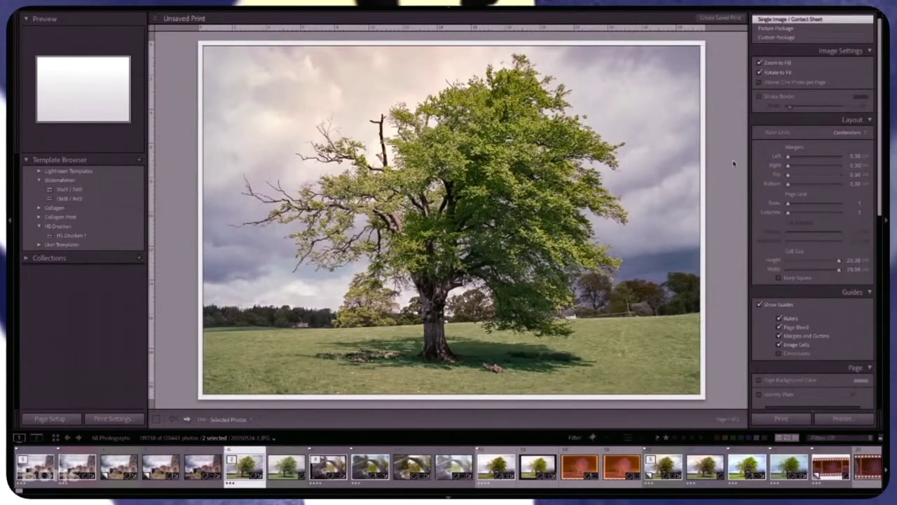
left_click(852, 156)
type("1")
key("Tab")
type("1")
key("Tab")
type("1")
key("Tab")
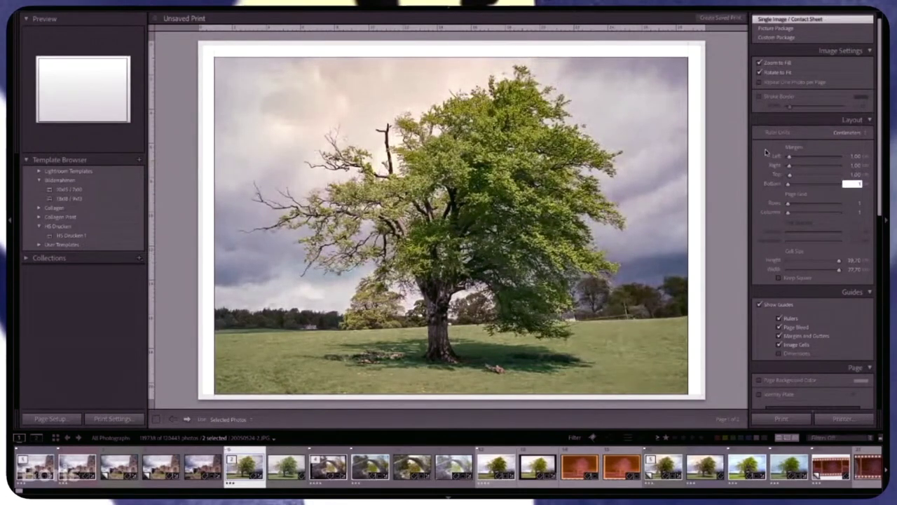
type("1")
key("Return")
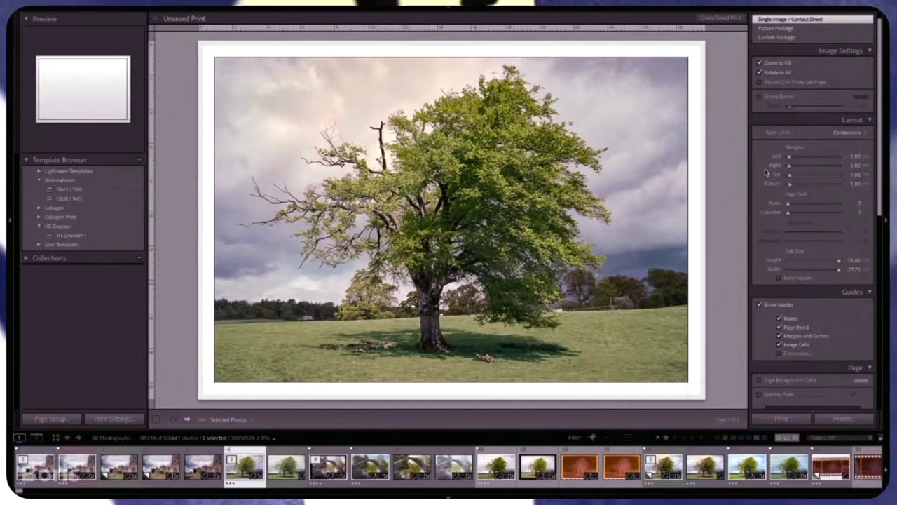
- Scroll down the right panel toward the Cell Size settings
scroll(766, 172, "down", 1)
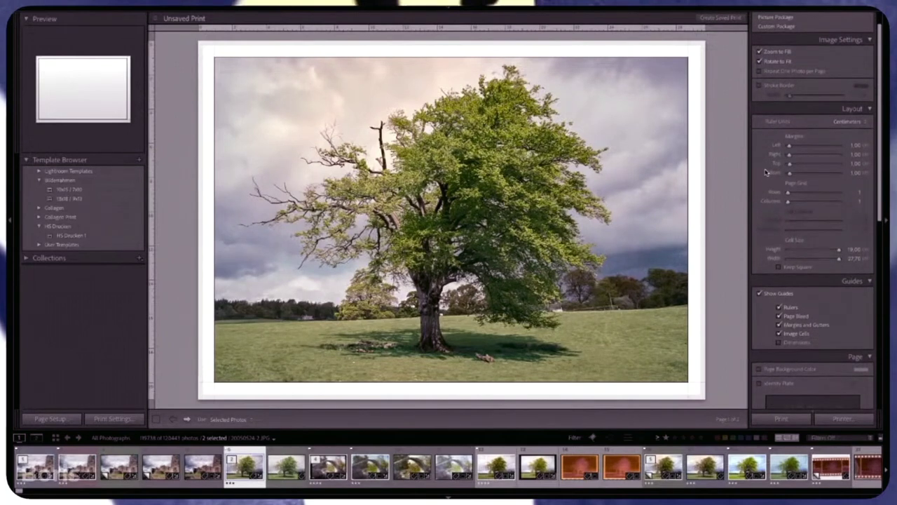
scroll(763, 170, "down", 1)
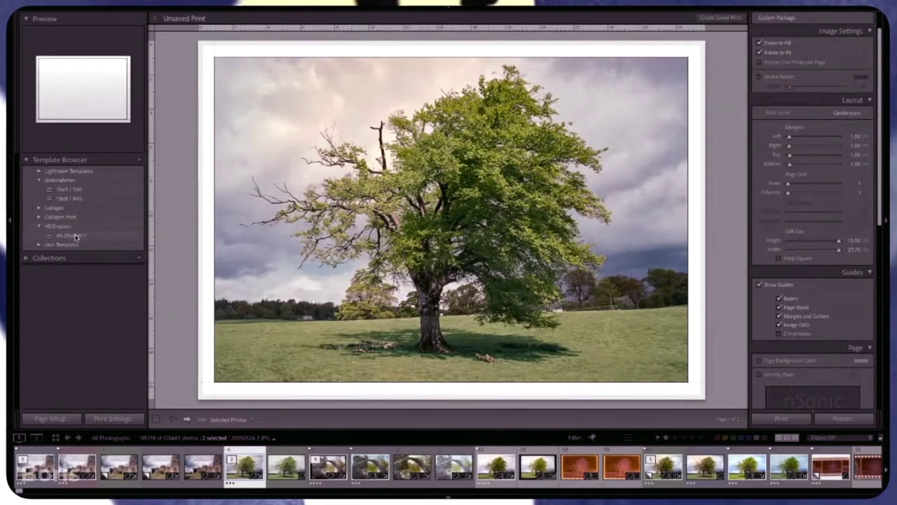
- Overwrite the HS Drucken 1 template with the current layout and print settings
right_click(76, 237)
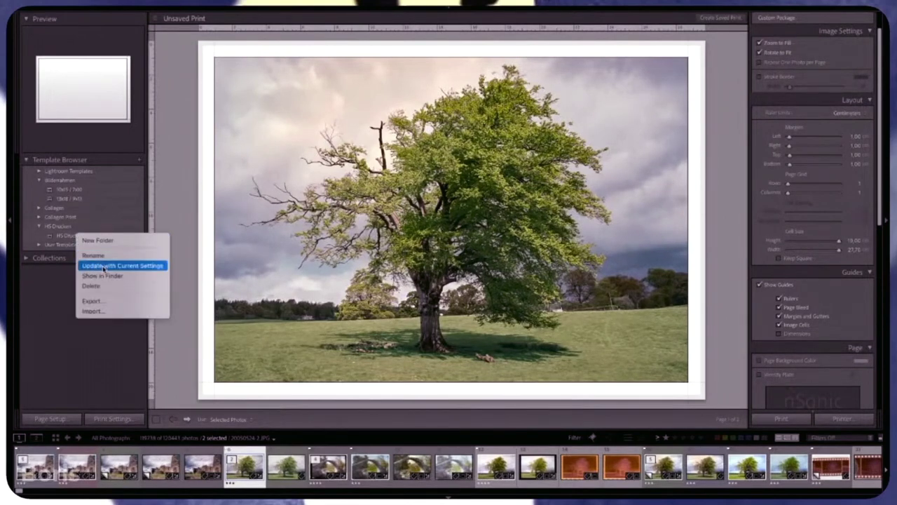
left_click(105, 266)
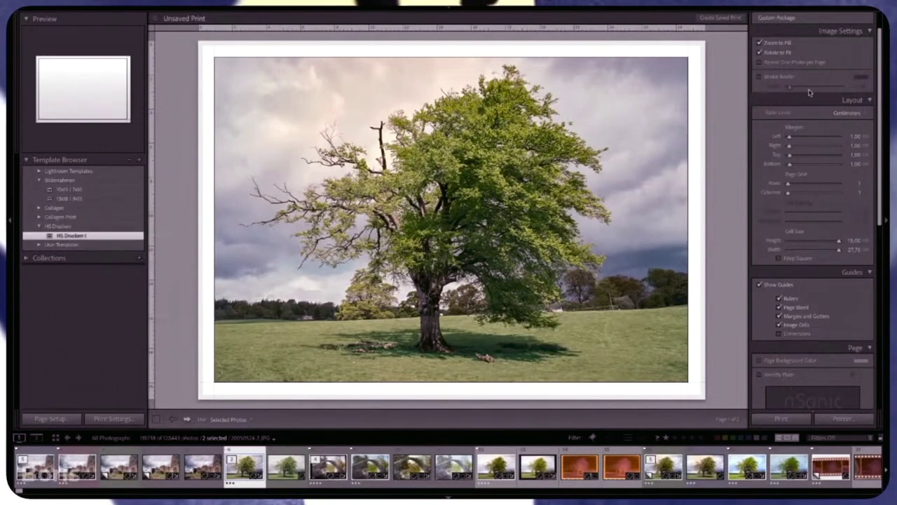
scroll(804, 79, "up", 1)
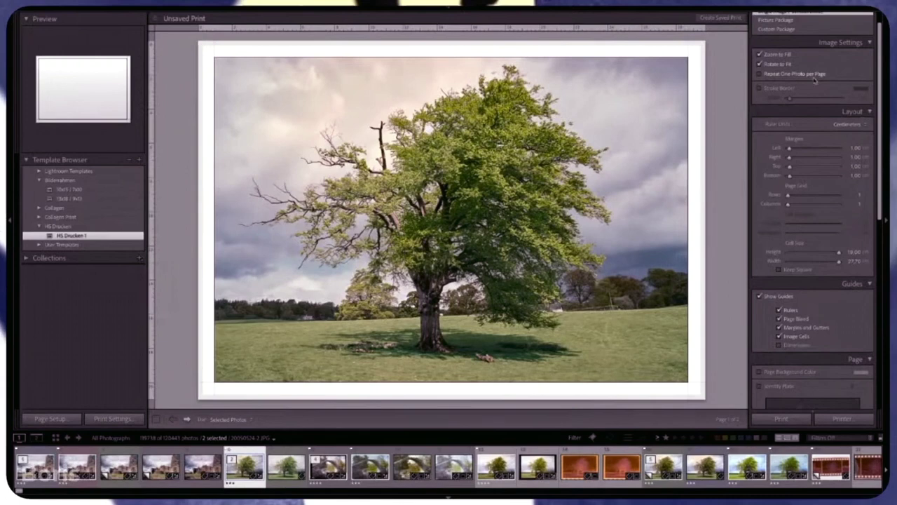
scroll(778, 157, "down", 1)
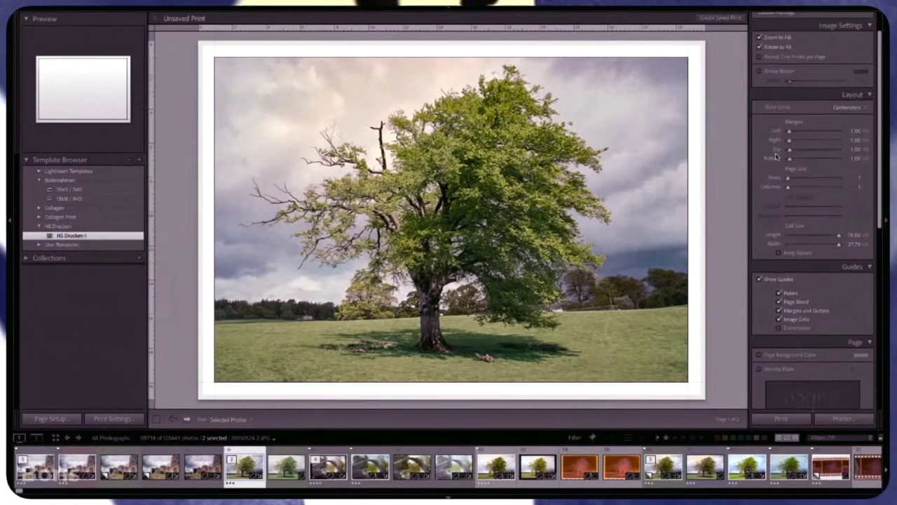
scroll(777, 156, "up", 2)
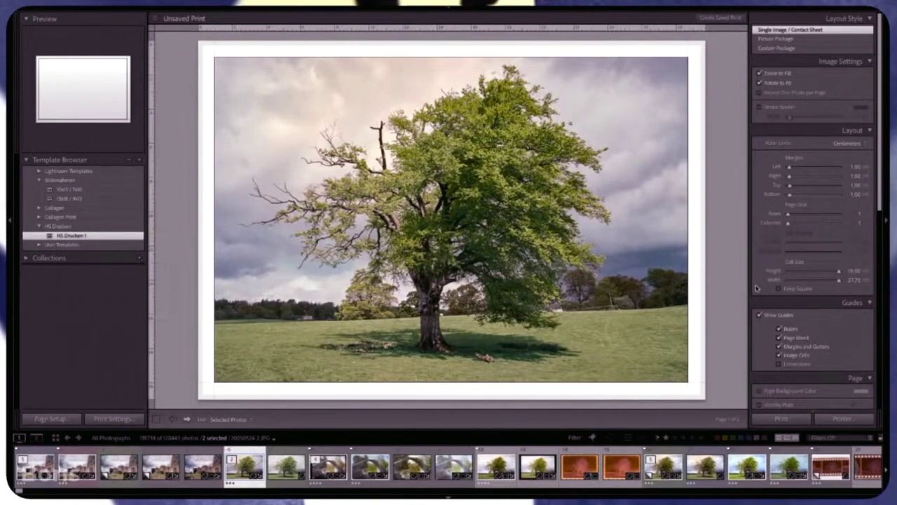
scroll(780, 294, "down", 5)
scroll(780, 294, "down", 5)
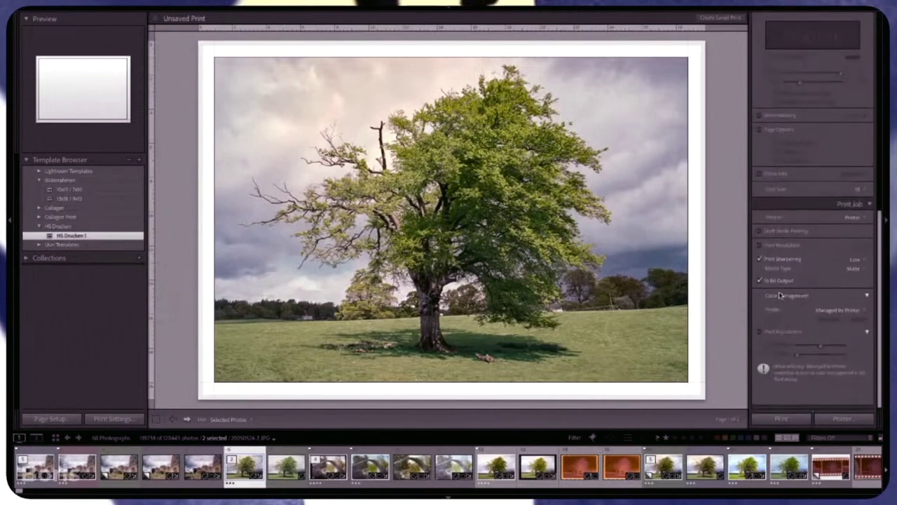
scroll(780, 295, "up", 3)
scroll(780, 296, "up", 2)
scroll(780, 298, "up", 3)
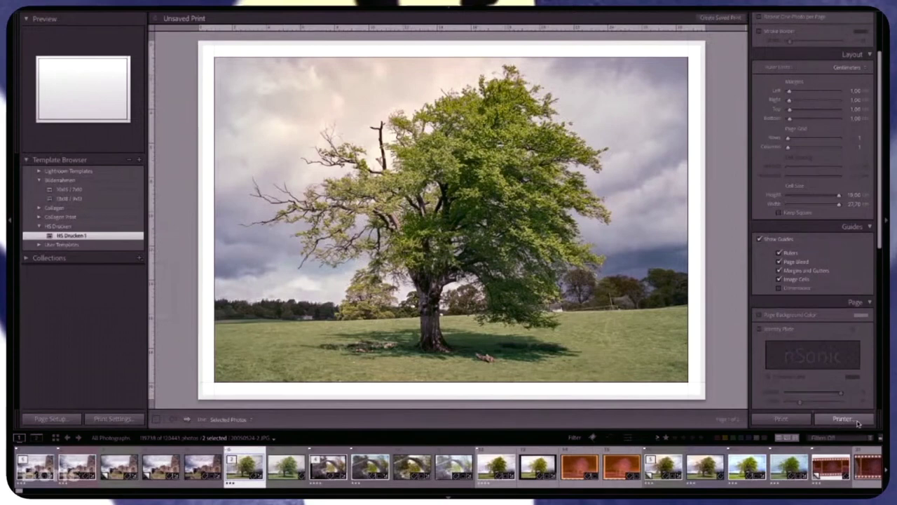
left_click(858, 422)
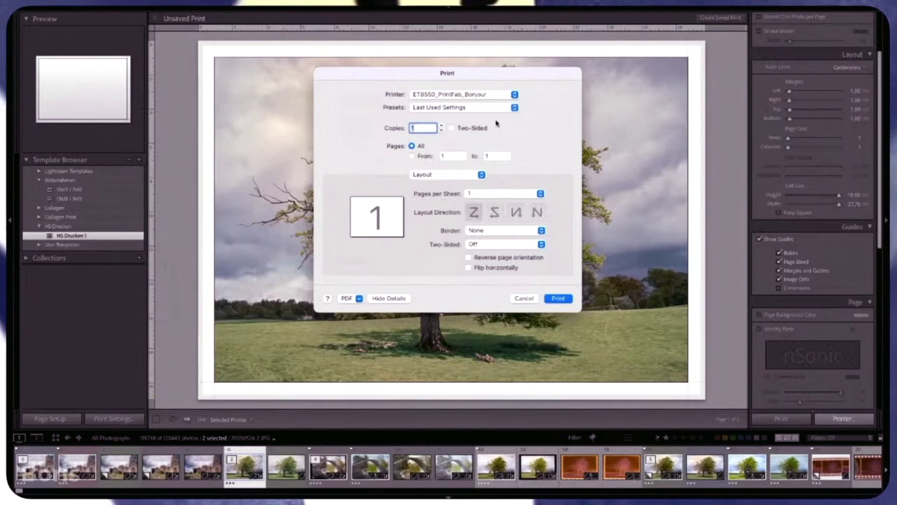
left_click(501, 109)
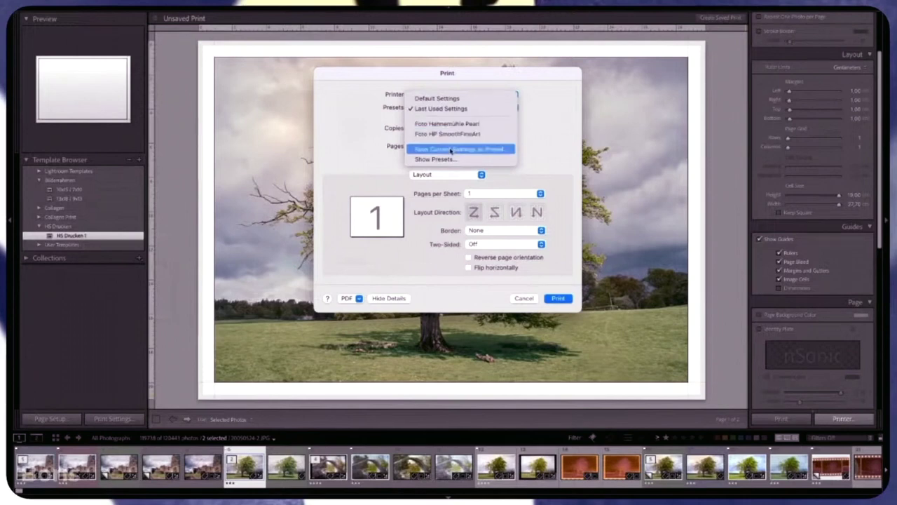
left_click(491, 179)
left_click(459, 175)
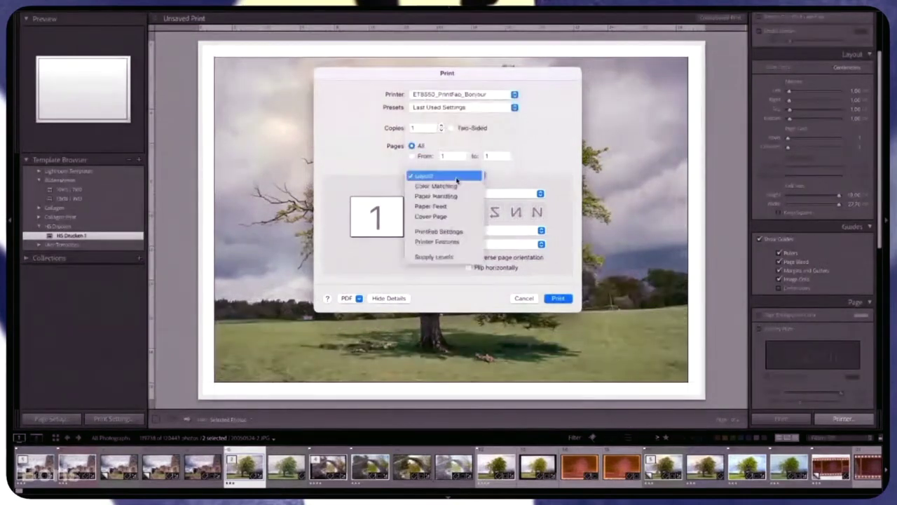
left_click(434, 233)
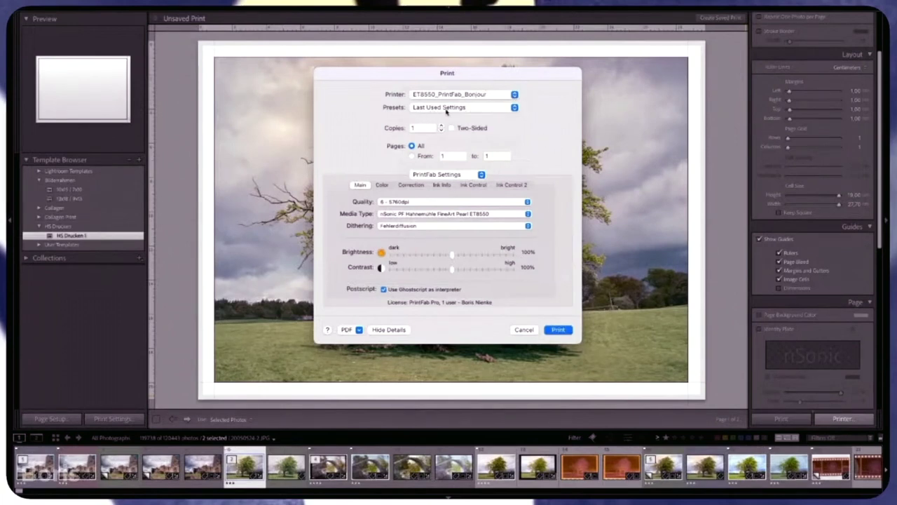
left_click(493, 108)
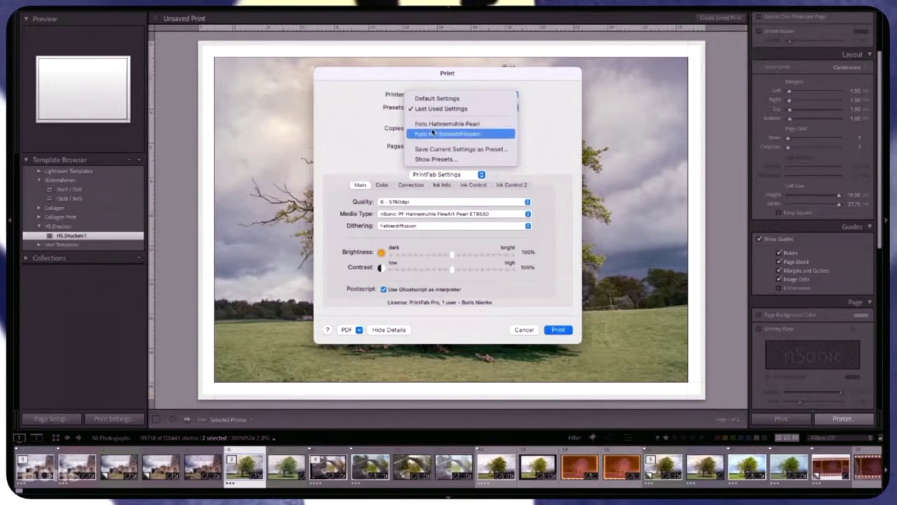
left_click(541, 91)
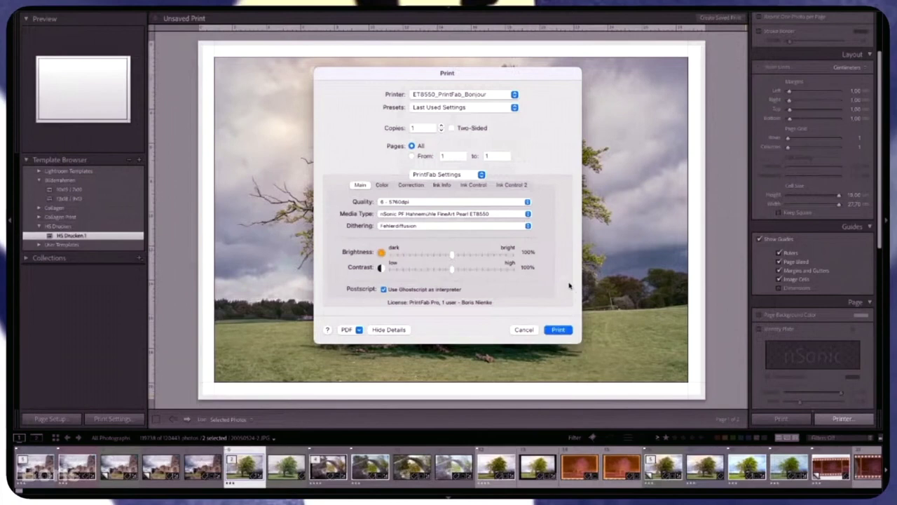
left_click(526, 330)
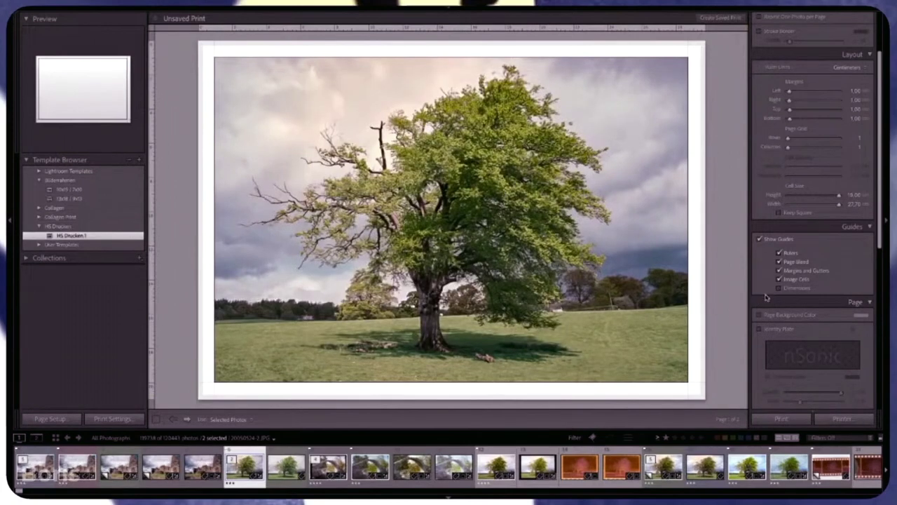
- Scroll down and back up through the right-hand print settings panel
scroll(765, 297, "down", 3)
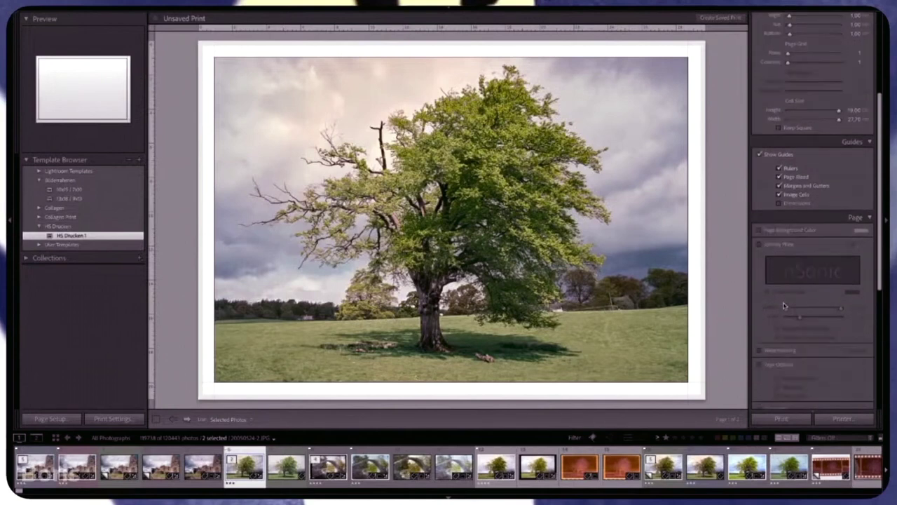
scroll(780, 315, "down", 3)
scroll(785, 306, "down", 3)
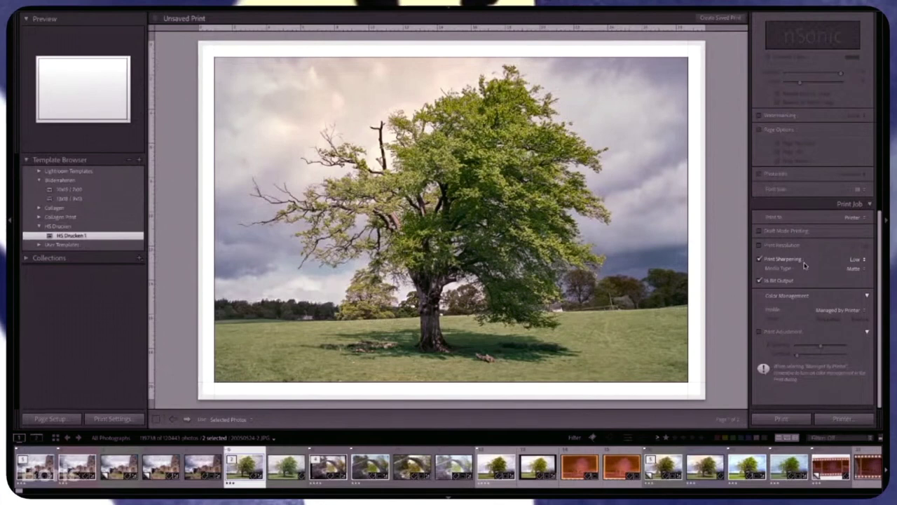
scroll(813, 238, "up", 5)
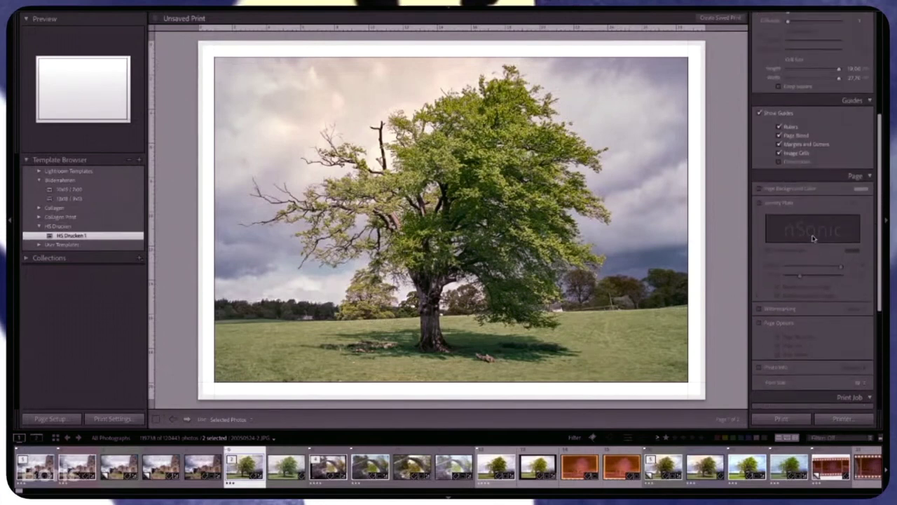
scroll(813, 238, "up", 4)
scroll(813, 238, "up", 2)
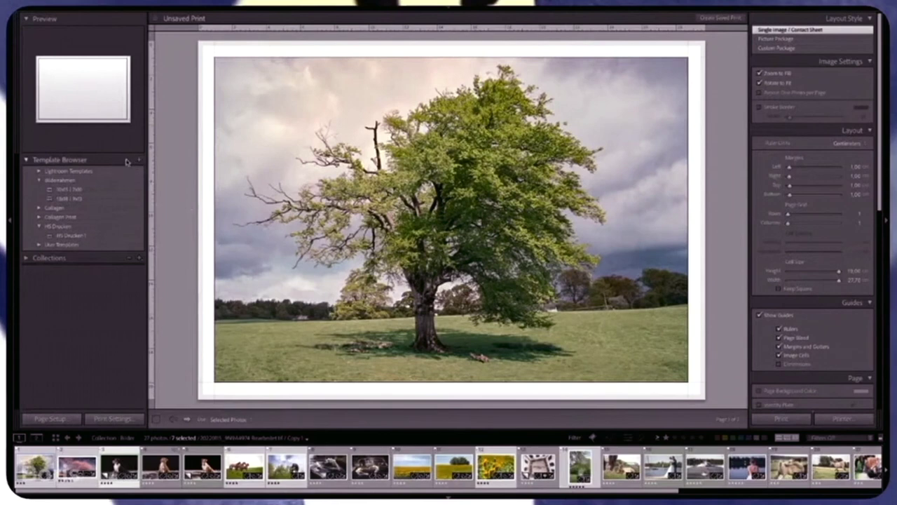
- Create print template 'HS Drucken 2' in the HS Drucken folder from the current layout
left_click(139, 161)
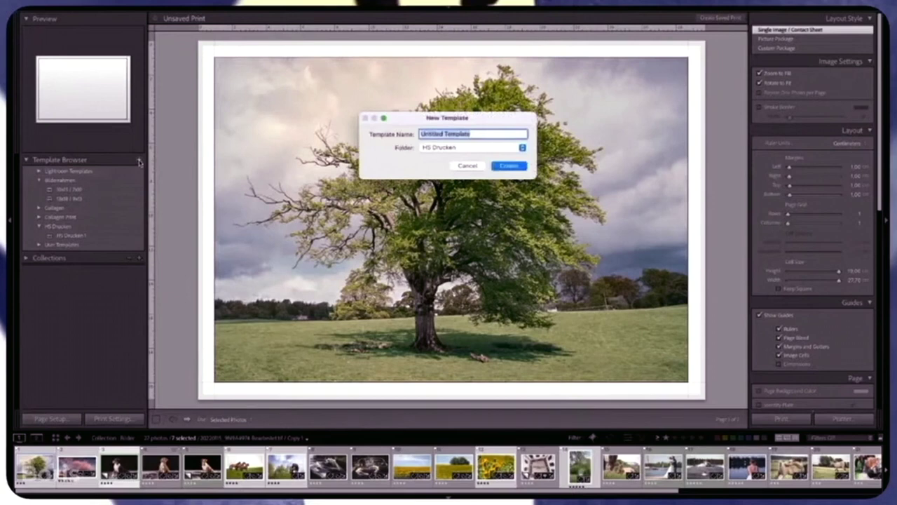
type("HS")
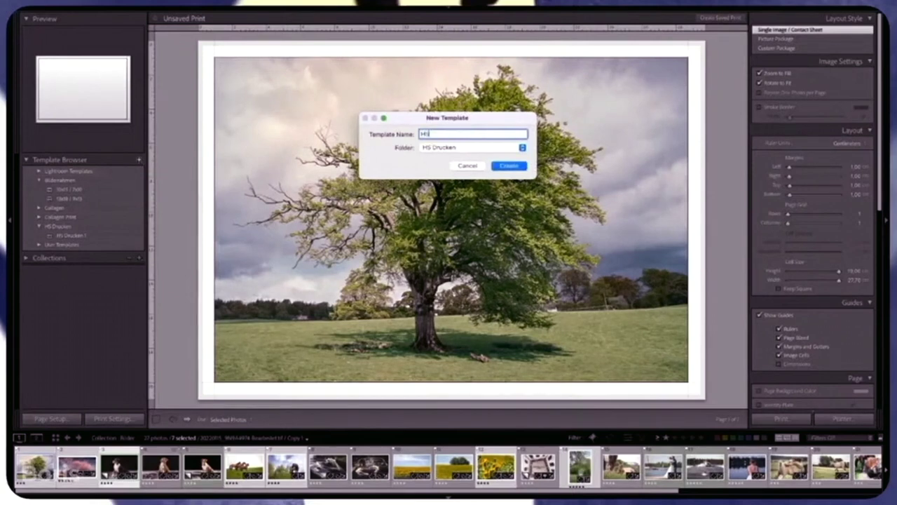
type(" Drucken 2")
left_click(507, 166)
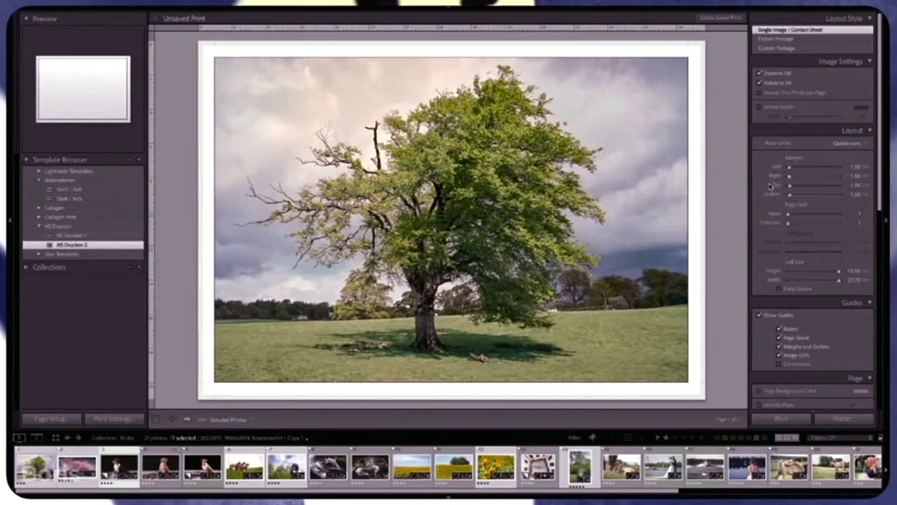
- Set the Page Grid to 2 rows by 3 columns, checking the next page before returning
scroll(769, 186, "down", 2)
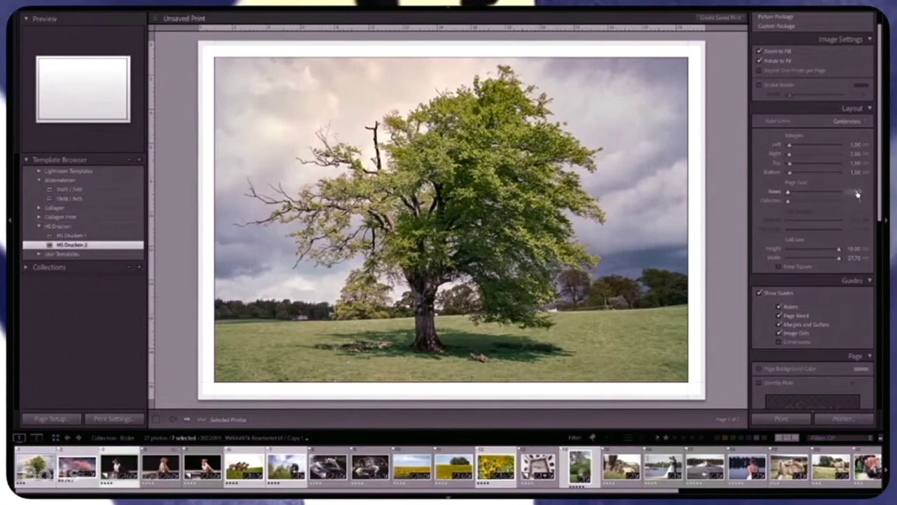
left_click(852, 194)
left_click_drag(789, 192, 794, 202)
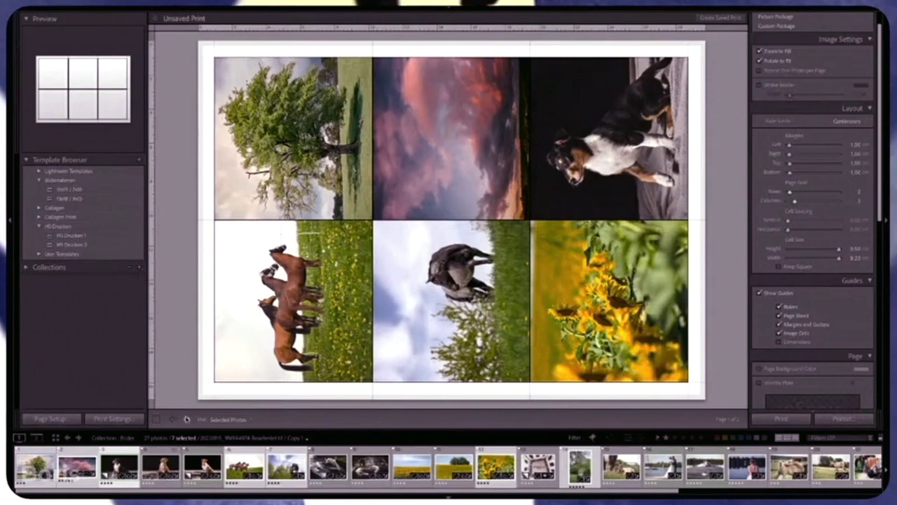
left_click(187, 419)
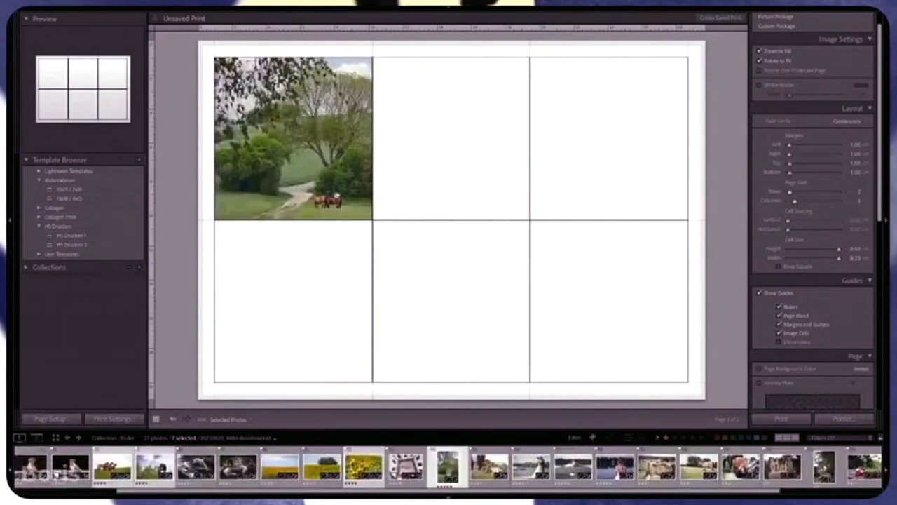
left_click(171, 420)
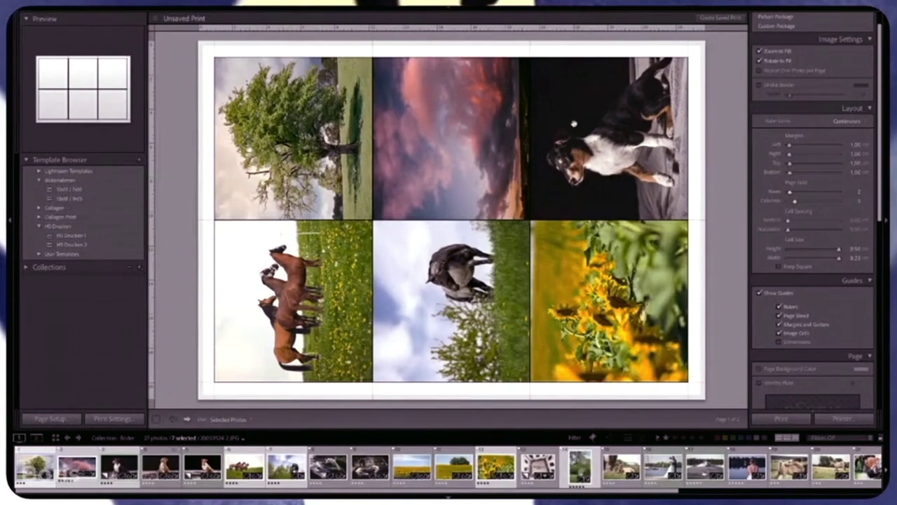
- Turn off Rotate to Fit so all six photos stay upright
left_click(769, 61)
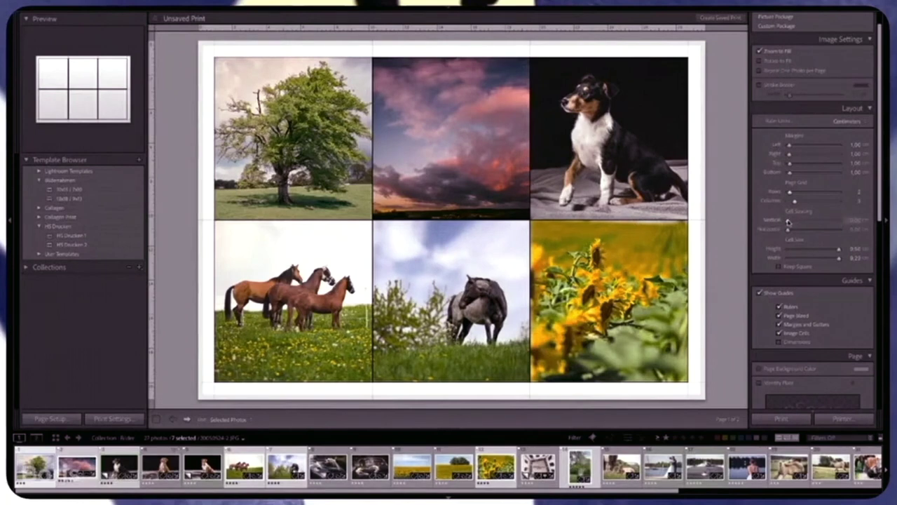
- Set Vertical and Horizontal Cell Spacing both to 0.50 cm
left_click_drag(788, 222, 839, 231)
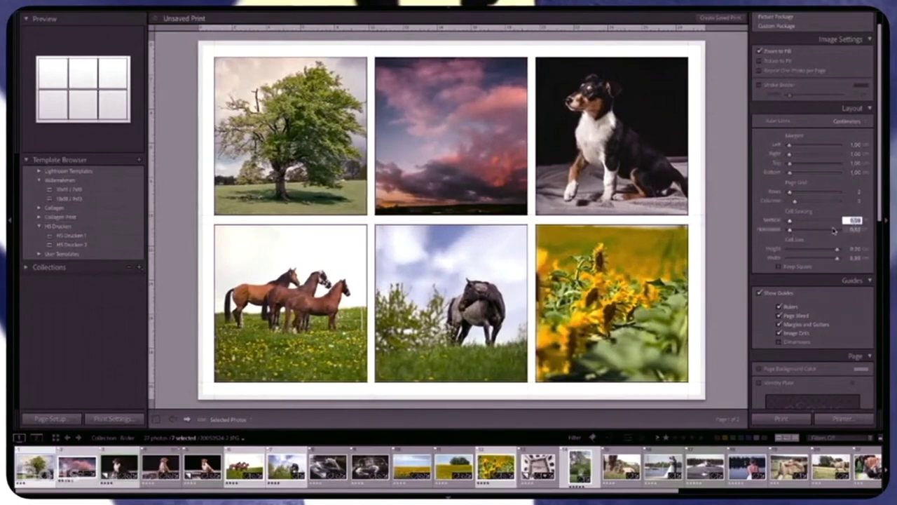
type("0")
key("Tab")
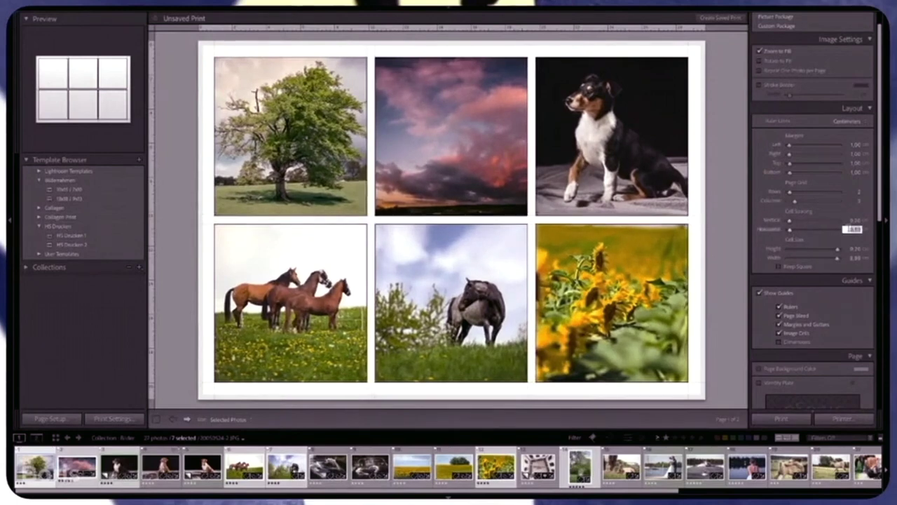
type("0")
key("Return")
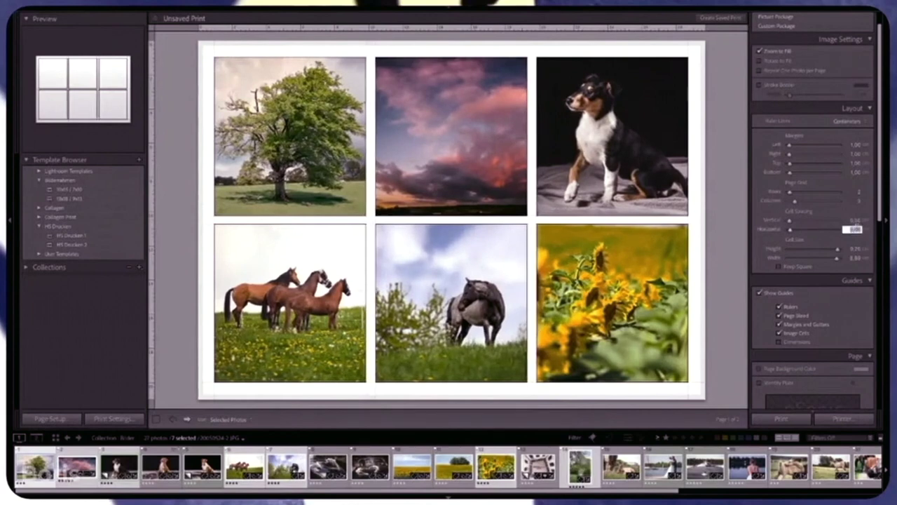
key("Return")
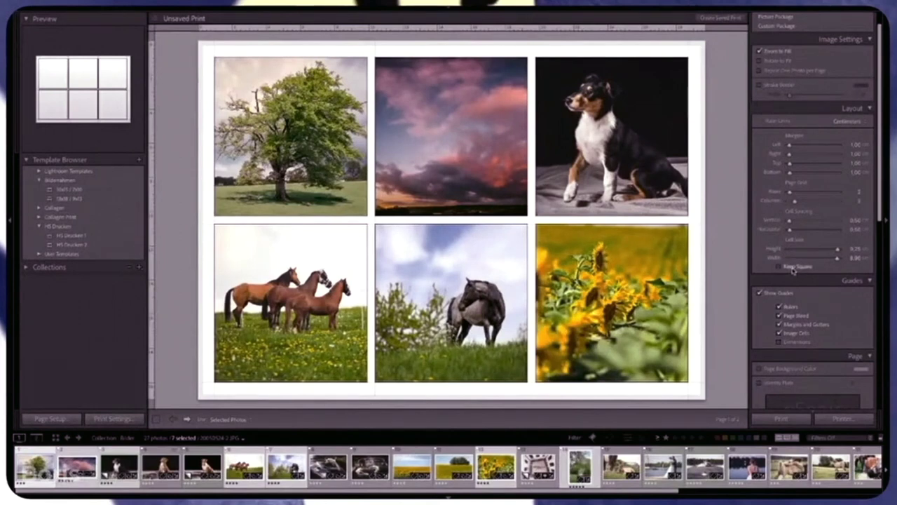
- Try Keep Square, rows and spacing, then enlarge non-square cells to about 9.50 × 9.23 cm
left_click(793, 269)
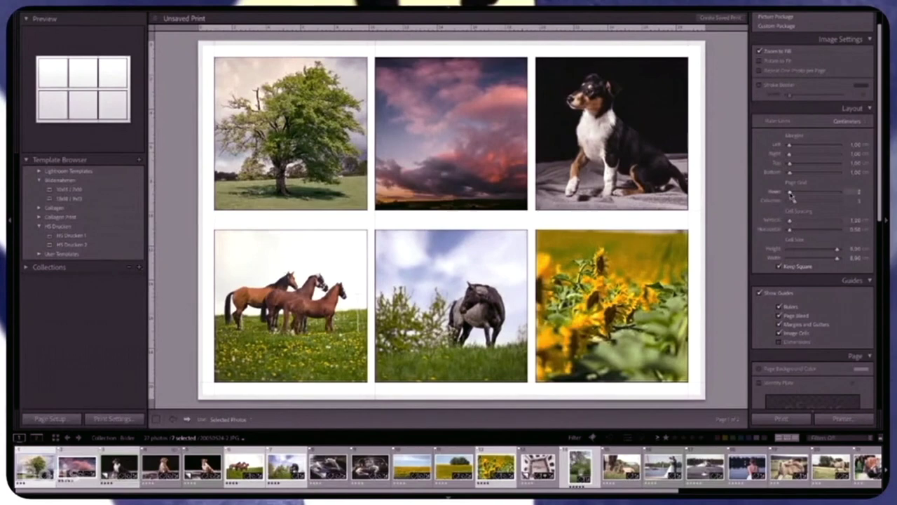
left_click_drag(789, 193, 804, 220)
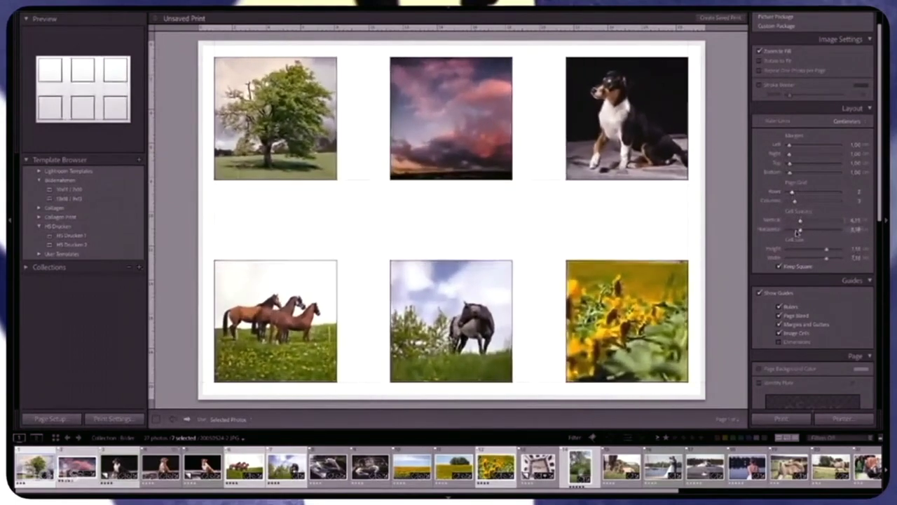
mouse_move(803, 229)
left_mouse_down()
mouse_move(810, 232)
mouse_move(801, 231)
left_mouse_up()
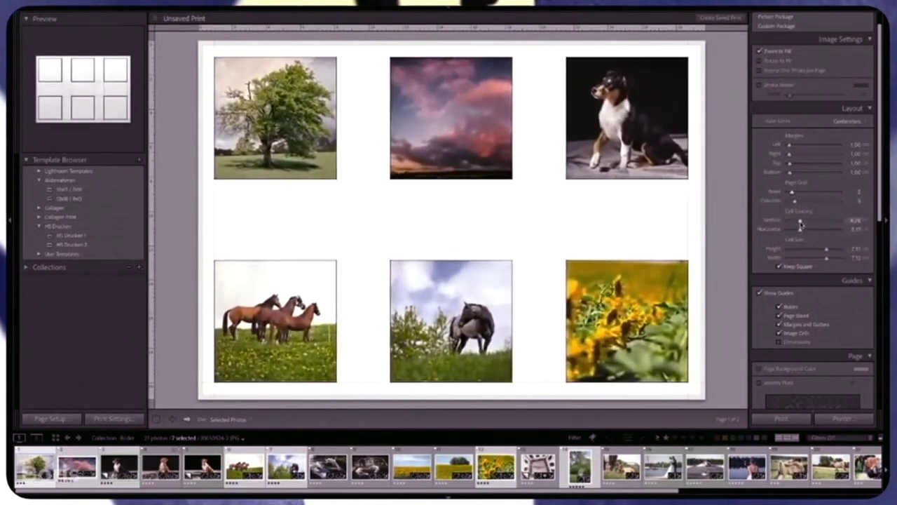
left_click_drag(801, 223, 803, 223)
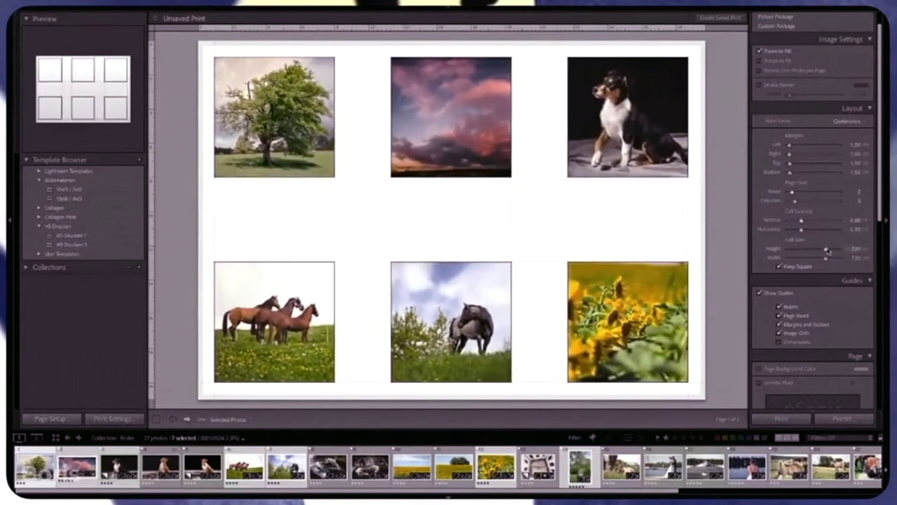
left_click_drag(826, 250, 834, 250)
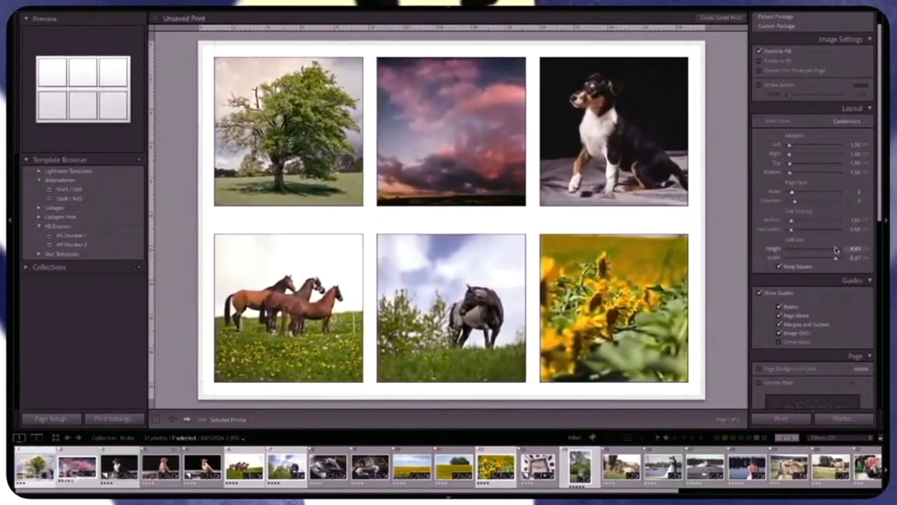
left_click(780, 267)
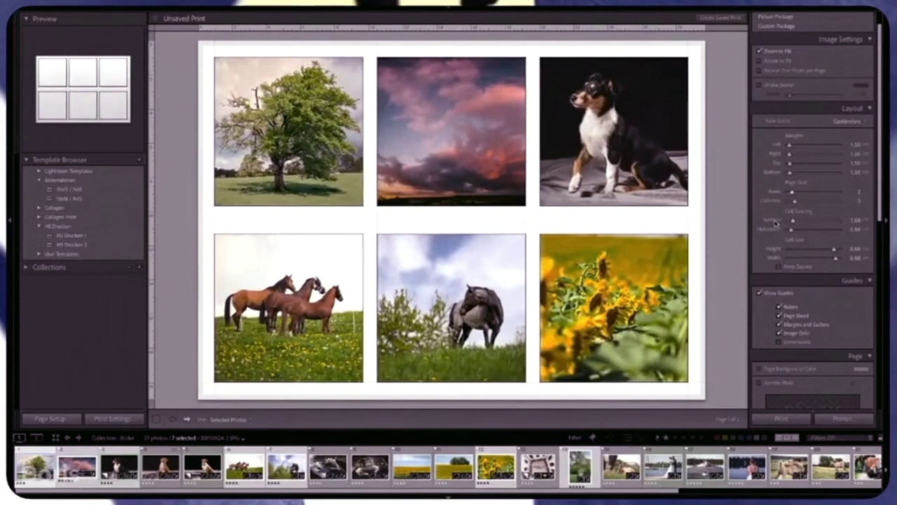
mouse_move(835, 252)
left_mouse_down()
mouse_move(849, 250)
mouse_move(851, 258)
left_mouse_up()
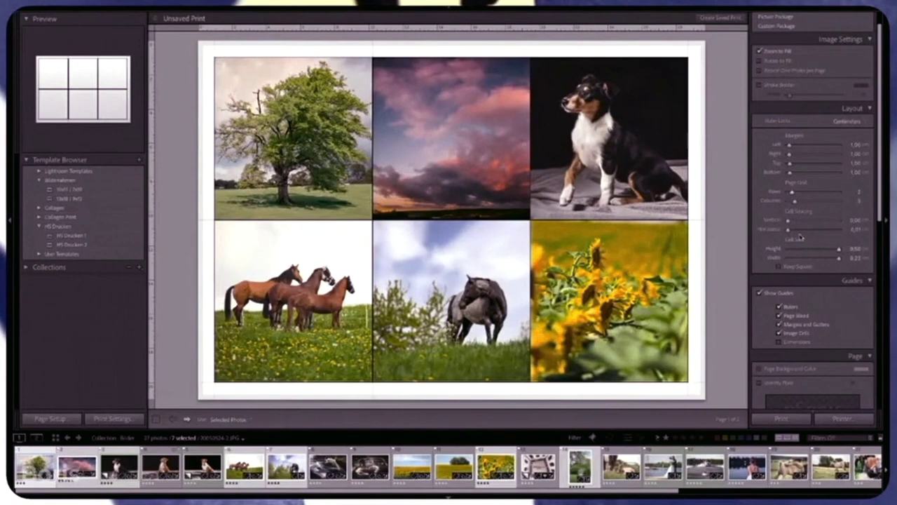
- Restore 0.50 cm vertical and horizontal cell spacing, leaving cells about 9.75 × 8.90 cm
left_click_drag(787, 221, 790, 221)
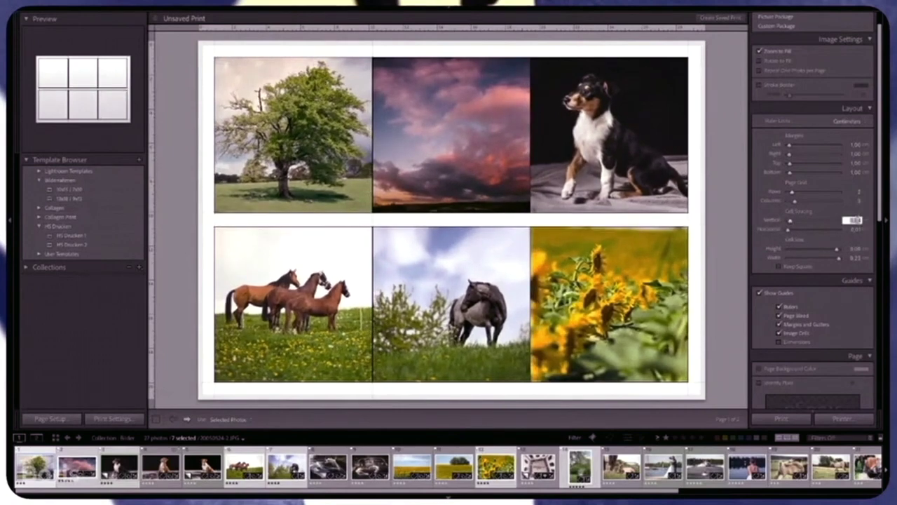
left_click(854, 220)
left_click(854, 229)
type("0")
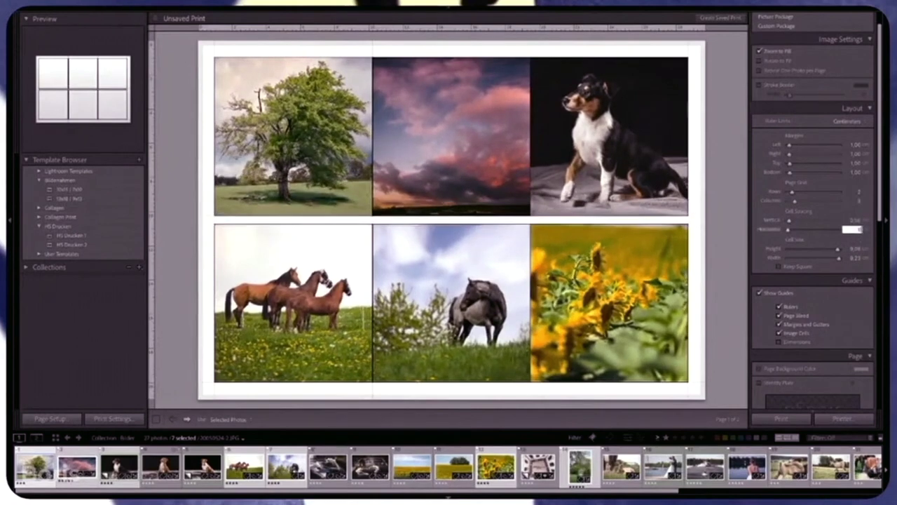
key("Return")
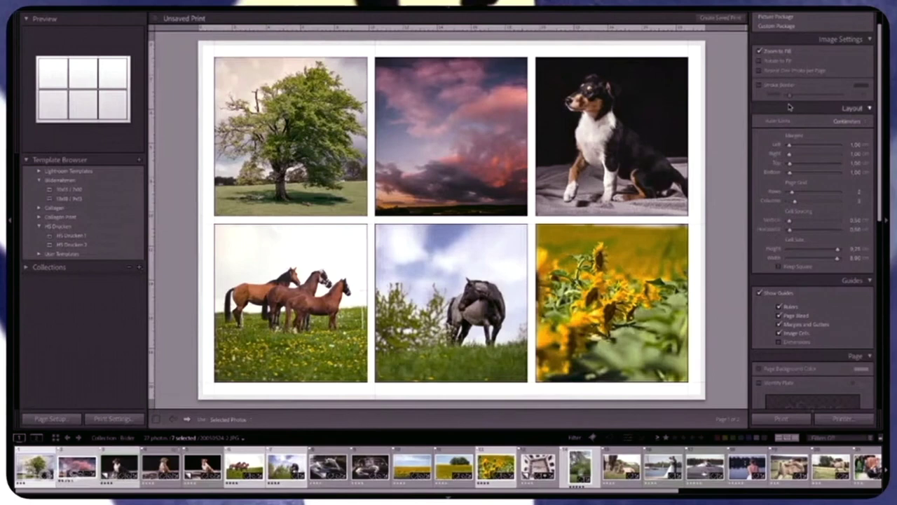
- Enable Repeat One Photo per Page so all six cells show the tree photo
scroll(781, 89, "up", 2)
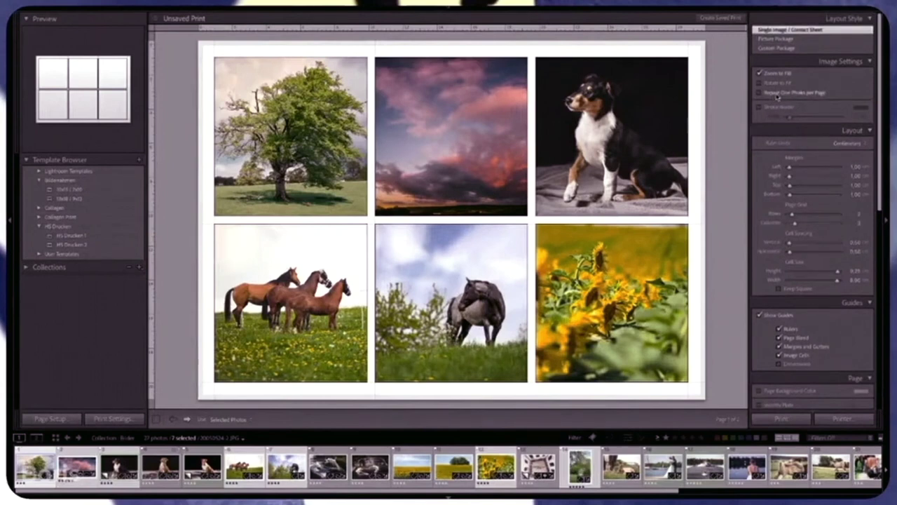
left_click(777, 96)
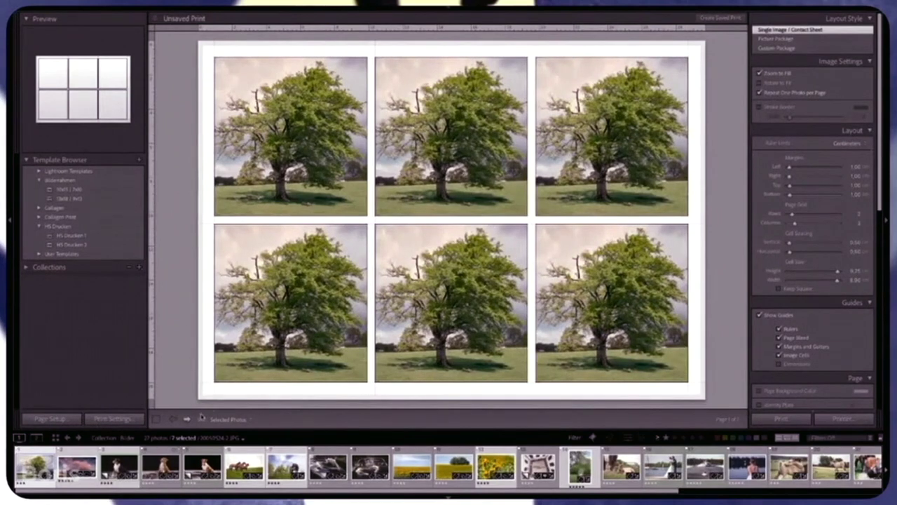
left_click(187, 419)
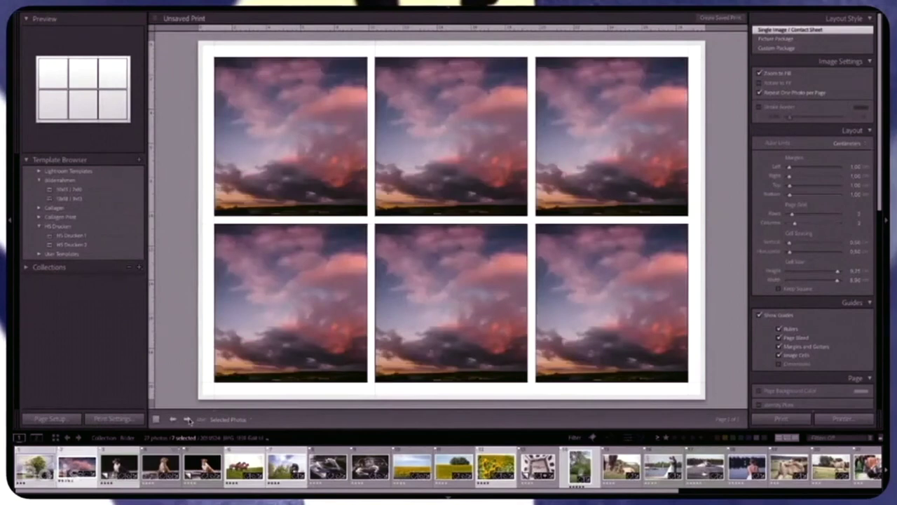
left_click(187, 419)
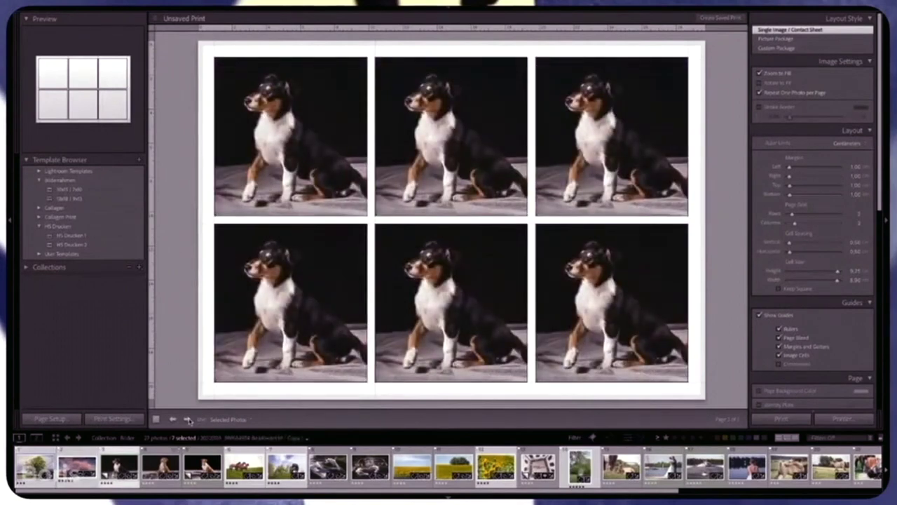
left_click(173, 420)
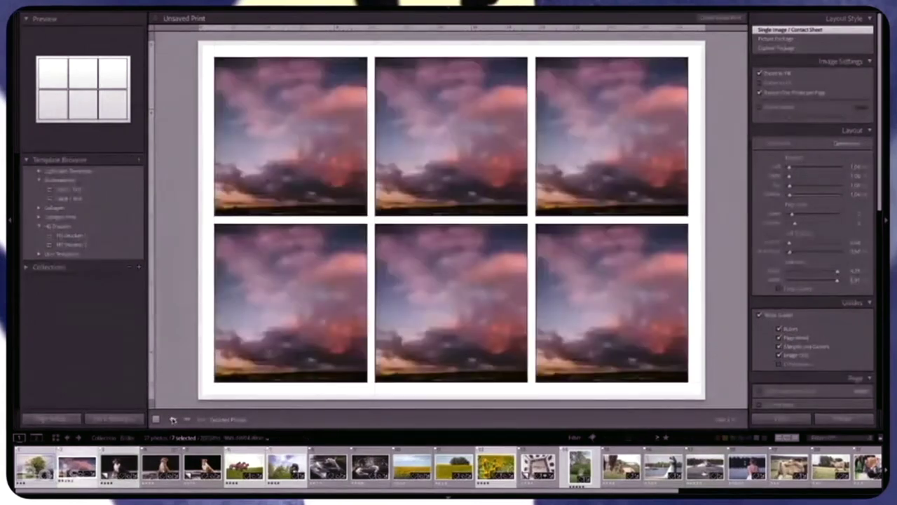
left_click(173, 419)
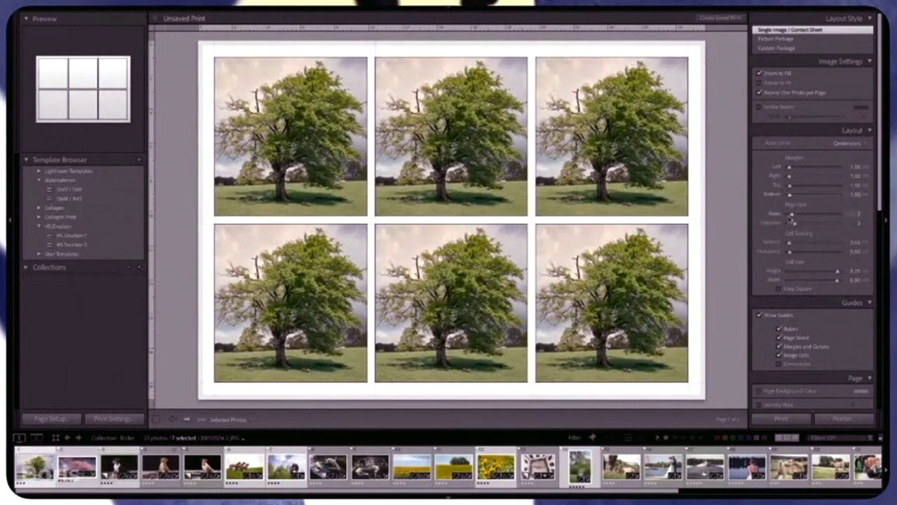
mouse_move(793, 218)
left_mouse_down()
mouse_move(803, 214)
mouse_move(791, 215)
left_mouse_up()
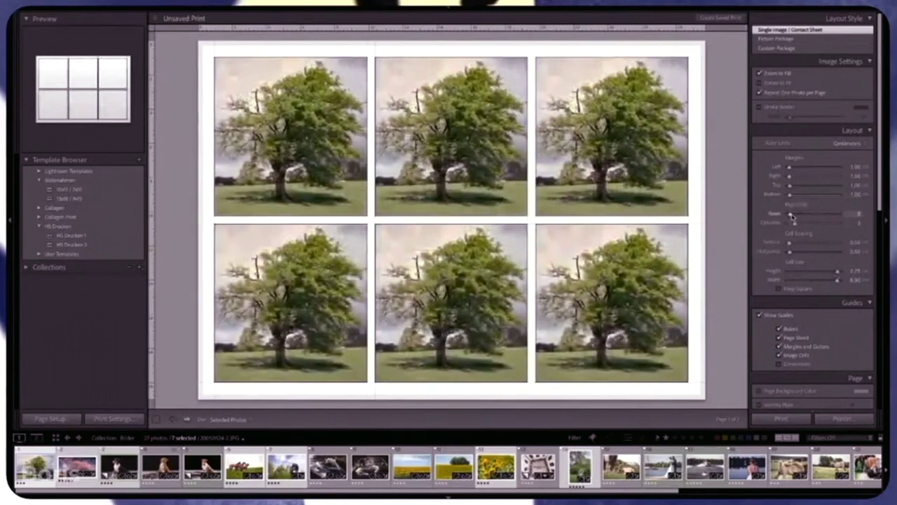
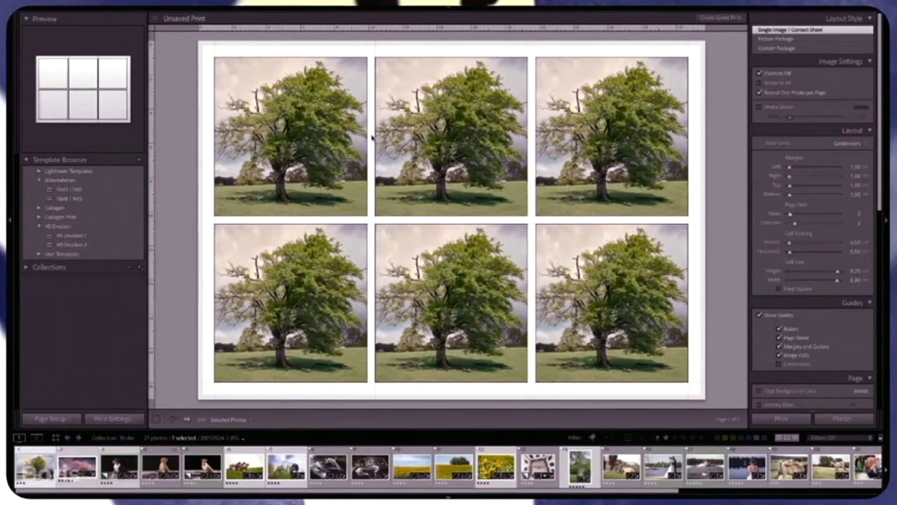
- Turn off Repeat One Photo per Page, then reframe the tree, sky, dog and horse photos in their cells
left_click(778, 96)
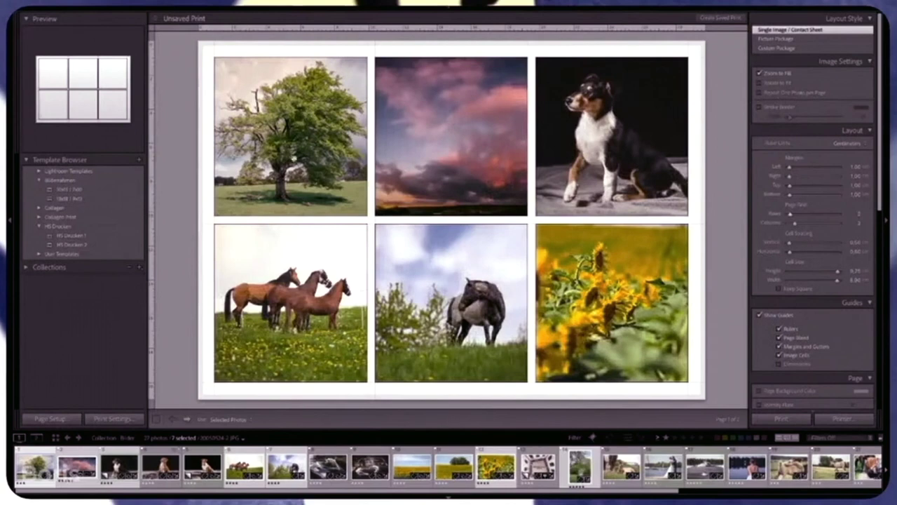
mouse_move(305, 123)
left_mouse_down()
mouse_move(272, 129)
mouse_move(311, 123)
left_mouse_up()
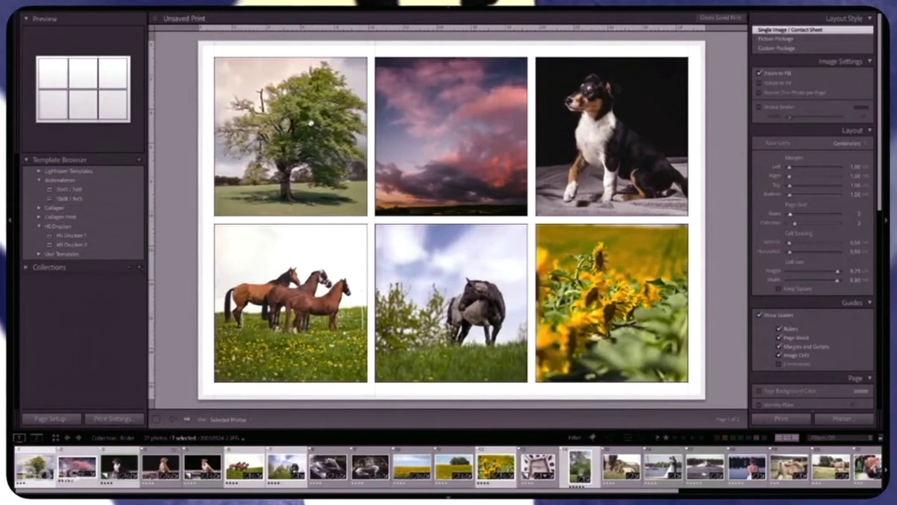
left_click_drag(406, 119, 394, 116)
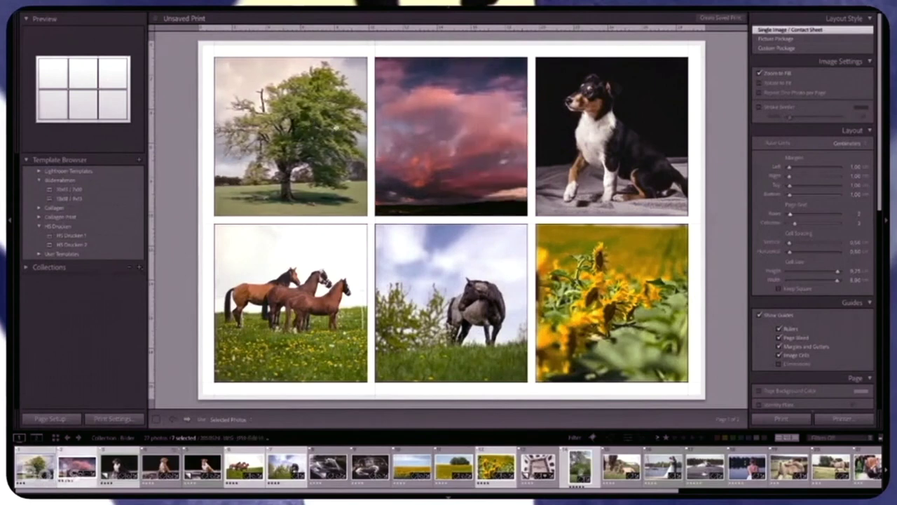
left_click_drag(618, 145, 627, 133)
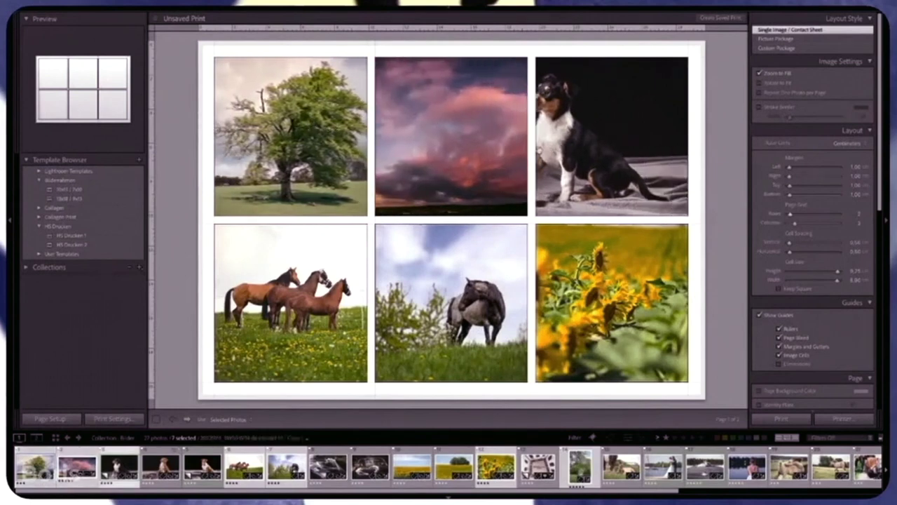
left_click_drag(615, 251, 617, 254)
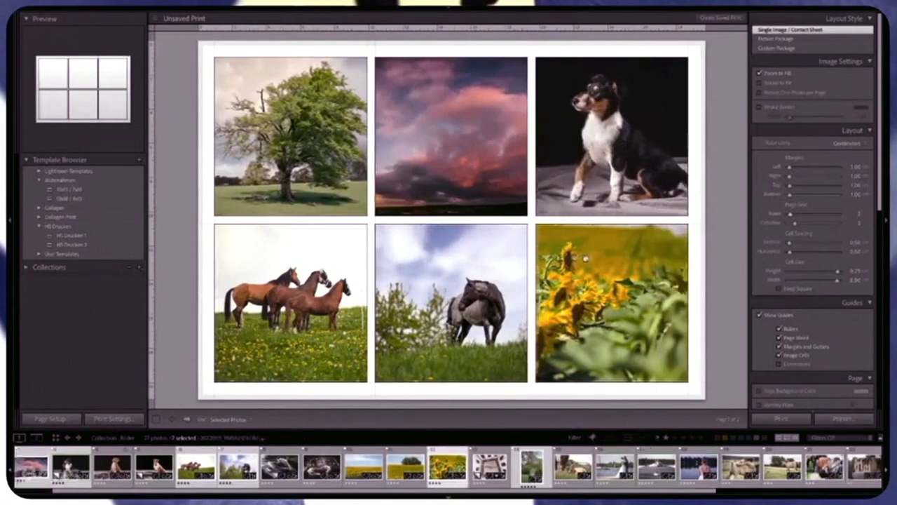
left_click_drag(475, 299, 464, 301)
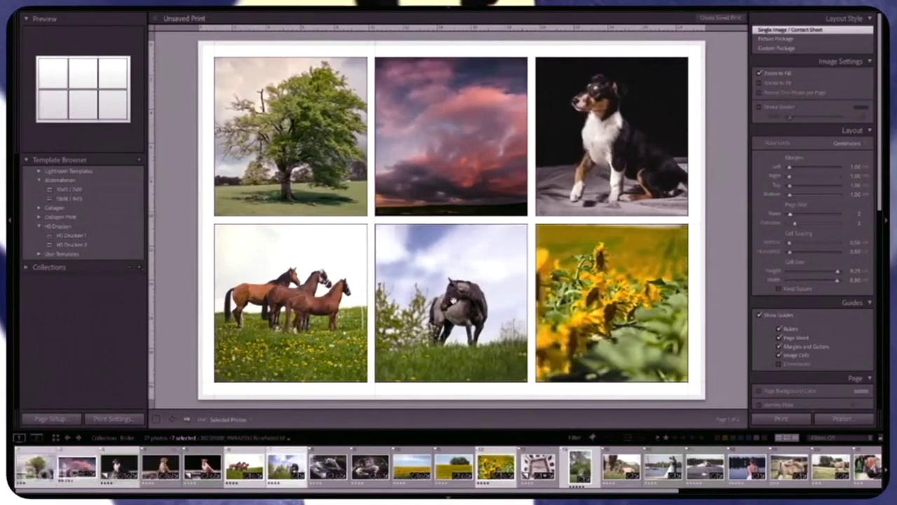
left_click_drag(317, 307, 308, 309)
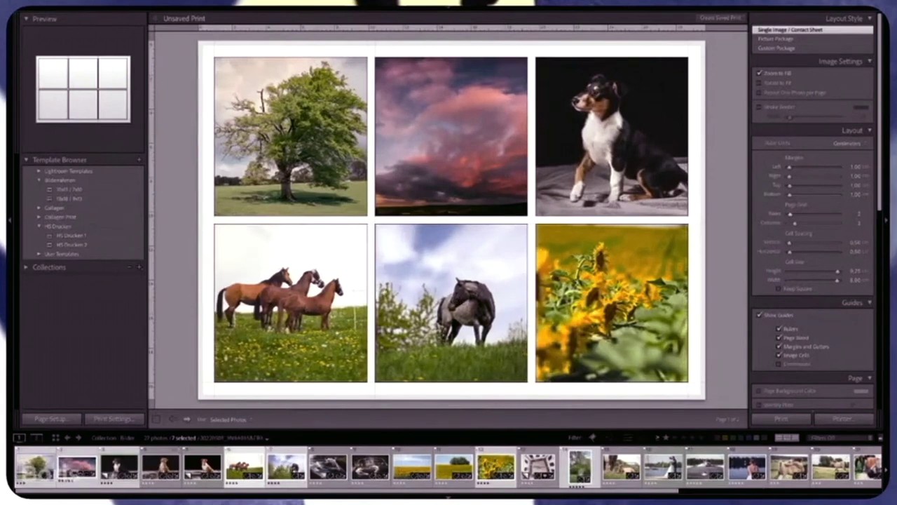
- Reframe the horses-on-path landscape on print page 2, then return to page 1
left_click(187, 420)
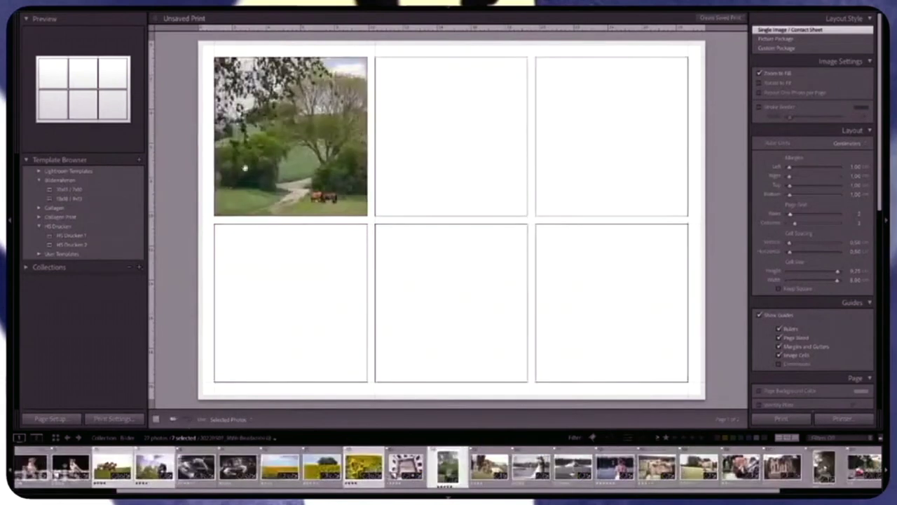
mouse_move(295, 148)
left_mouse_down()
mouse_move(307, 172)
mouse_move(314, 134)
left_mouse_up()
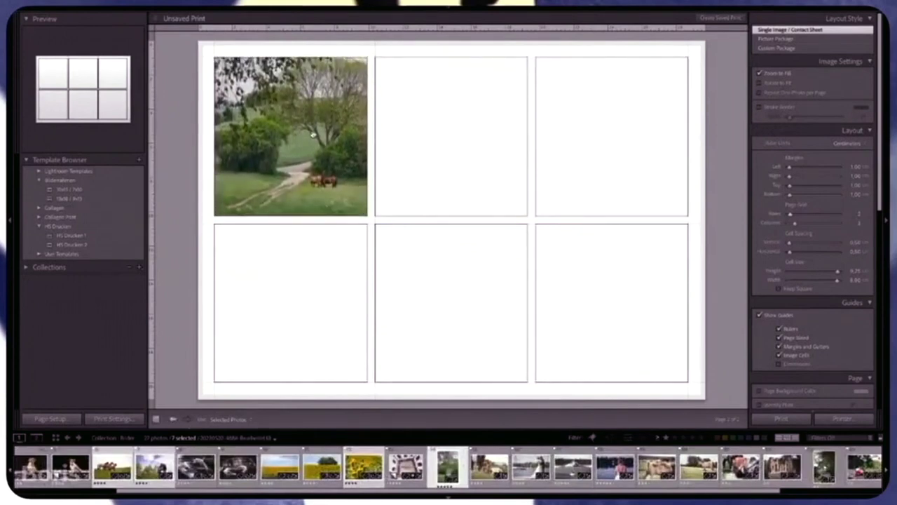
left_click_drag(313, 134, 312, 140)
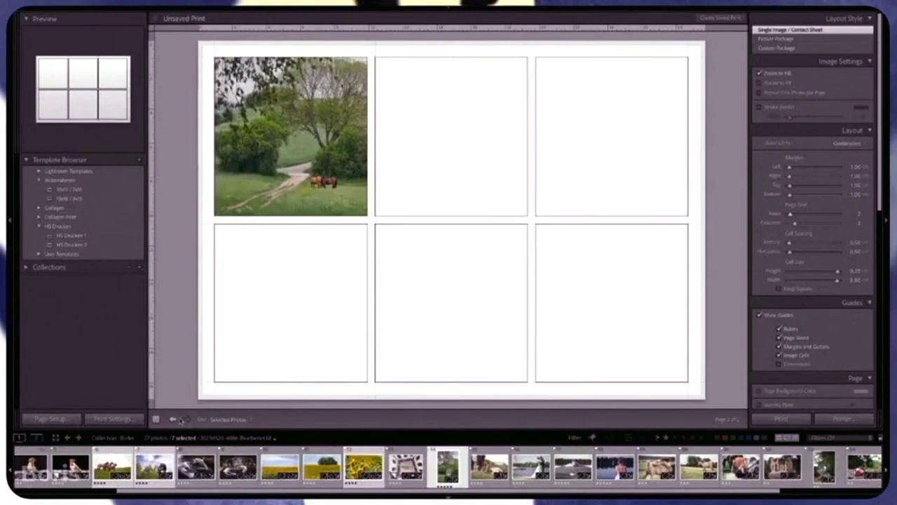
left_click(173, 419)
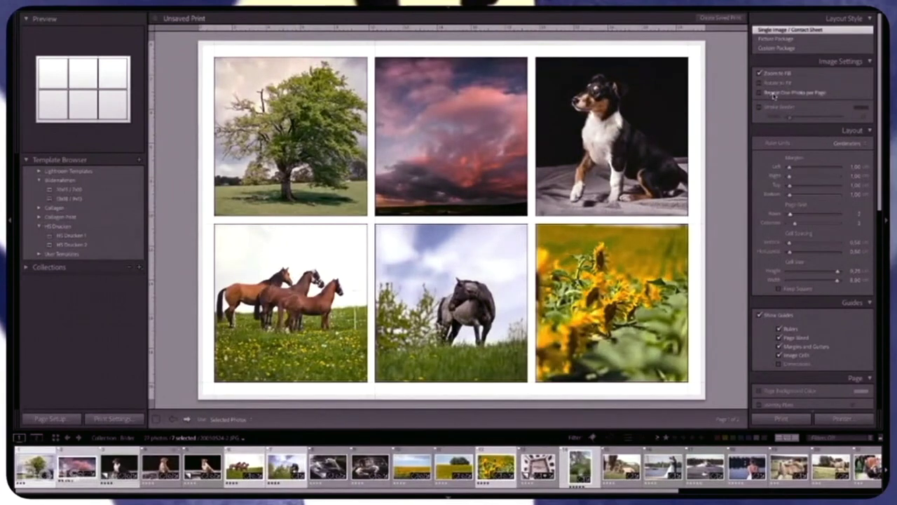
- Repeat the tree photo in every cell and test several framings of it
left_click(774, 95)
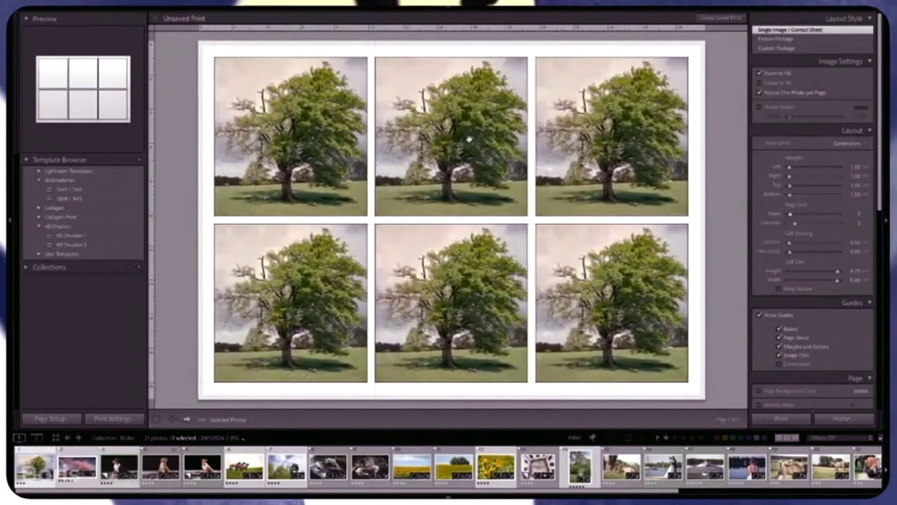
mouse_move(468, 140)
left_mouse_down()
mouse_move(434, 147)
mouse_move(460, 145)
left_mouse_up()
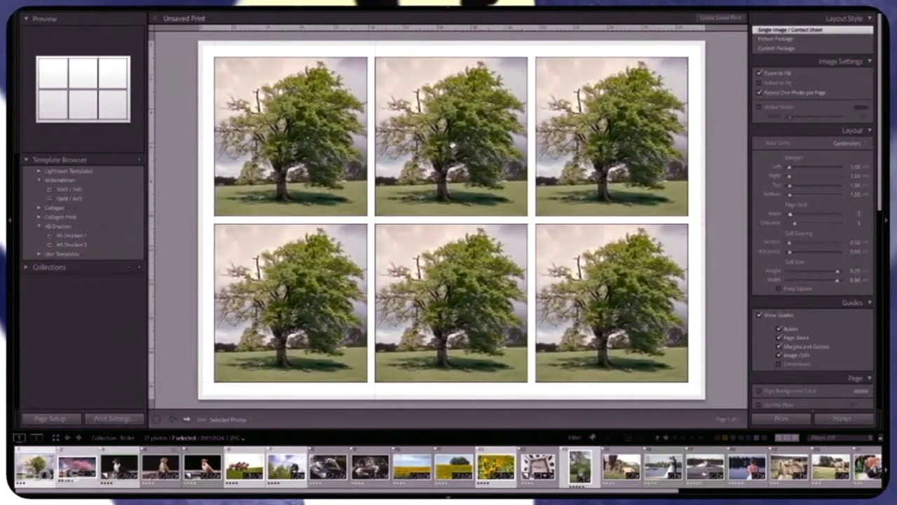
mouse_move(452, 145)
left_mouse_down()
mouse_move(435, 143)
mouse_move(448, 144)
left_mouse_up()
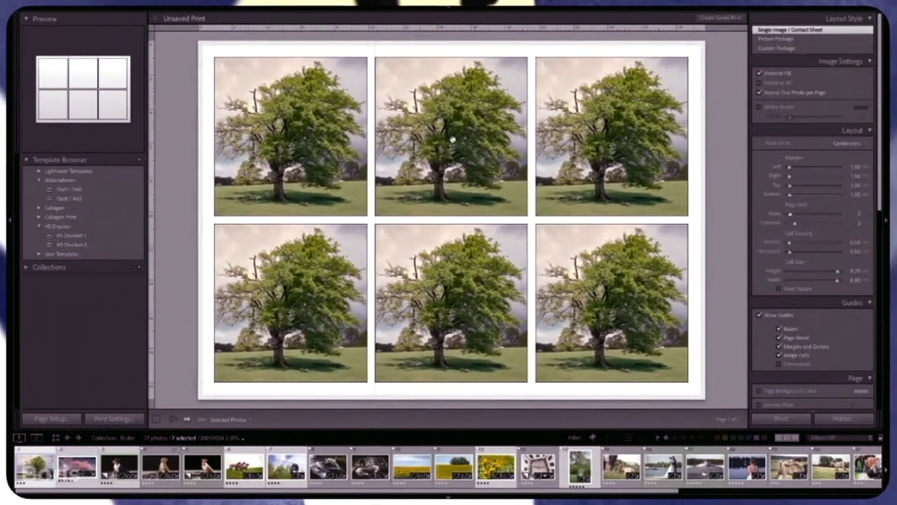
left_click_drag(452, 140, 447, 142)
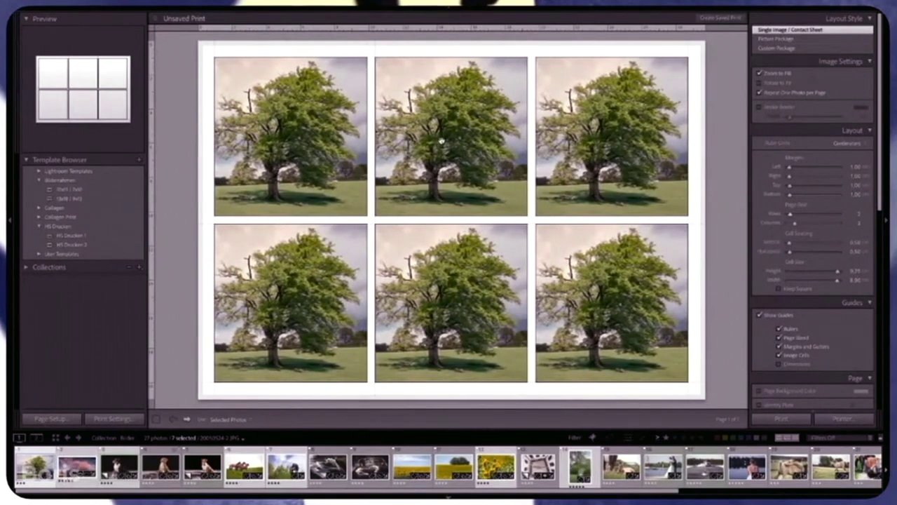
left_click_drag(442, 141, 444, 138)
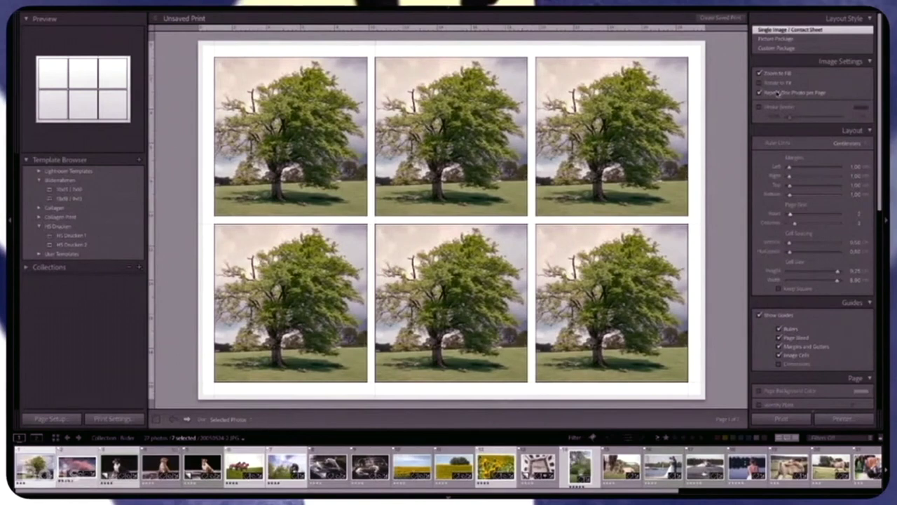
- Restore a different photo per cell and slightly reframe the tree and grey-horse photos
left_click(760, 92)
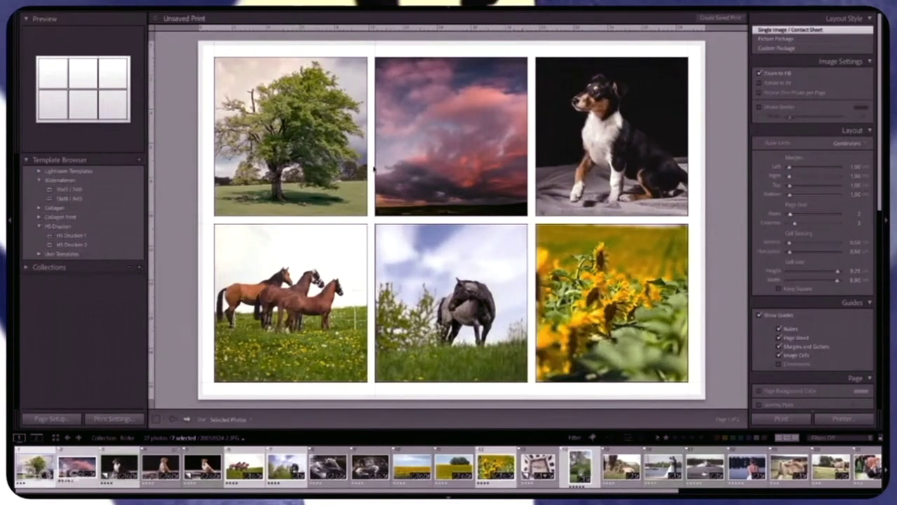
mouse_move(306, 142)
left_mouse_down()
mouse_move(321, 141)
mouse_move(307, 144)
left_mouse_up()
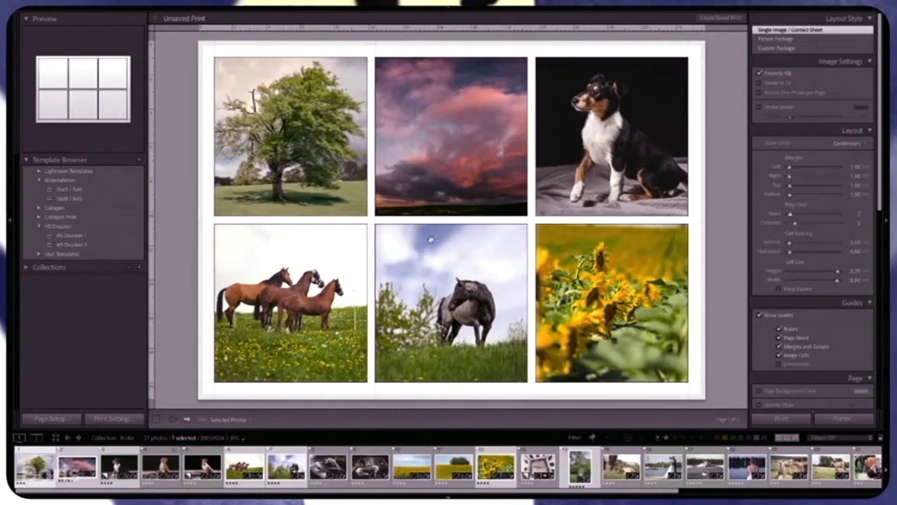
mouse_move(432, 241)
left_mouse_down()
mouse_move(423, 243)
mouse_move(434, 243)
left_mouse_up()
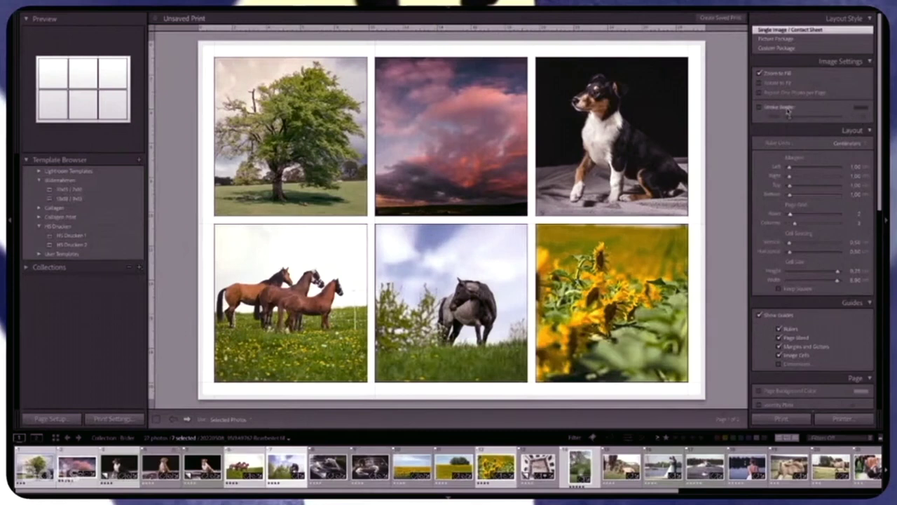
- Enable the Stroke Border and try green before settling on a deeper grey colour
left_click(780, 109)
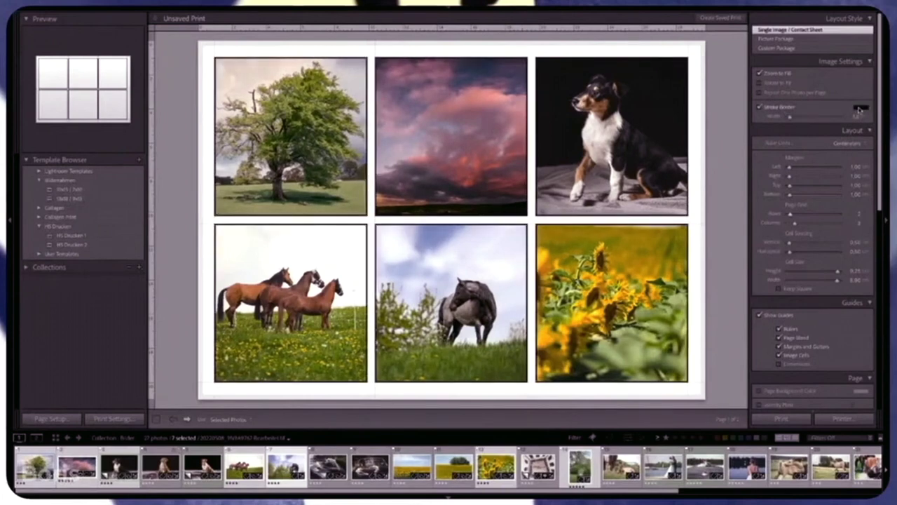
left_click(860, 108)
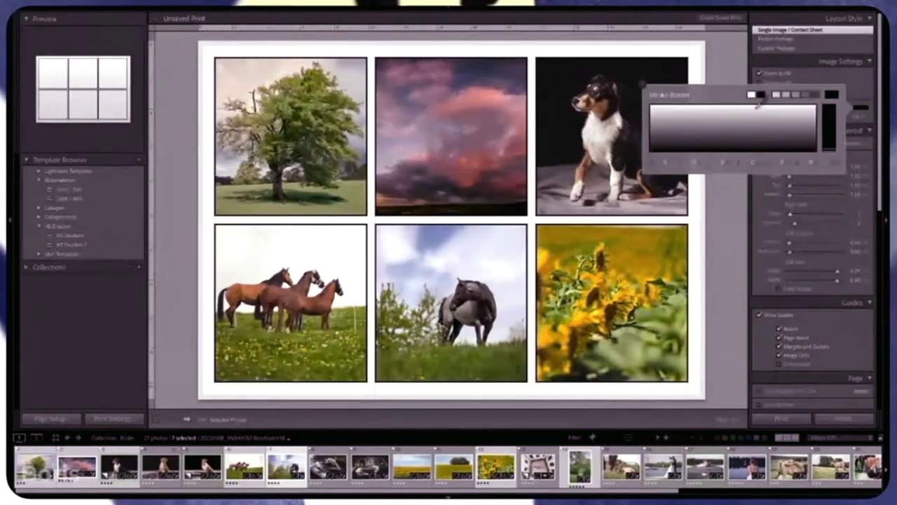
left_click(830, 128)
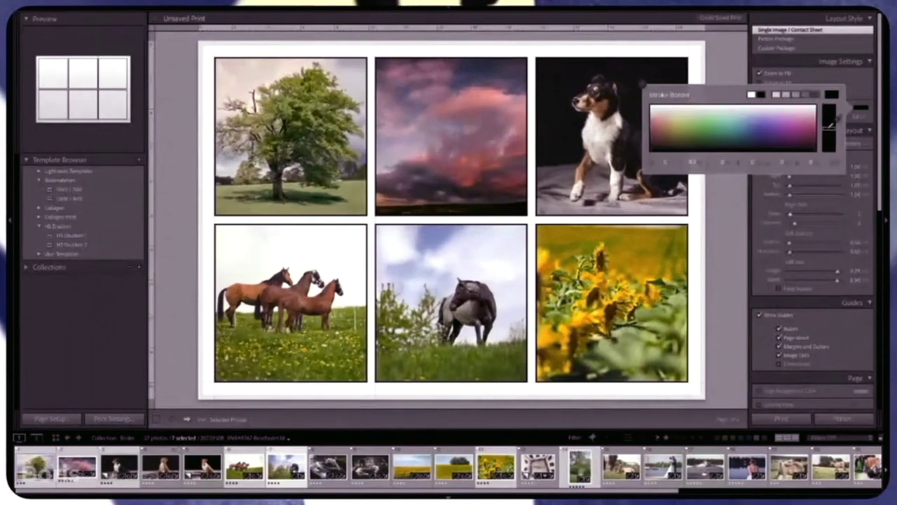
left_click(714, 126)
left_click_drag(715, 125, 716, 123)
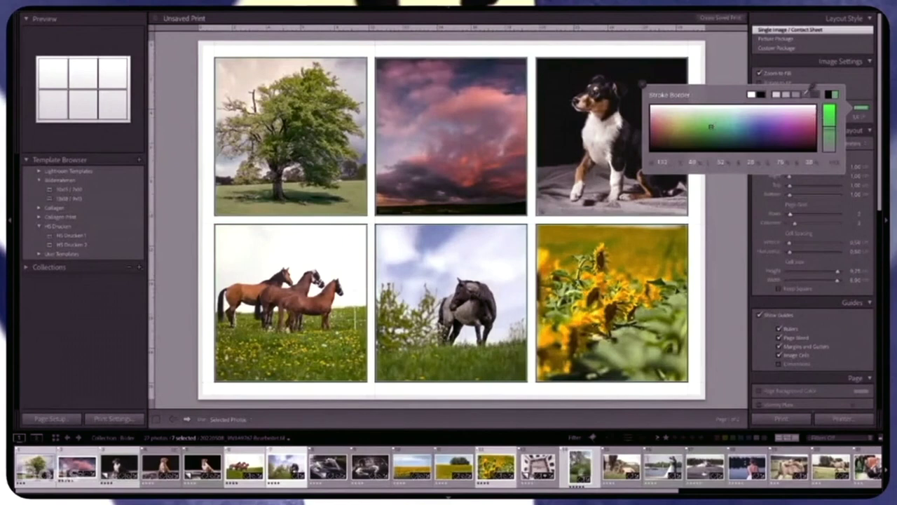
left_click(800, 92)
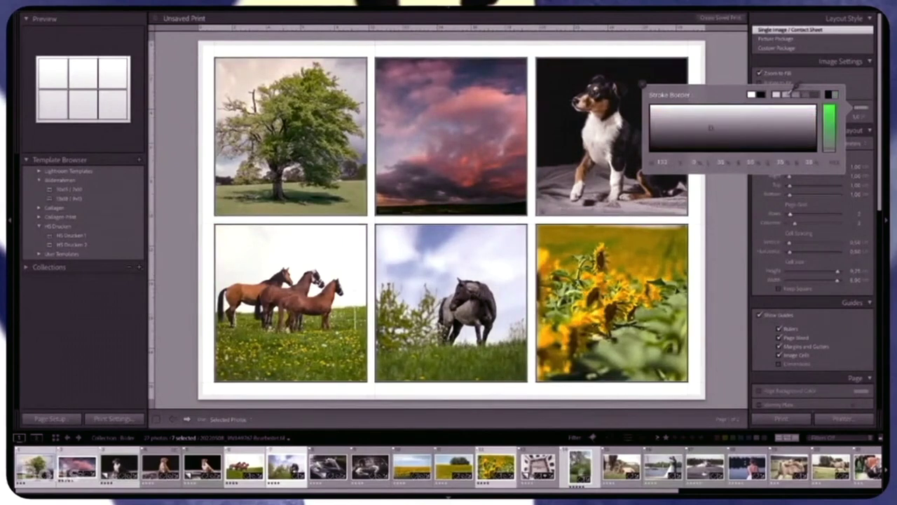
left_click(786, 92)
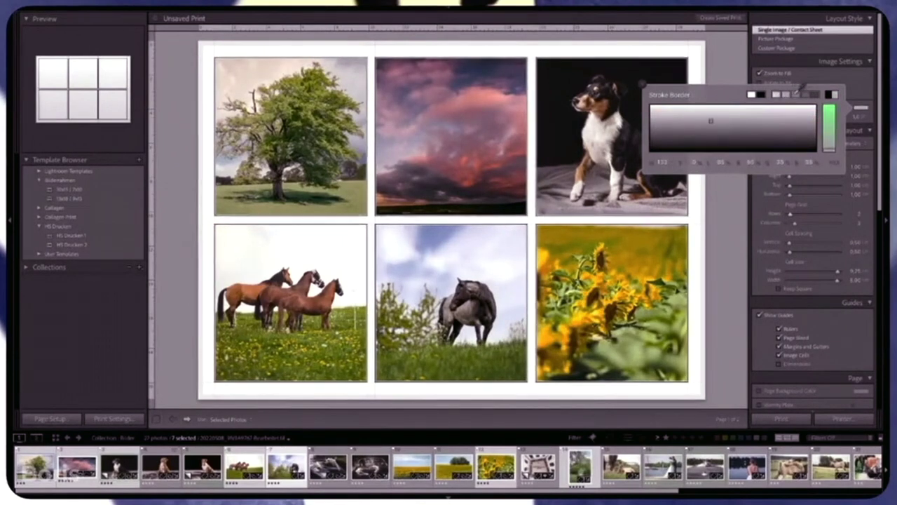
left_click(805, 92)
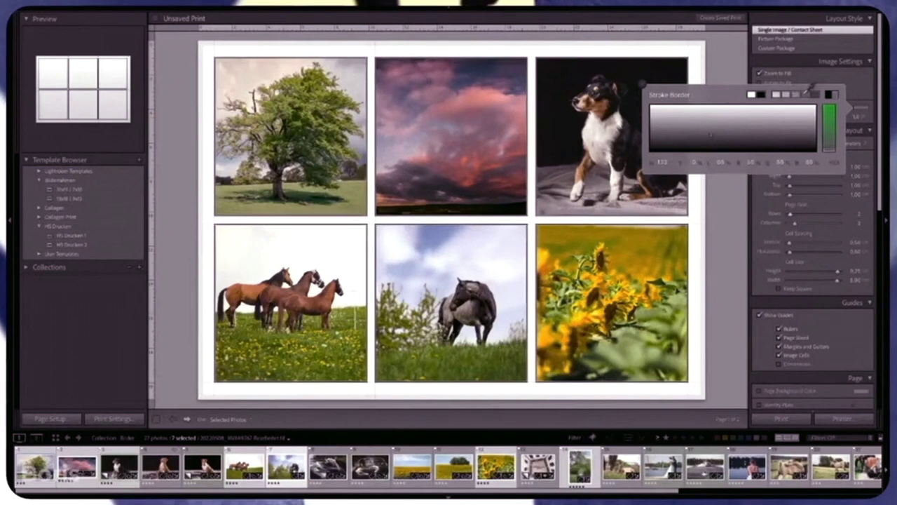
left_click(871, 84)
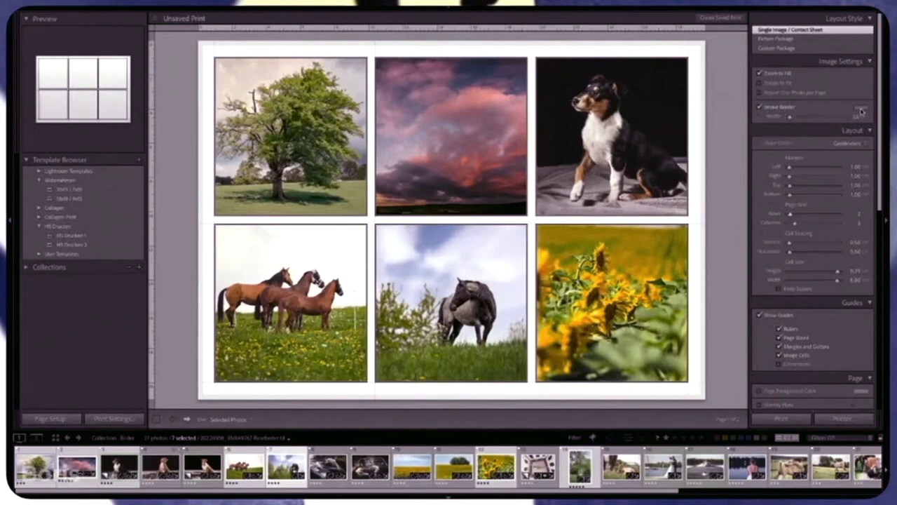
- Try black and a red tone as the border colour, leaving a dark border
left_click(861, 108)
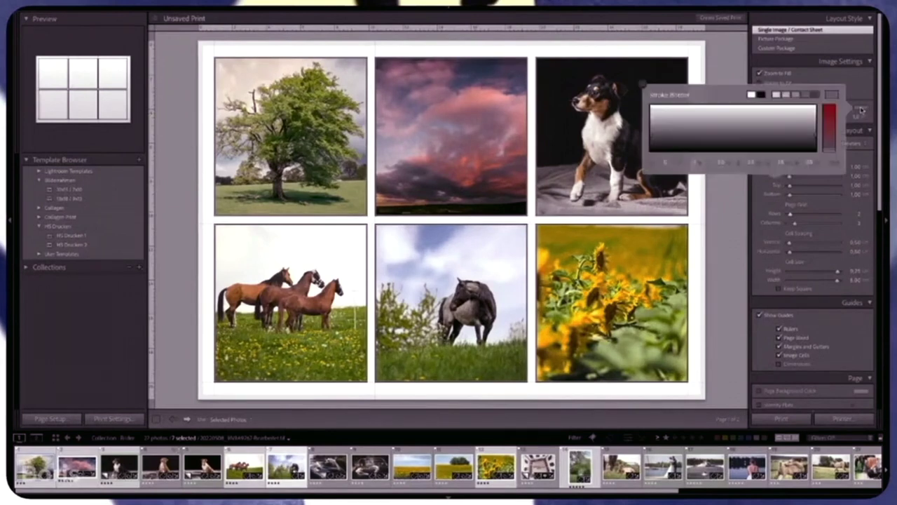
left_click(761, 94)
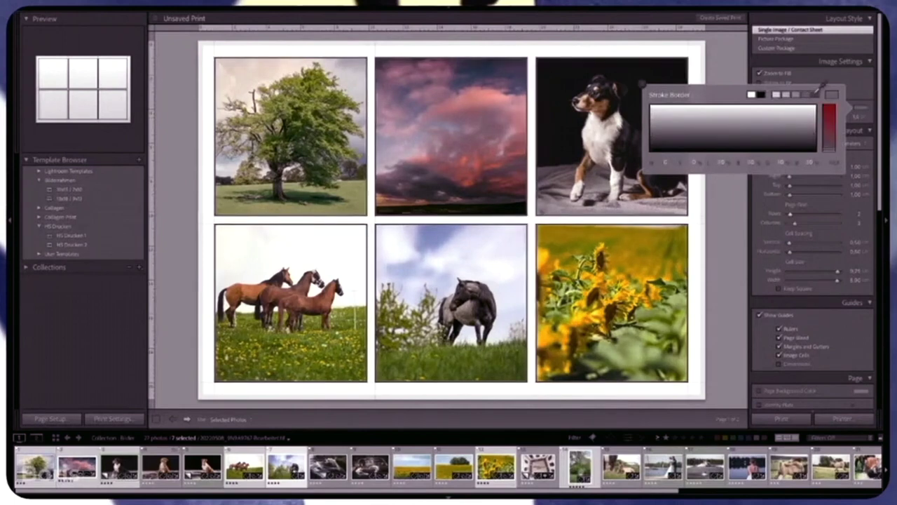
left_click(831, 93)
left_click(796, 94)
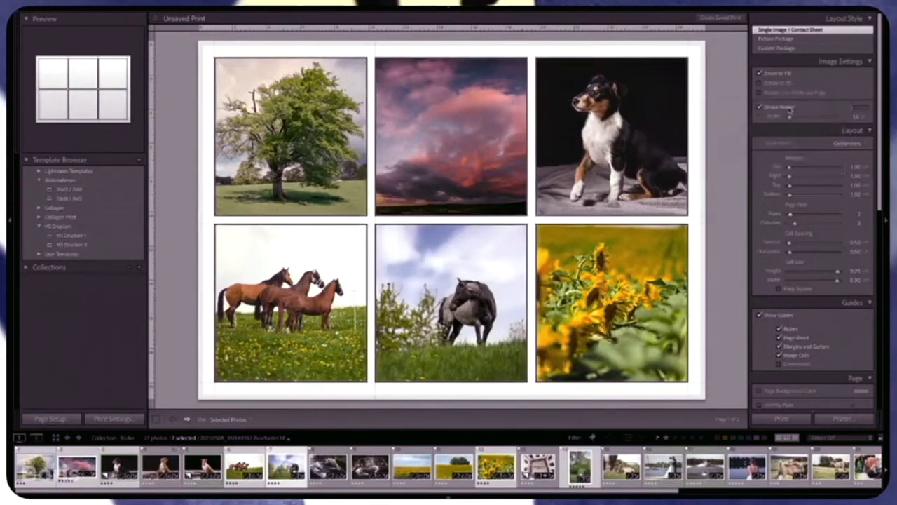
- Widen the Stroke Border width back and forth, settling at about 4.7 pt
left_click_drag(791, 119, 804, 118)
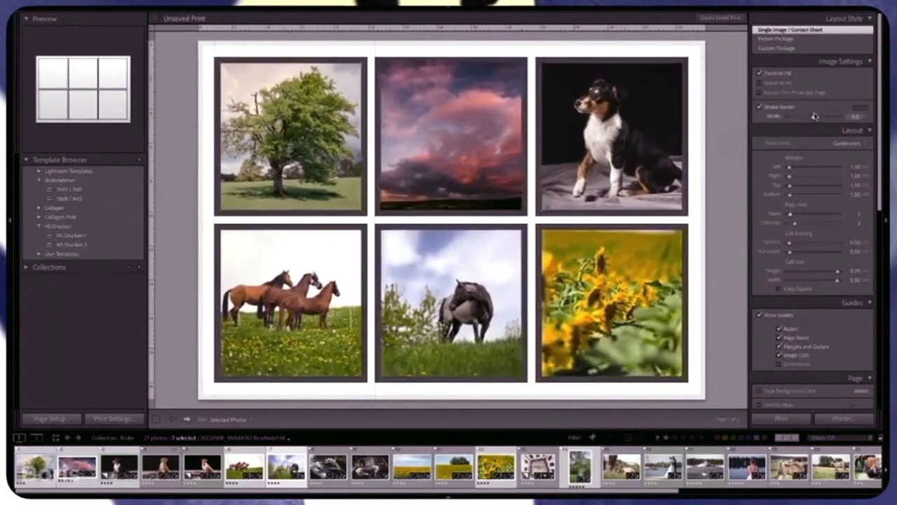
mouse_move(806, 118)
left_mouse_down()
mouse_move(813, 115)
mouse_move(805, 117)
left_mouse_up()
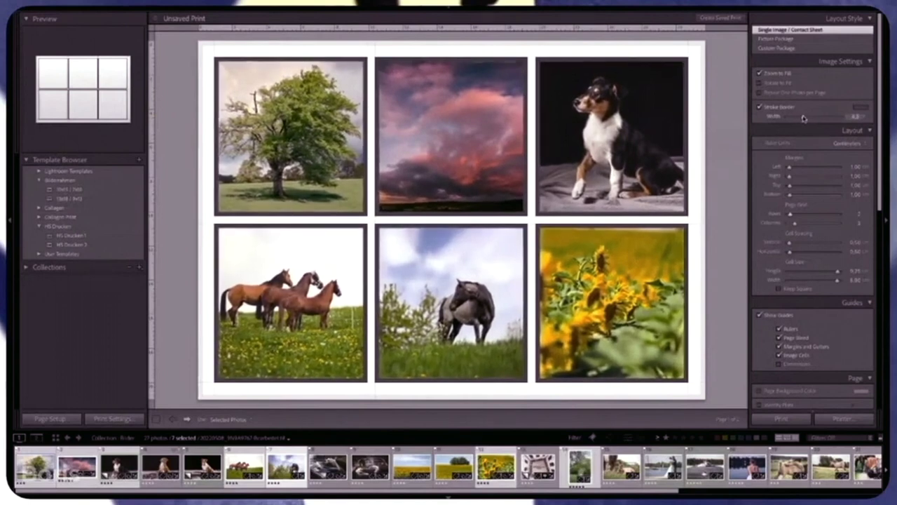
left_click_drag(804, 119, 812, 116)
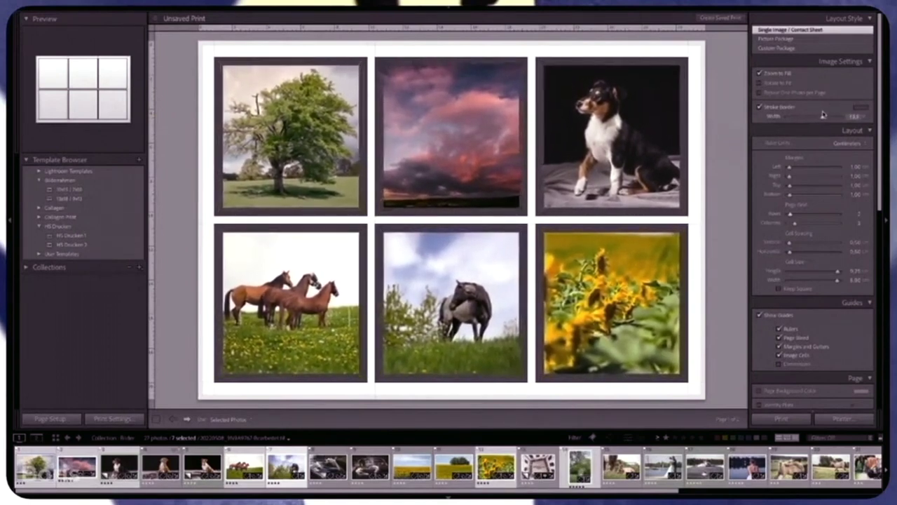
mouse_move(812, 116)
left_mouse_down()
mouse_move(795, 118)
mouse_move(849, 114)
mouse_move(803, 120)
left_mouse_up()
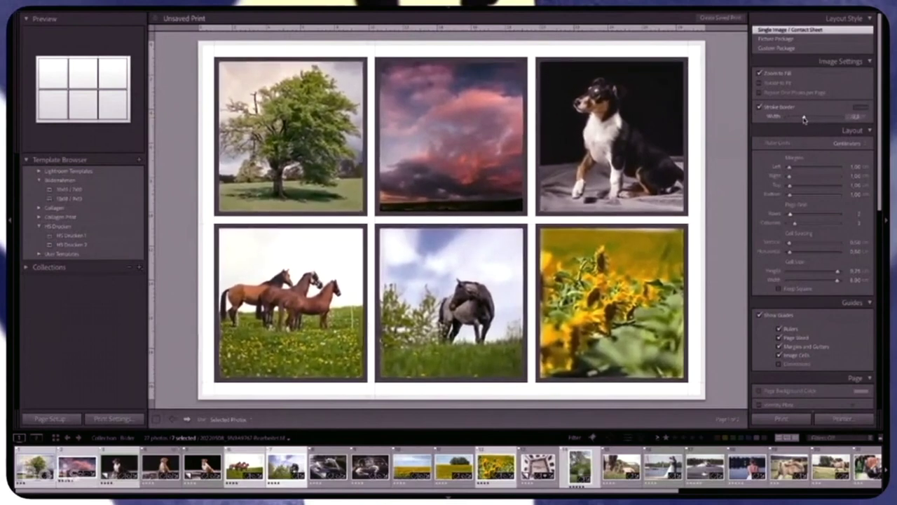
left_click_drag(804, 120, 800, 118)
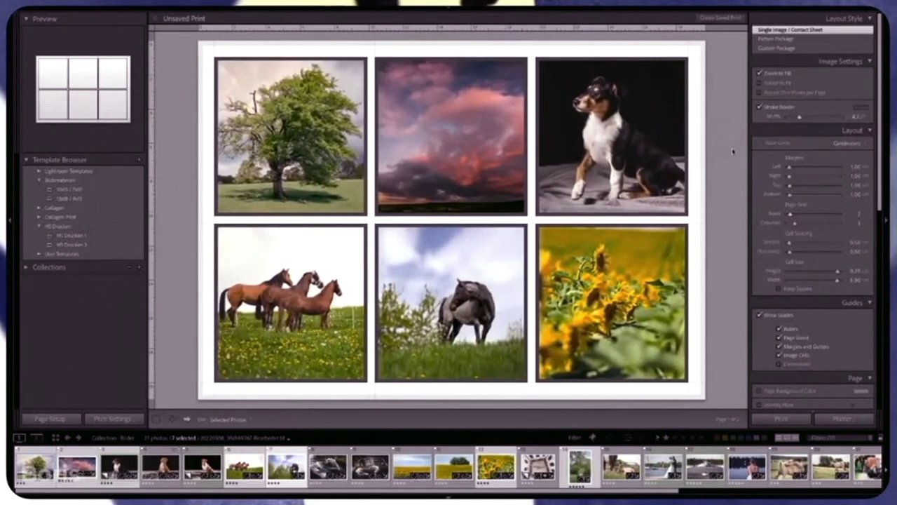
scroll(797, 200, "down", 3)
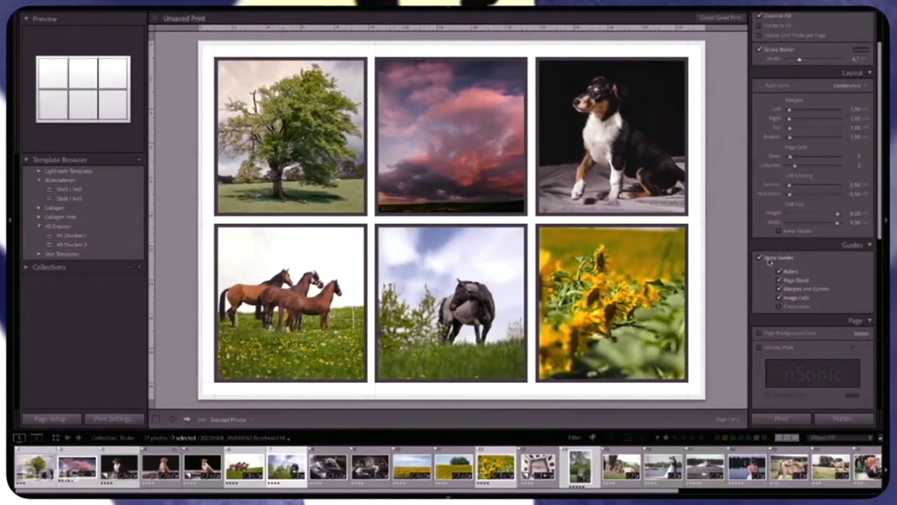
left_click(768, 260)
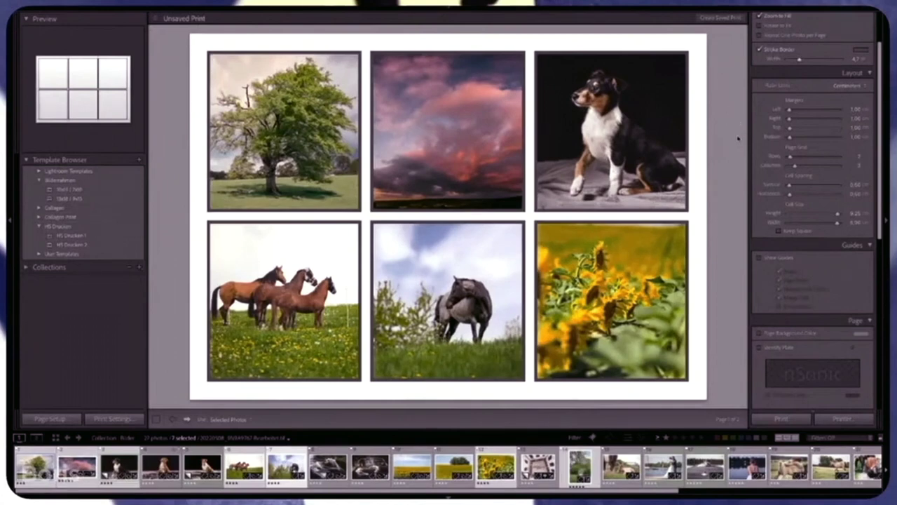
- Toggle Show Guides on and off, leaving the guides and rulers hidden
left_click(770, 258)
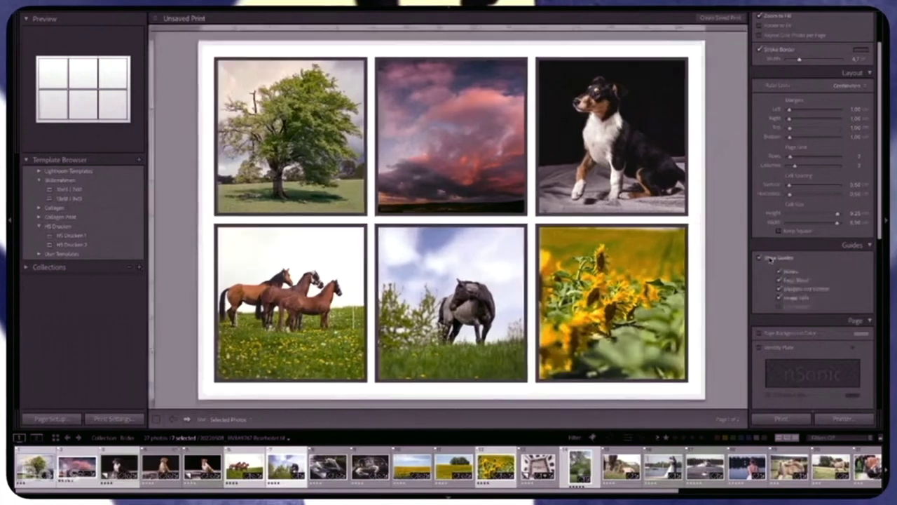
left_click(770, 258)
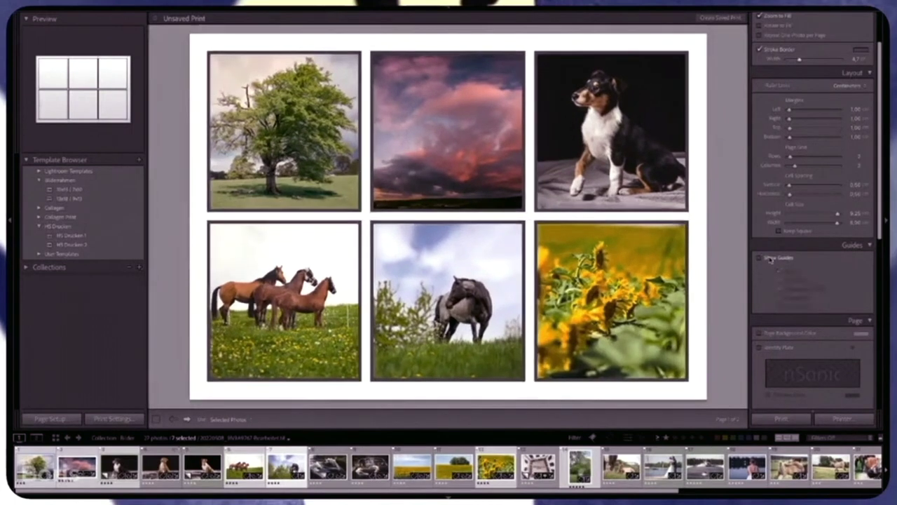
left_click(770, 258)
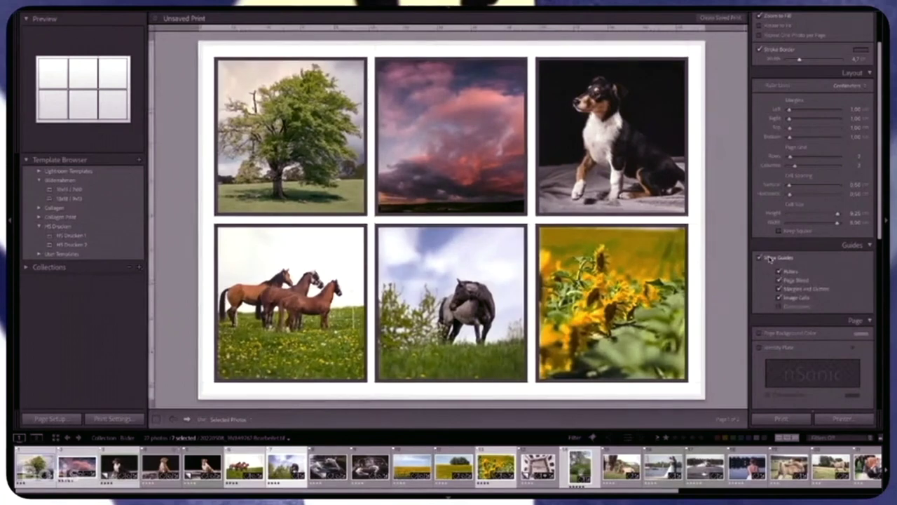
left_click(769, 258)
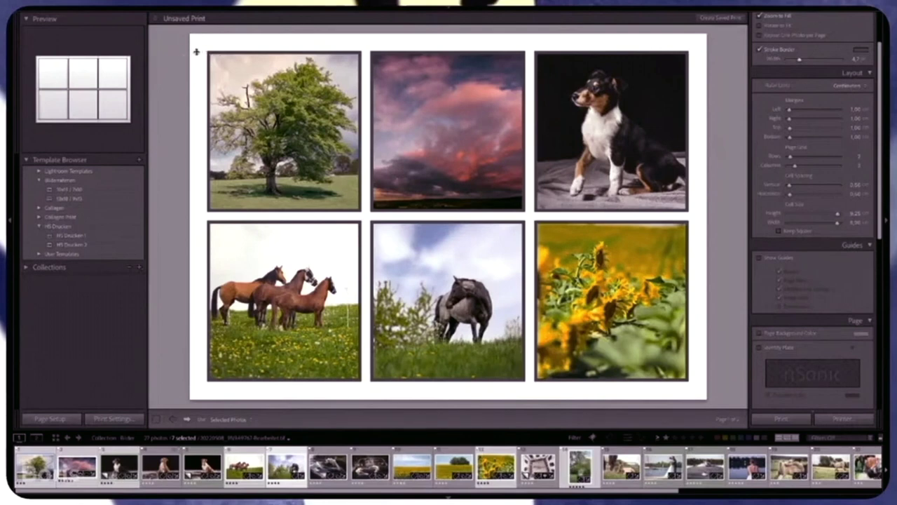
- Adjust the top margin and the gaps between photo columns and rows on the preview
left_click_drag(196, 51, 196, 51)
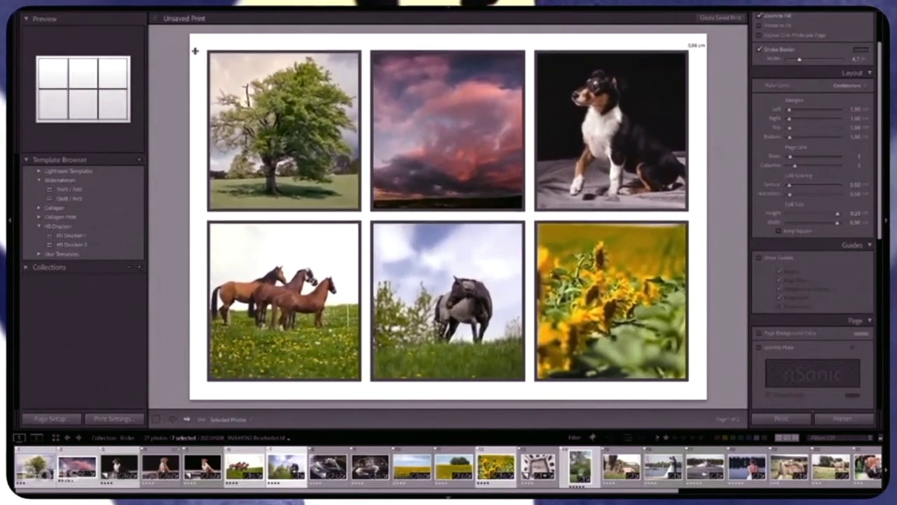
left_click_drag(195, 51, 195, 50)
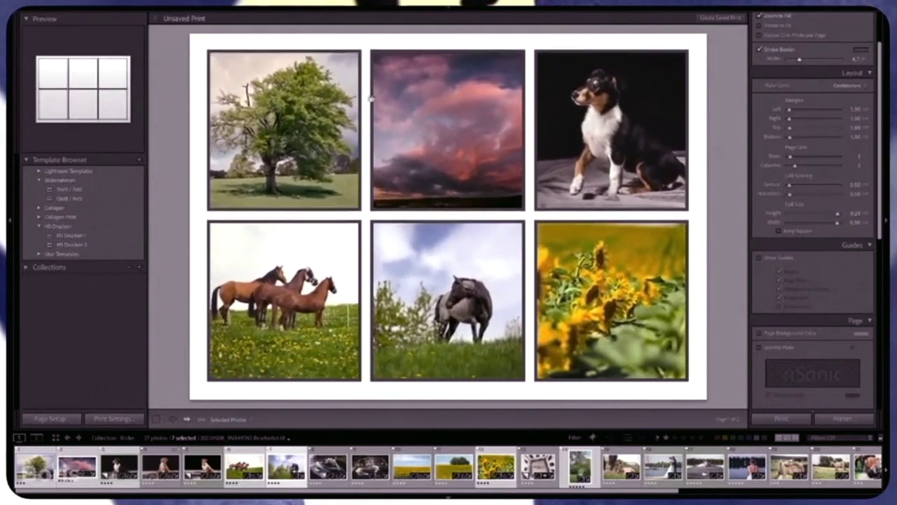
left_click_drag(362, 99, 364, 99)
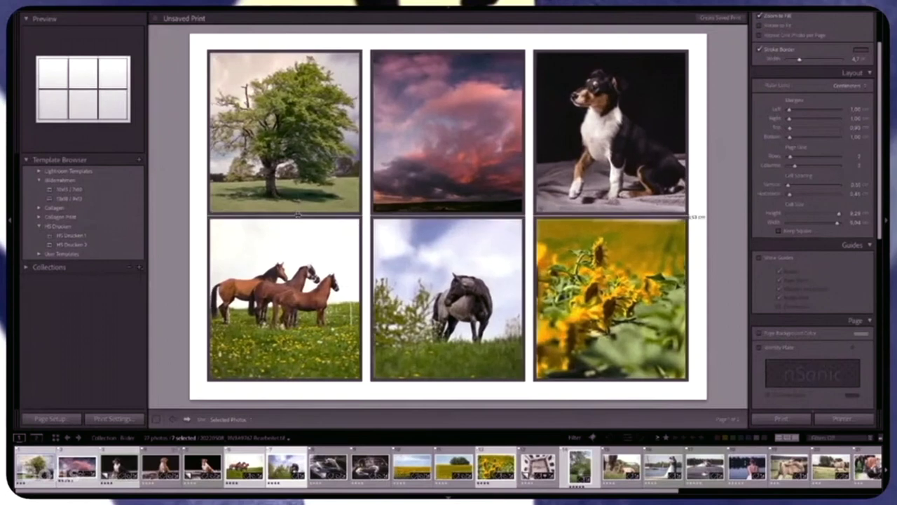
mouse_move(297, 211)
left_mouse_down()
mouse_move(297, 200)
mouse_move(296, 210)
left_mouse_up()
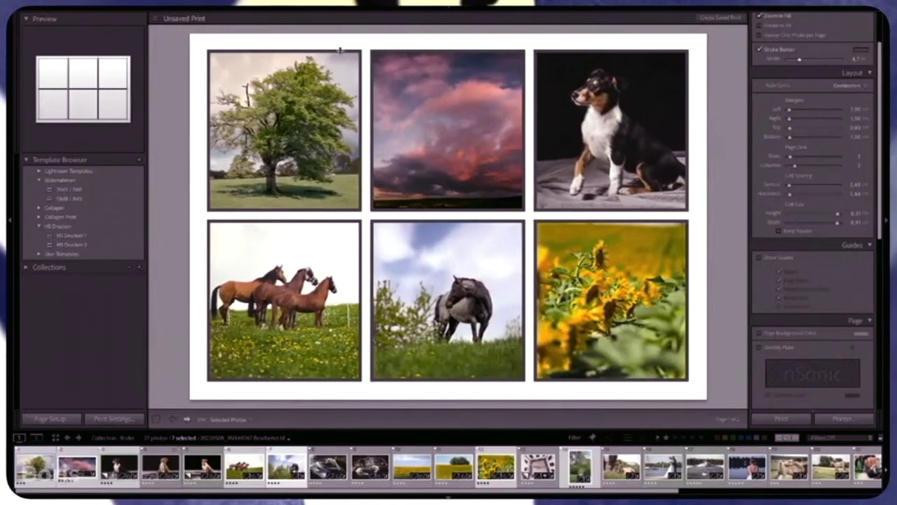
- Set the top margin to about 0.93 cm and widen row spacing to about 0.57, keeping the right margin unchanged
left_click_drag(340, 50, 341, 51)
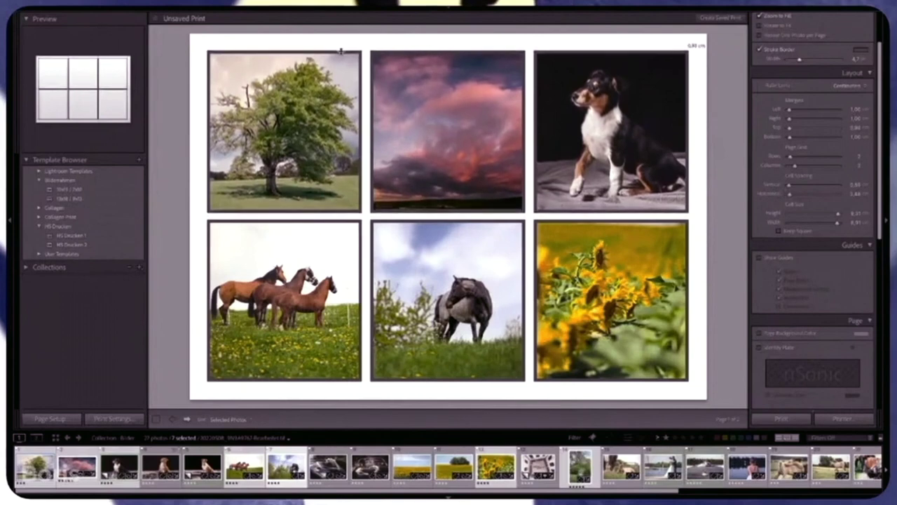
left_click_drag(342, 51, 341, 50)
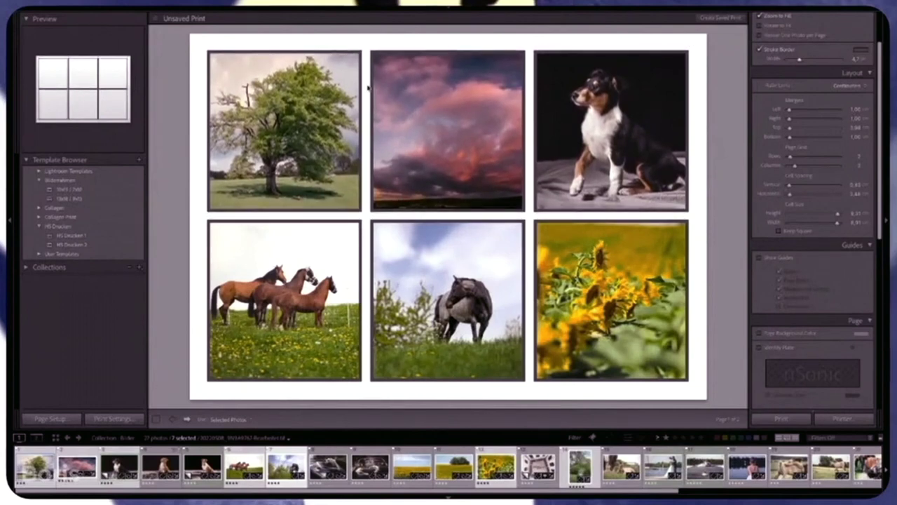
left_click_drag(362, 84, 362, 84)
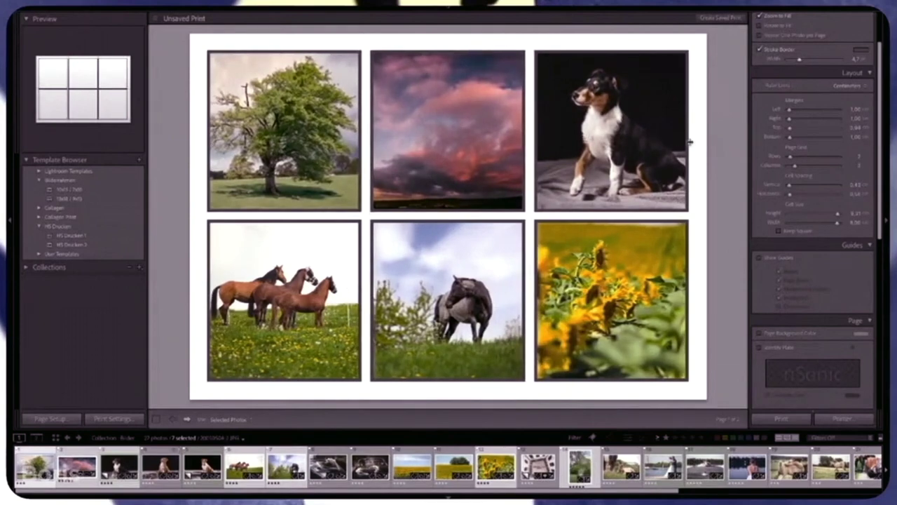
left_click_drag(690, 142, 689, 142)
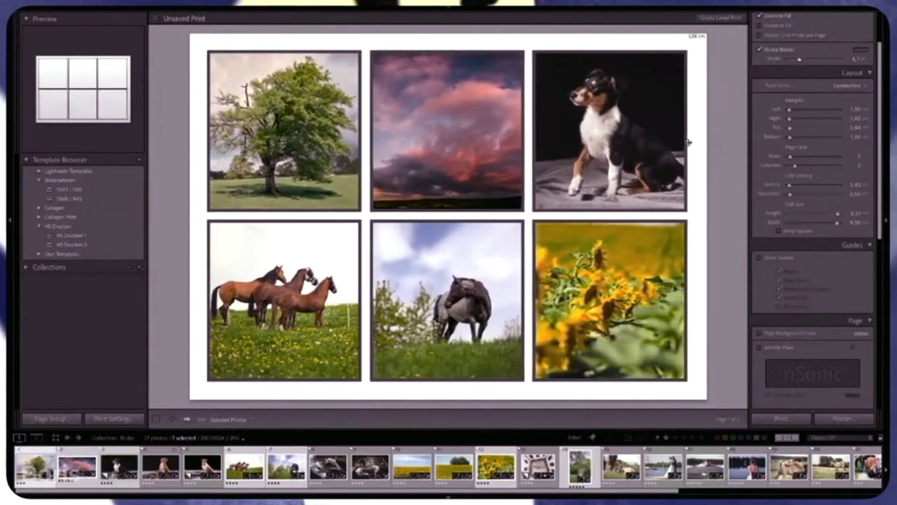
left_click_drag(688, 142, 689, 143)
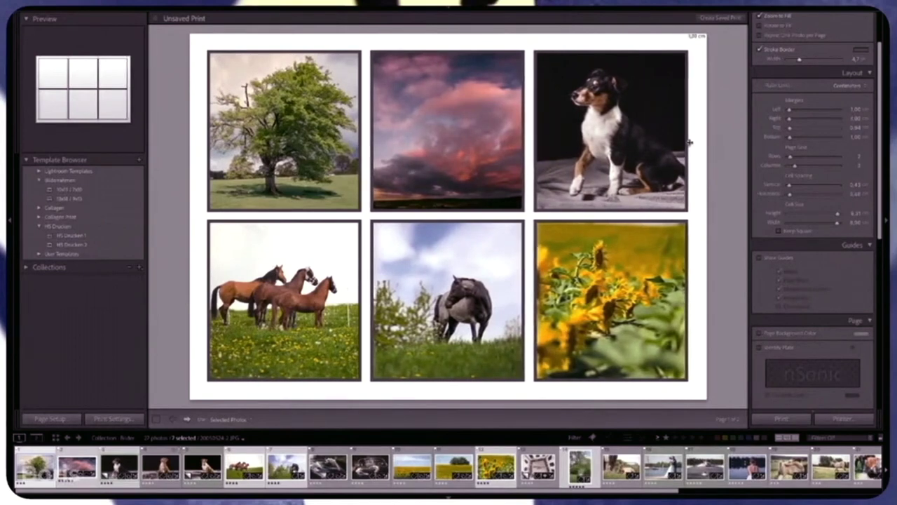
left_click_drag(690, 142, 690, 142)
left_click_drag(501, 213, 500, 211)
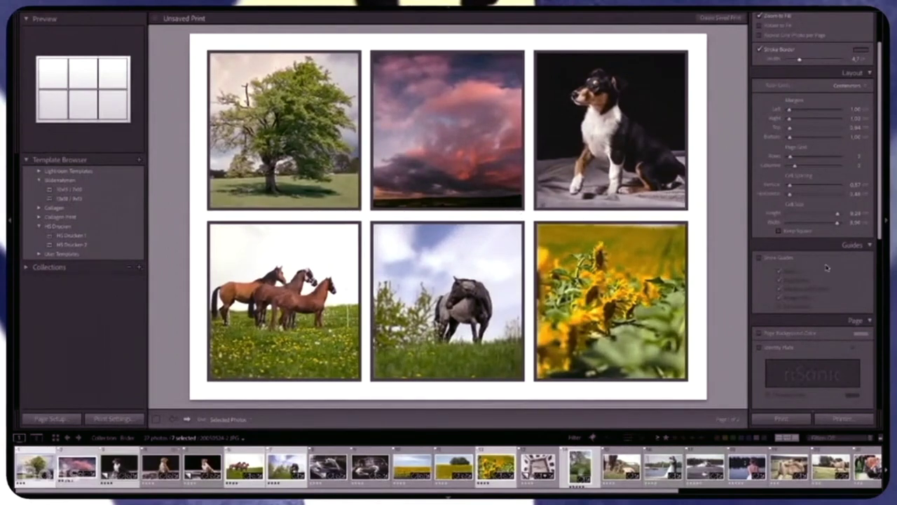
scroll(826, 267, "down", 3)
scroll(826, 267, "down", 2)
scroll(827, 267, "down", 2)
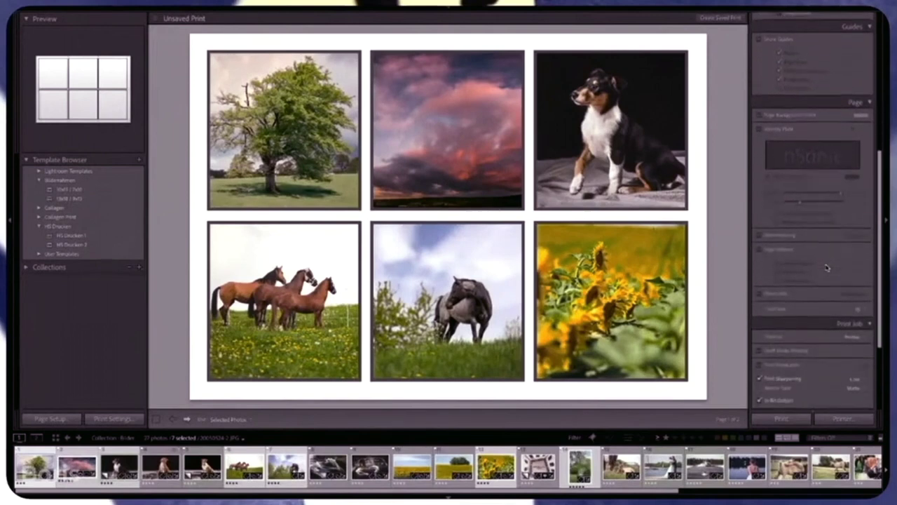
scroll(826, 267, "down", 1)
scroll(827, 267, "down", 1)
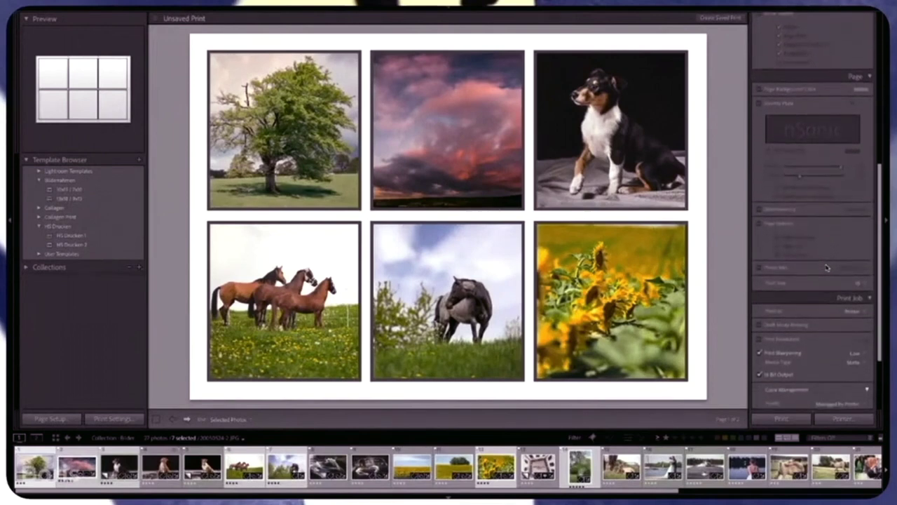
scroll(807, 244, "up", 1)
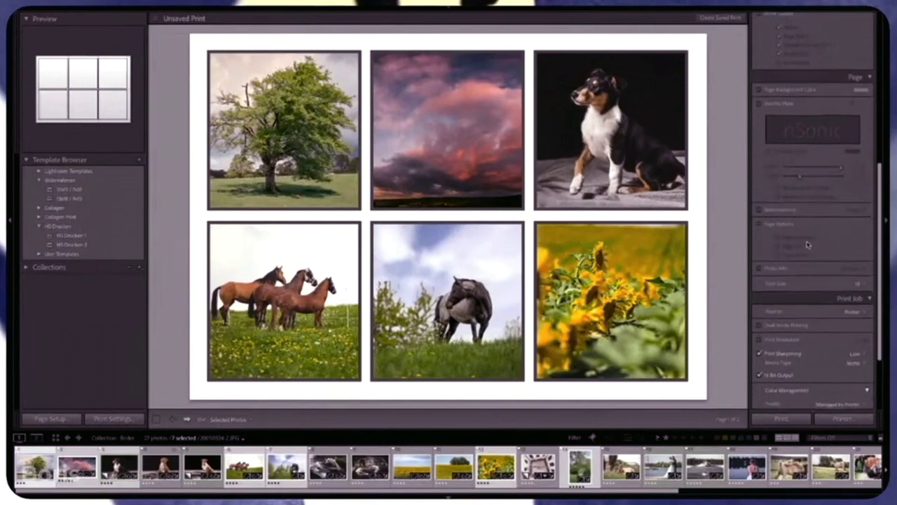
scroll(807, 244, "up", 3)
scroll(807, 244, "up", 3)
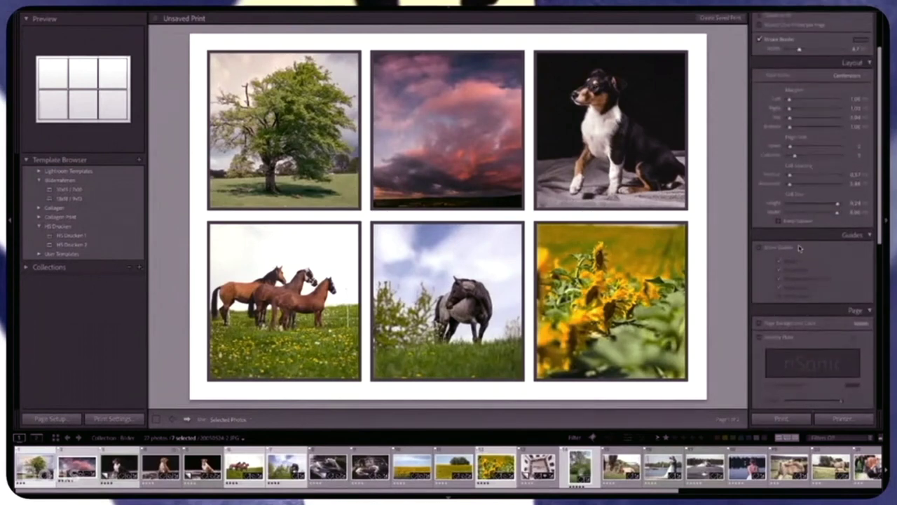
left_click(780, 249)
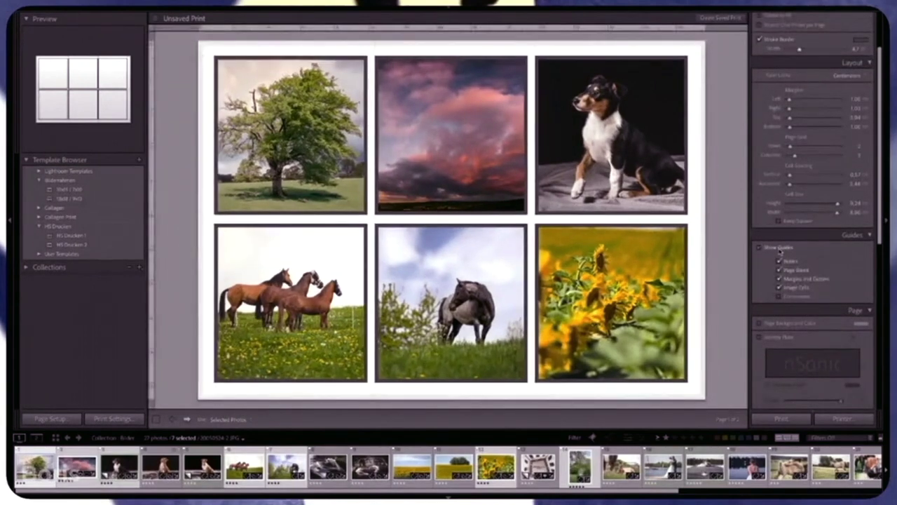
left_click(779, 250)
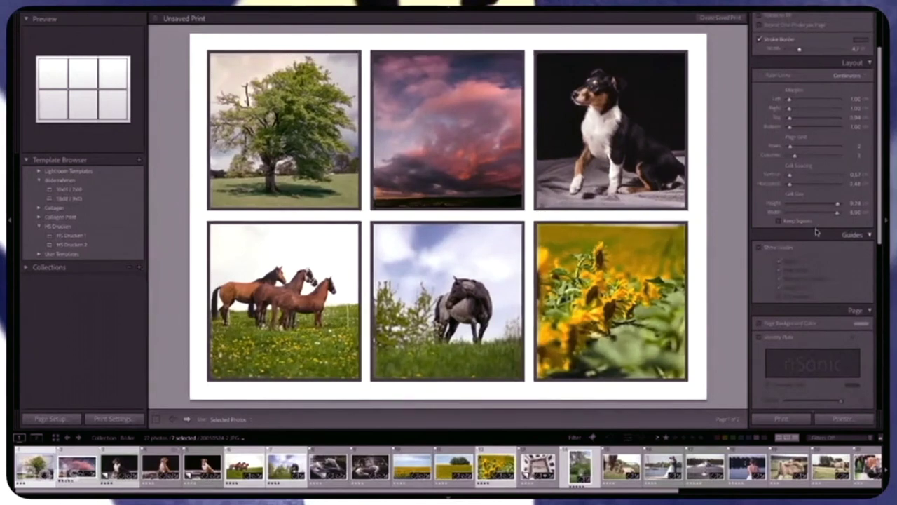
scroll(805, 259, "down", 2)
scroll(804, 259, "down", 2)
scroll(804, 259, "down", 1)
scroll(805, 259, "down", 2)
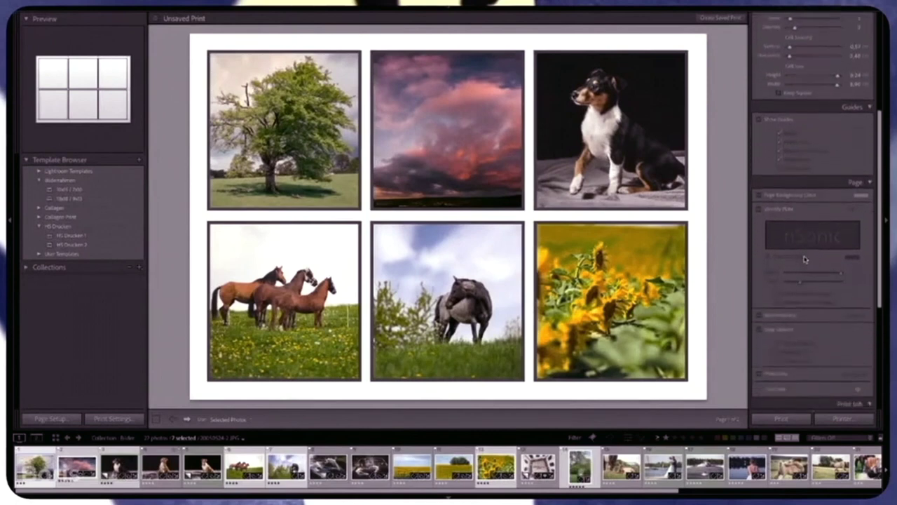
scroll(803, 240, "down", 2)
scroll(803, 238, "down", 1)
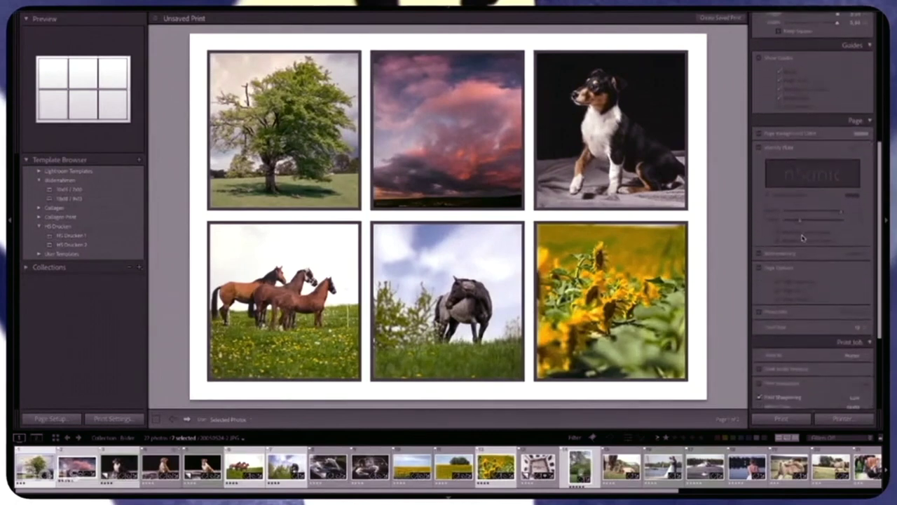
- Enable Page Options with Crop Marks on, leaving page numbers and page info off
left_click(769, 270)
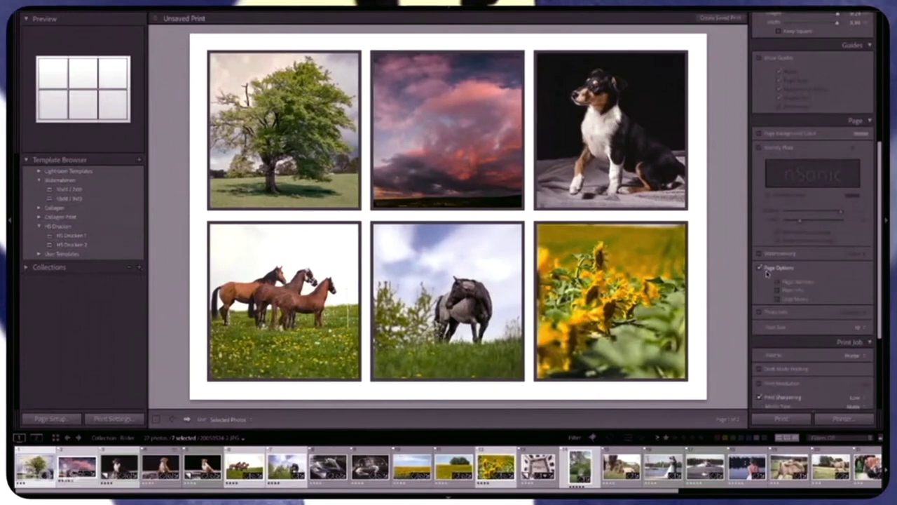
left_click(869, 121)
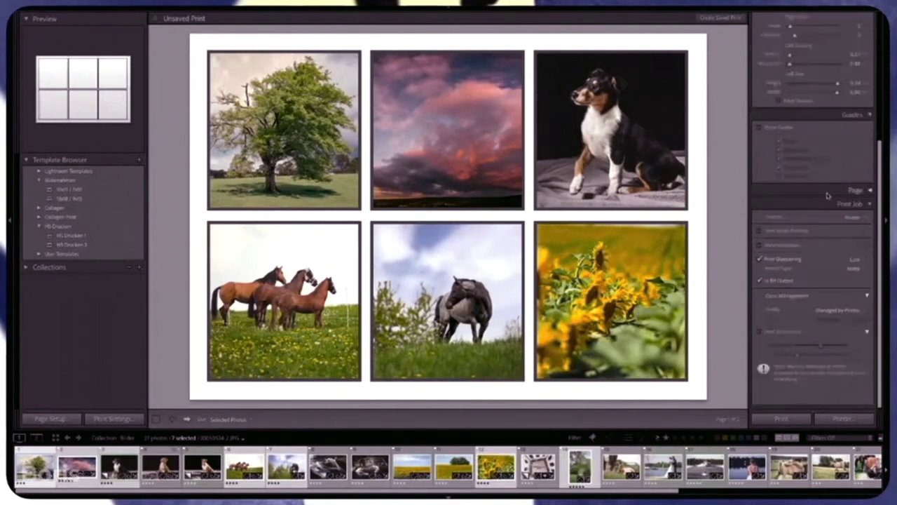
left_click(871, 190)
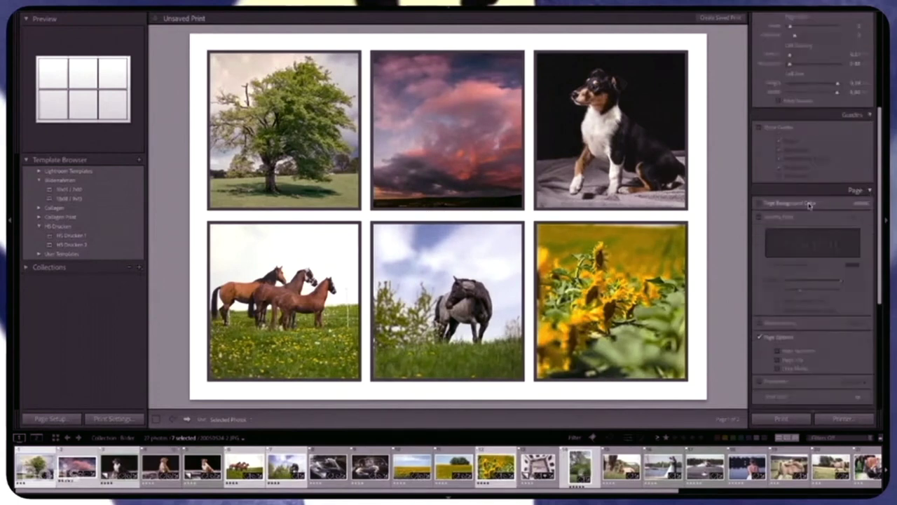
scroll(806, 204, "down", 5)
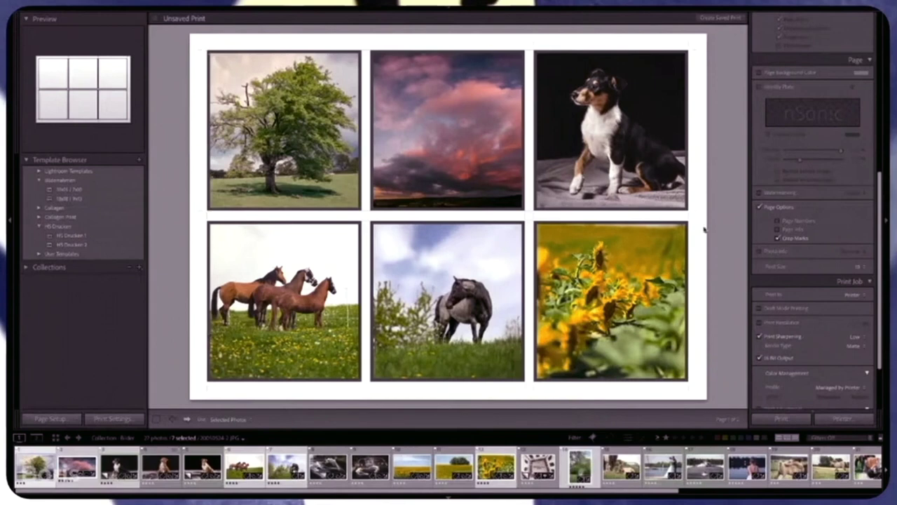
scroll(780, 224, "up", 1)
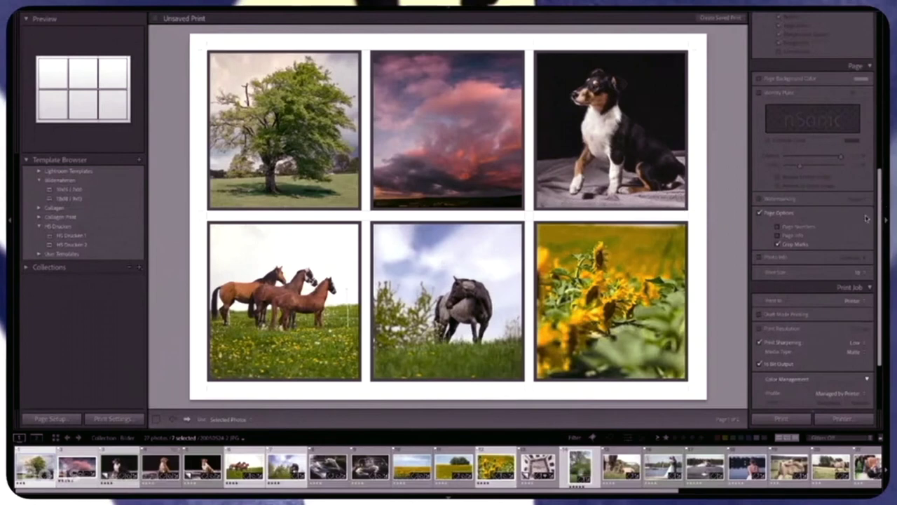
- Add filename captions under each photo via Photo Info and open the Text Template Editor
left_click(769, 258)
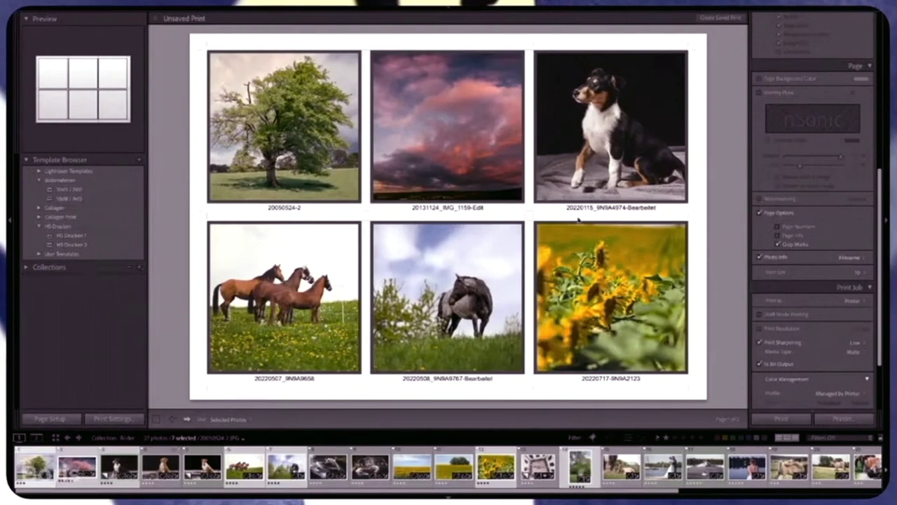
left_click(857, 260)
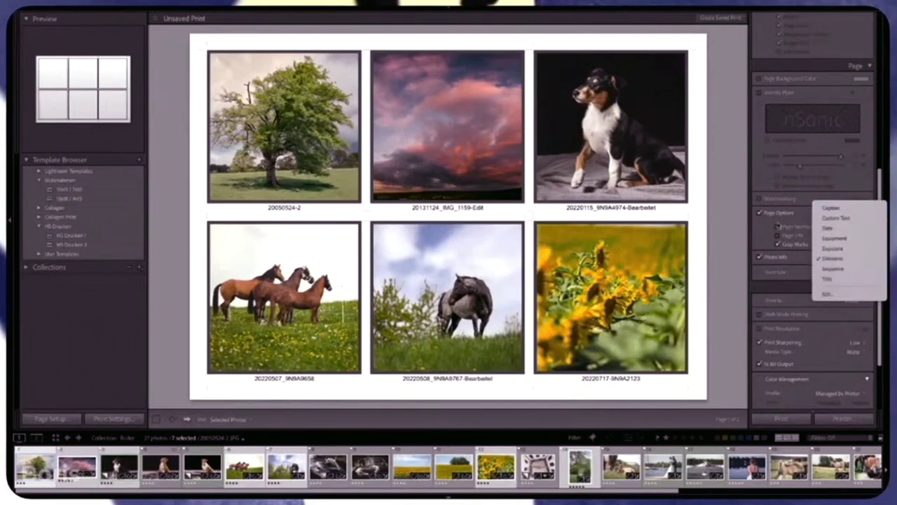
left_click(835, 297)
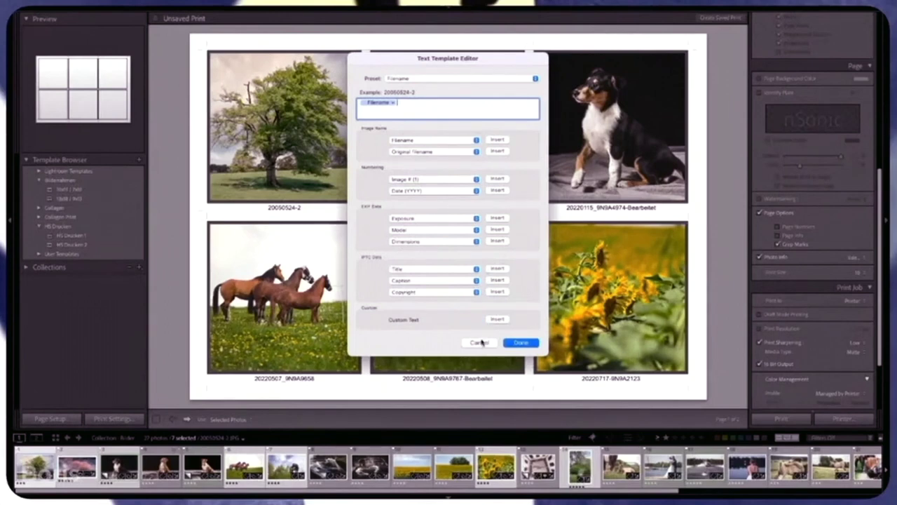
- Cancel the Text Template Editor without making changes
left_click(480, 342)
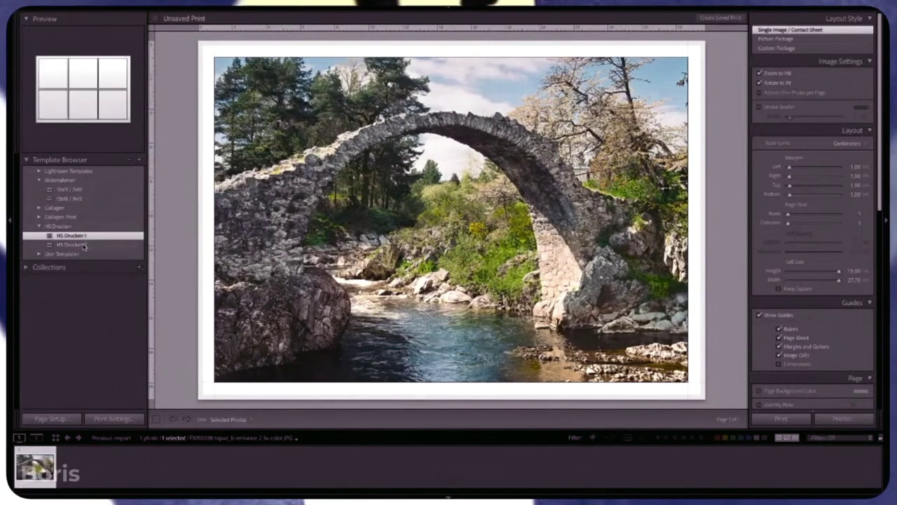
left_click(85, 244)
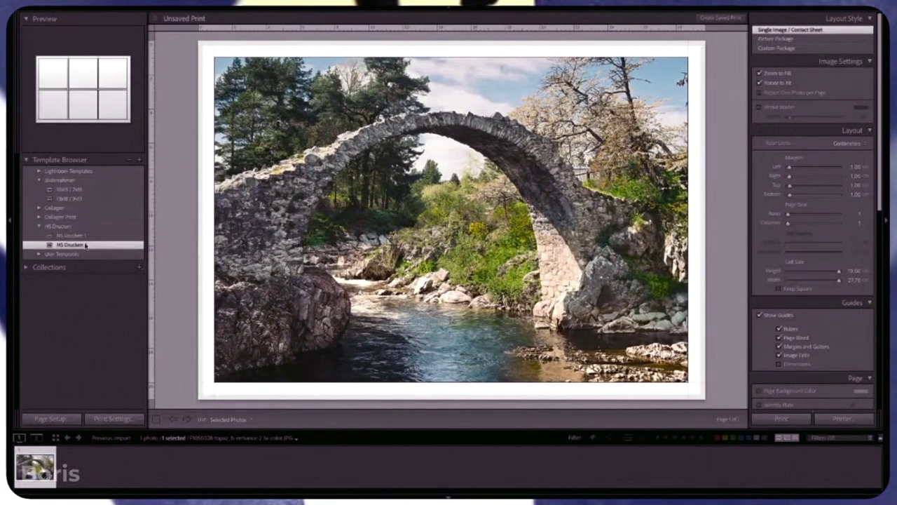
left_click(84, 237)
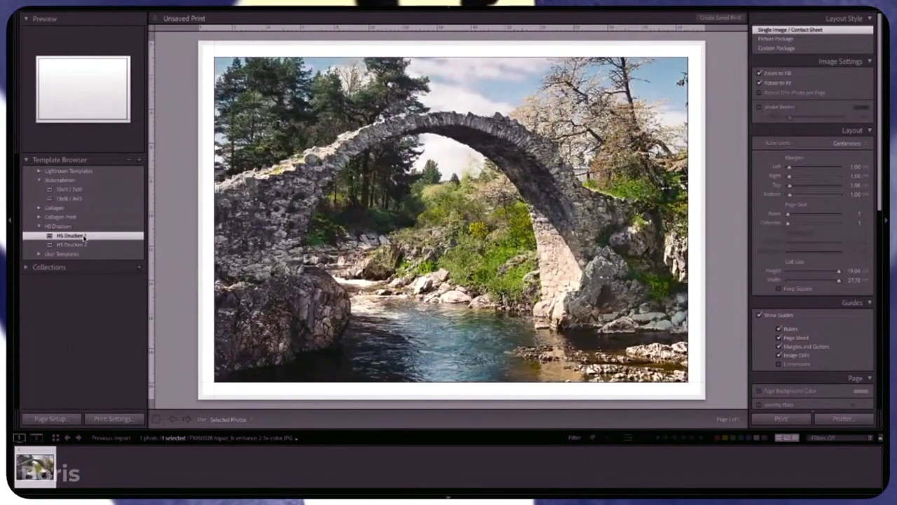
- Save the current layout as print template 'HS Drucken 3 Pakete' in the HS Drucken folder
left_click(138, 162)
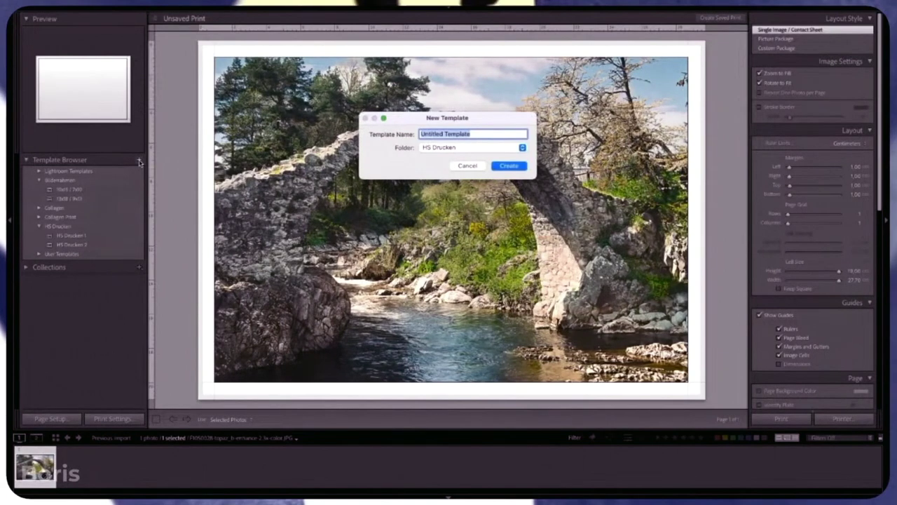
type("HS")
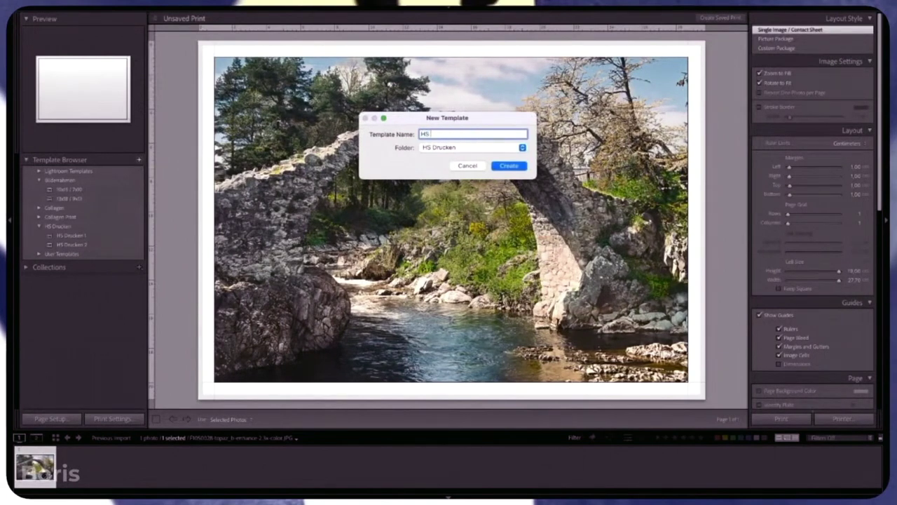
type(" Druc")
type("ken 3 ")
type("Pakete")
left_click(510, 166)
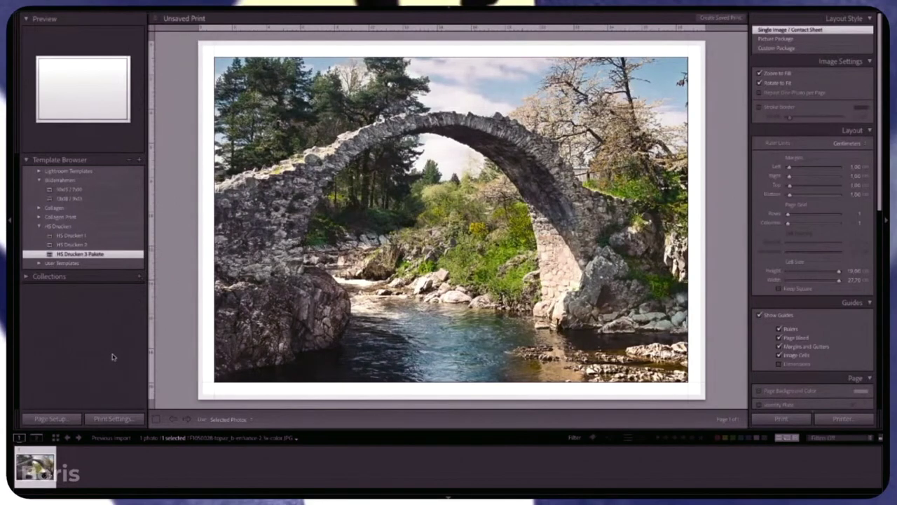
- Show the 28 Bilder collection photos in the Library grid, then return to Print
key("g")
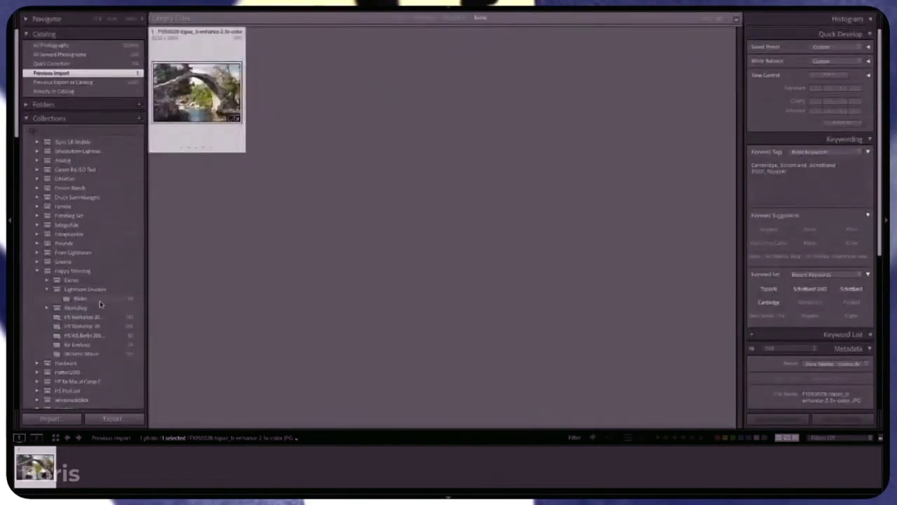
left_click(98, 299)
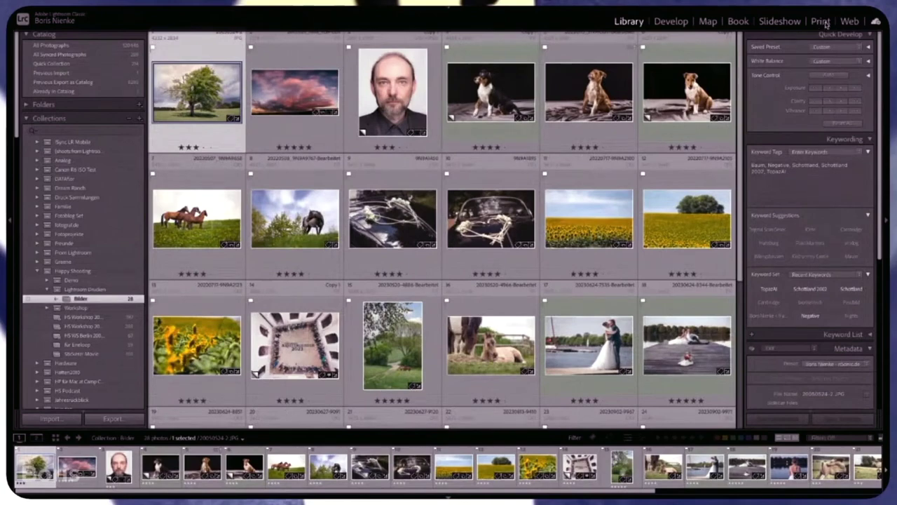
left_click(820, 21)
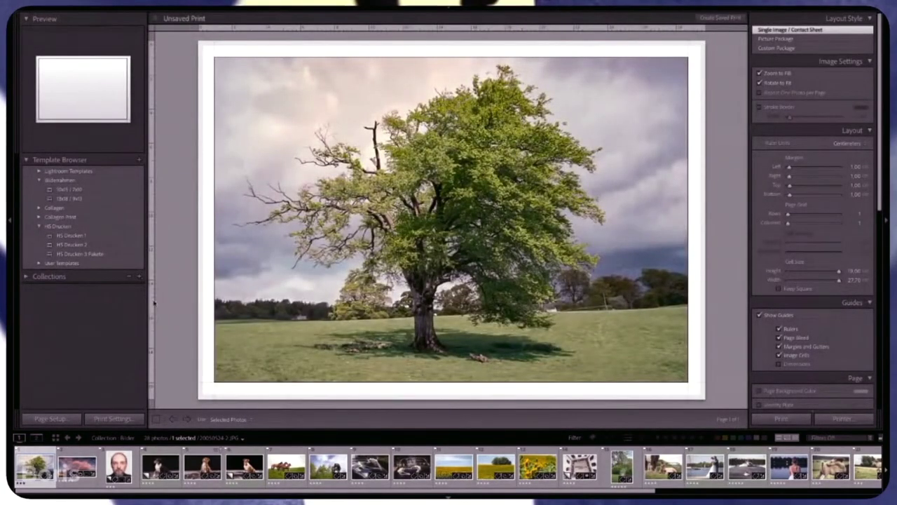
- Apply the HS Drucken 3 Pakete template to the tree photo and bring up Page Setup
left_click(92, 255)
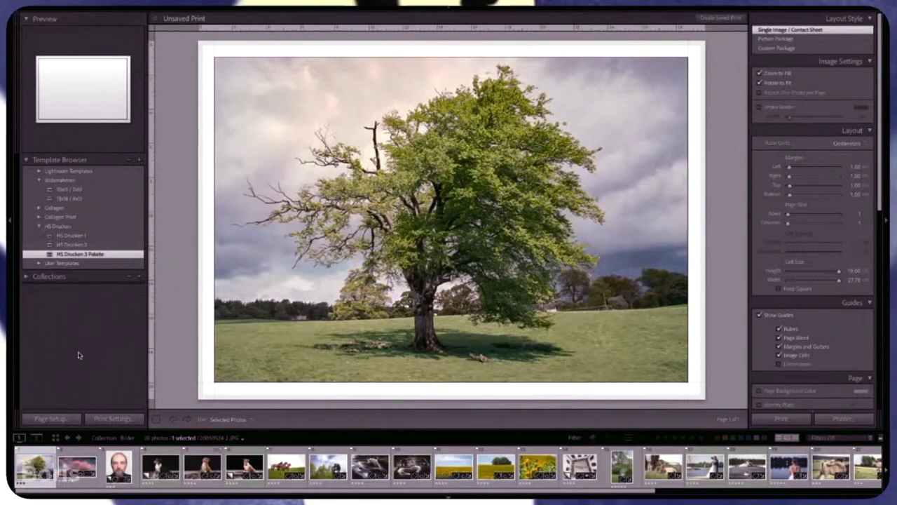
left_click(55, 418)
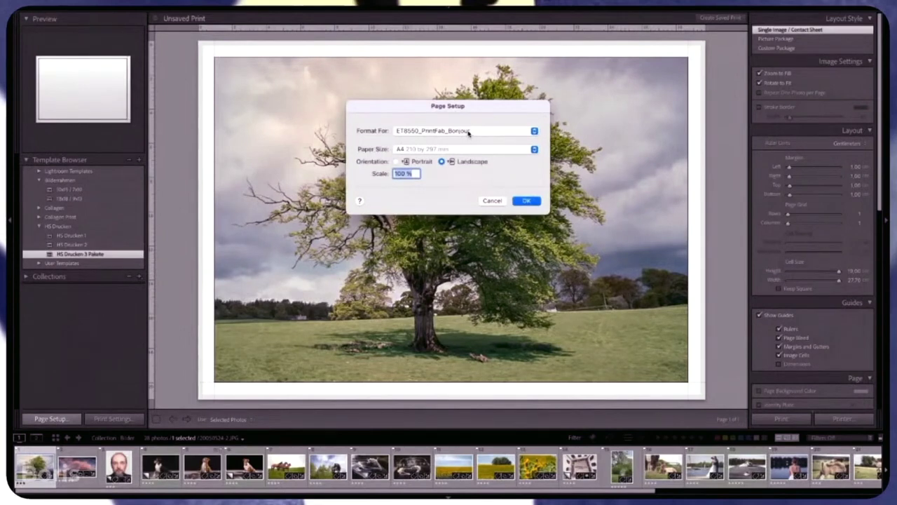
- Choose 10x15cm landscape paper in Page Setup and confirm
left_click(449, 149)
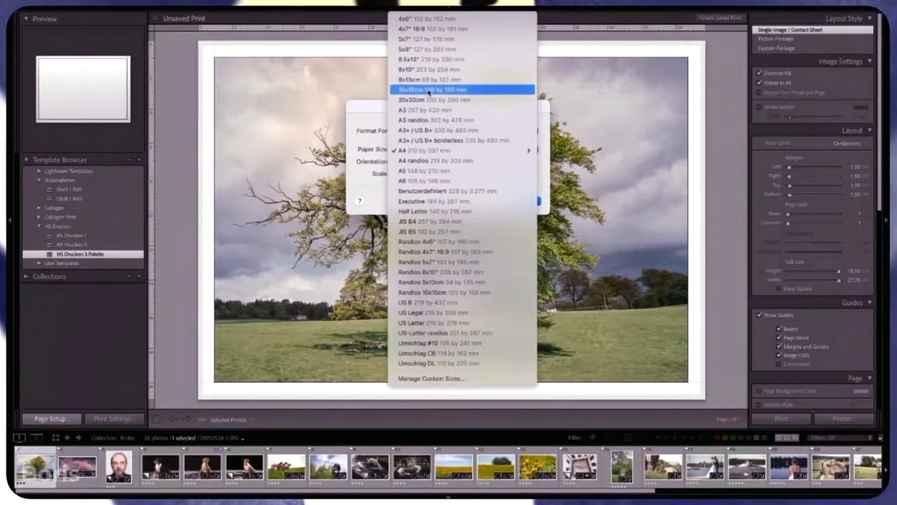
left_click(429, 91)
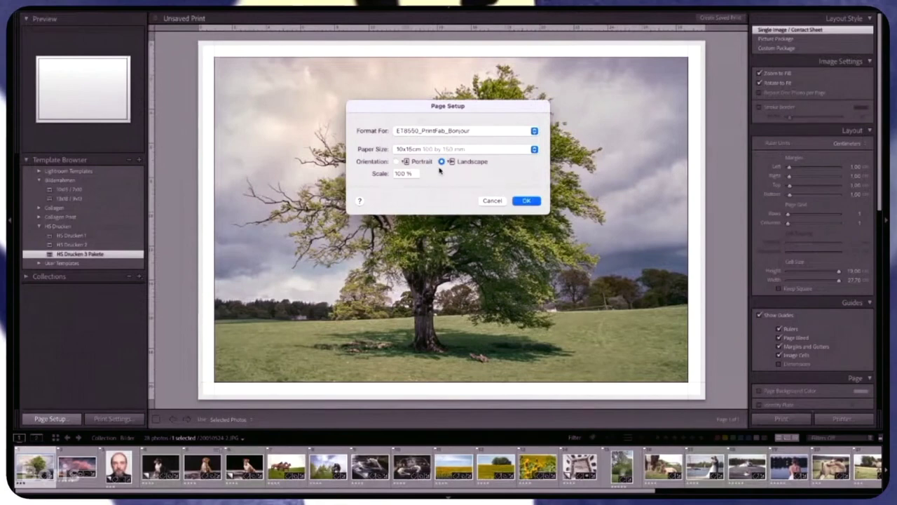
left_click(525, 201)
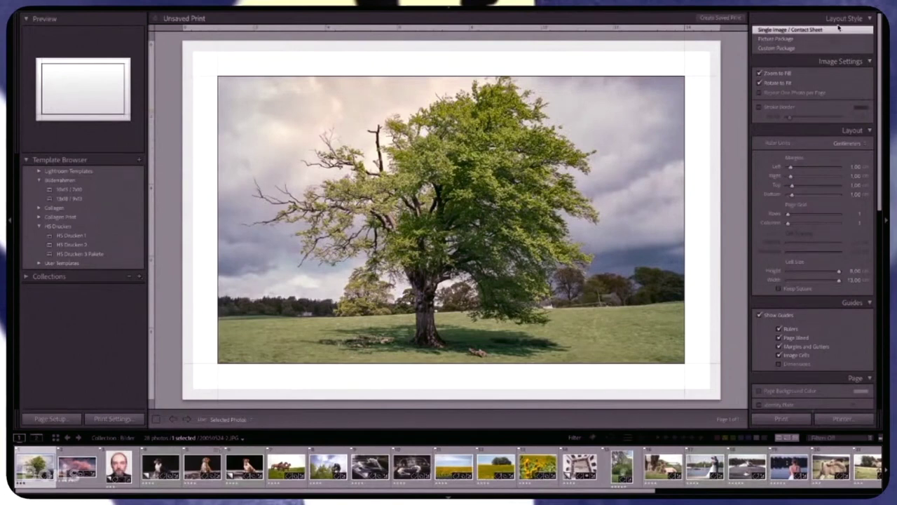
- Set the Layout Style to Picture Package, leaving the 10x15 cm page empty
left_click(783, 39)
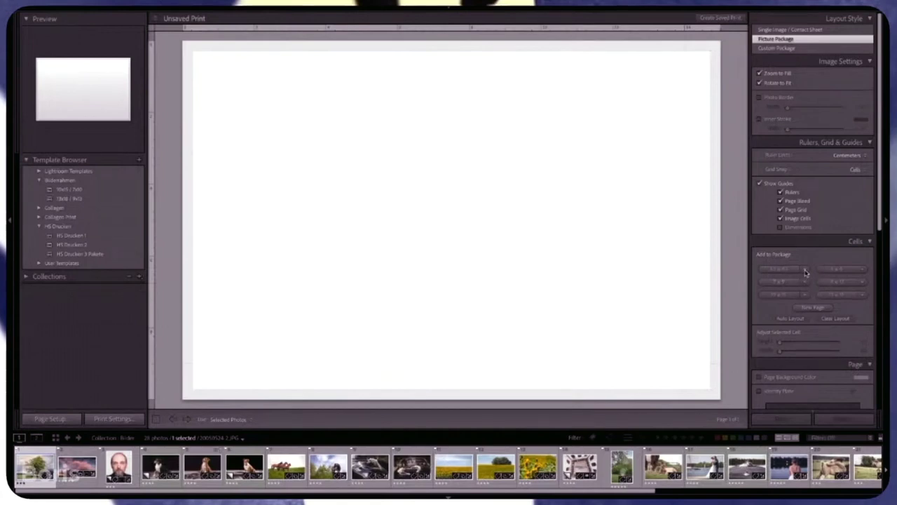
- Define a custom 3.5 x 4.5 cm cell size and add one such cell to the page
left_click(805, 271)
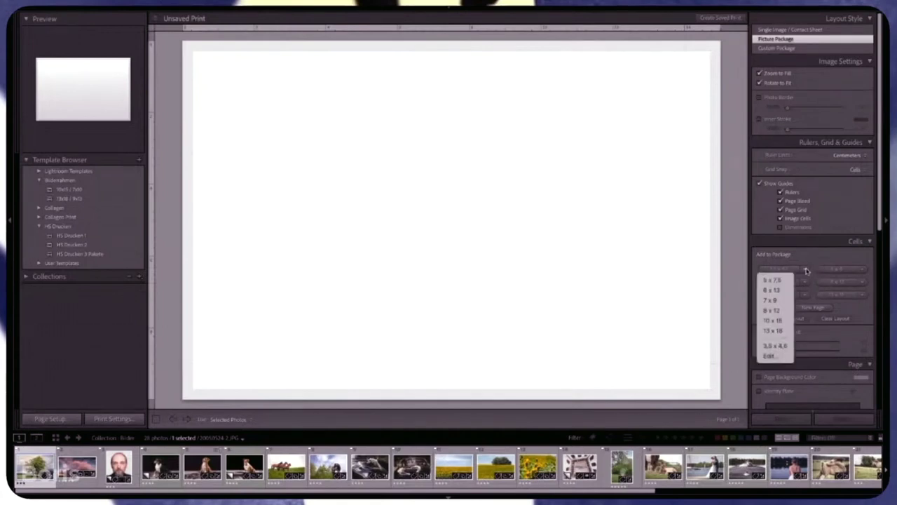
left_click(778, 357)
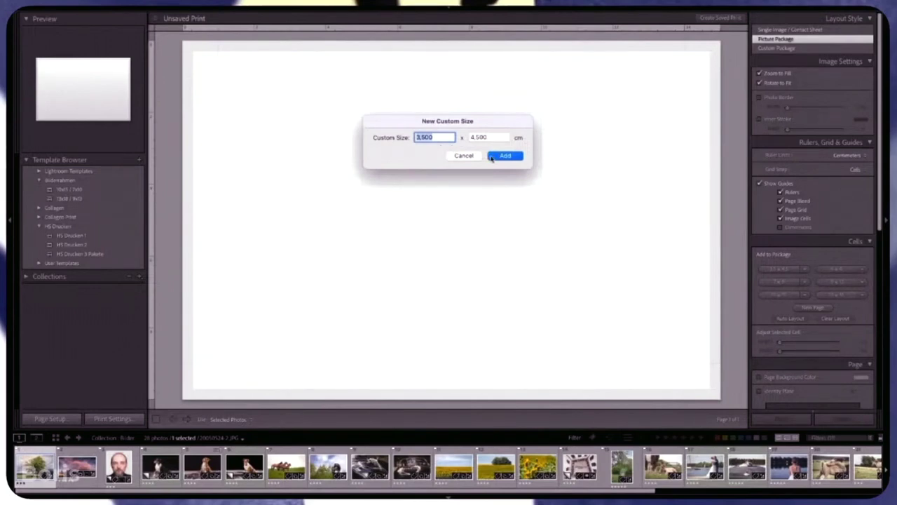
left_click(471, 156)
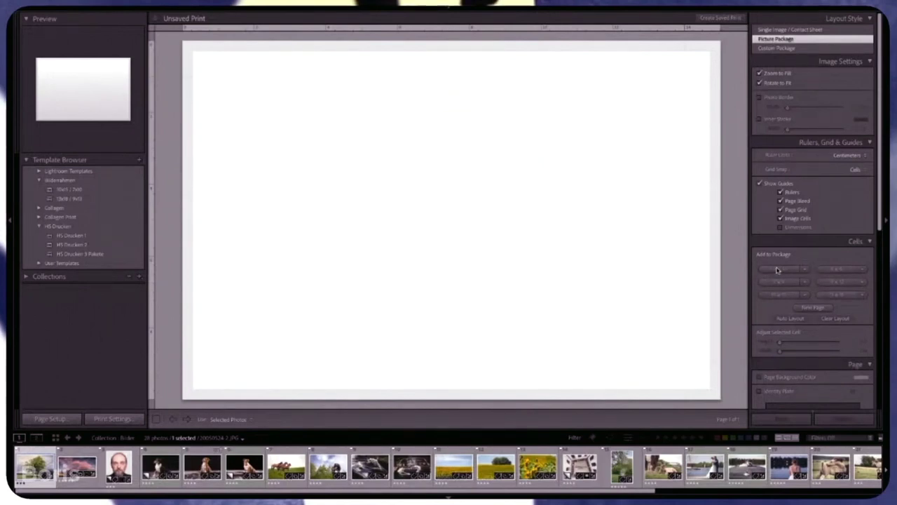
left_click(776, 270)
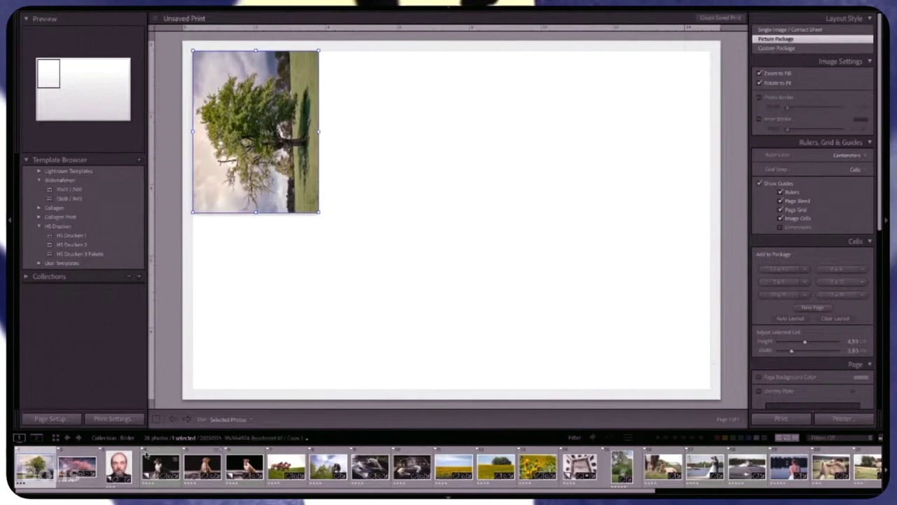
- Put the portrait in the cell, add three more 3.5 x 4.5 cm cells, and arrange all four 2x2
left_click(126, 464)
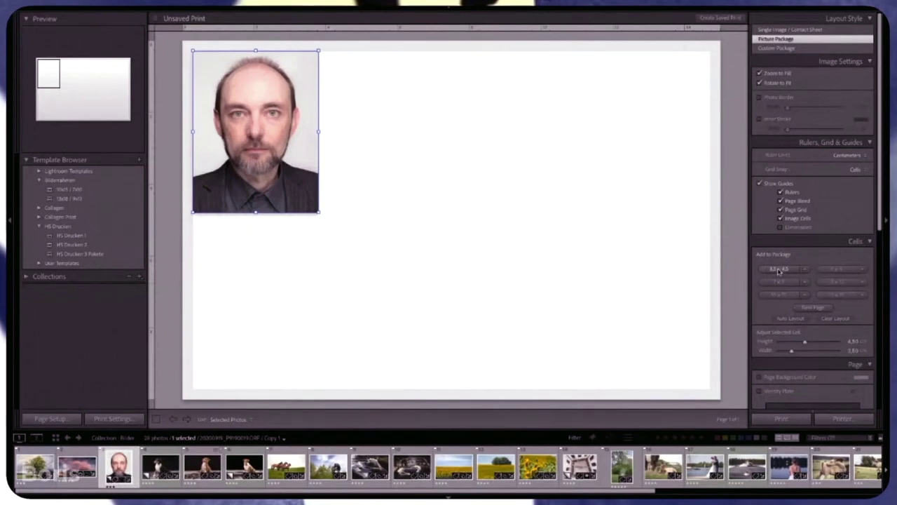
left_click(779, 271)
left_click(779, 270)
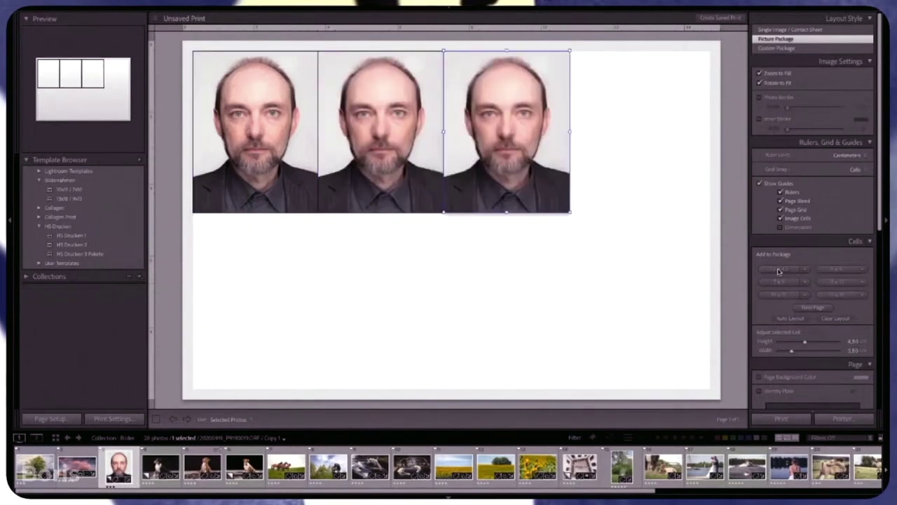
left_click(778, 271)
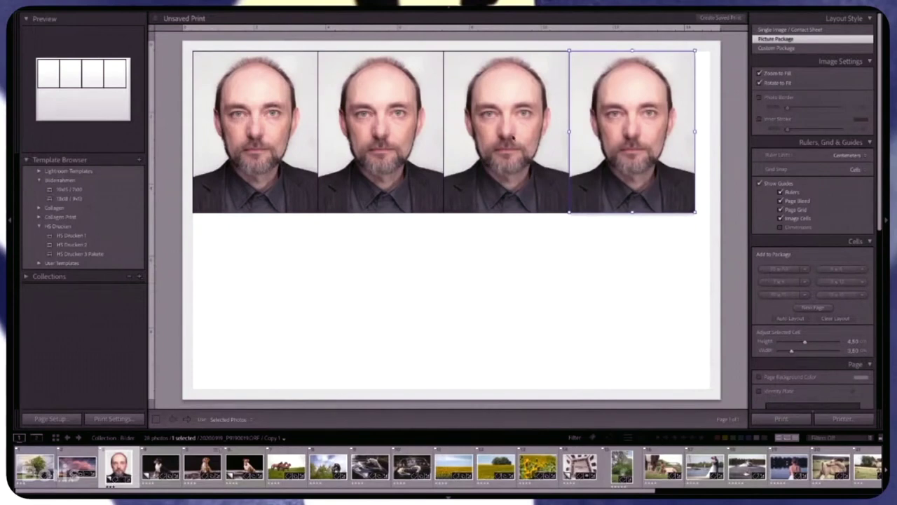
mouse_move(506, 133)
left_mouse_down()
mouse_move(481, 235)
mouse_move(275, 300)
left_mouse_up()
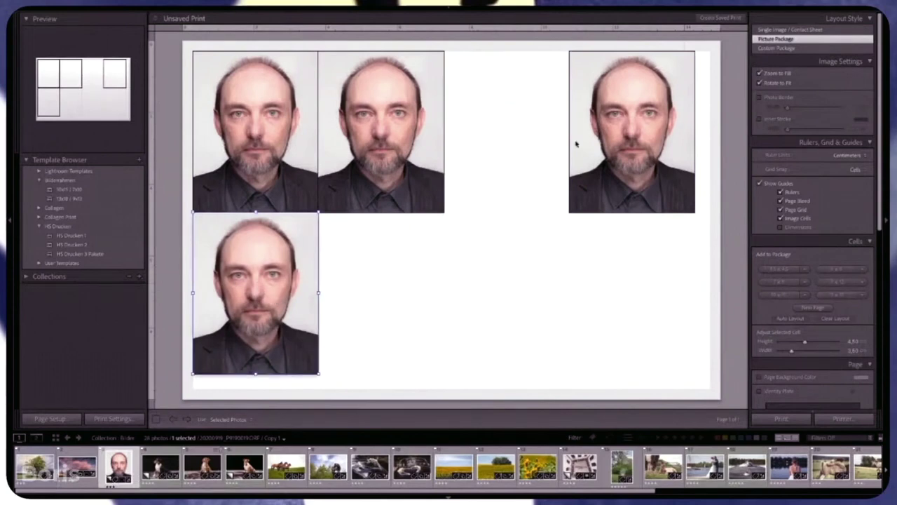
mouse_move(615, 131)
left_mouse_down()
mouse_move(430, 271)
mouse_move(375, 296)
left_mouse_up()
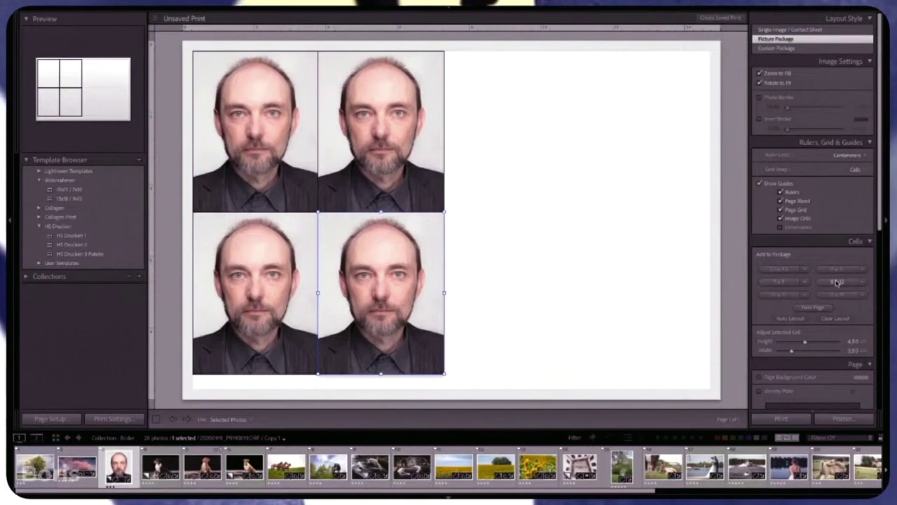
- Add a large ~9 x 7 cm portrait cell beside the passport photos, deleting the extra page
left_click(838, 285)
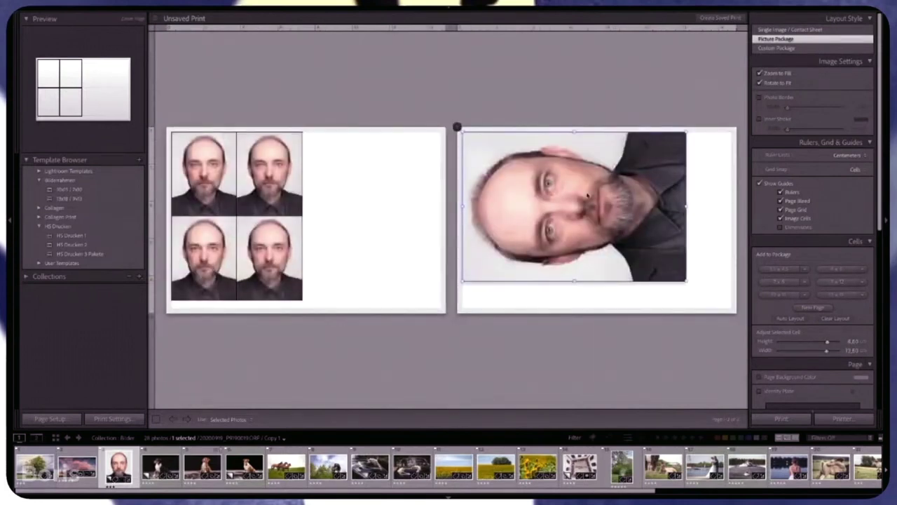
left_click(457, 127)
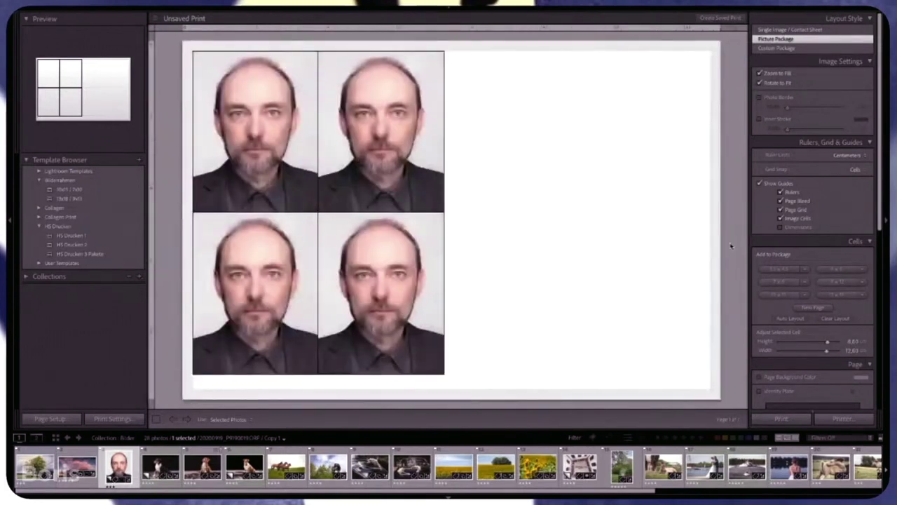
left_click(783, 282)
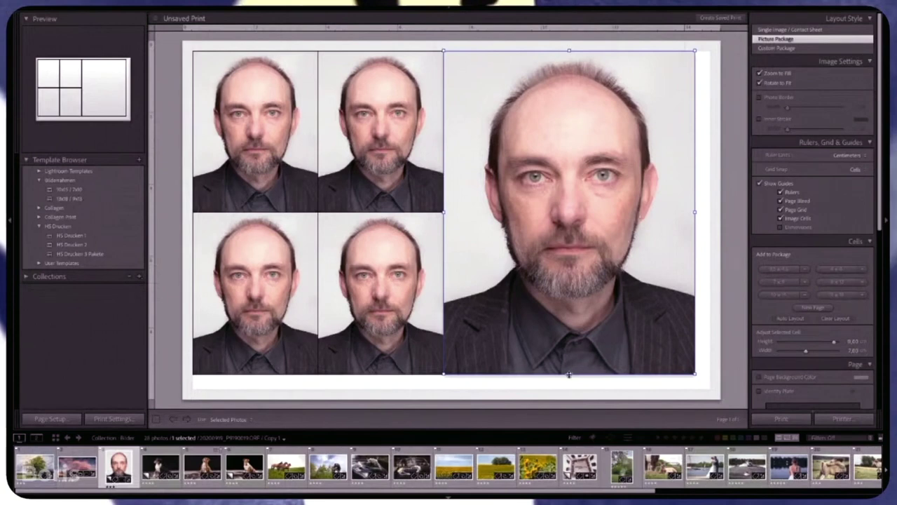
left_click_drag(568, 375, 573, 361)
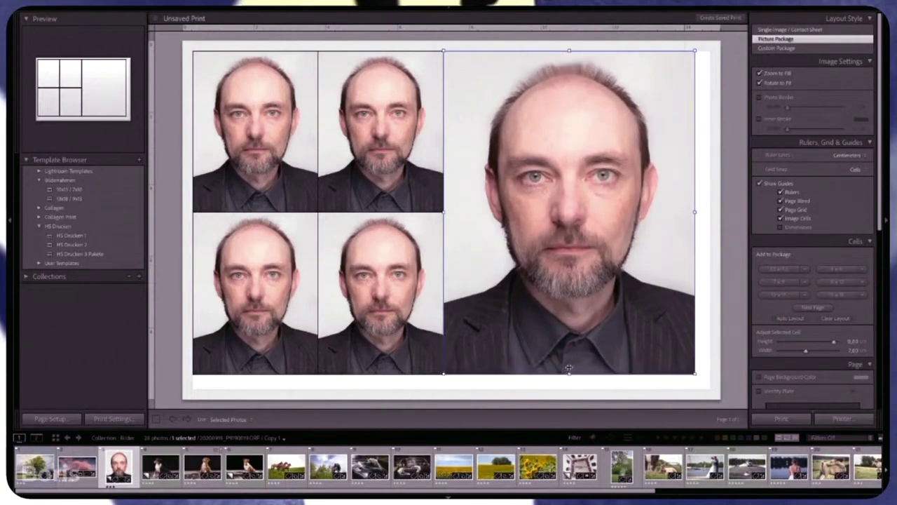
mouse_move(573, 361)
left_mouse_down()
mouse_move(577, 302)
mouse_move(580, 338)
left_mouse_up()
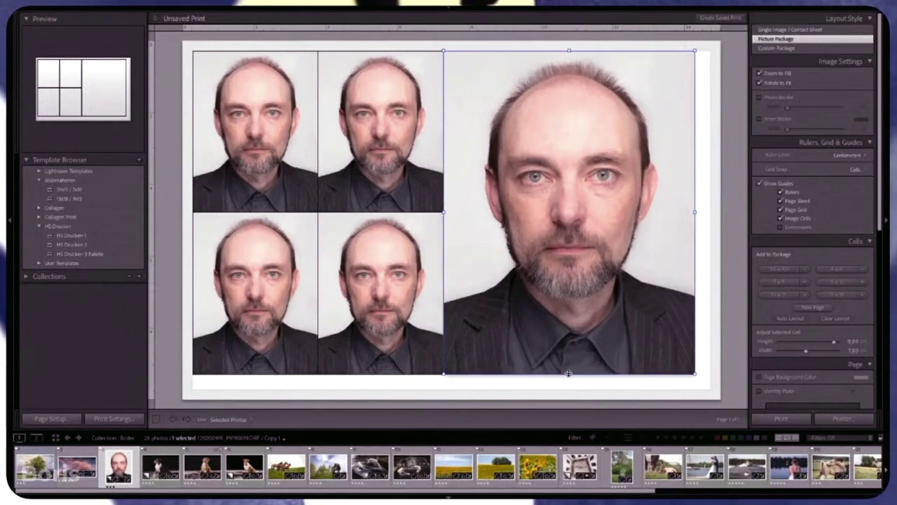
mouse_move(569, 374)
left_mouse_down()
mouse_move(577, 214)
mouse_move(583, 375)
left_mouse_up()
- Replace the large cell with eight auto-laid-out passport portraits and add a large portrait on page two
key("Delete")
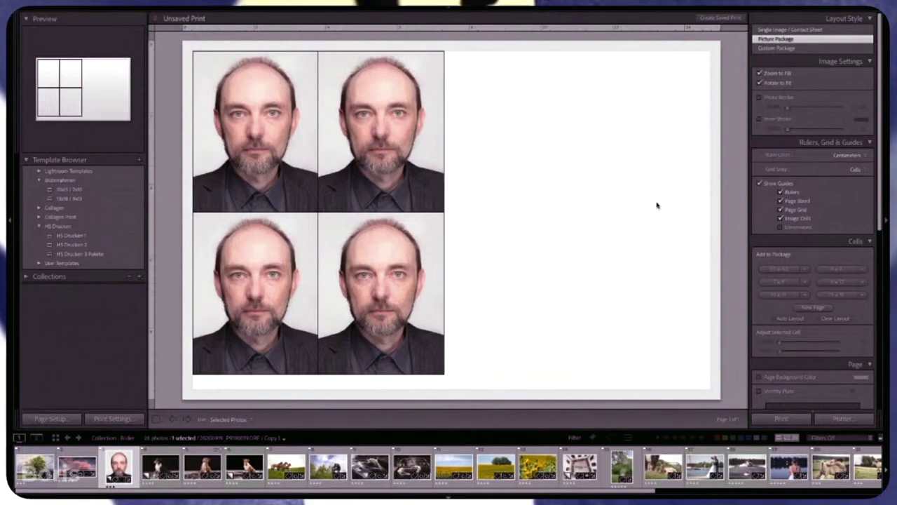
left_click(780, 270)
left_click(783, 272)
left_click(783, 272)
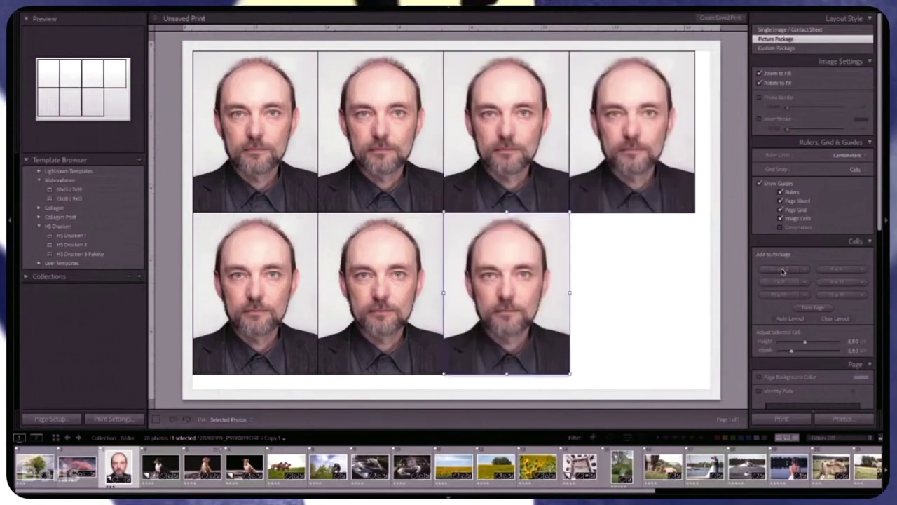
left_click(782, 272)
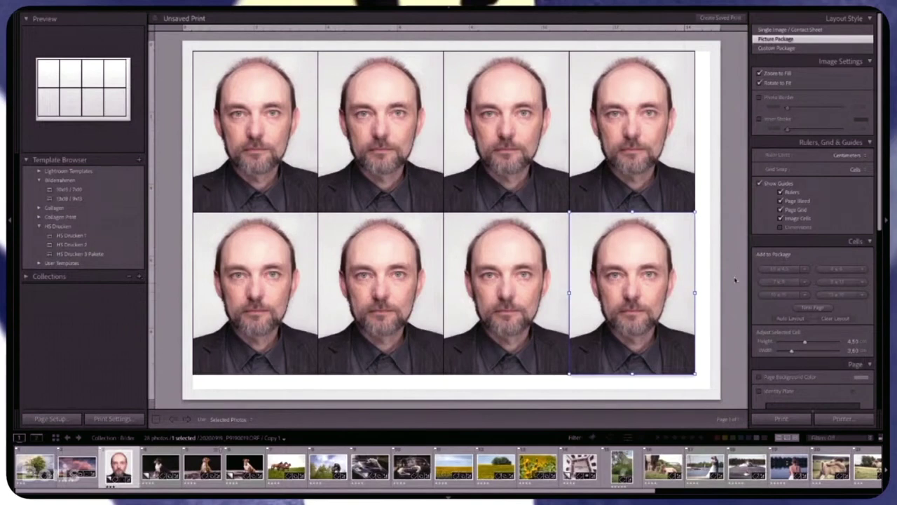
left_click(789, 319)
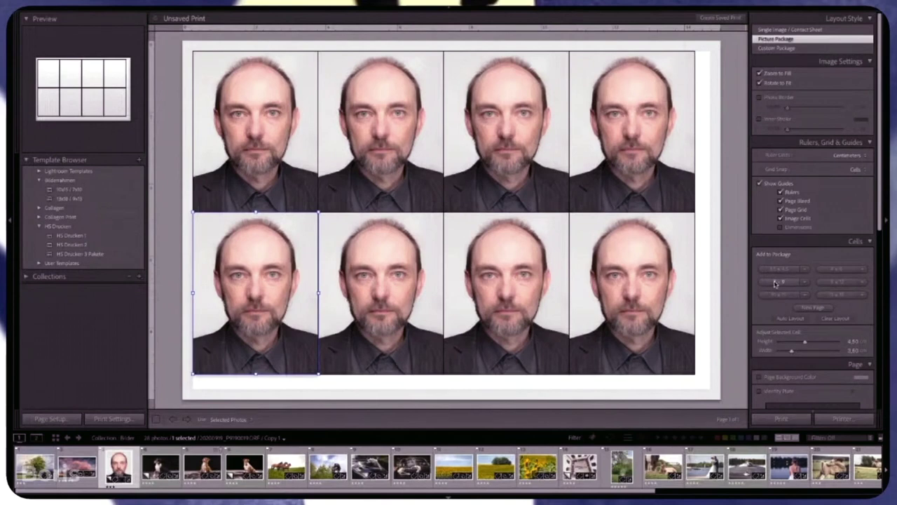
left_click(775, 283)
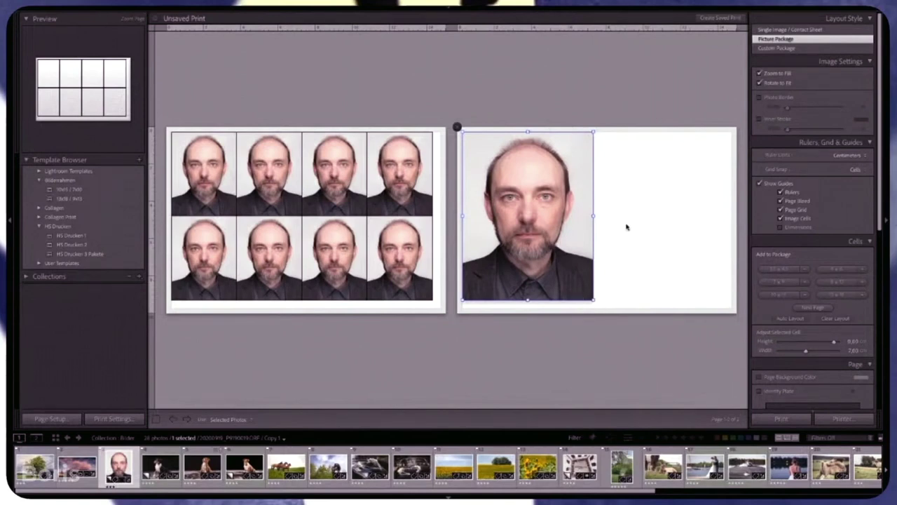
- Add two more large portrait cells, then widen the page-three cell to 14.39 cm and lengthen it
left_click(776, 283)
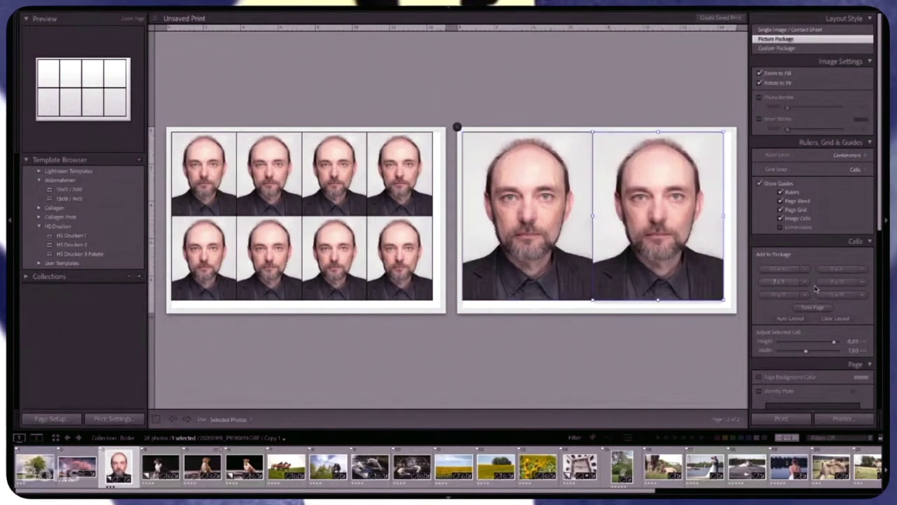
left_click(779, 283)
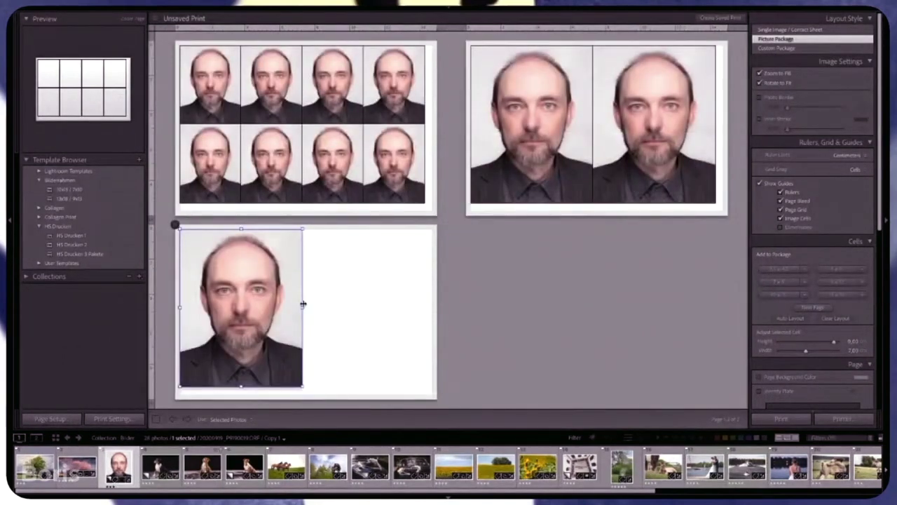
left_click_drag(302, 304, 432, 307)
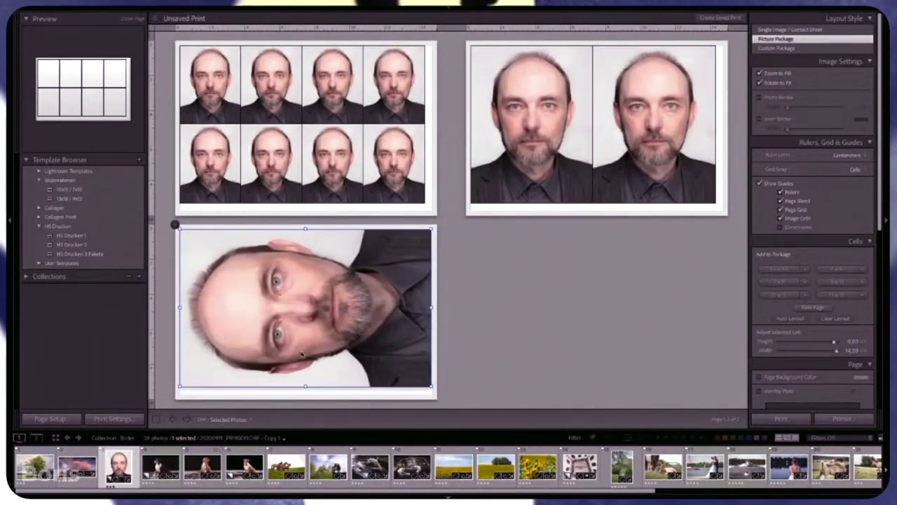
left_click_drag(304, 385, 304, 395)
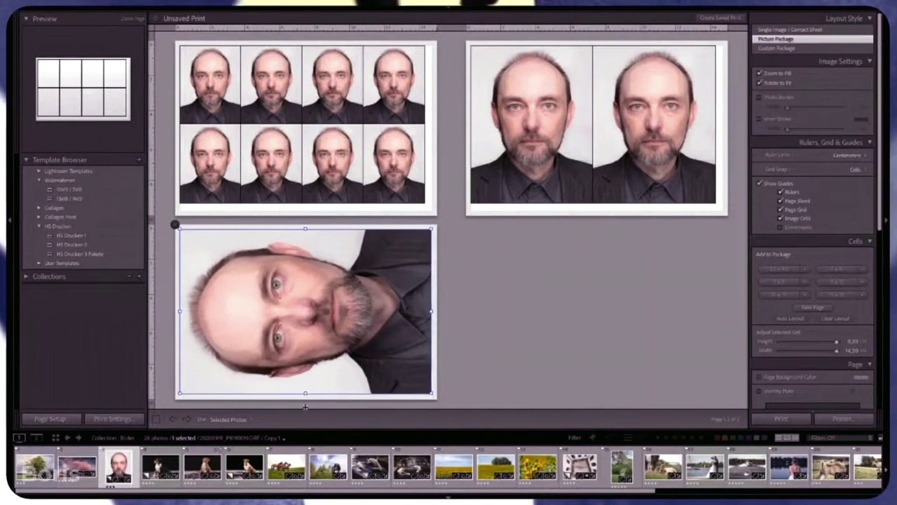
left_click(487, 320)
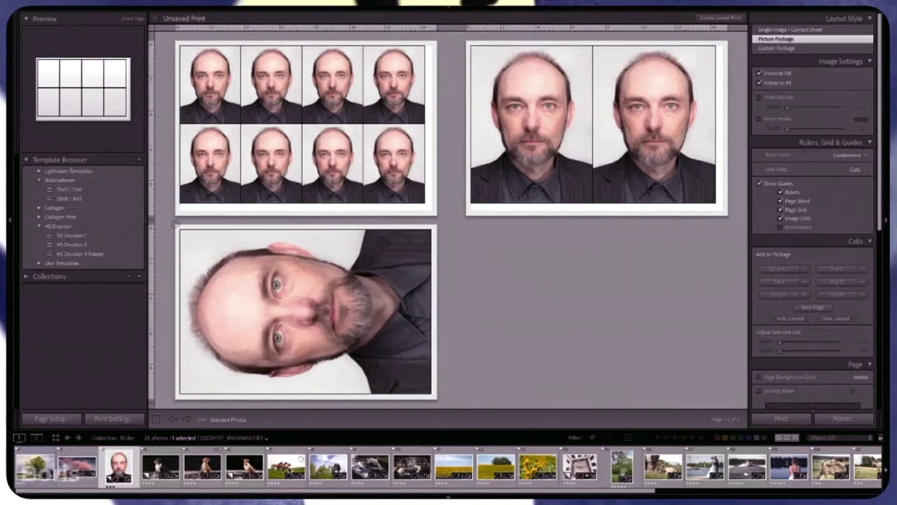
- Add another filmstrip photo to the selection alongside the man's portrait
left_click(301, 459, "ctrl")
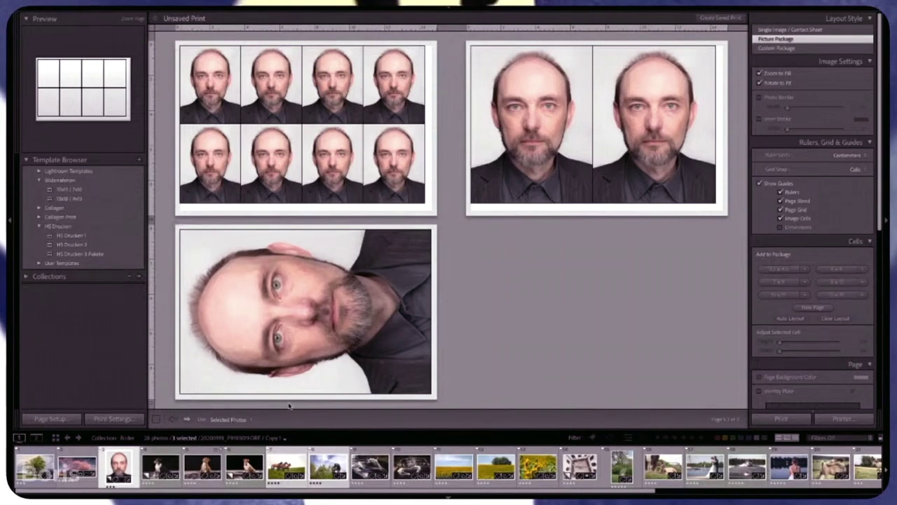
- Cycle the package preview through the horse photos, back to the portrait, and on to the horse-on-hill photo
key("t")
left_click(187, 419)
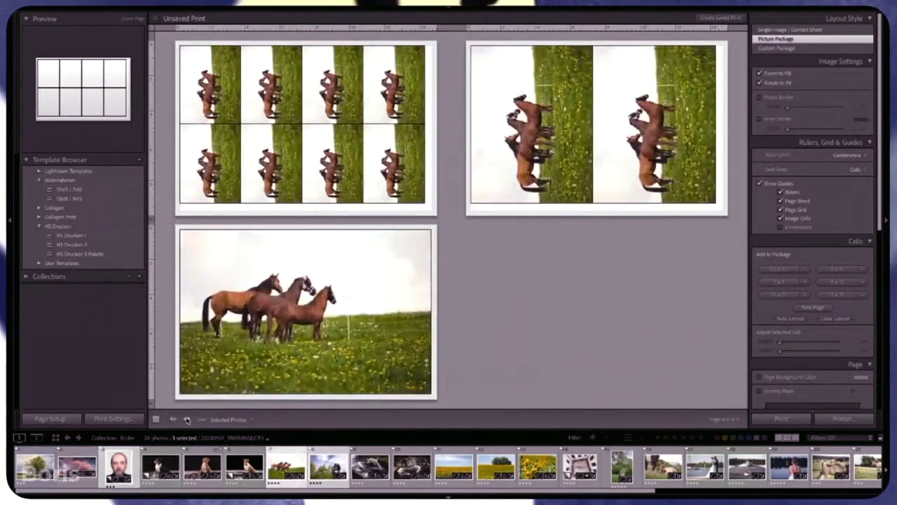
left_click(187, 419)
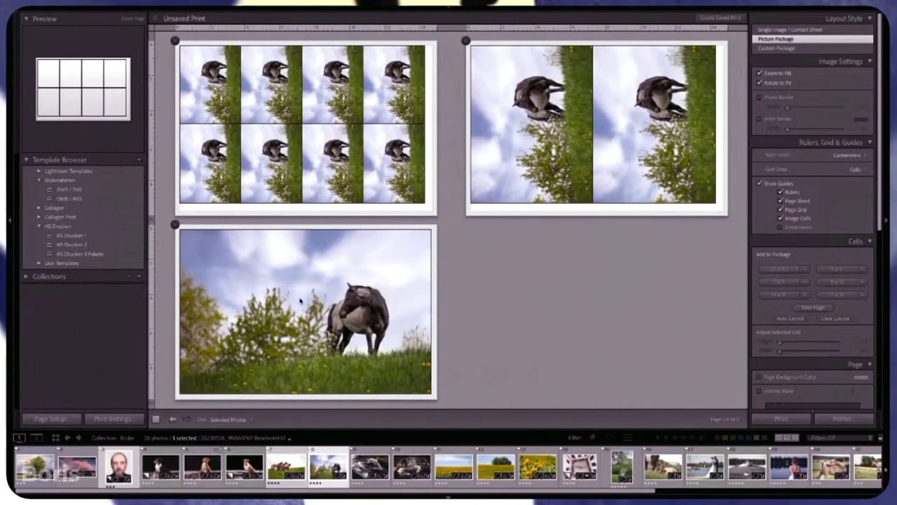
left_click(173, 419)
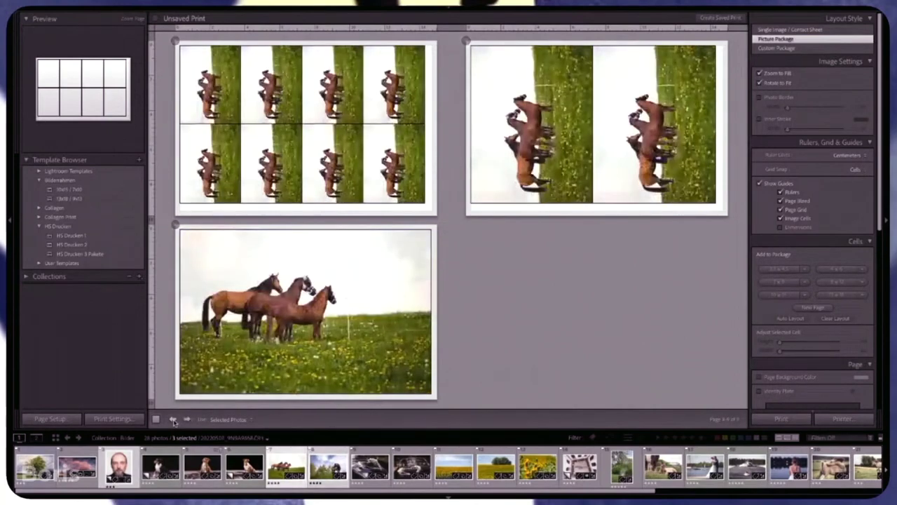
left_click(173, 419)
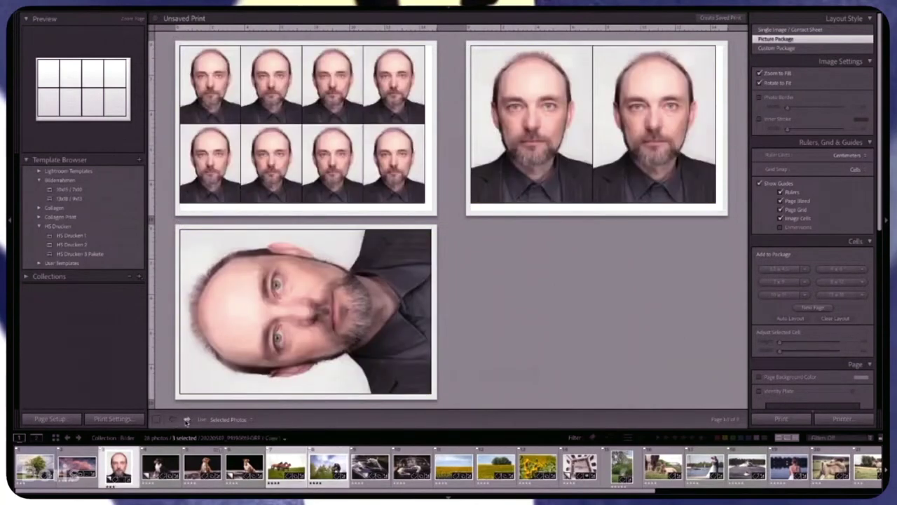
left_click(187, 419)
left_click(187, 419)
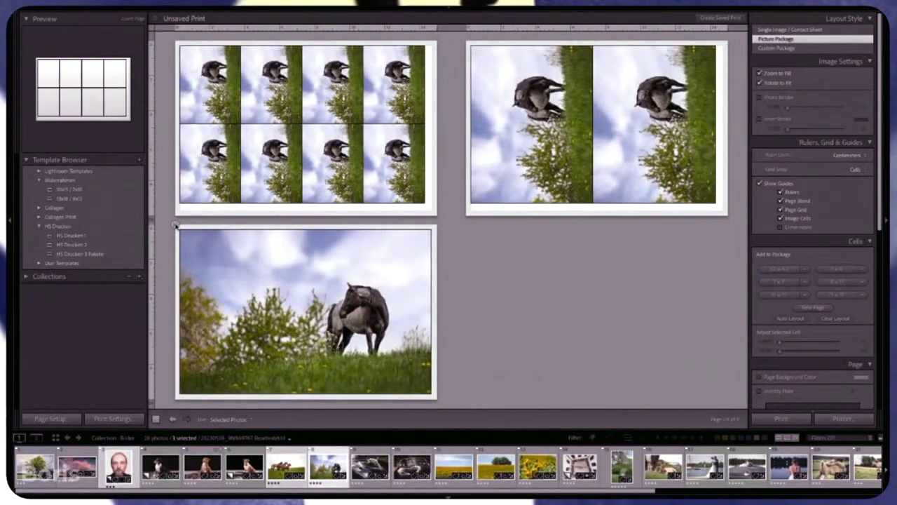
- Delete the pages holding the rotated and the two large portraits, keeping the eight-passport page
left_click(174, 224)
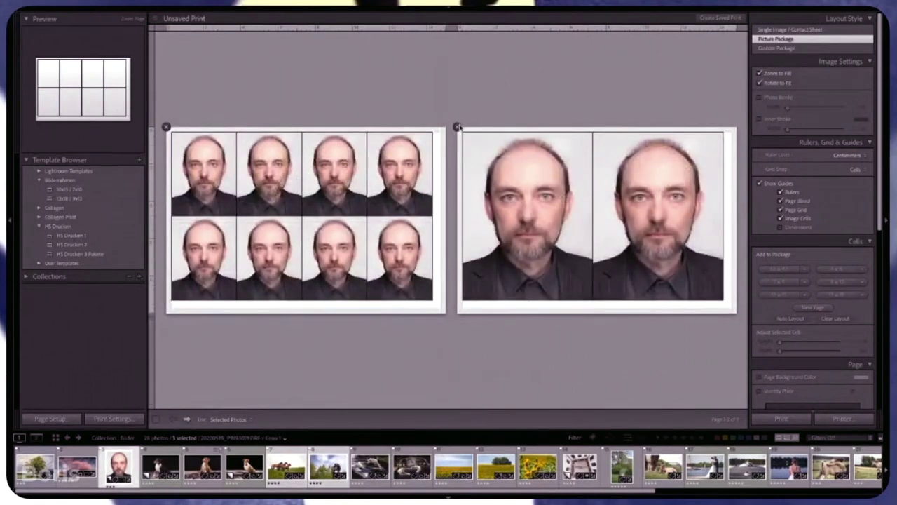
left_click(459, 127)
left_click(500, 135)
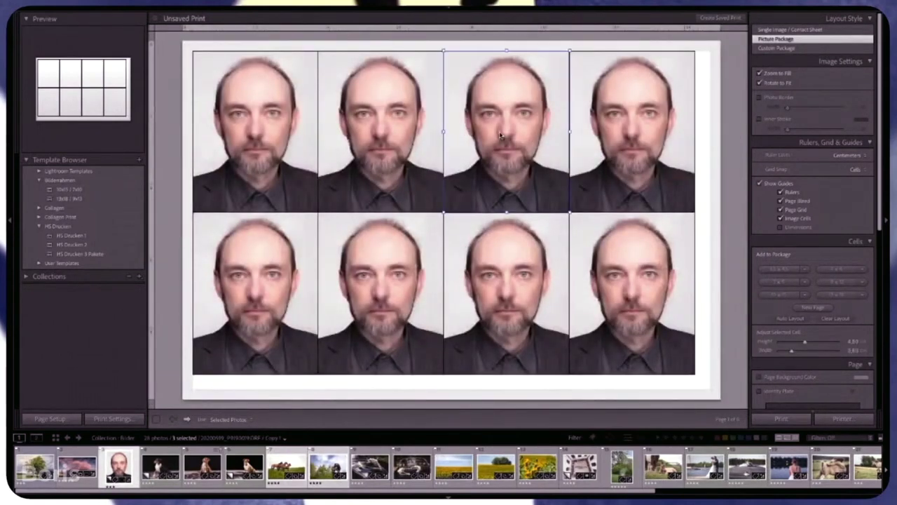
- Delete the third and fourth passport cells in both rows, leaving a 2-by-2 grid
key("Delete")
left_click(586, 139)
key("Delete")
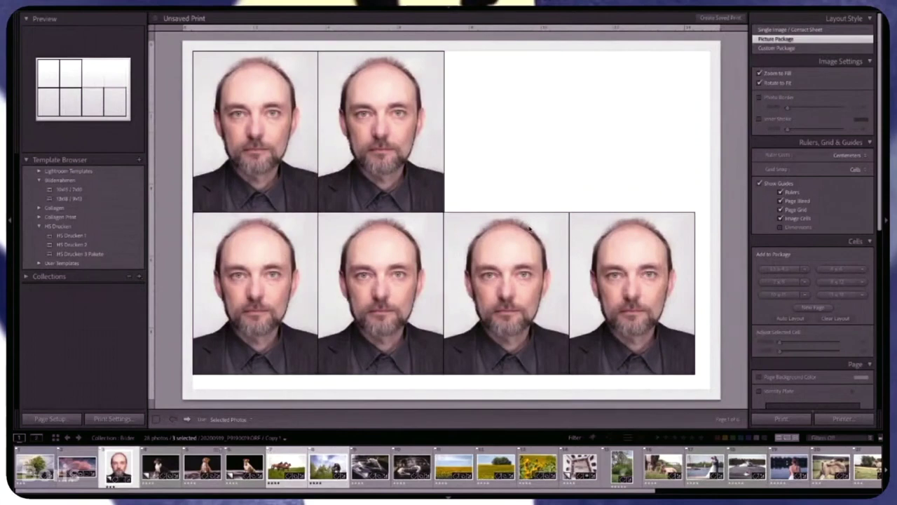
left_click(530, 229)
key("Delete")
left_click(601, 247)
key("Delete")
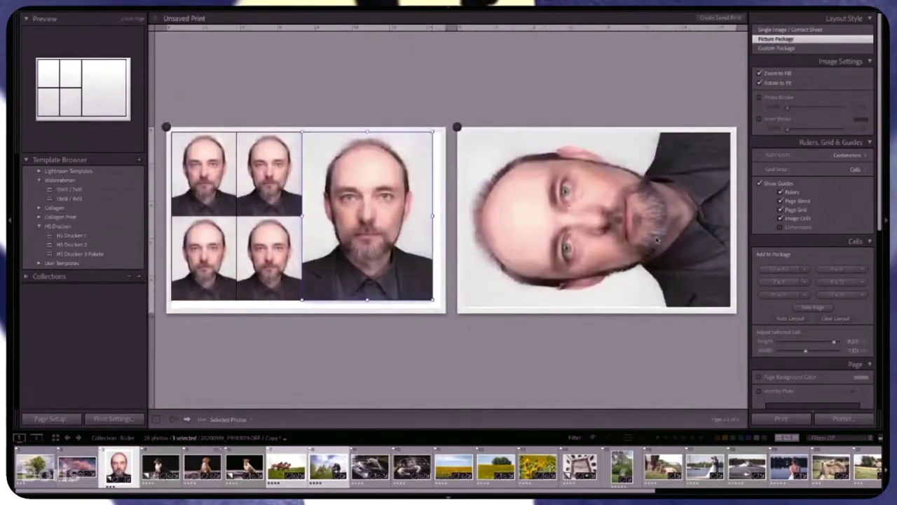
- Remove page 2 with the rotated portrait and Auto Layout the large 9 x 7 cm cell beside four passports
left_click(623, 230)
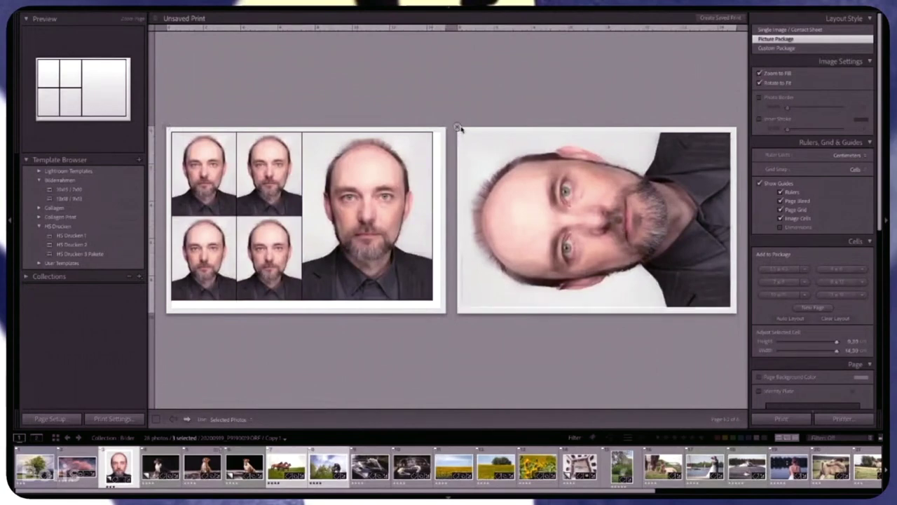
left_click(458, 127)
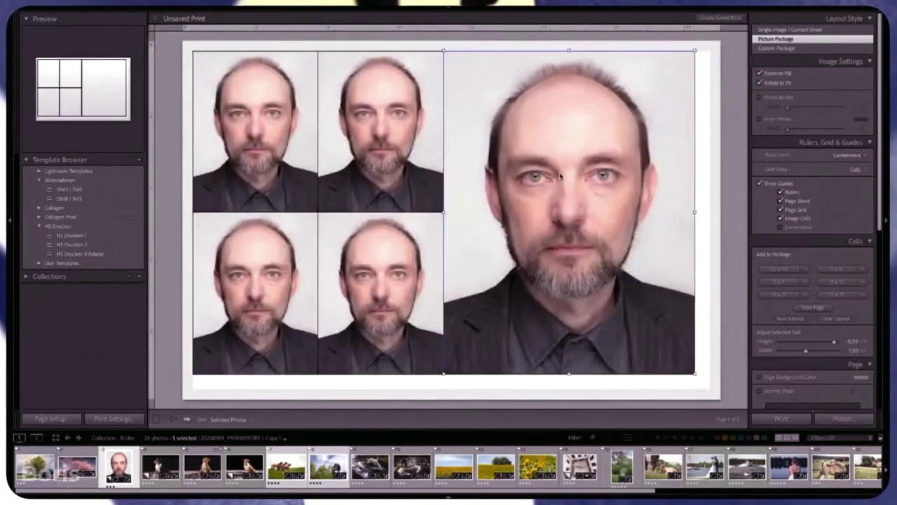
left_click(779, 319)
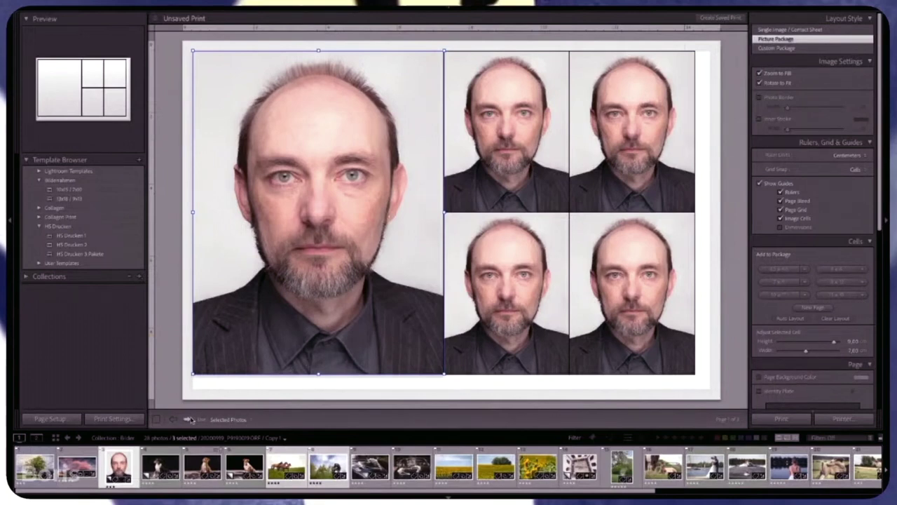
- Preview the grey-horse photo in all cells, toggling Zoom to Fill off and back on
left_click(188, 418)
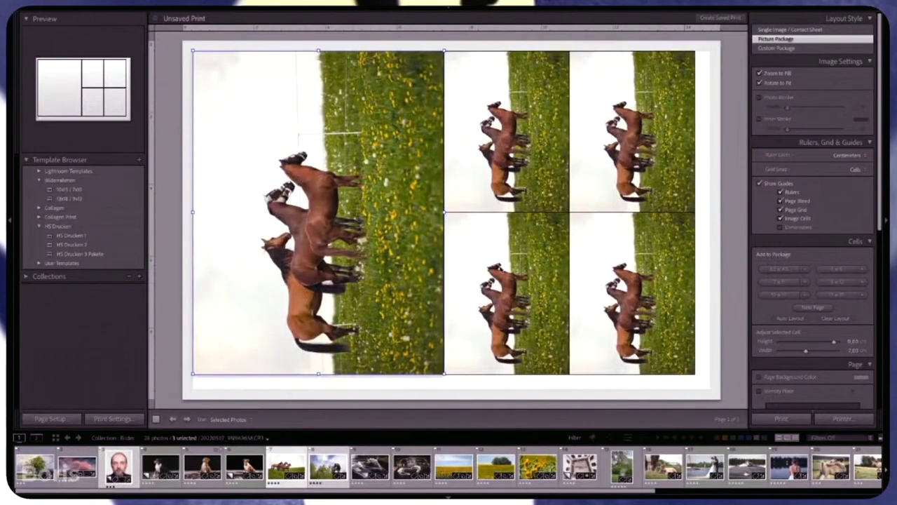
left_click(510, 280)
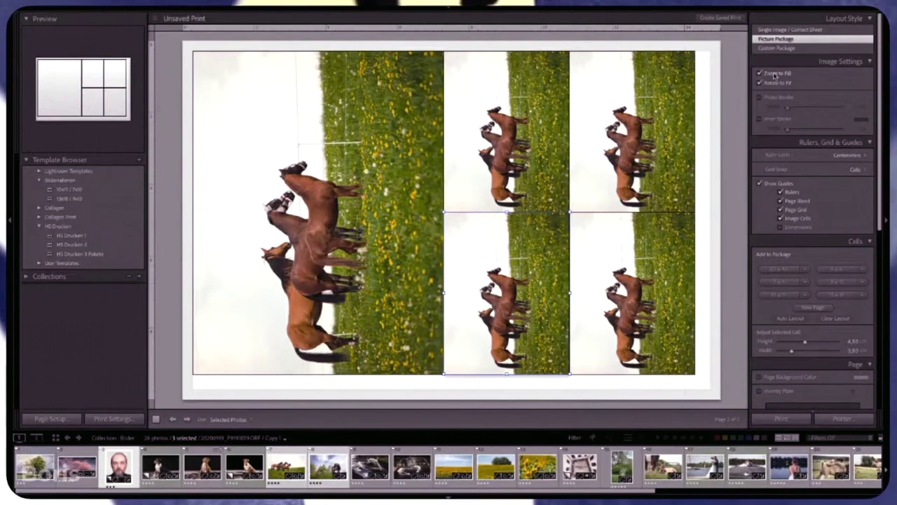
left_click(775, 74)
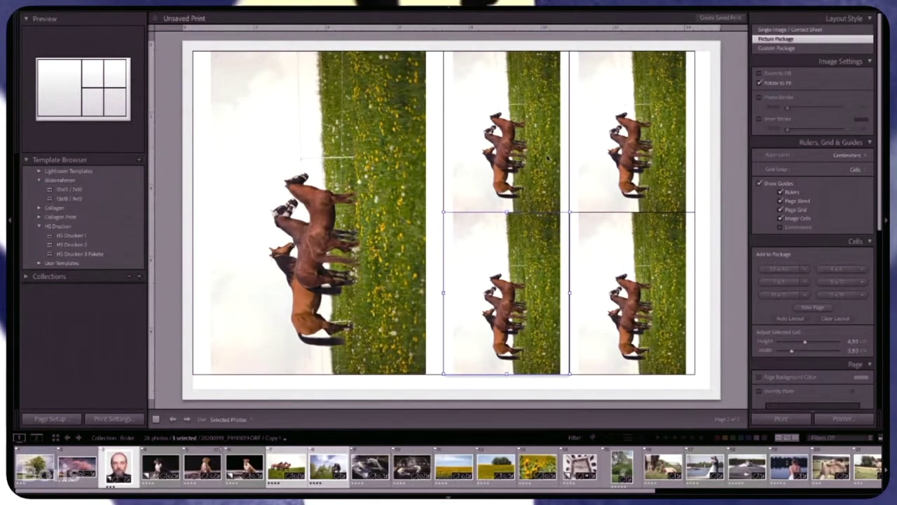
left_click(783, 75)
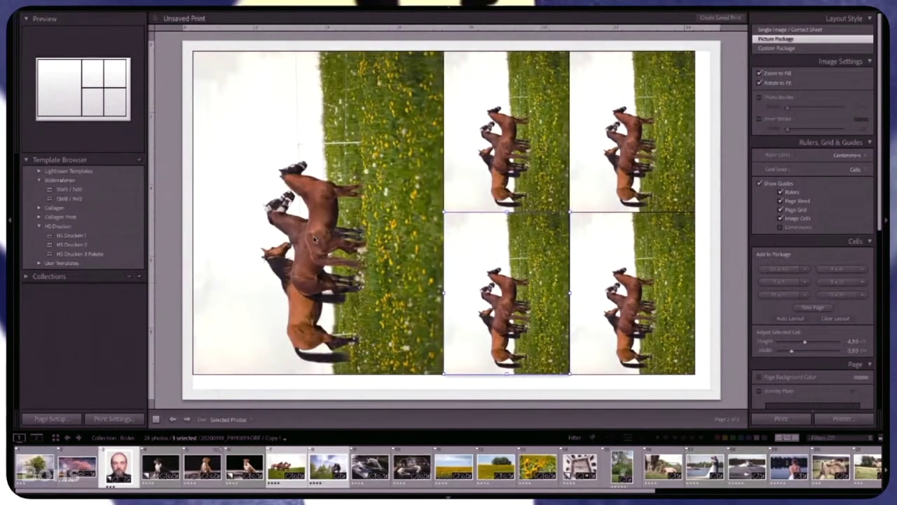
left_click(187, 419)
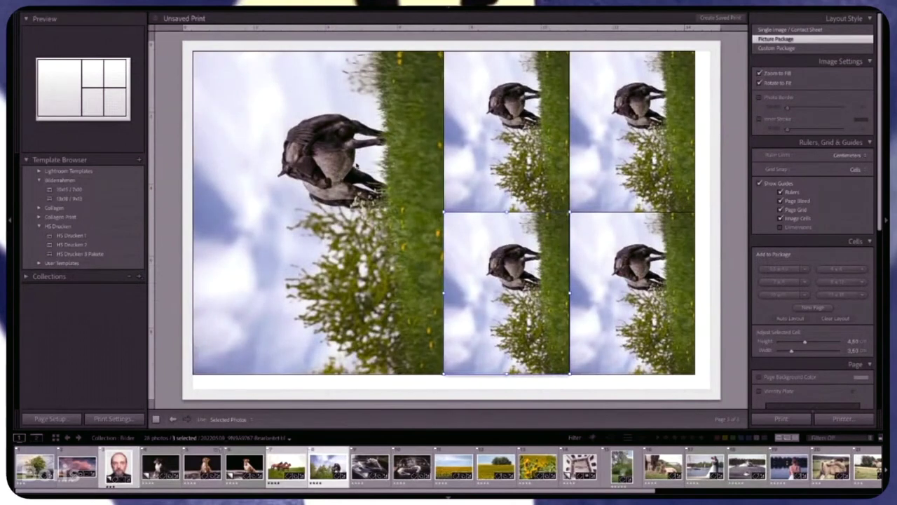
left_click(329, 173)
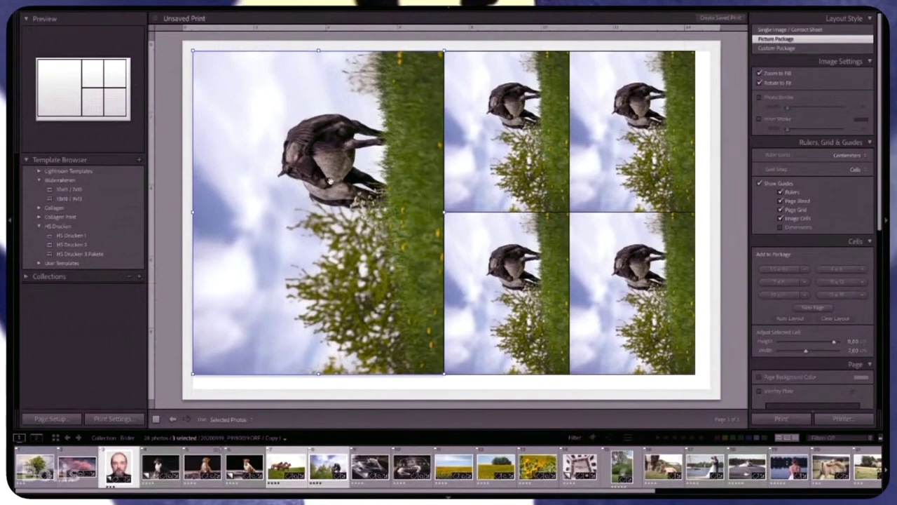
- Shift the horse's framing upward and shorten the large left cell to about 3.5 cm tall
left_click_drag(330, 181, 332, 160)
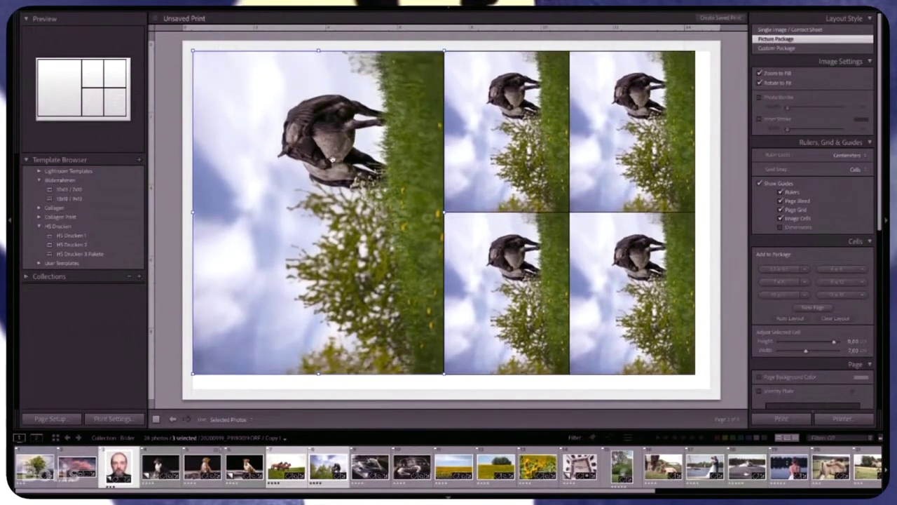
mouse_move(332, 160)
left_mouse_down()
mouse_move(338, 122)
mouse_move(338, 203)
mouse_move(341, 139)
mouse_move(339, 154)
left_mouse_up()
left_click_drag(339, 154, 335, 136)
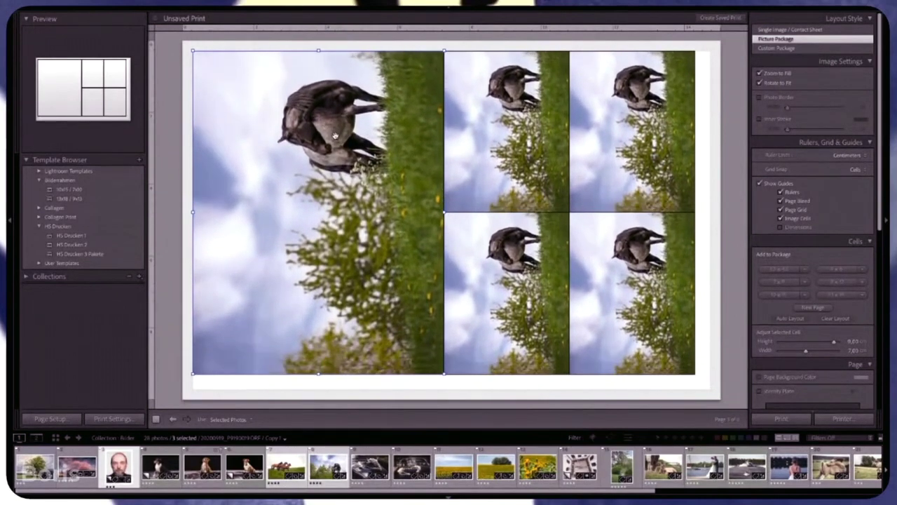
left_click_drag(335, 135, 335, 164)
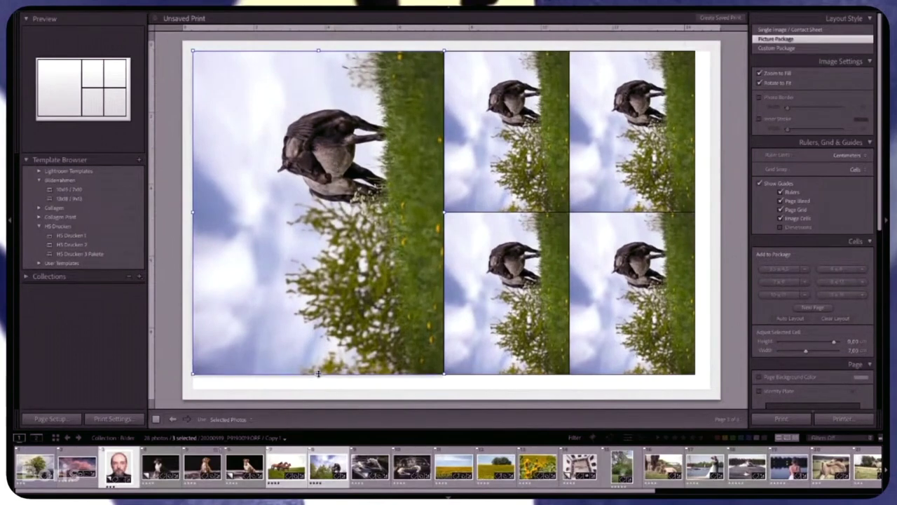
mouse_move(319, 373)
left_mouse_down()
mouse_move(317, 242)
mouse_move(316, 257)
mouse_move(328, 176)
left_mouse_up()
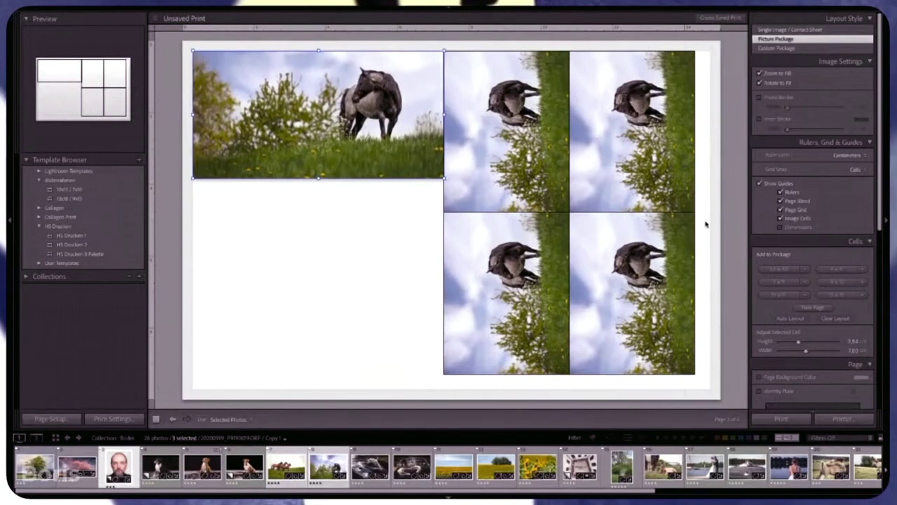
- Add a new cell below the top strip and resize it into a wide 6.66 x 2.73 cm landscape cell
left_click(782, 270)
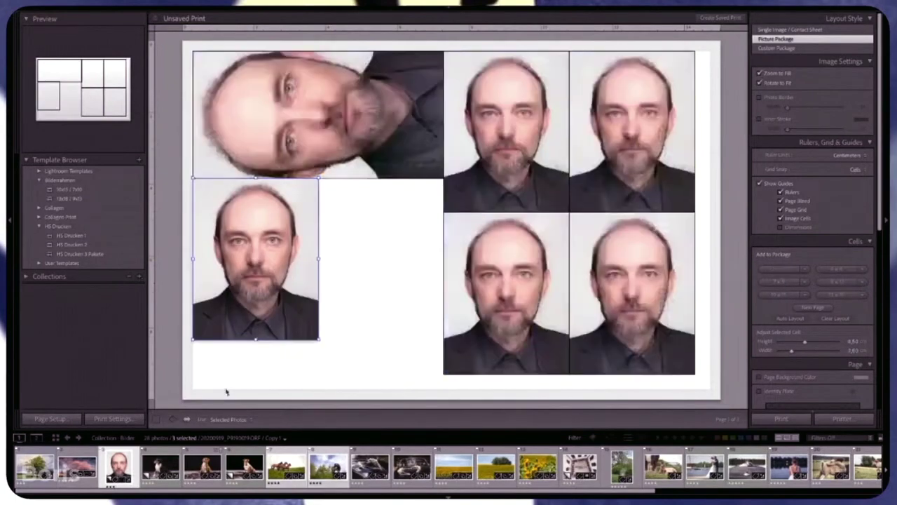
left_click(188, 420)
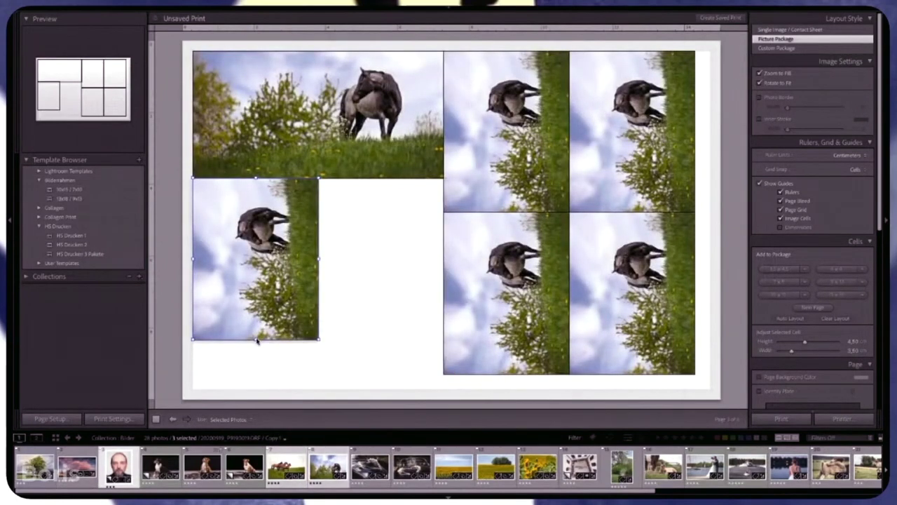
left_click_drag(255, 339, 255, 363)
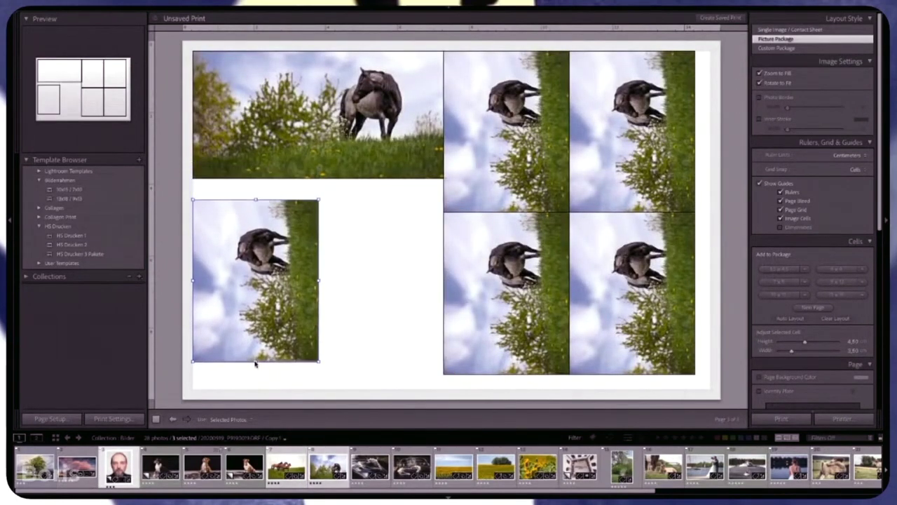
left_click_drag(253, 363, 262, 283)
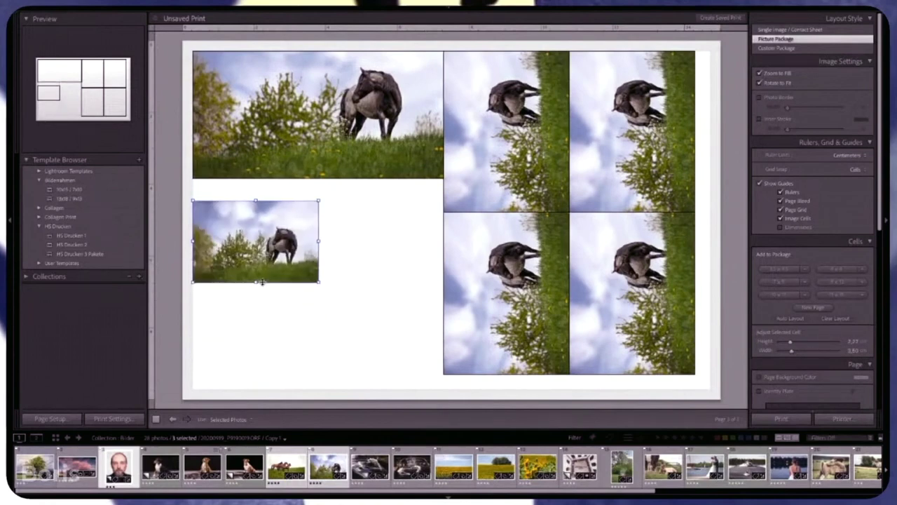
left_click_drag(319, 241, 429, 224)
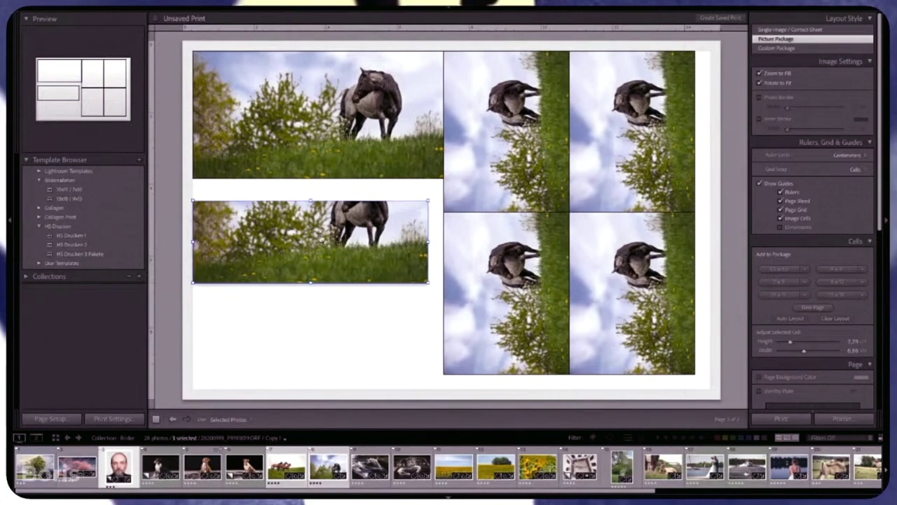
- Reposition the grey horse's framing inside the wide cell and the passport cells
mouse_move(321, 240)
left_mouse_down()
mouse_move(322, 285)
mouse_move(324, 269)
mouse_move(333, 270)
left_mouse_up()
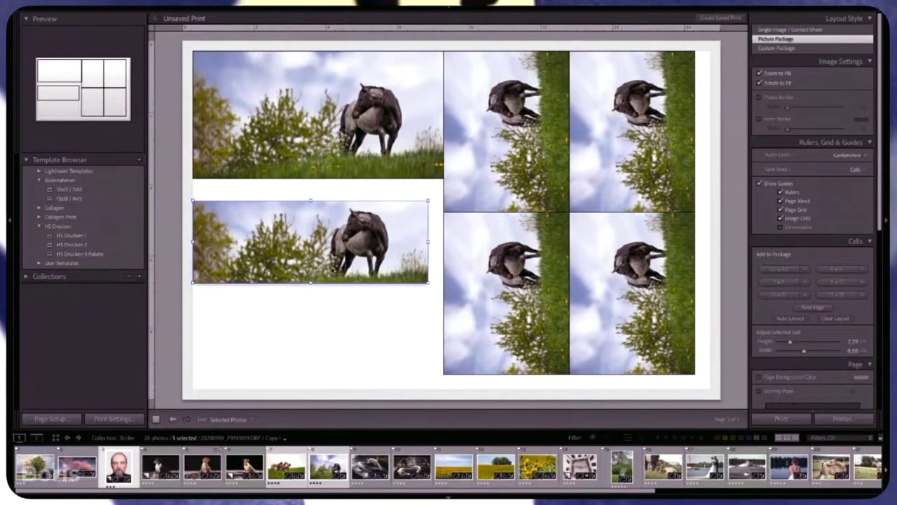
left_click(519, 279)
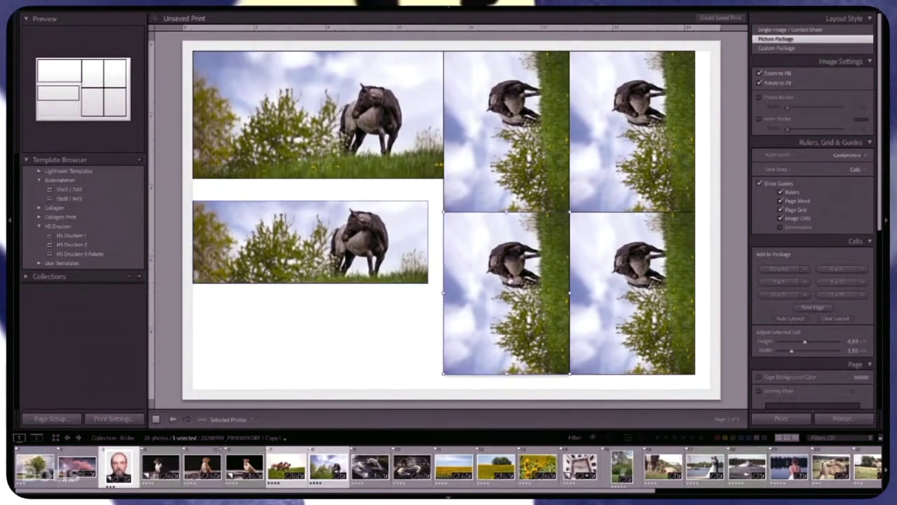
mouse_move(509, 281)
left_mouse_down()
mouse_move(516, 261)
mouse_move(519, 278)
left_mouse_up()
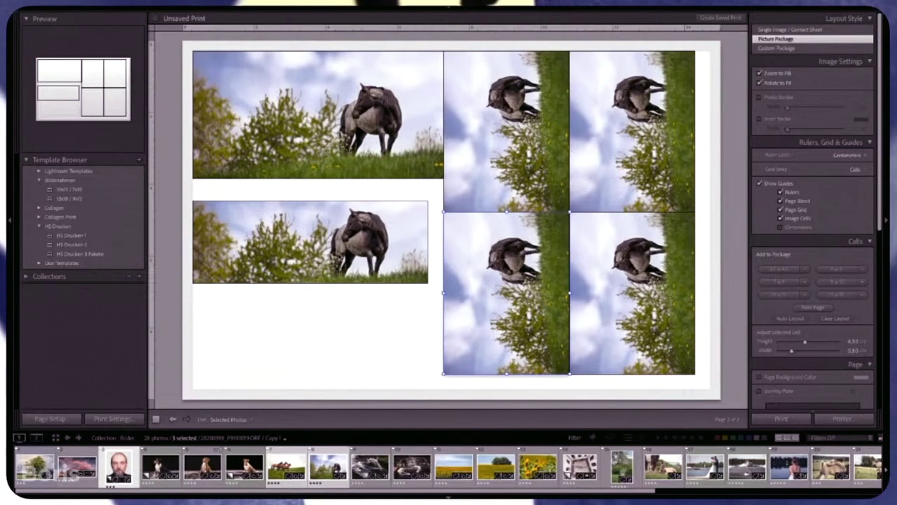
left_click_drag(339, 244, 341, 234)
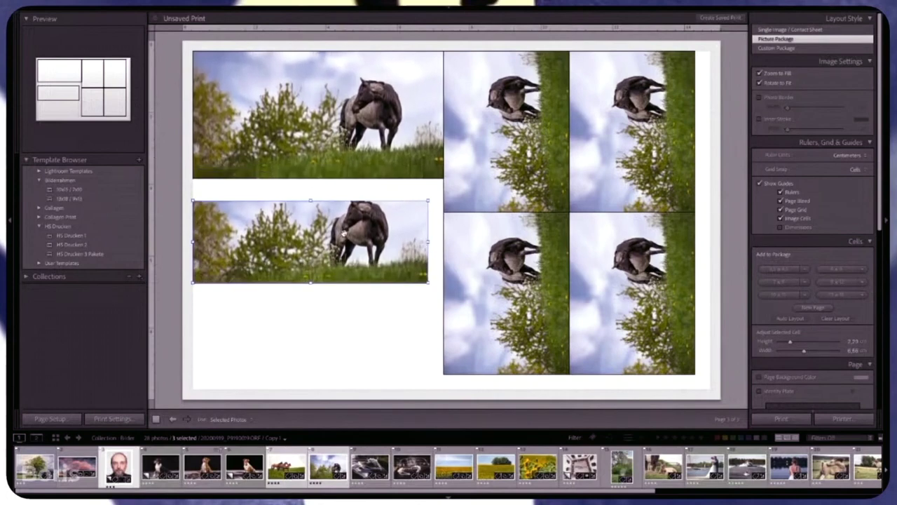
left_click_drag(341, 234, 335, 246)
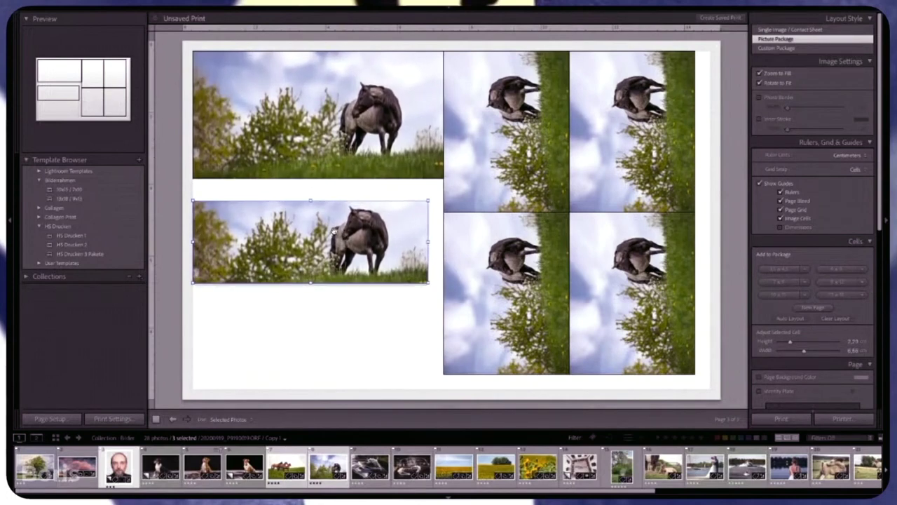
mouse_move(334, 232)
left_mouse_down()
mouse_move(336, 211)
mouse_move(357, 235)
left_mouse_up()
left_click(504, 265)
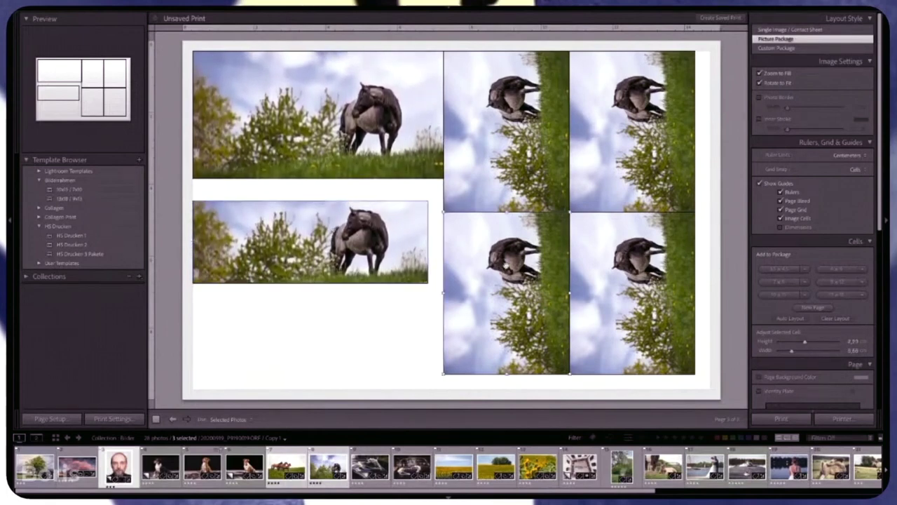
left_click_drag(504, 266, 508, 268)
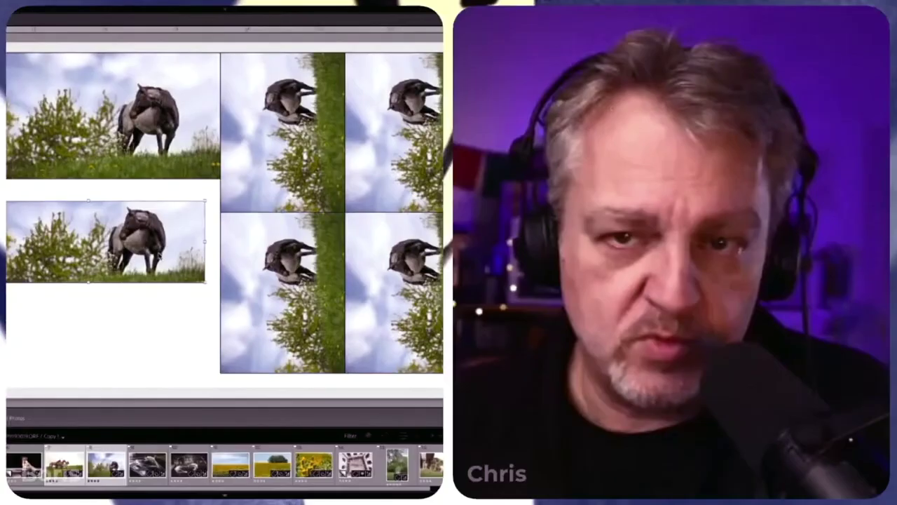
- Delete both left horse cells and add one large 9 x 7 cm cell in their place
left_click(381, 254)
key("Delete")
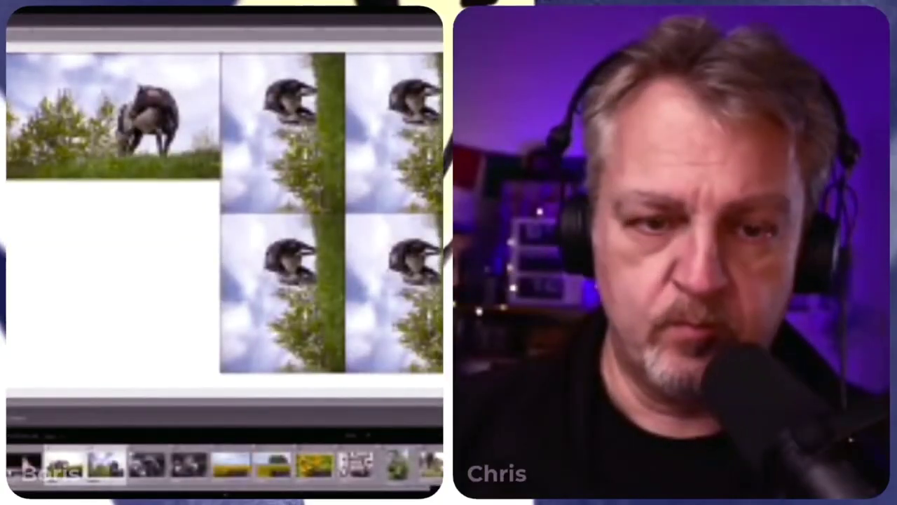
key("Delete")
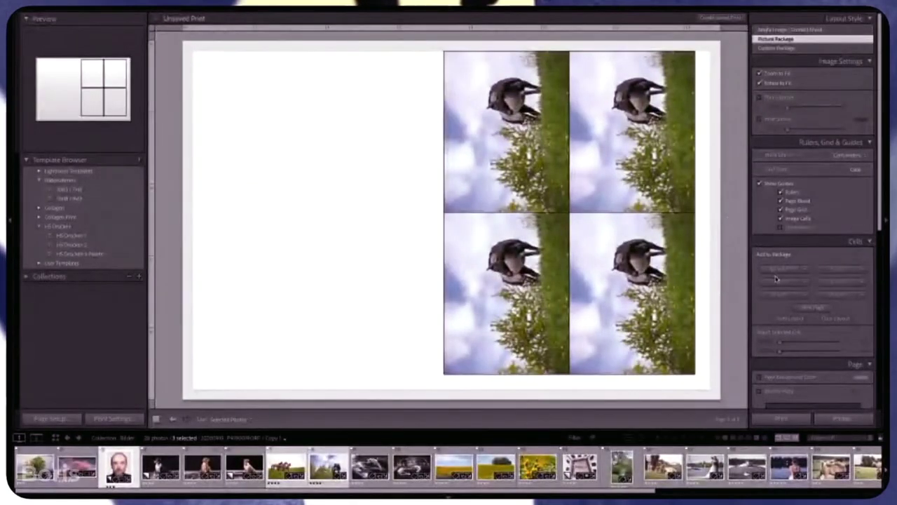
left_click(776, 278)
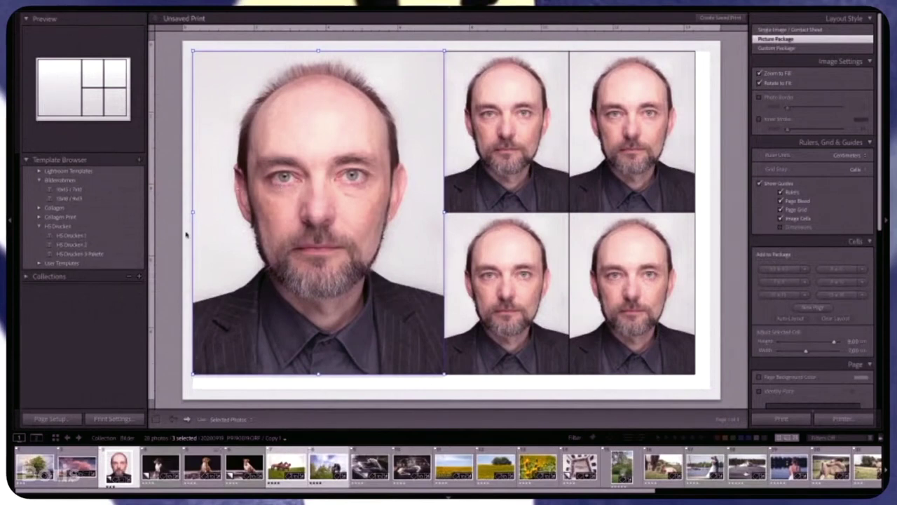
- Update the HS Drucken 3 Pakete template with the current layout settings
mouse_move(79, 253)
right_click(83, 257)
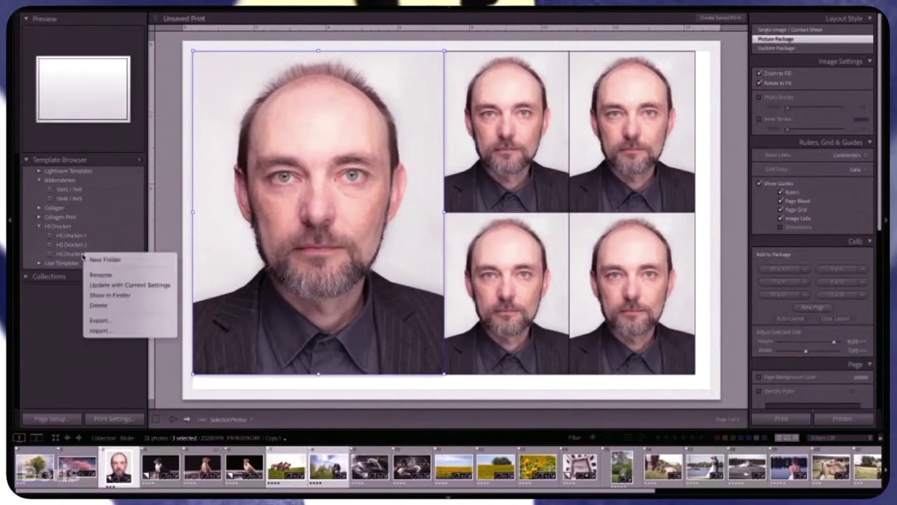
left_click(121, 285)
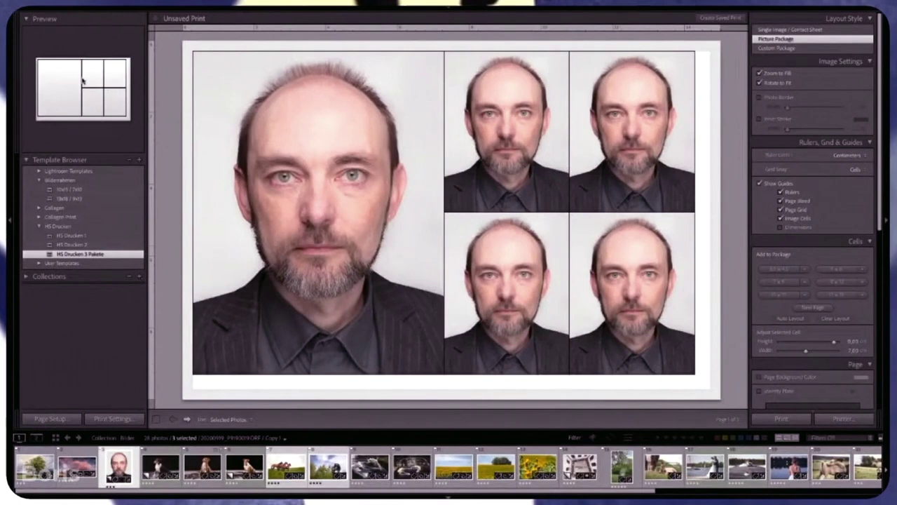
left_click(27, 19)
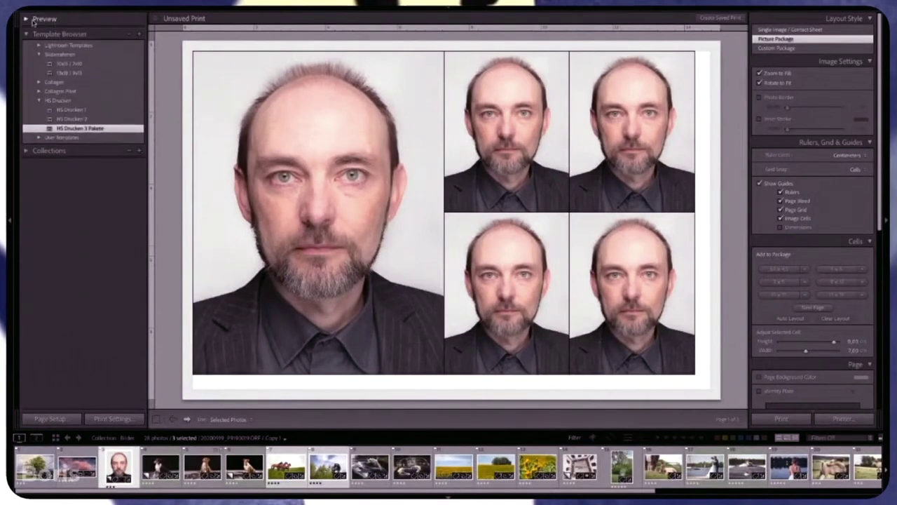
left_click(26, 19)
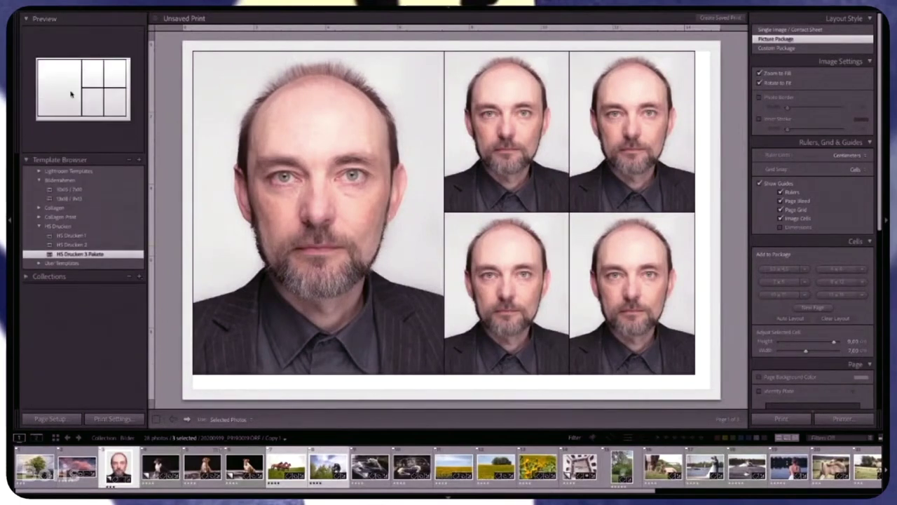
- Compare the HS Drucken 1 and HS Drucken 2 templates, then reapply HS Drucken 3 Pakete
left_click(90, 237)
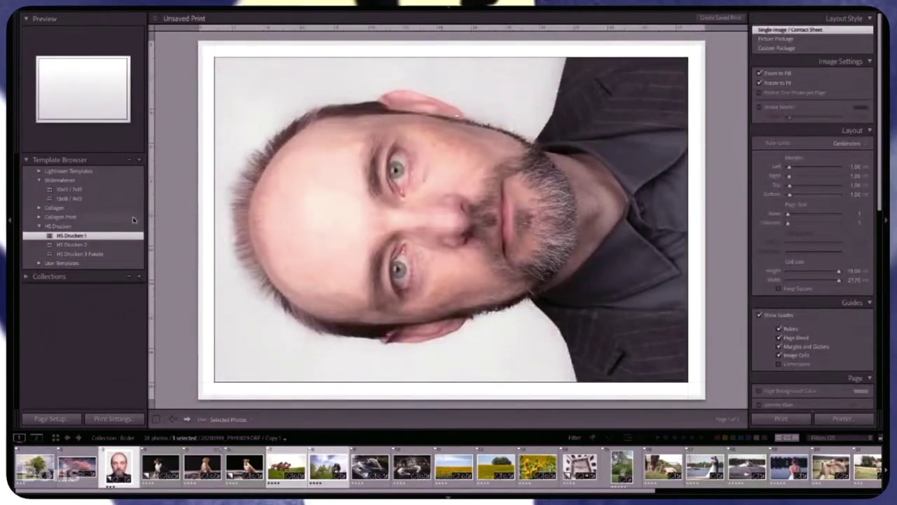
left_click(88, 245)
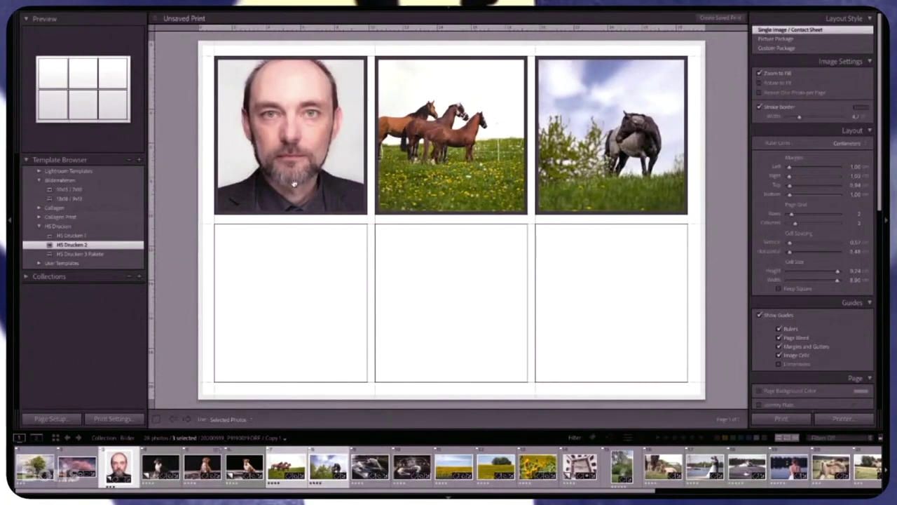
left_click(94, 254)
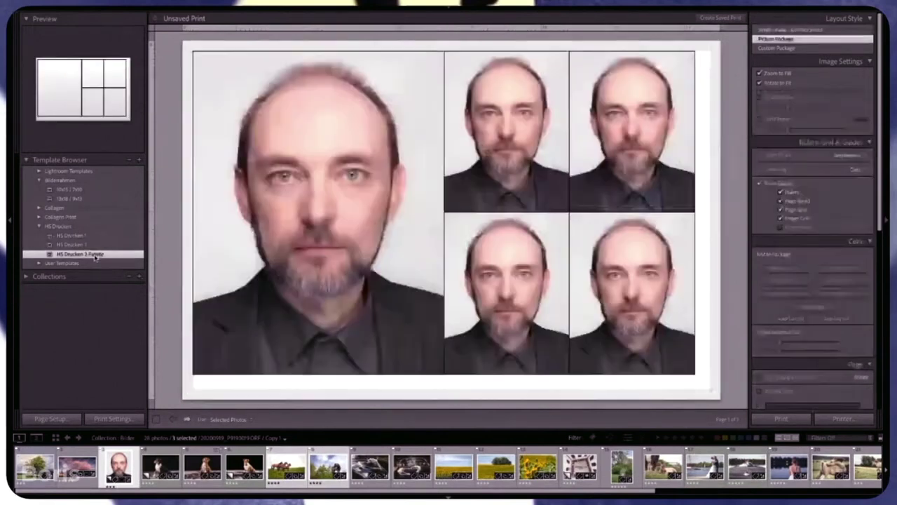
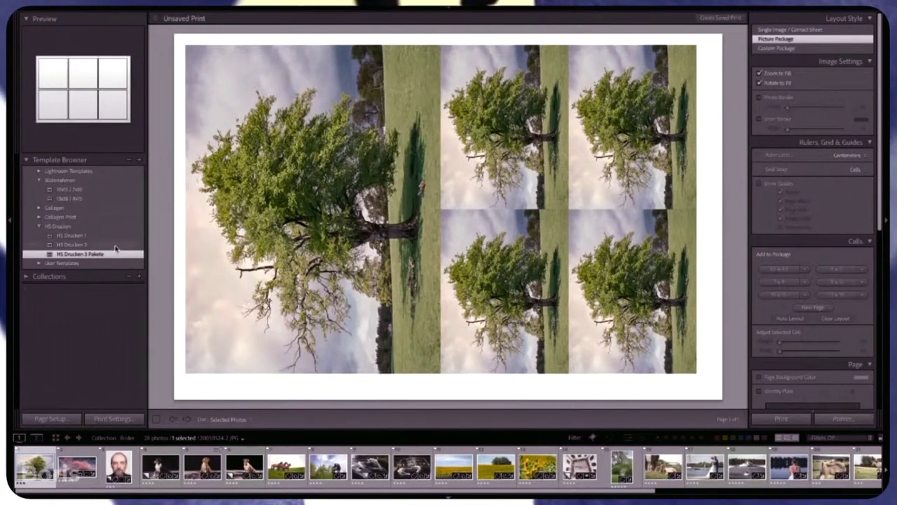
- Try the HS Drucken templates on the first six photos, ending on HS Drucken 3 Pakete
left_click(116, 245)
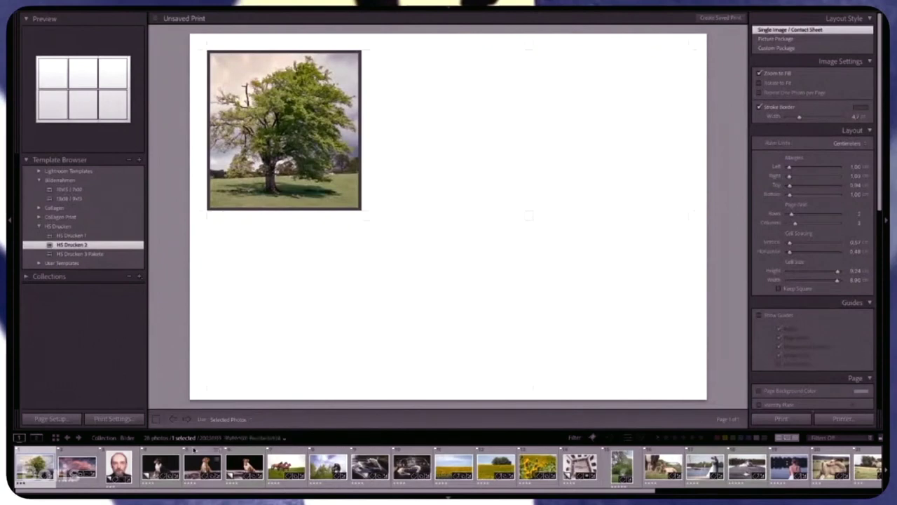
left_click(238, 460, "shift")
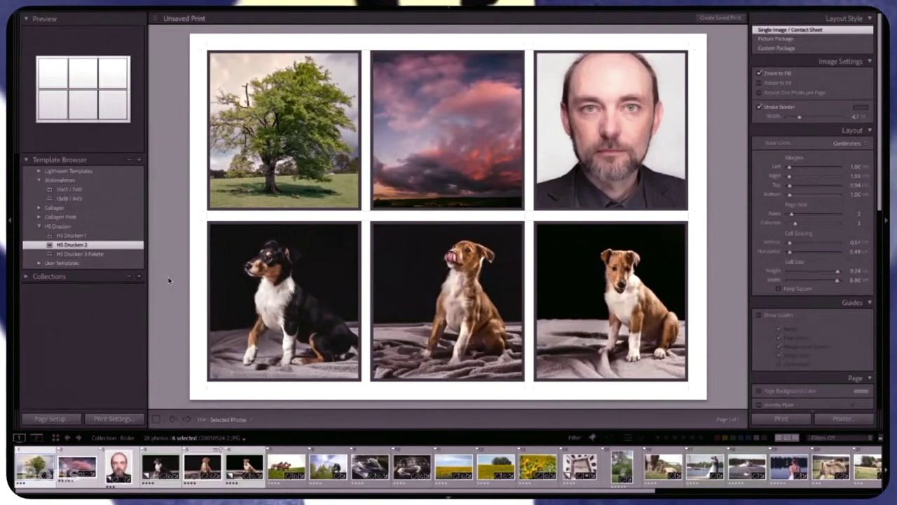
left_click(105, 237)
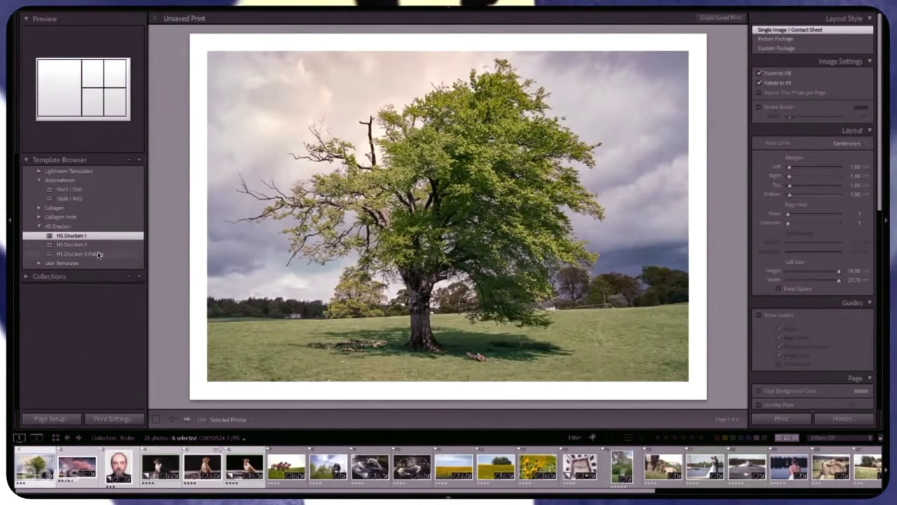
left_click(99, 256)
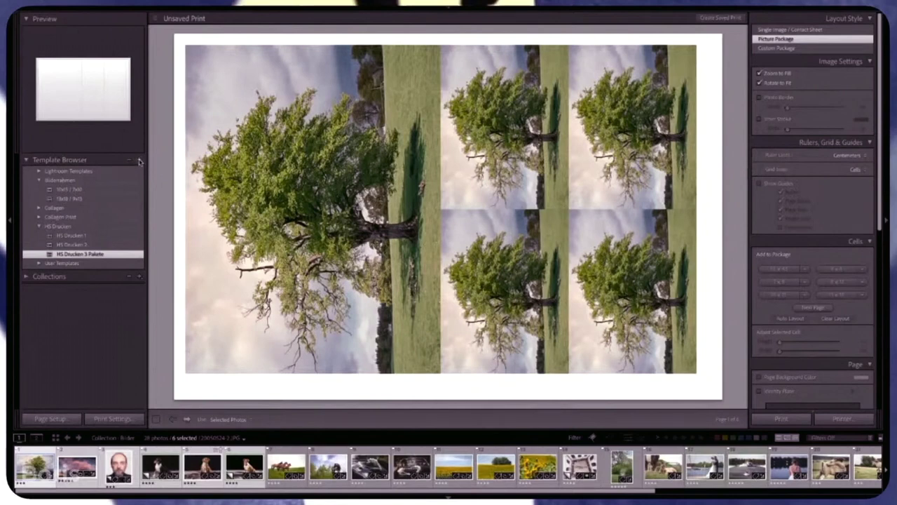
- Save the layout as print template 'HS Drucken 4 Custom Package' in the HS Drucken folder
left_click(139, 162)
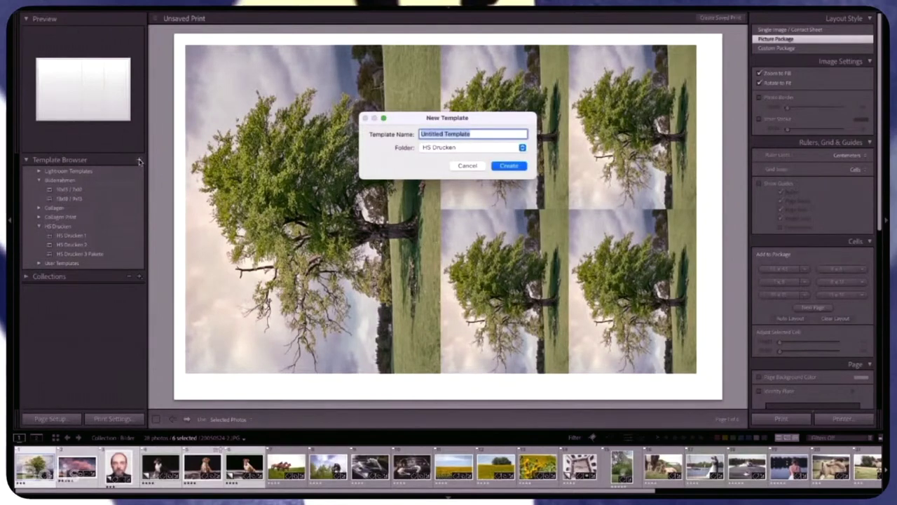
type("HS ")
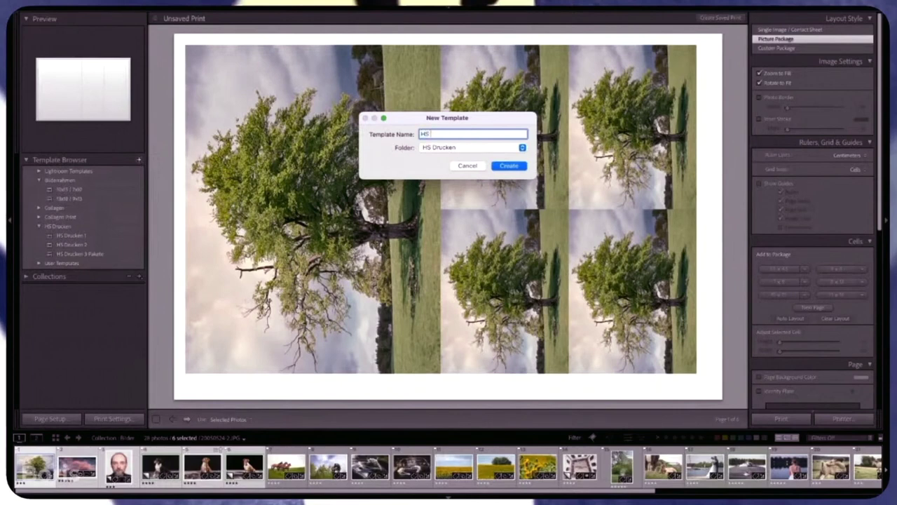
type("Drucken")
type(" 4")
type("Pa")
type("ckage")
left_click(511, 168)
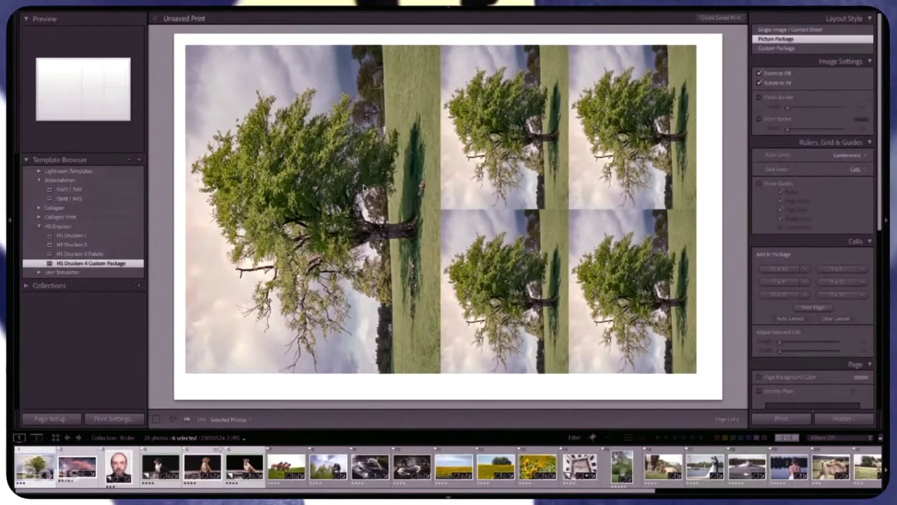
- Delete all five photo cells, starting with the large tree photo, and turn on Show Guides
left_click(364, 188)
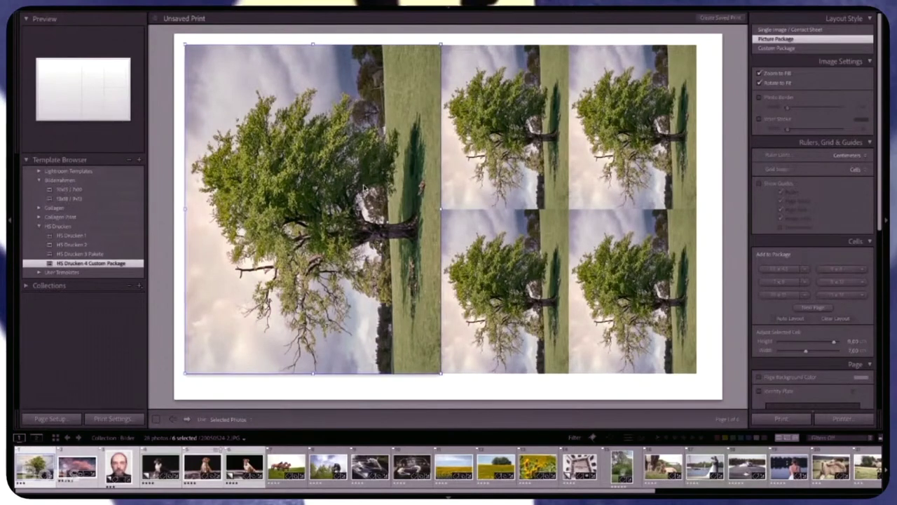
key("Delete")
left_click(477, 128)
key("Delete")
left_click(587, 122)
key("Delete")
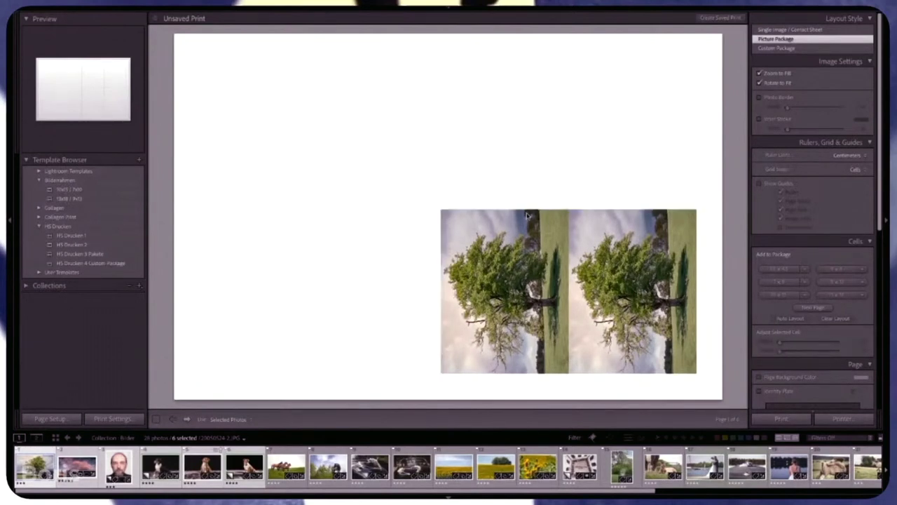
left_click(528, 216)
key("Delete")
left_click(581, 229)
key("Delete")
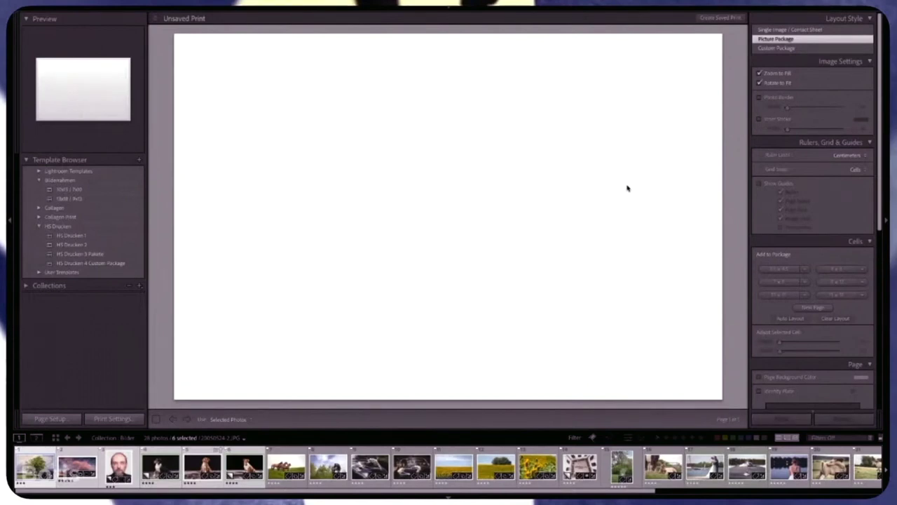
left_click(772, 184)
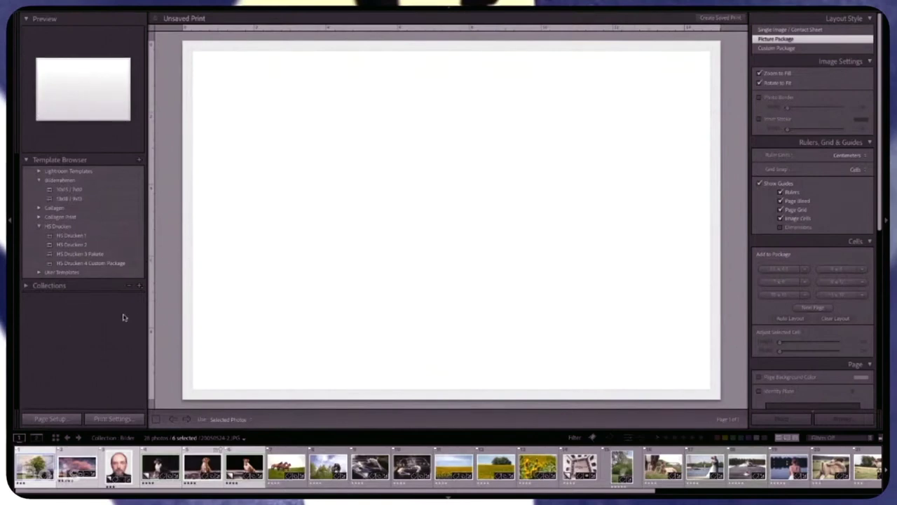
- Change the Page Setup paper size to A3+ / US B+, keeping landscape orientation
left_click(60, 418)
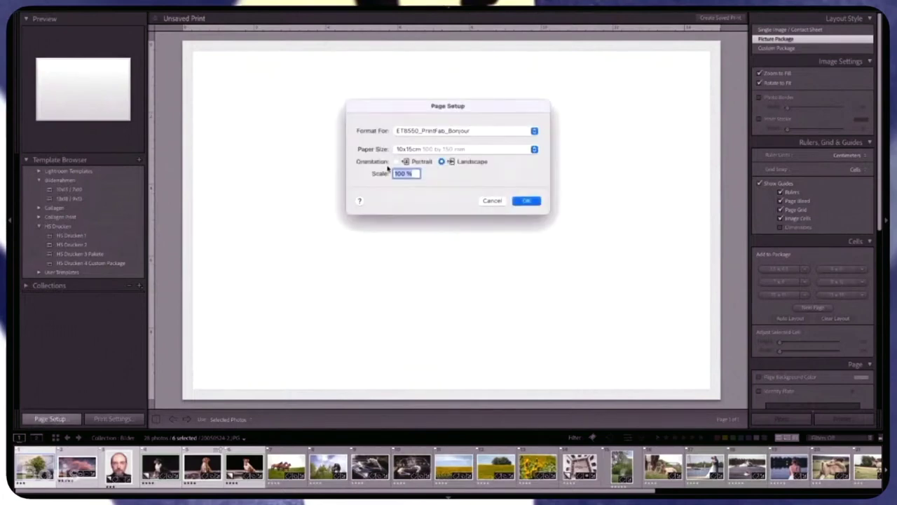
left_click(452, 148)
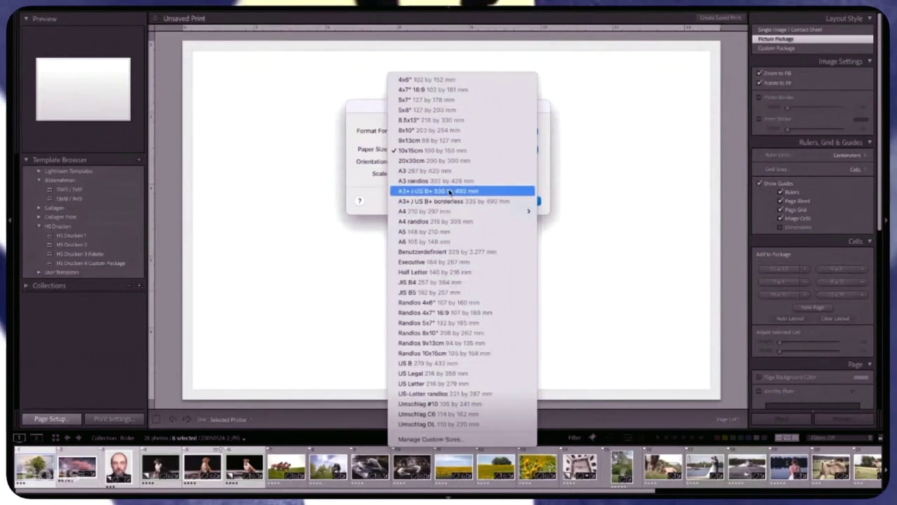
left_click(449, 191)
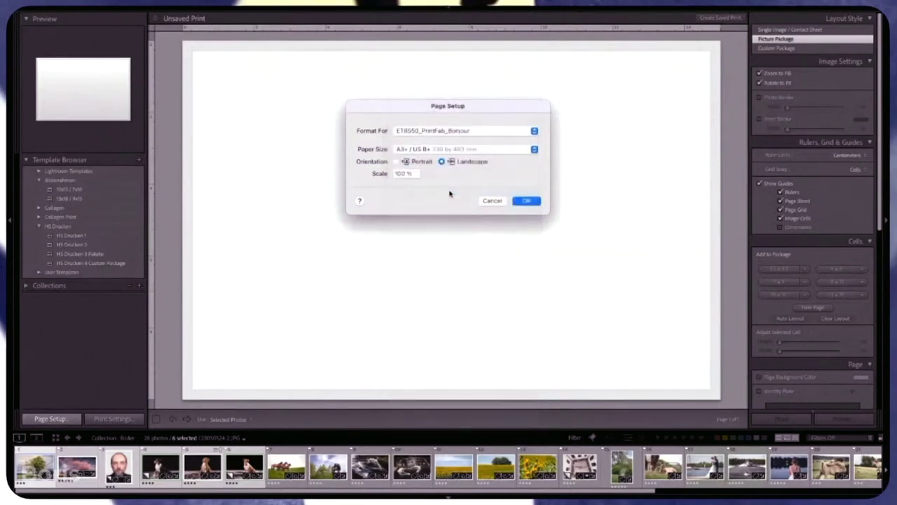
left_click(523, 201)
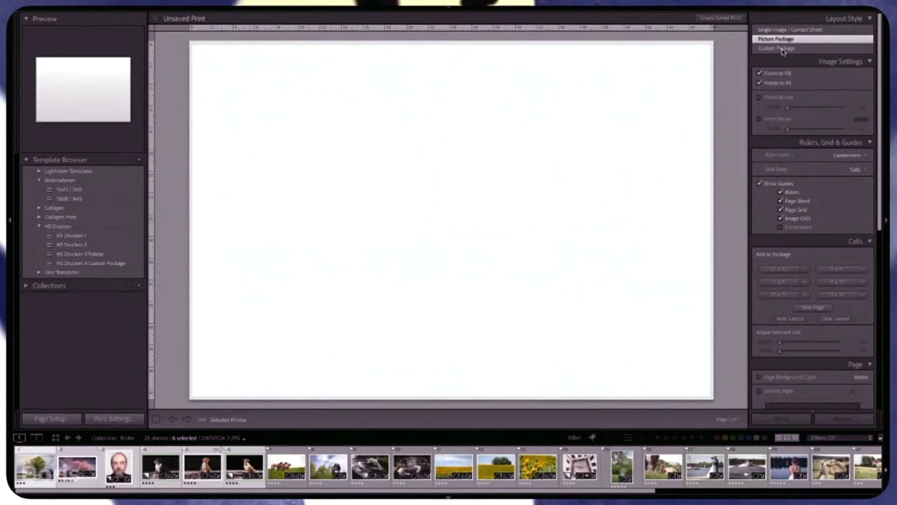
- Switch Layout Style to Custom Package and delete its three default cells
left_click(783, 49)
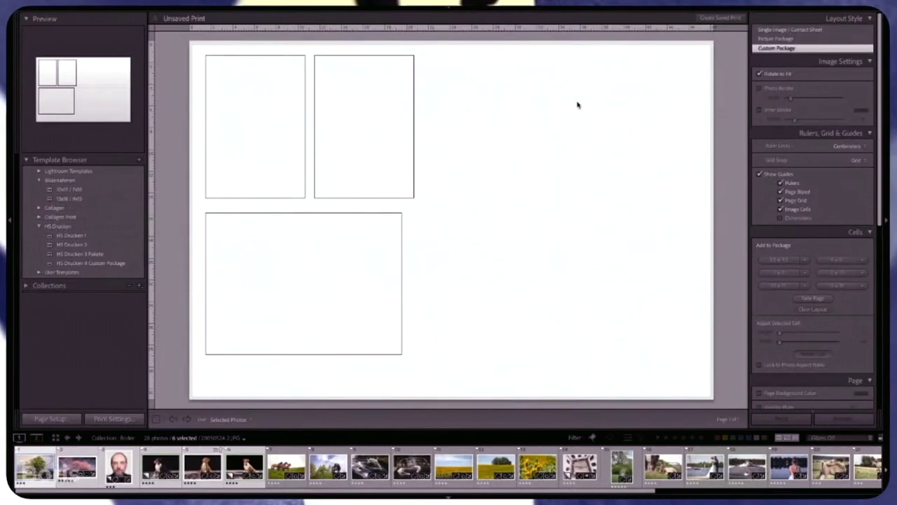
left_click(261, 131)
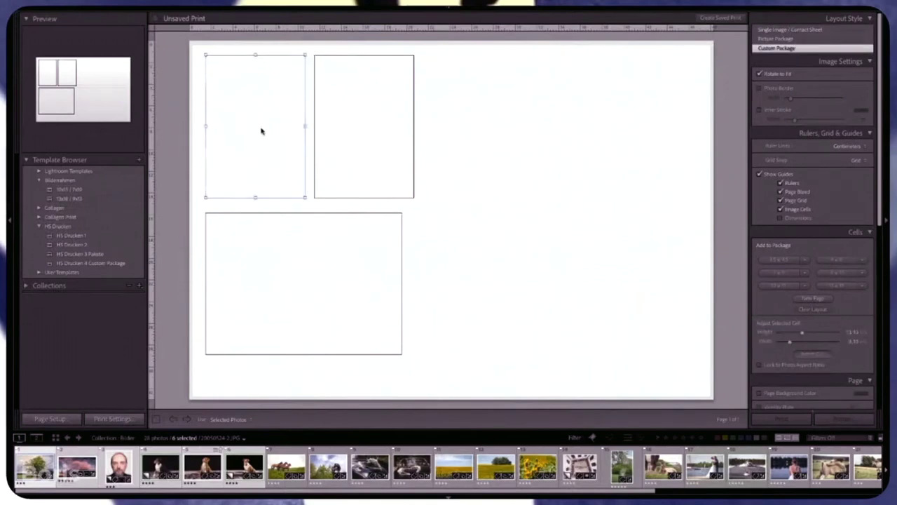
key("Delete")
left_click(329, 133)
key("Delete")
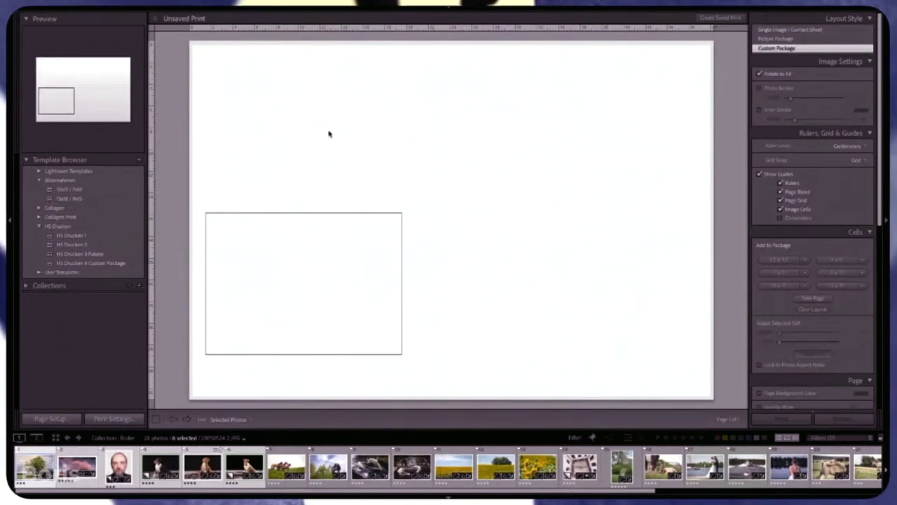
left_click(296, 226)
key("Delete")
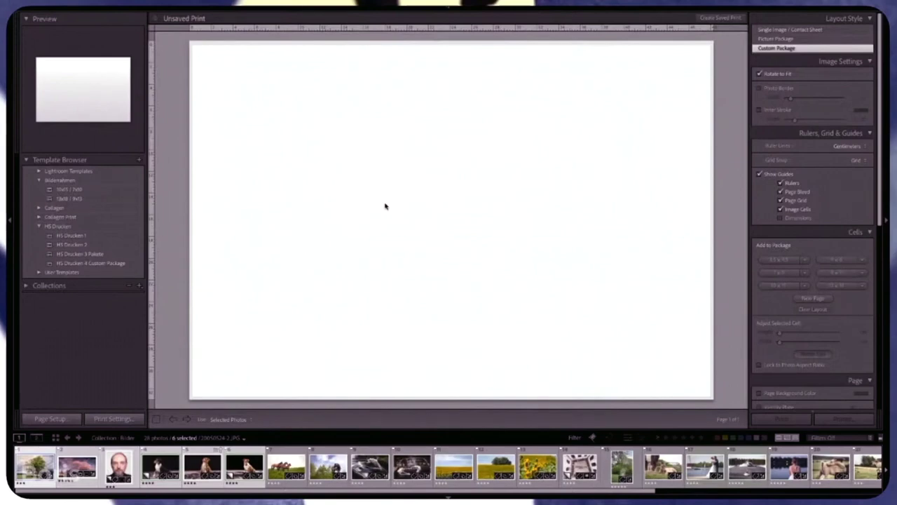
left_click(291, 457)
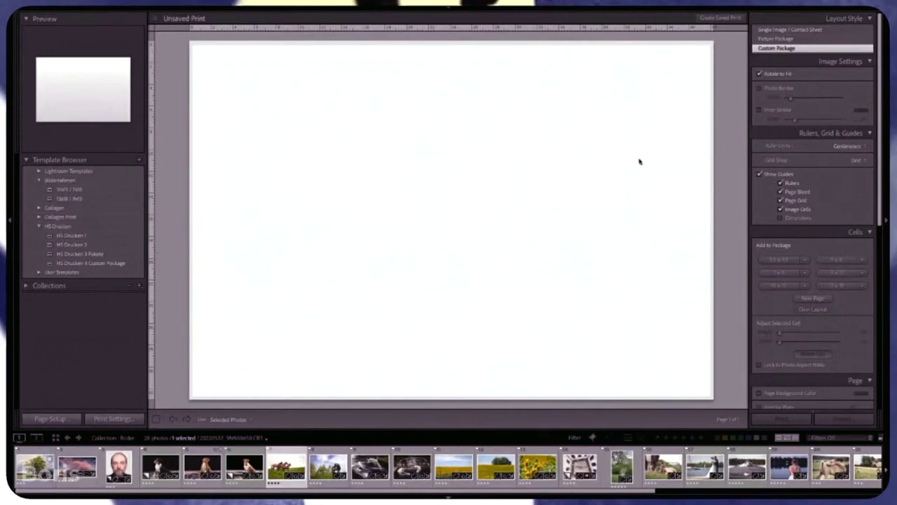
scroll(837, 205, "down", 1)
scroll(837, 204, "down", 1)
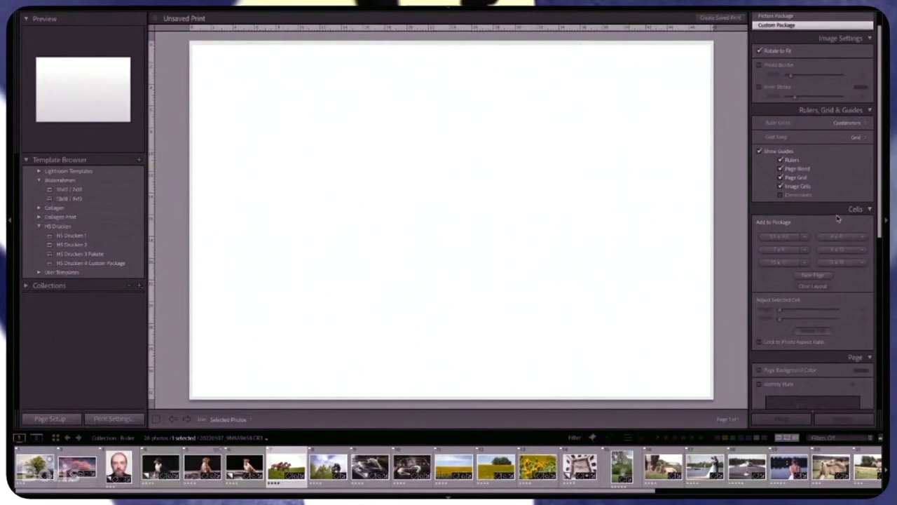
scroll(838, 219, "down", 3)
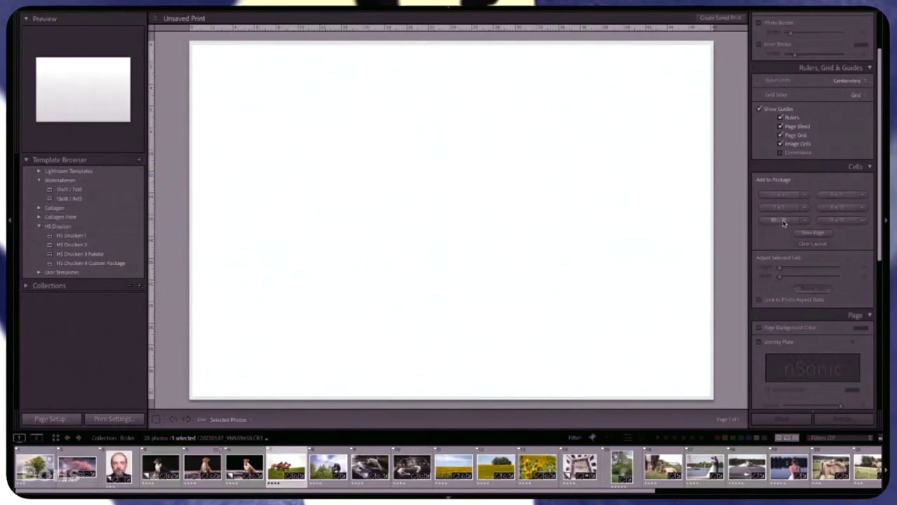
left_click(782, 222)
mouse_move(308, 106)
left_mouse_down()
mouse_move(354, 141)
mouse_move(342, 147)
left_mouse_up()
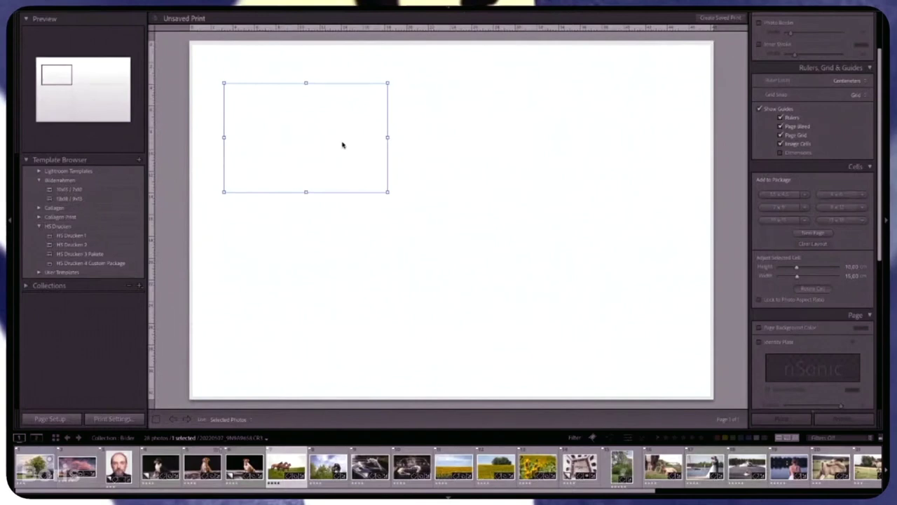
left_click_drag(337, 143, 323, 126)
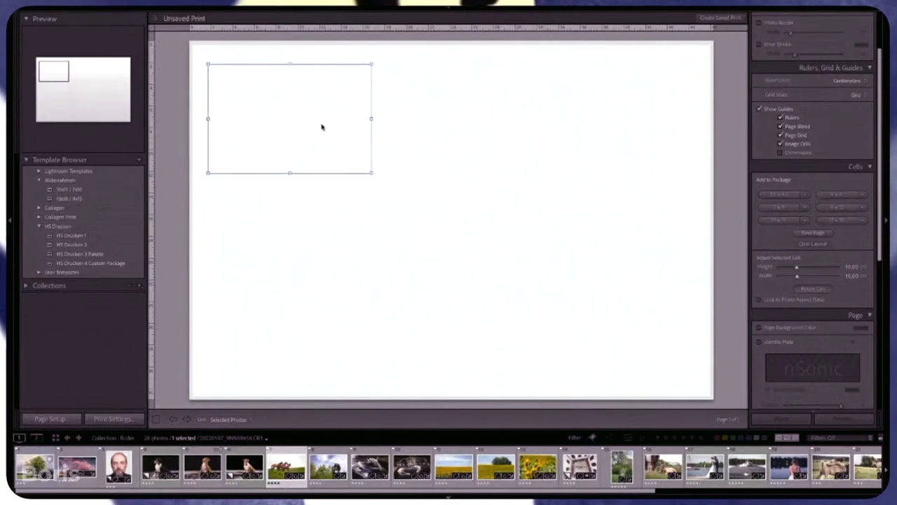
key("Delete")
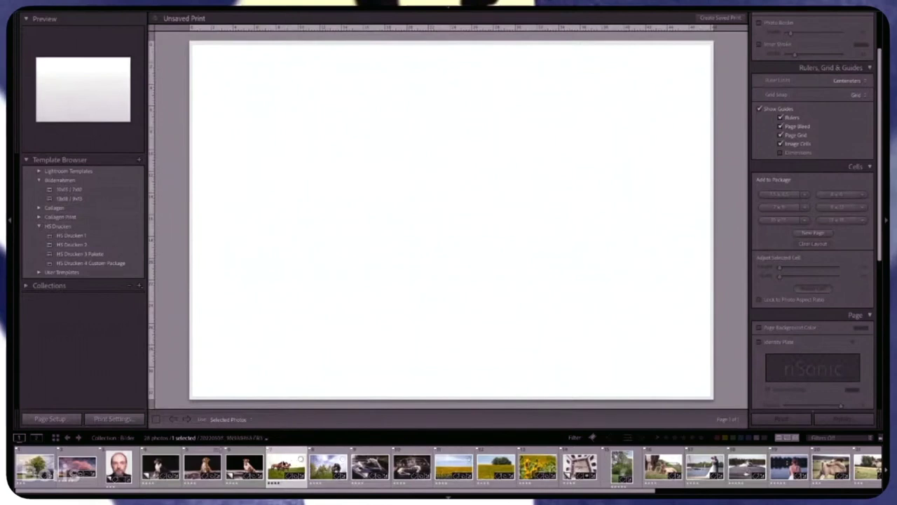
- Place the horses photo and drag its cell into a tall portrait shape, about 20.75 × 12.75 cm
mouse_move(286, 466)
left_mouse_down()
mouse_move(294, 335)
mouse_move(255, 188)
left_mouse_up()
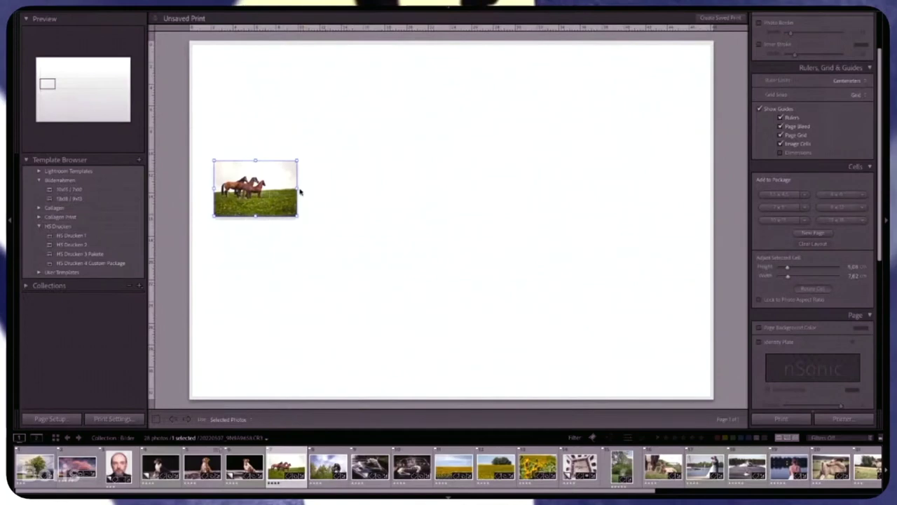
mouse_move(298, 216)
left_mouse_down()
mouse_move(342, 217)
mouse_move(366, 301)
mouse_move(449, 299)
left_mouse_up()
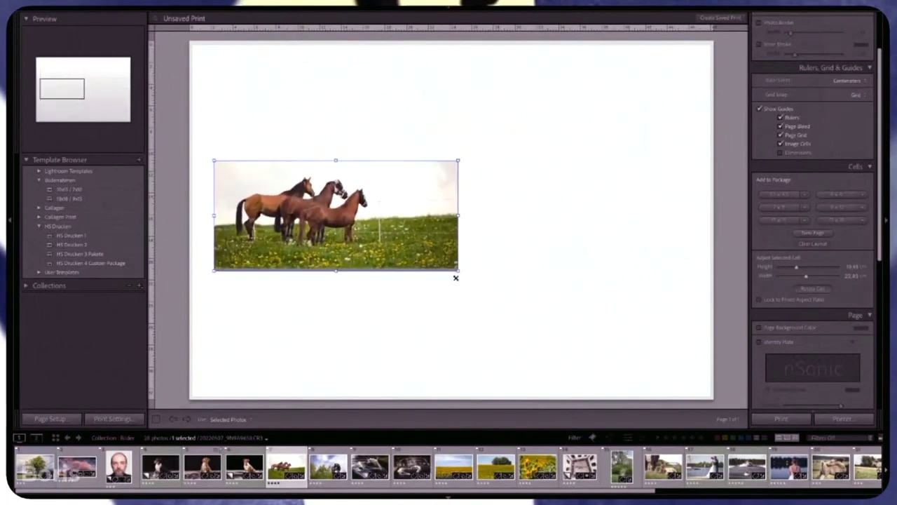
left_click_drag(390, 184, 420, 144)
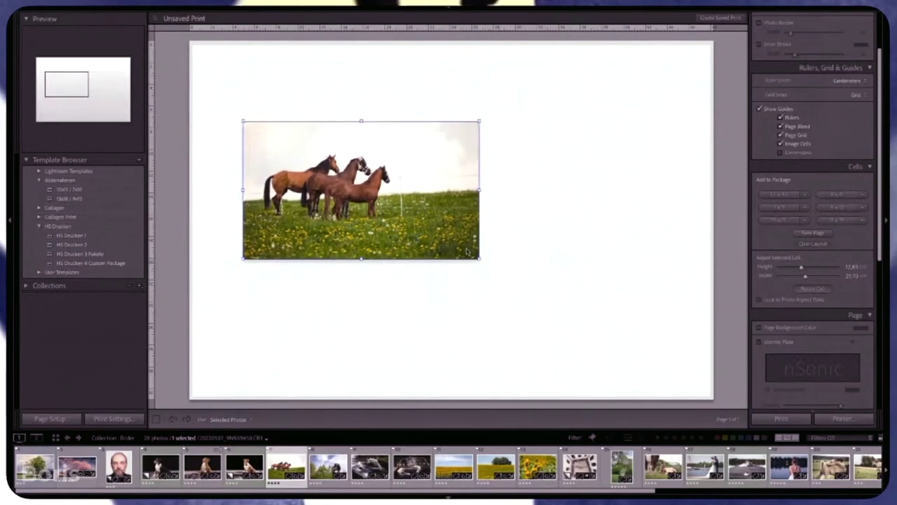
mouse_move(479, 258)
left_mouse_down()
mouse_move(556, 239)
mouse_move(579, 257)
mouse_move(594, 236)
mouse_move(689, 228)
mouse_move(683, 198)
left_mouse_up()
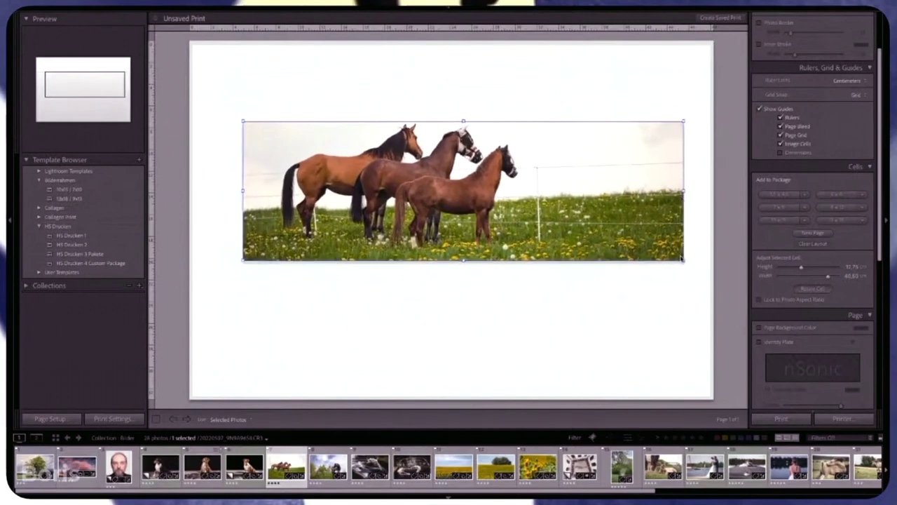
mouse_move(683, 260)
left_mouse_down()
mouse_move(512, 321)
mouse_move(356, 347)
mouse_move(449, 341)
mouse_move(377, 346)
left_mouse_up()
scroll(804, 215, "up", 2)
scroll(803, 210, "up", 1)
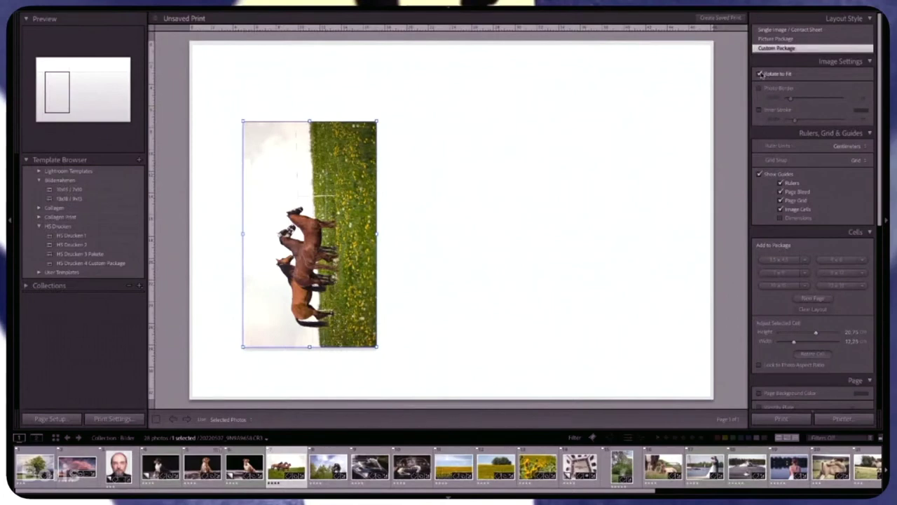
- Turn off Rotate to Fit and widen the horses cell to landscape, about 21.25 × 12.25 cm
left_click(767, 76)
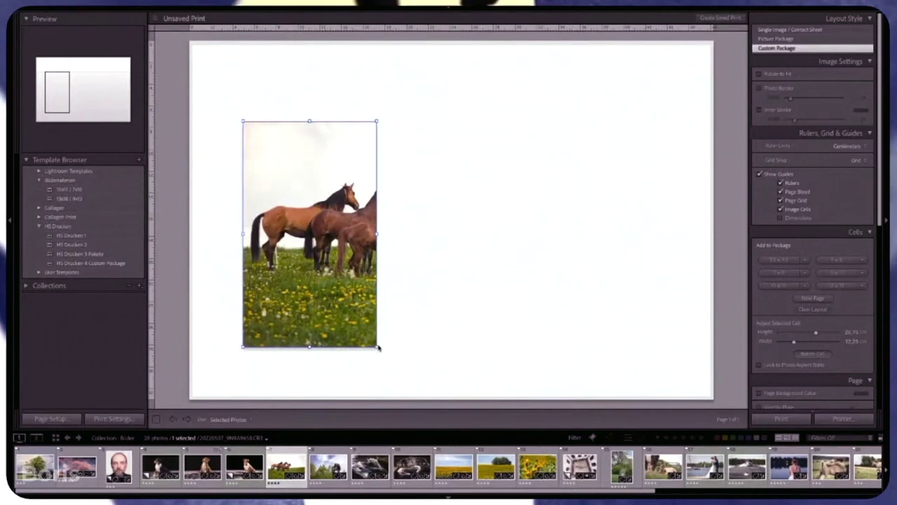
mouse_move(376, 347)
left_mouse_down()
mouse_move(354, 348)
mouse_move(332, 381)
mouse_move(439, 339)
mouse_move(596, 196)
mouse_move(691, 161)
mouse_move(689, 182)
mouse_move(637, 242)
mouse_move(520, 308)
mouse_move(416, 320)
mouse_move(515, 344)
mouse_move(607, 296)
mouse_move(509, 287)
mouse_move(464, 256)
mouse_move(491, 257)
mouse_move(475, 255)
left_mouse_up()
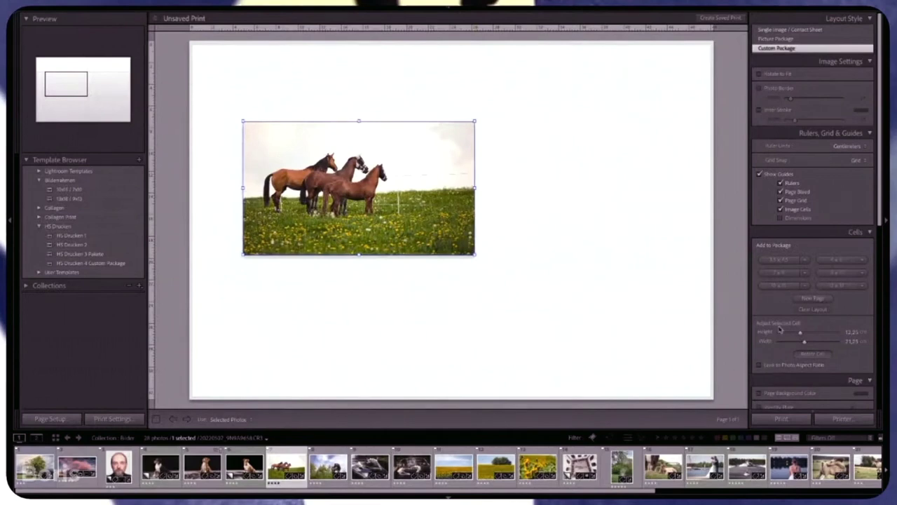
- Lock the horses cell to photo aspect ratio, enlarge it at top-left, and add a grazing-horse photo below
scroll(845, 237, "down", 1)
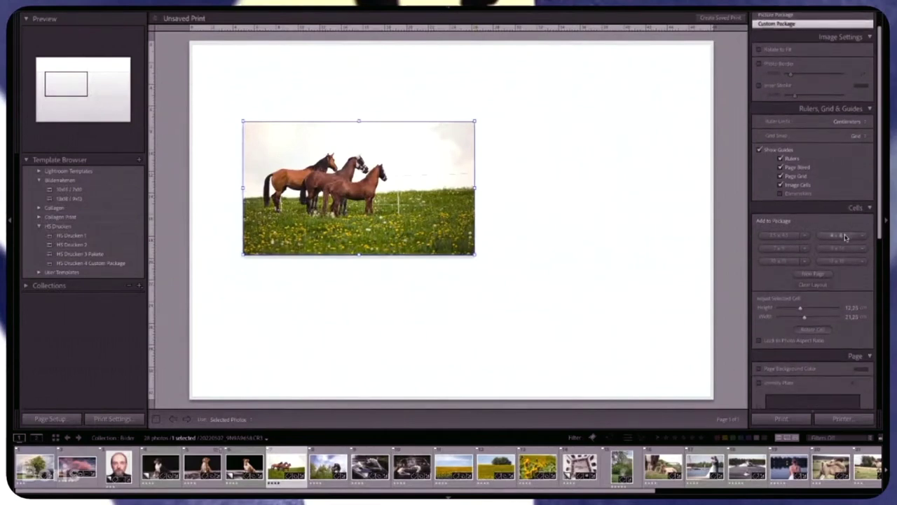
left_click(784, 342)
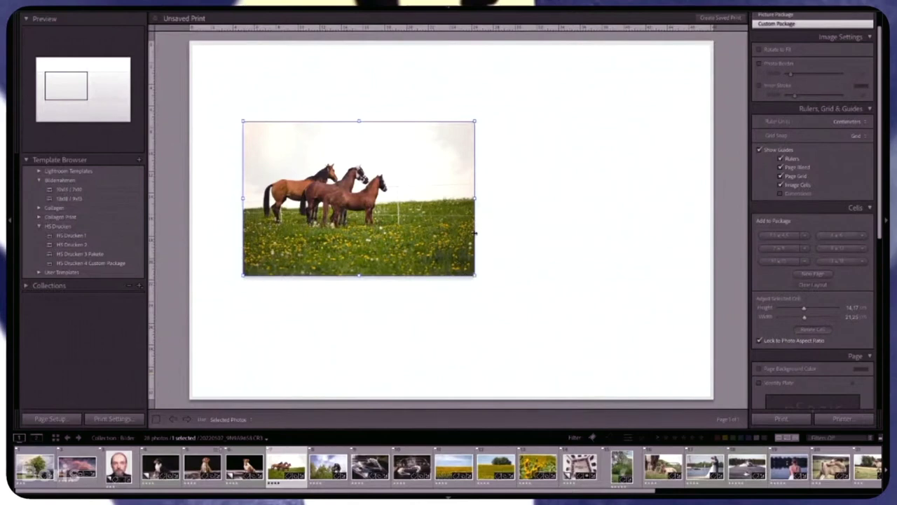
mouse_move(474, 272)
left_mouse_down()
mouse_move(402, 250)
mouse_move(423, 246)
mouse_move(619, 327)
mouse_move(509, 303)
mouse_move(392, 250)
mouse_move(479, 274)
mouse_move(444, 262)
mouse_move(465, 270)
mouse_move(454, 269)
left_mouse_up()
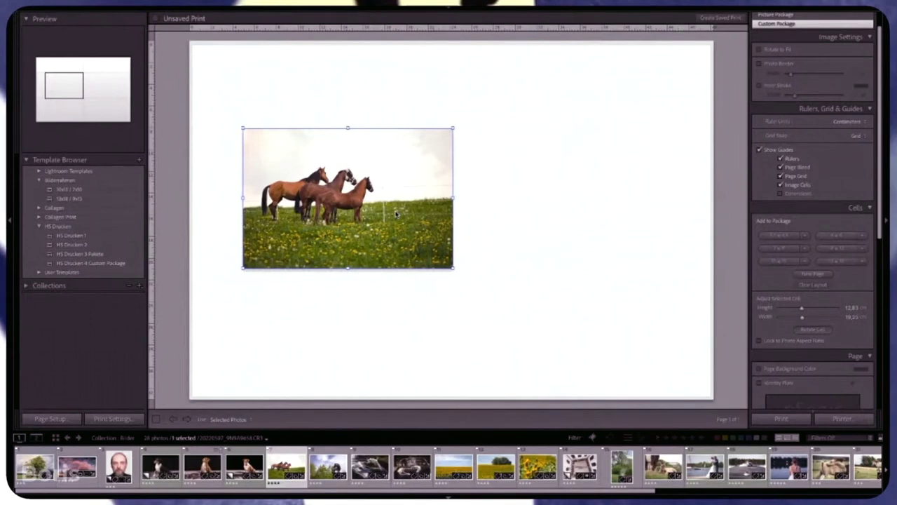
mouse_move(368, 199)
left_mouse_down()
mouse_move(334, 167)
mouse_move(337, 123)
mouse_move(321, 119)
left_mouse_up()
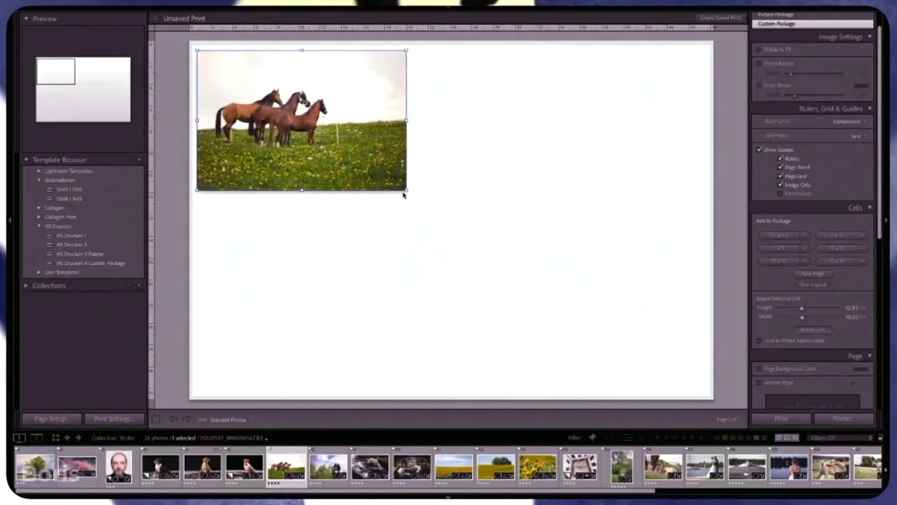
mouse_move(405, 189)
left_mouse_down()
mouse_move(438, 218)
mouse_move(450, 215)
mouse_move(445, 222)
left_mouse_up()
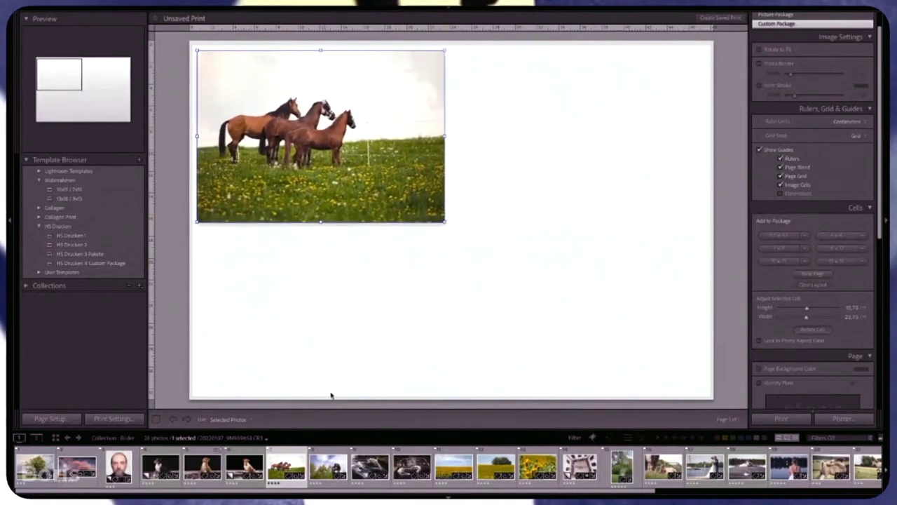
left_click_drag(281, 311, 238, 254)
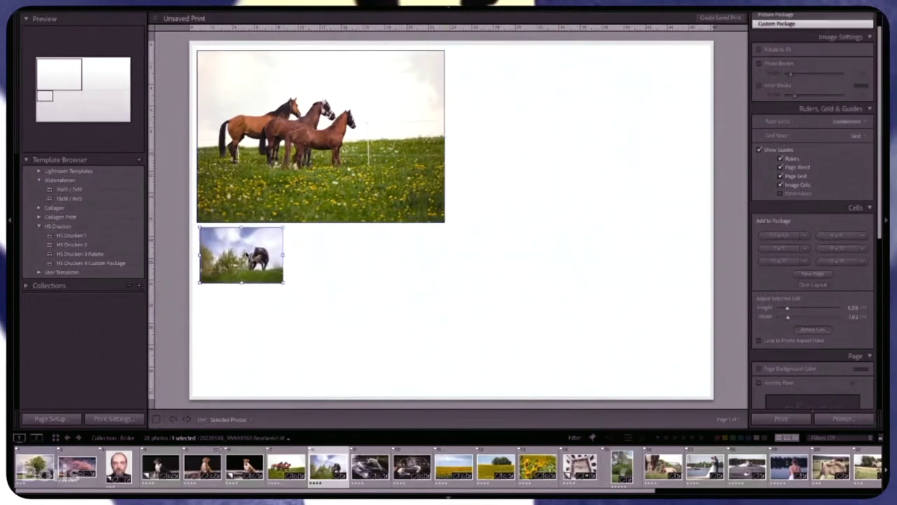
- Nudge the small grazing-horse cell toward the left margin while testing Grid Snap to the grid
left_click_drag(238, 254, 241, 255)
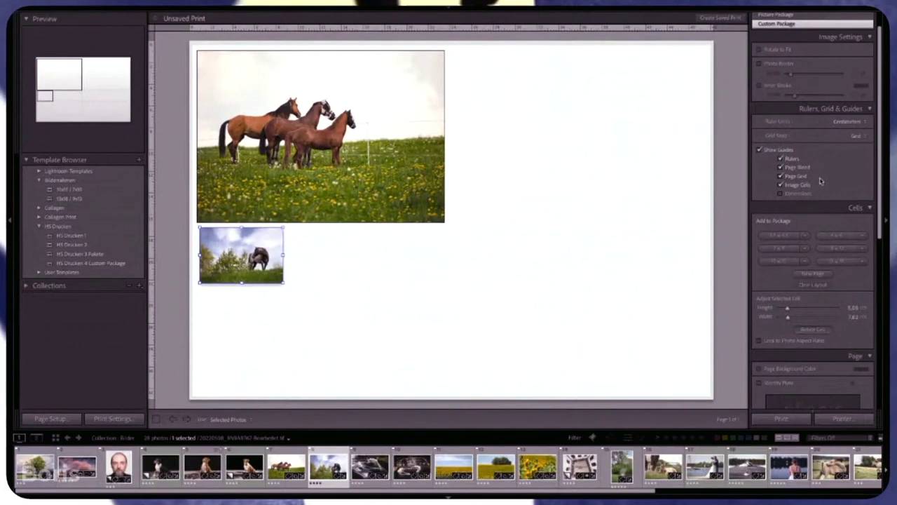
scroll(831, 169, "up", 2)
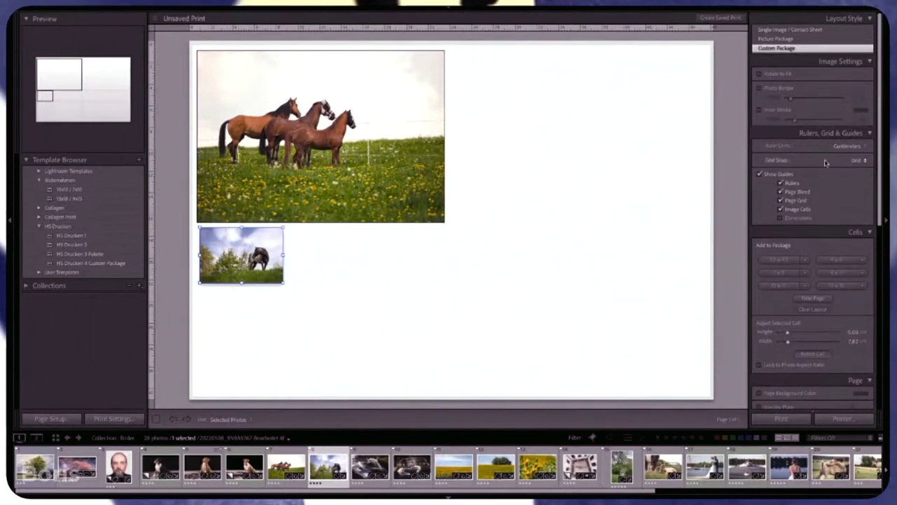
scroll(806, 161, "down", 1)
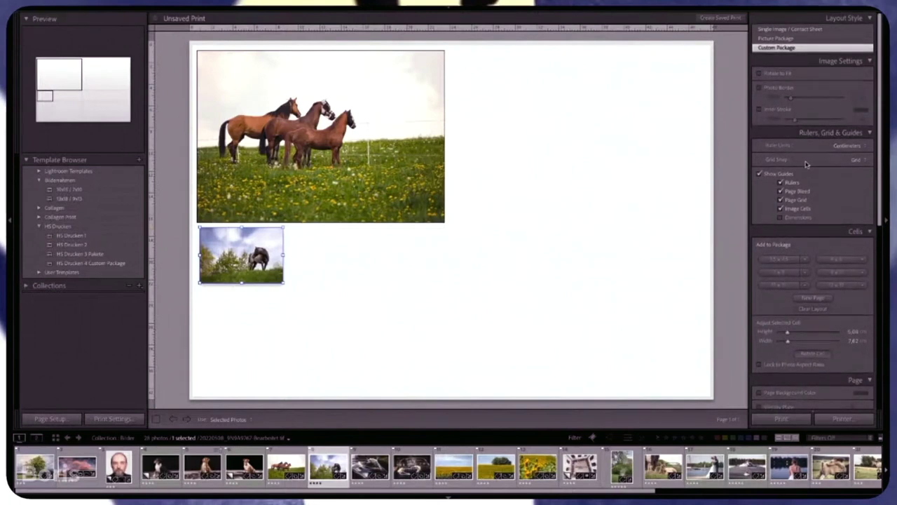
scroll(806, 165, "down", 1)
scroll(801, 151, "up", 1)
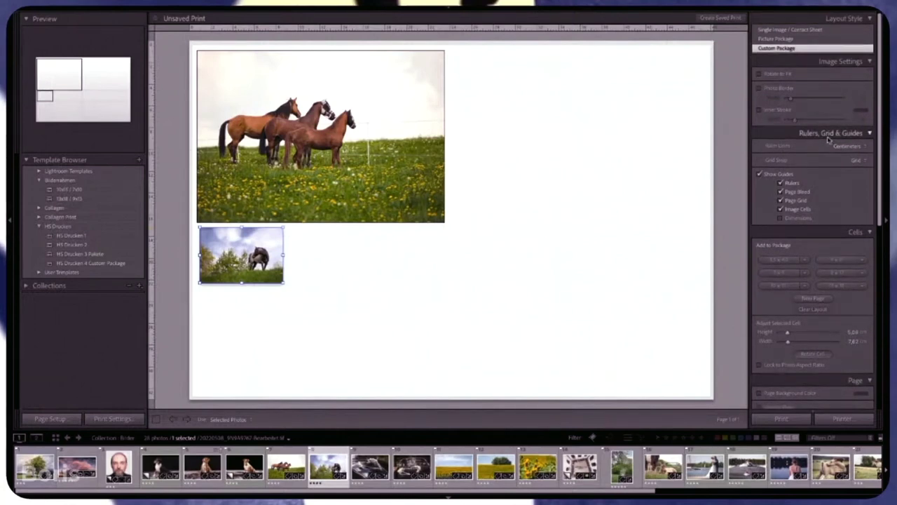
left_click(826, 135)
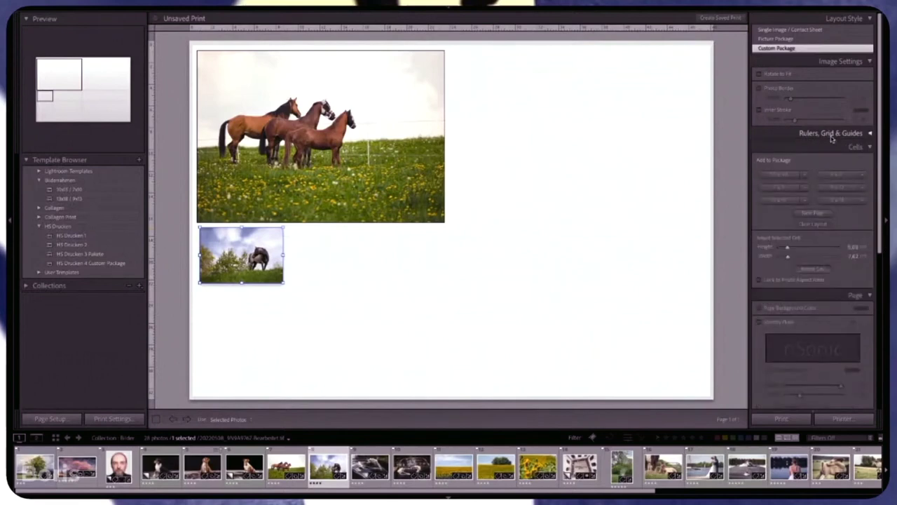
left_click(856, 137)
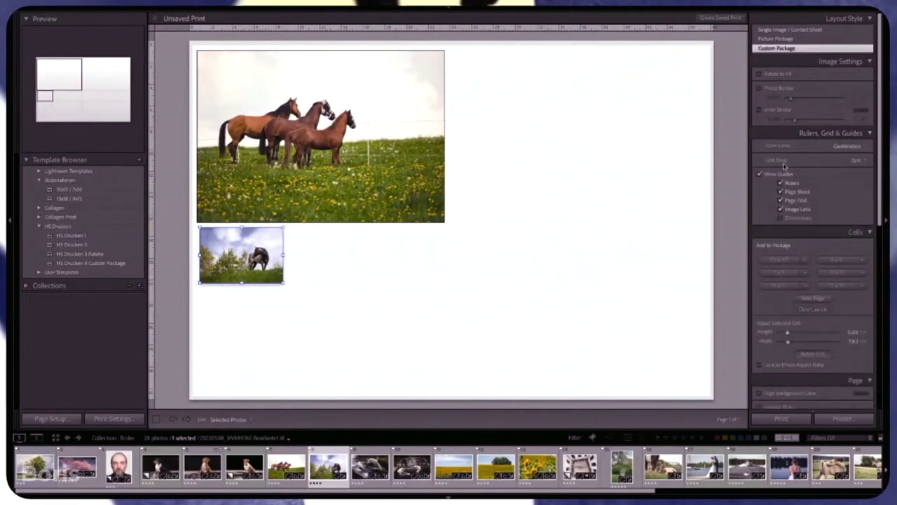
left_click(859, 161)
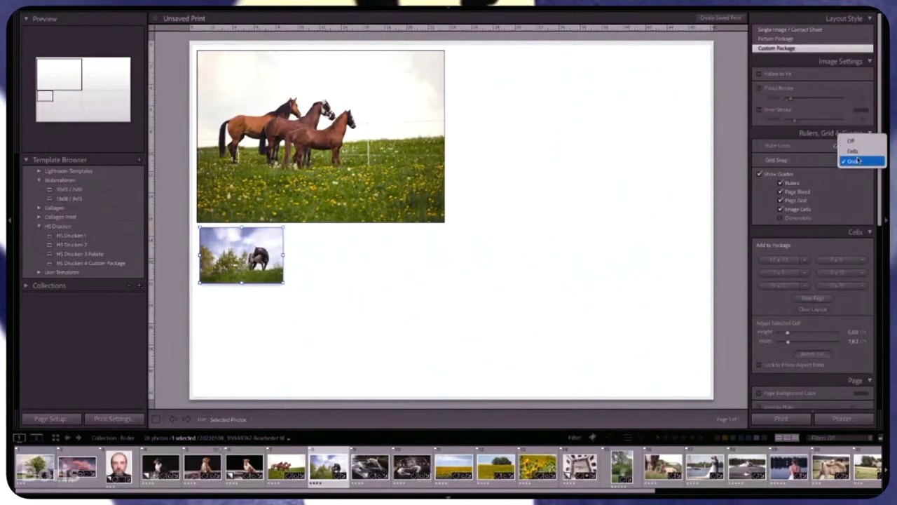
left_click(858, 161)
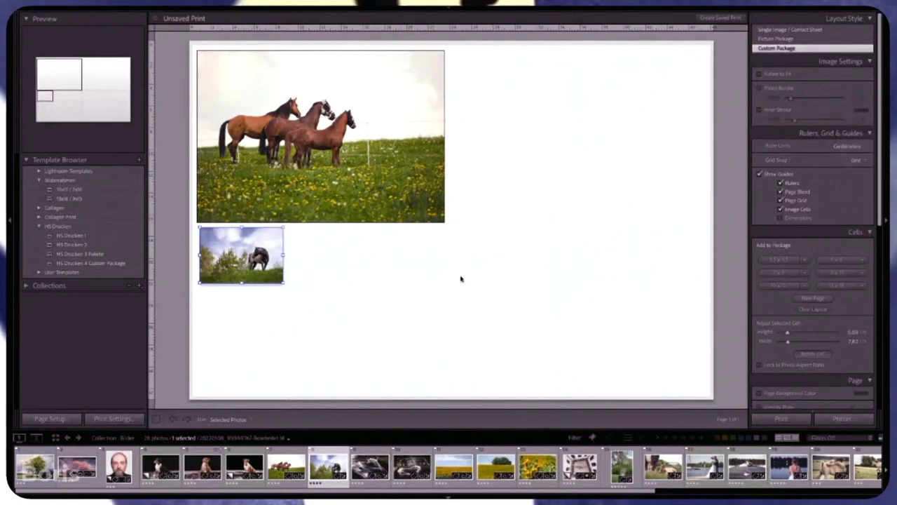
mouse_move(259, 252)
left_mouse_down()
mouse_move(298, 269)
mouse_move(261, 256)
left_mouse_up()
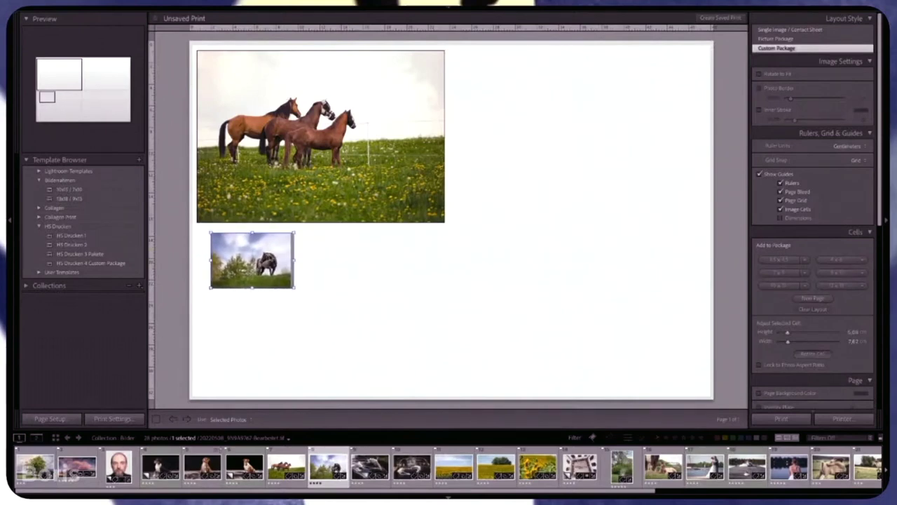
left_click_drag(261, 255, 256, 255)
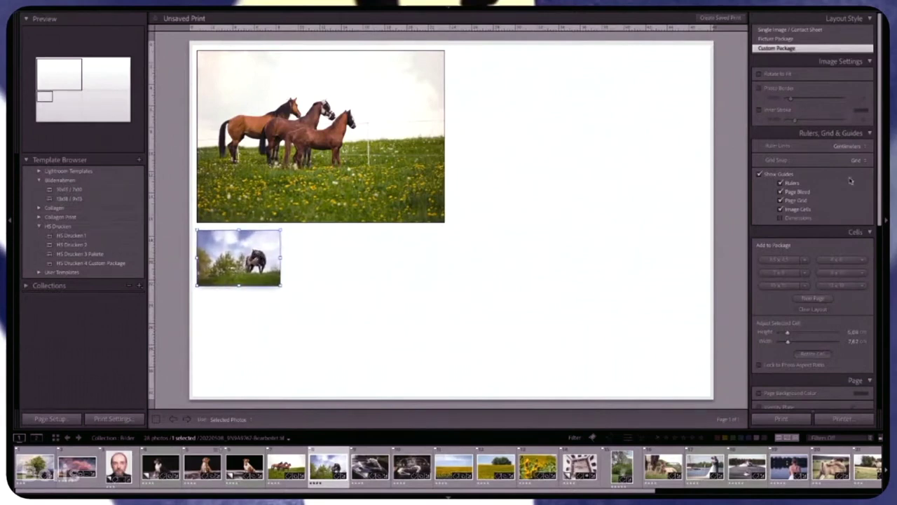
- Set Grid Snap to Cells and drag the small cell to snap beneath the horses photo
left_click(859, 161)
left_click(856, 150)
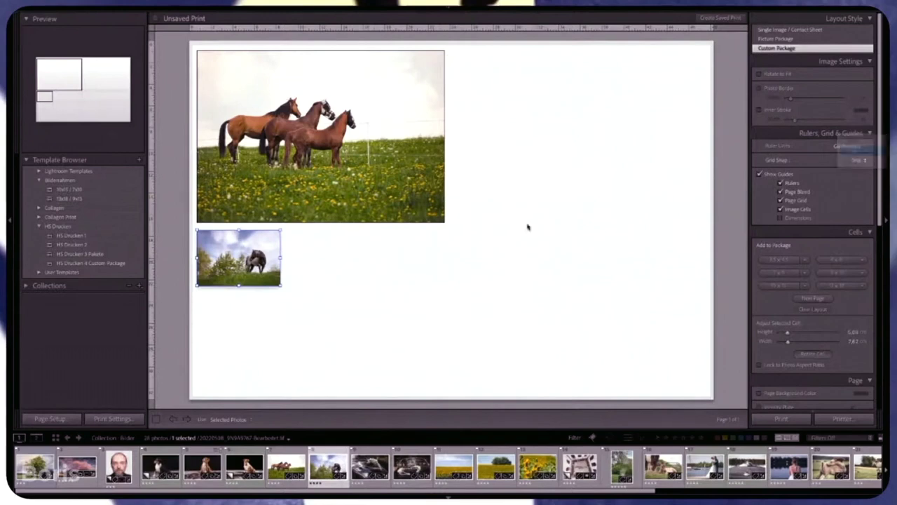
mouse_move(244, 257)
left_mouse_down()
mouse_move(365, 258)
mouse_move(298, 290)
mouse_move(310, 288)
mouse_move(293, 283)
mouse_move(319, 270)
mouse_move(317, 298)
mouse_move(328, 306)
mouse_move(315, 277)
mouse_move(248, 271)
mouse_move(254, 247)
mouse_move(254, 260)
mouse_move(254, 249)
mouse_move(417, 246)
mouse_move(311, 269)
mouse_move(254, 263)
left_mouse_up()
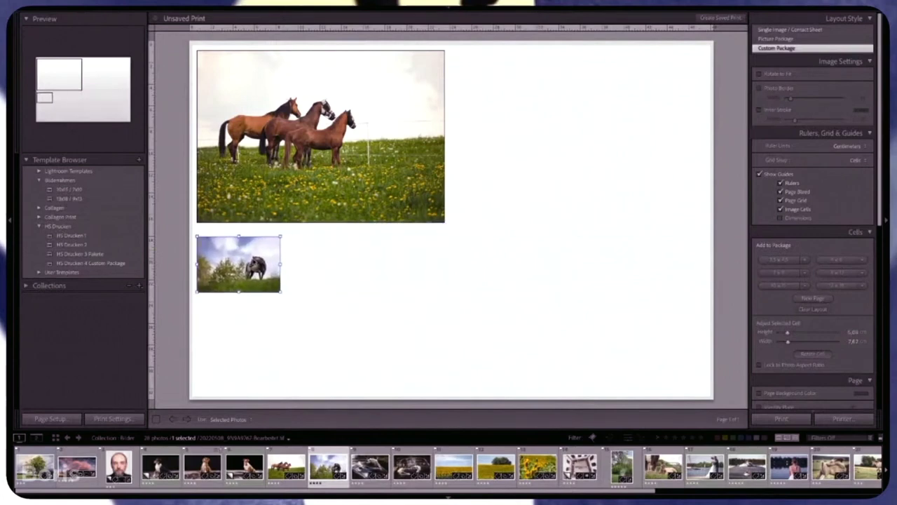
- Switch Grid Snap back to Grid, enlarge the grazing-horse cell, and make both horse cells taller
left_click(859, 161)
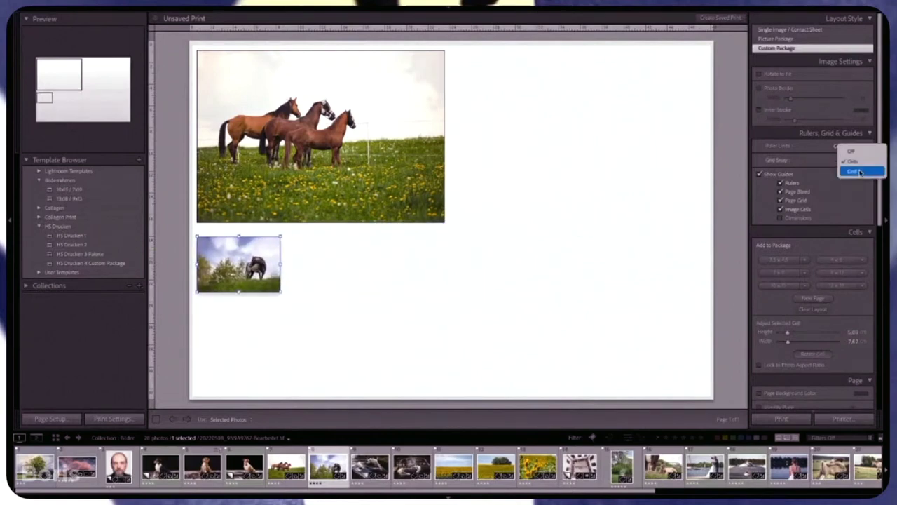
left_click(860, 173)
left_click_drag(265, 246, 269, 254)
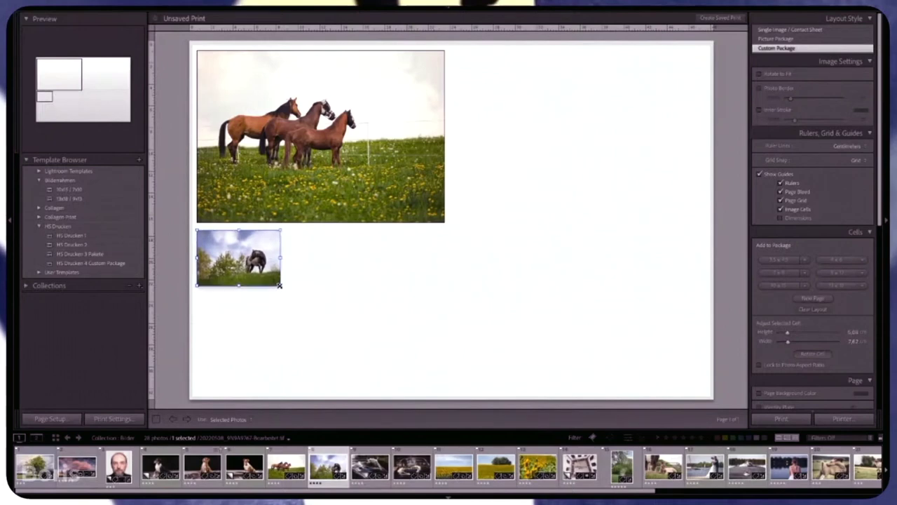
left_click_drag(280, 286, 443, 392)
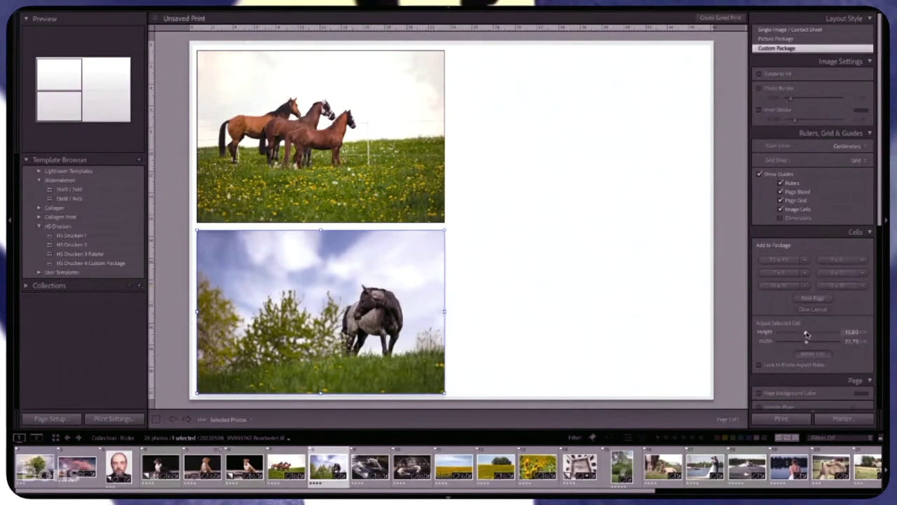
left_click_drag(806, 334, 802, 333)
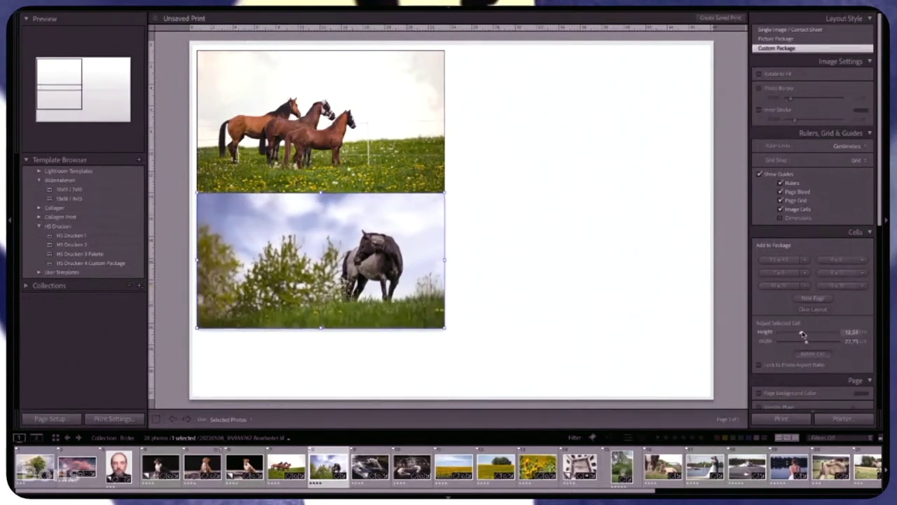
left_click_drag(388, 313, 387, 345)
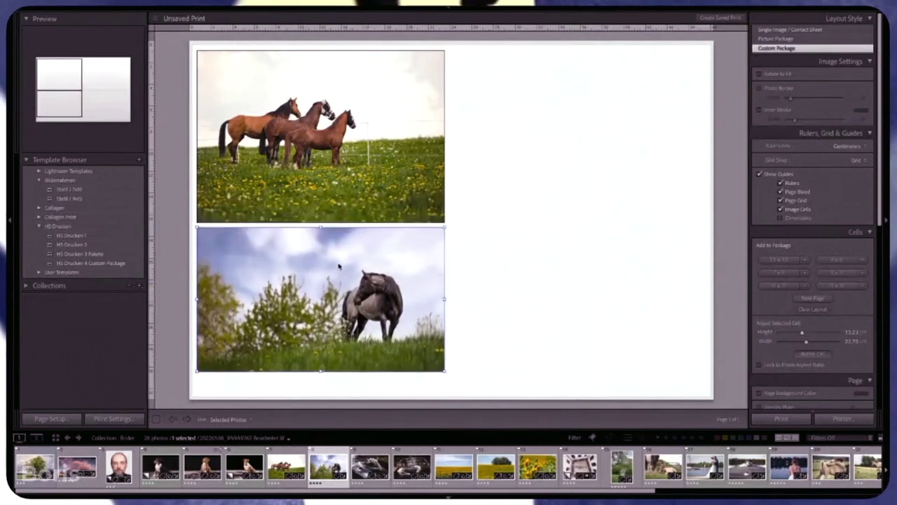
left_click_drag(444, 372, 444, 390)
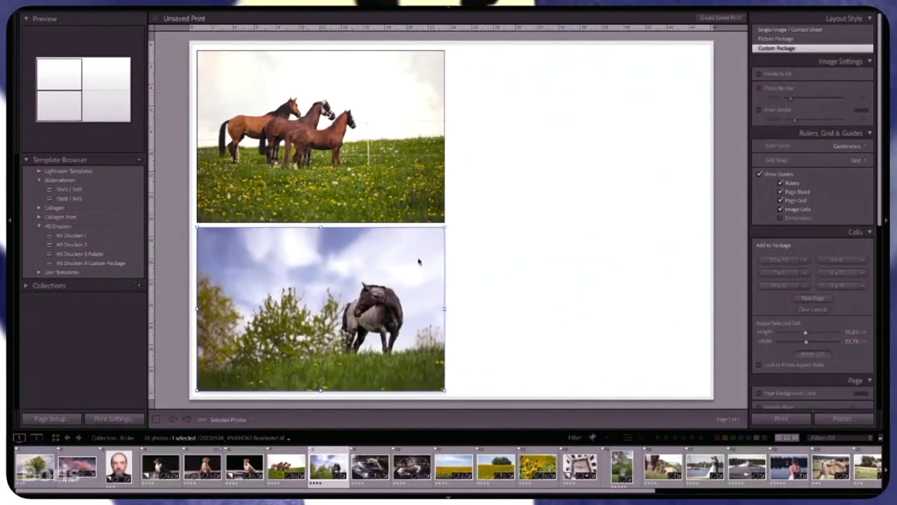
- Widen the upper and lower horse cells to the same right edge
left_click(443, 144)
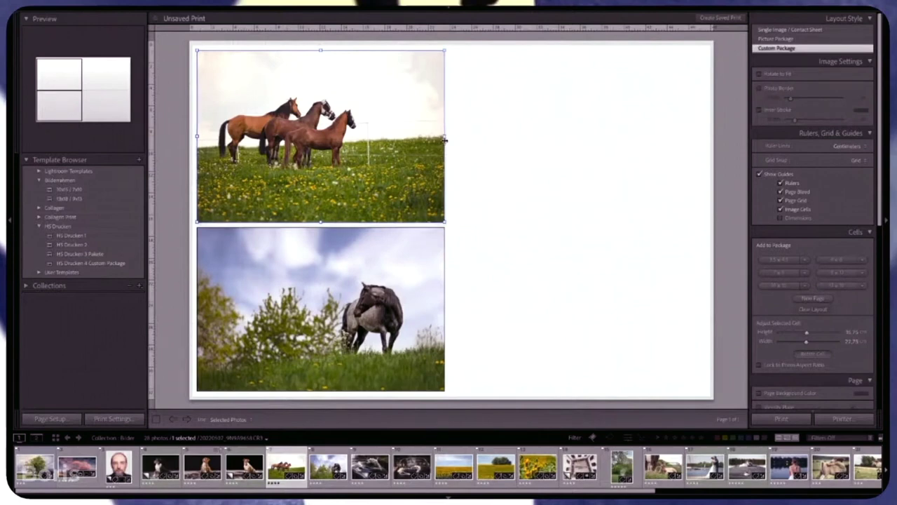
left_click_drag(445, 136, 493, 137)
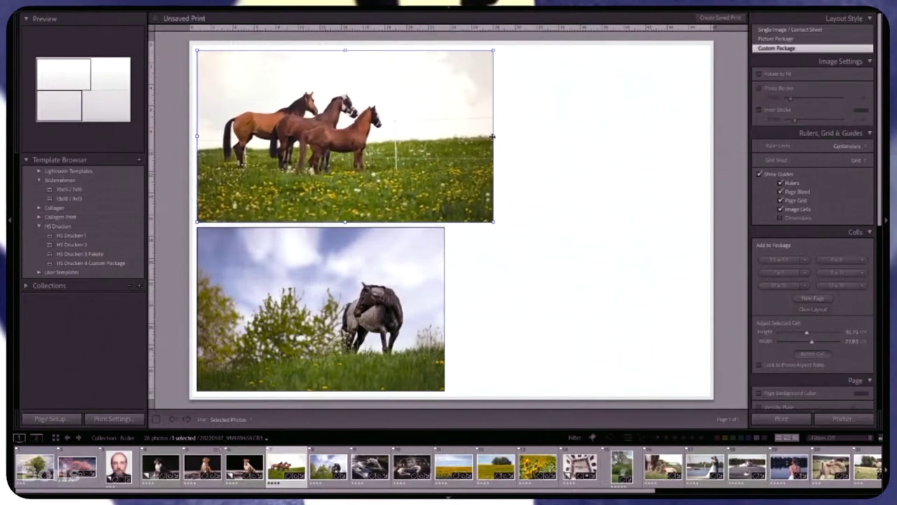
left_click(411, 276)
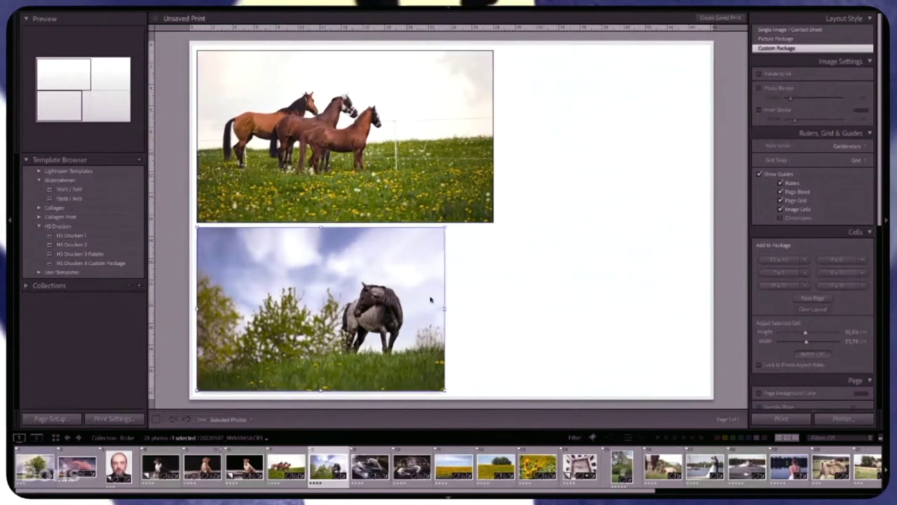
left_click_drag(444, 307, 493, 309)
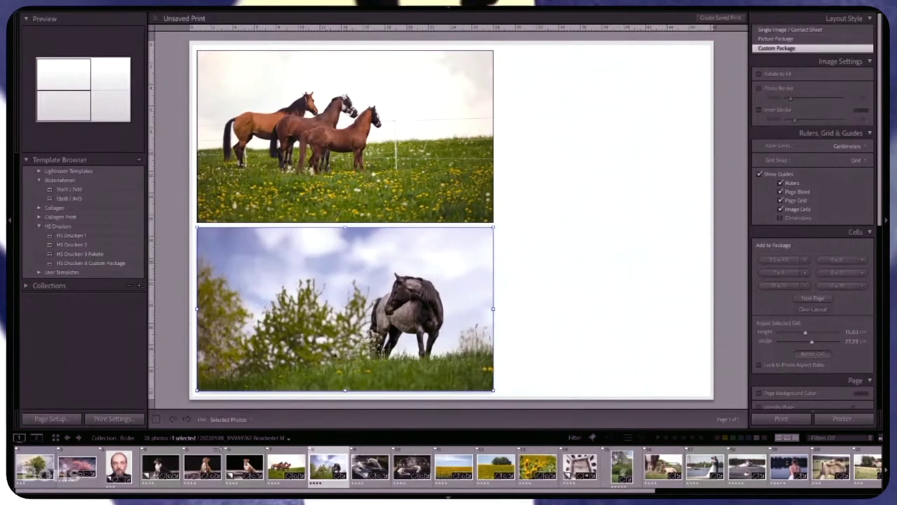
- Add the sunflower-field photo at top-right, enlarge it, and duplicate it twice into a gapless stacked column
mouse_move(459, 469)
left_mouse_down()
mouse_move(547, 82)
mouse_move(537, 78)
left_mouse_up()
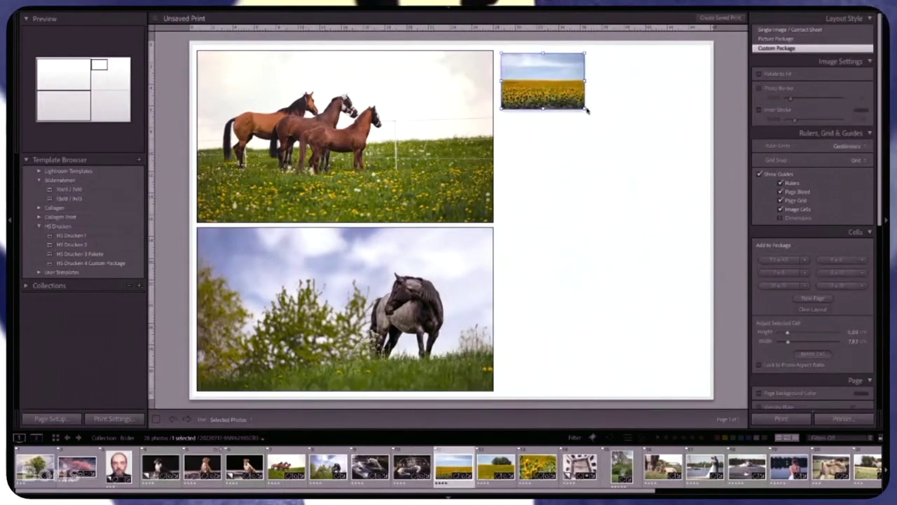
left_click_drag(586, 110, 703, 150)
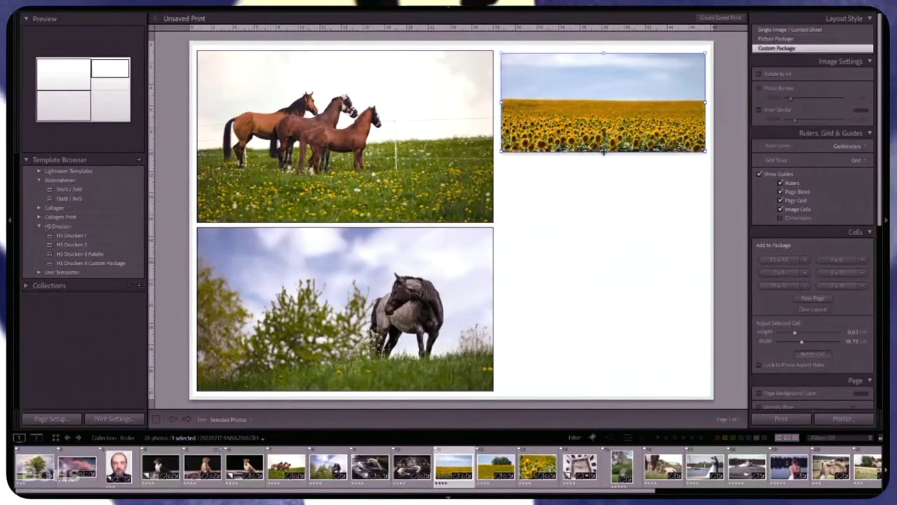
left_click_drag(602, 151, 603, 163)
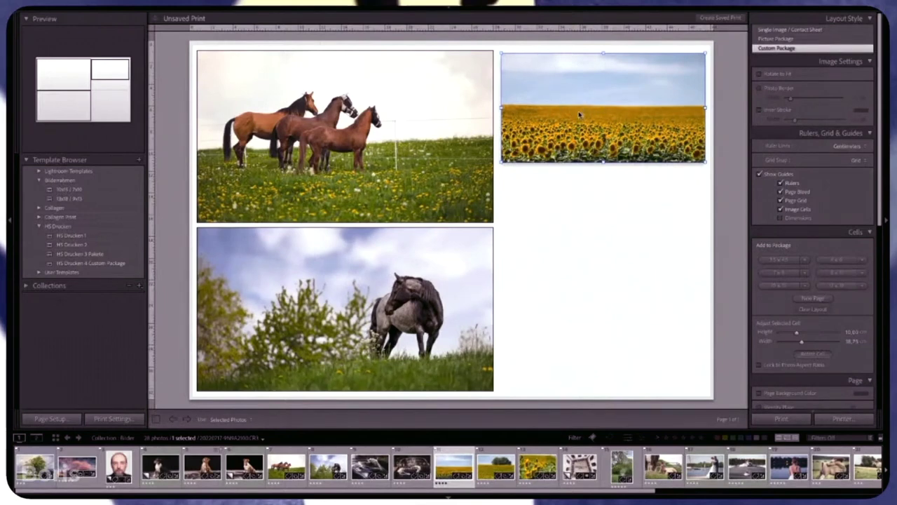
left_click_drag(579, 114, 578, 229)
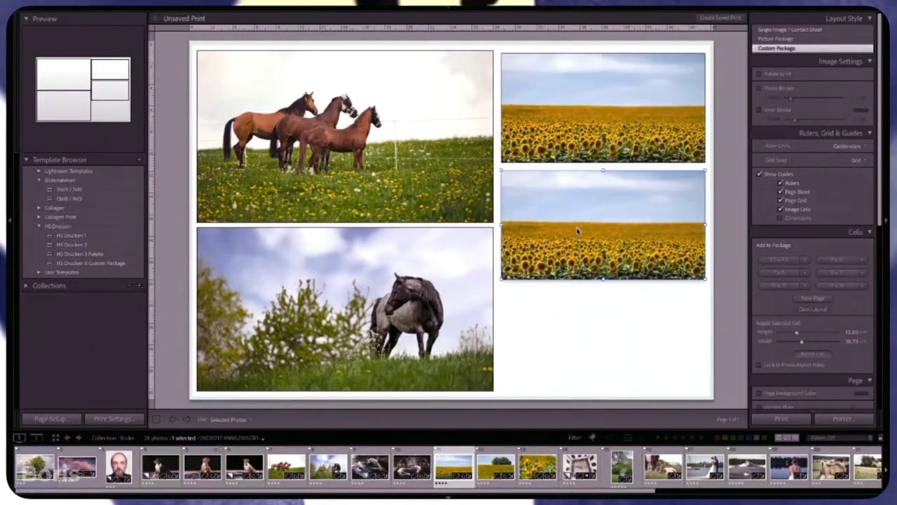
left_click_drag(576, 229, 576, 343)
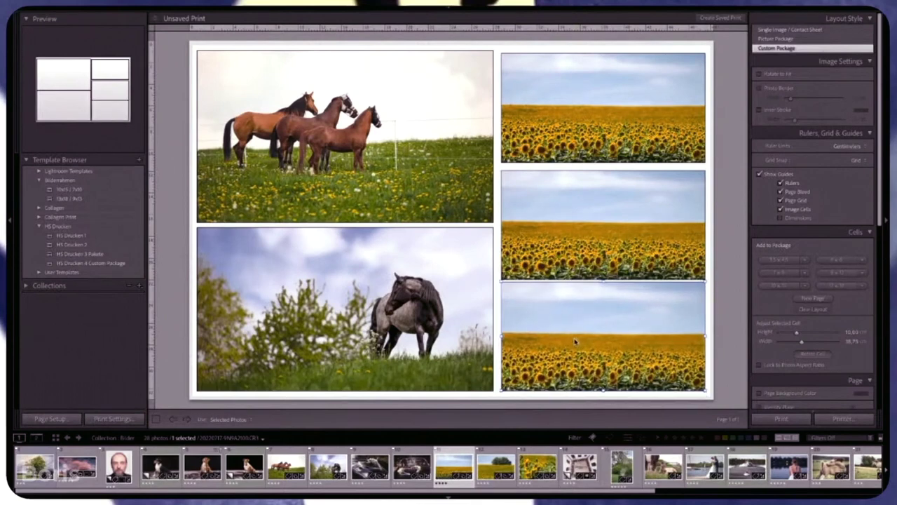
left_click_drag(576, 342, 574, 341)
left_click_drag(572, 225, 570, 220)
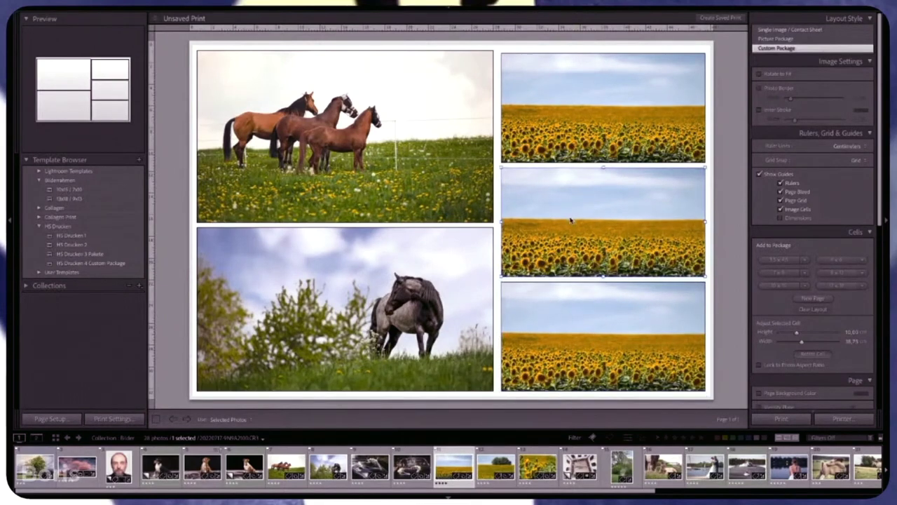
- Place the tree photo top-right and the sunflower close-up bottom-right
left_click(724, 144)
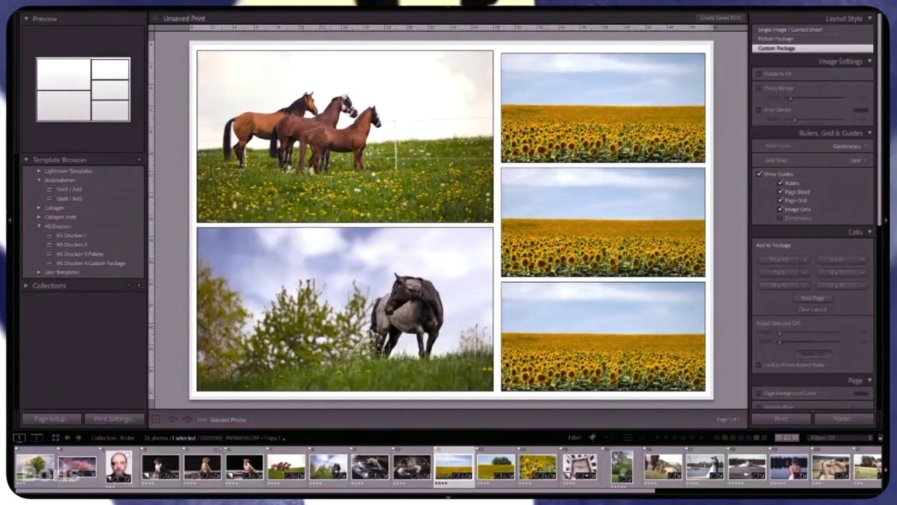
mouse_move(41, 468)
left_mouse_down()
mouse_move(175, 375)
mouse_move(571, 146)
left_mouse_up()
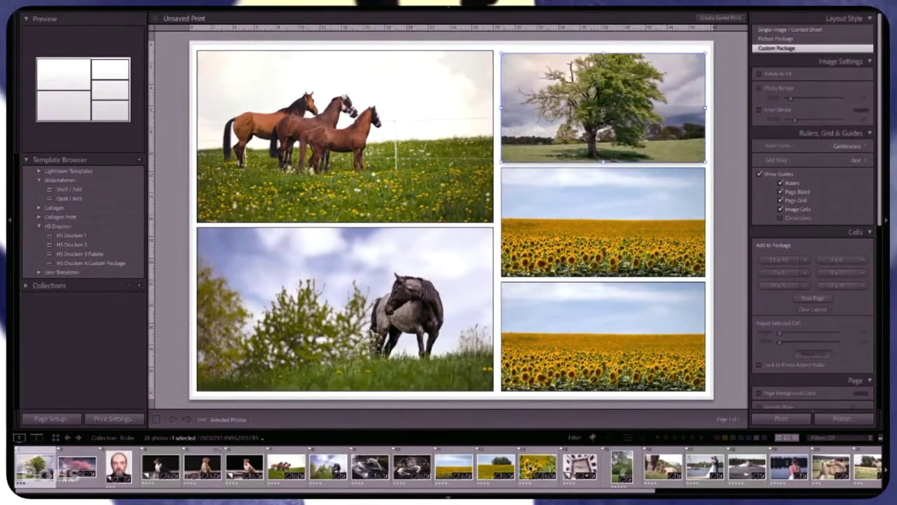
left_click_drag(531, 467, 595, 340)
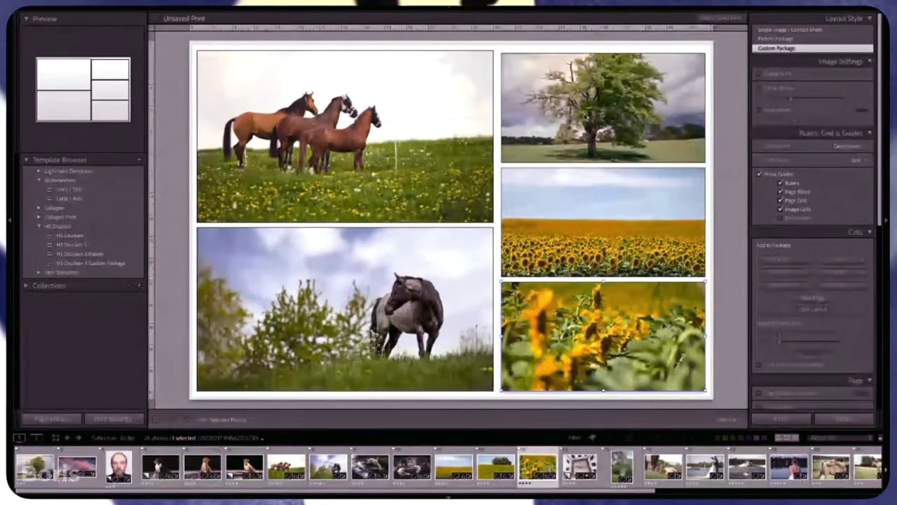
- Reframe the tree larger in its cell and shift the sunflower-field image up
left_click(548, 122)
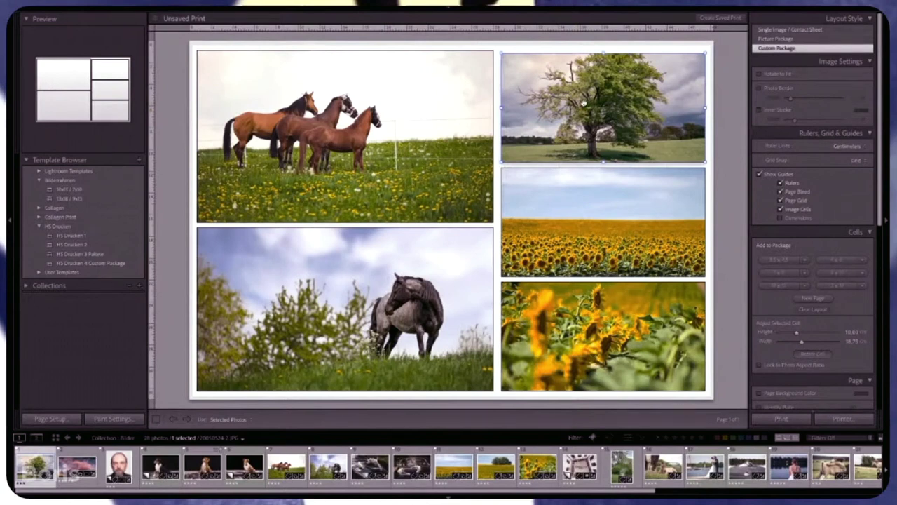
mouse_move(582, 106)
left_mouse_down()
mouse_move(587, 120)
mouse_move(592, 105)
mouse_move(592, 124)
left_mouse_up()
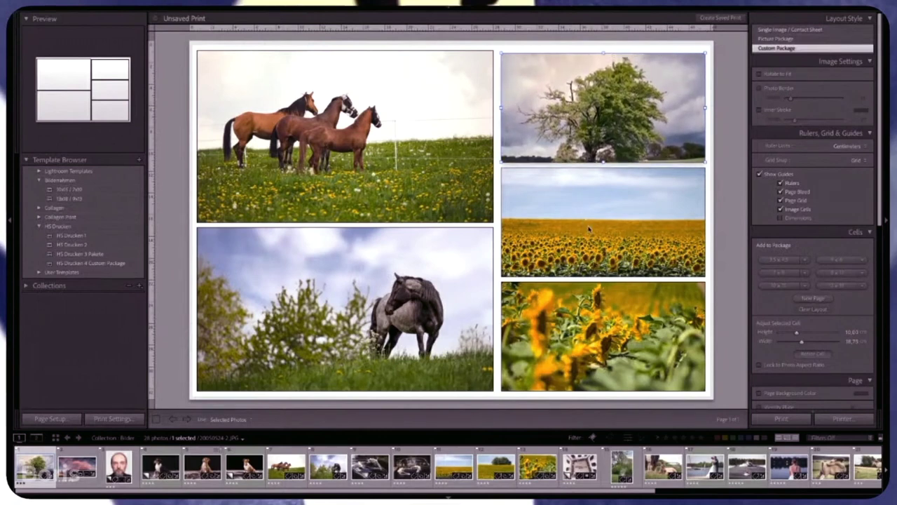
left_click_drag(589, 228, 590, 218)
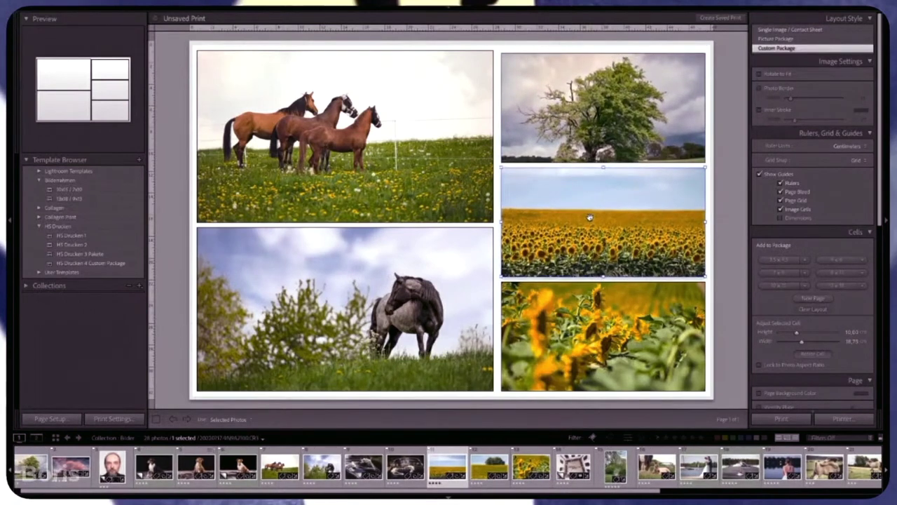
left_click(593, 315)
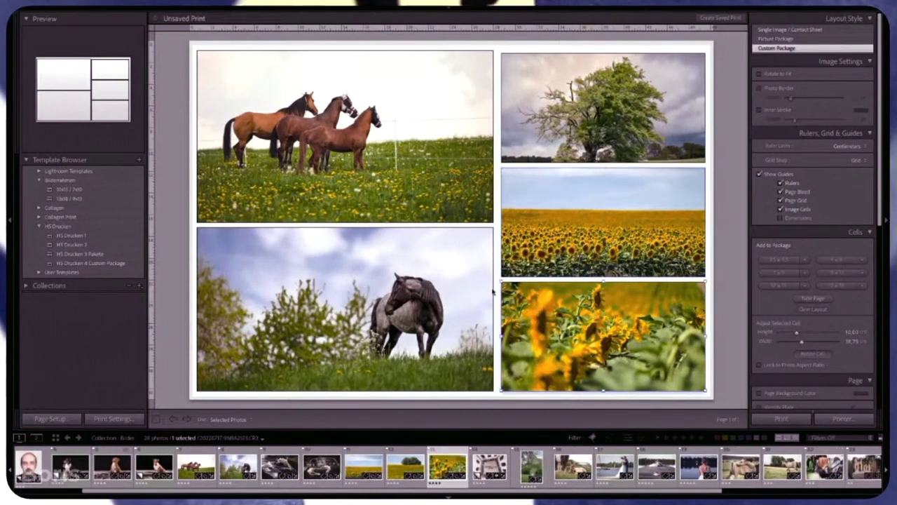
left_click(498, 191)
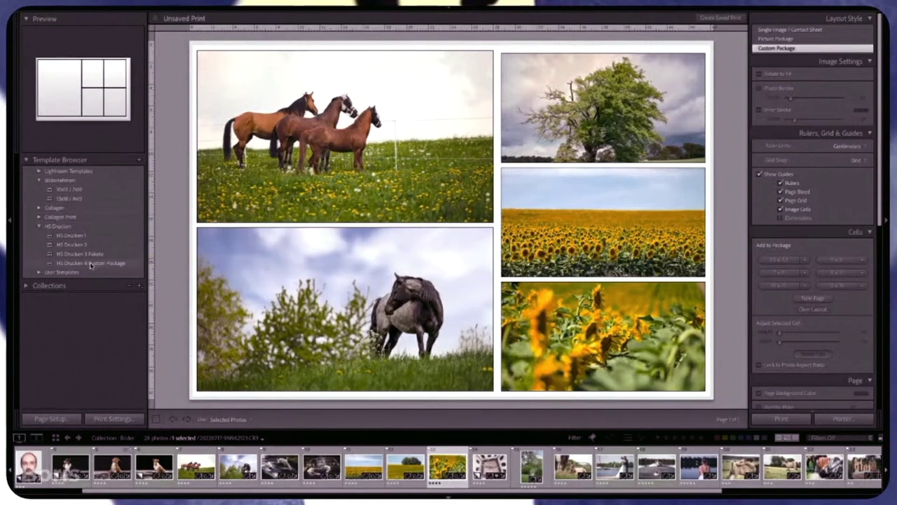
- Update HS Drucken 4 Custom Package with the layout, then save new template 'HS Drucken 4 II' in HS Drucken
right_click(85, 263)
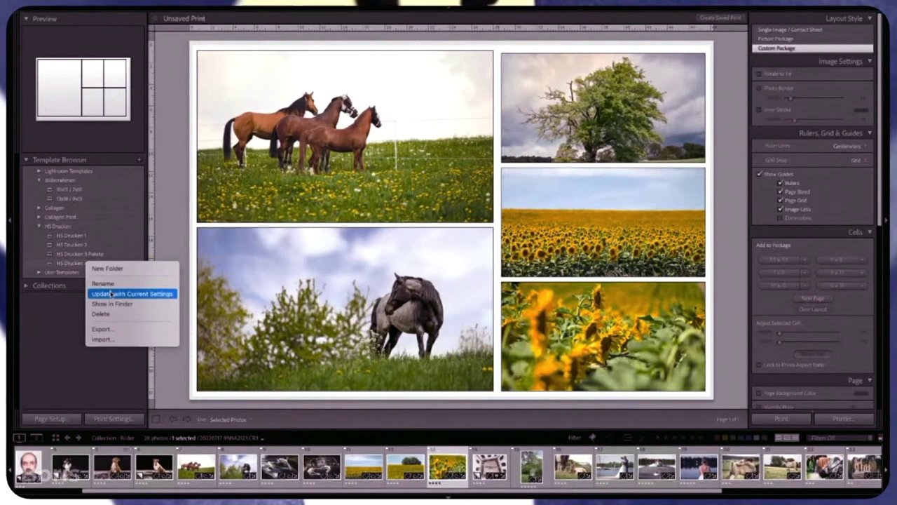
left_click(110, 294)
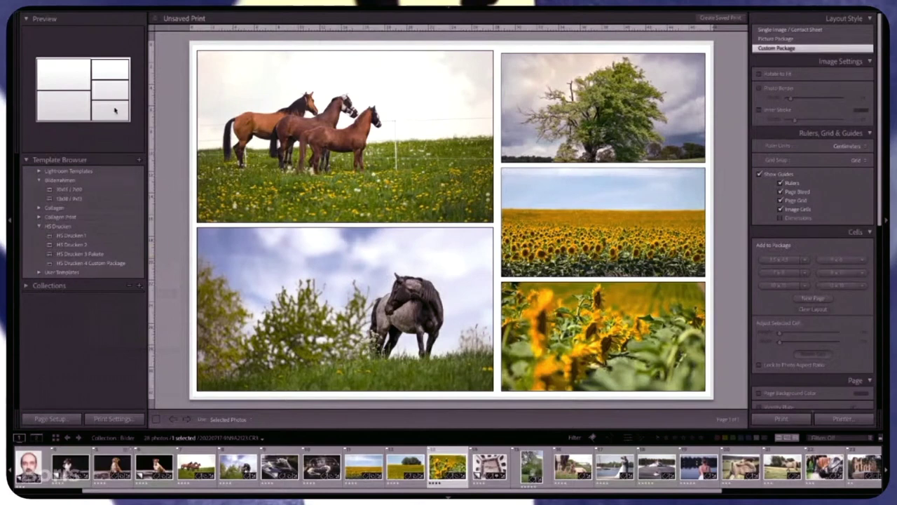
left_click(139, 160)
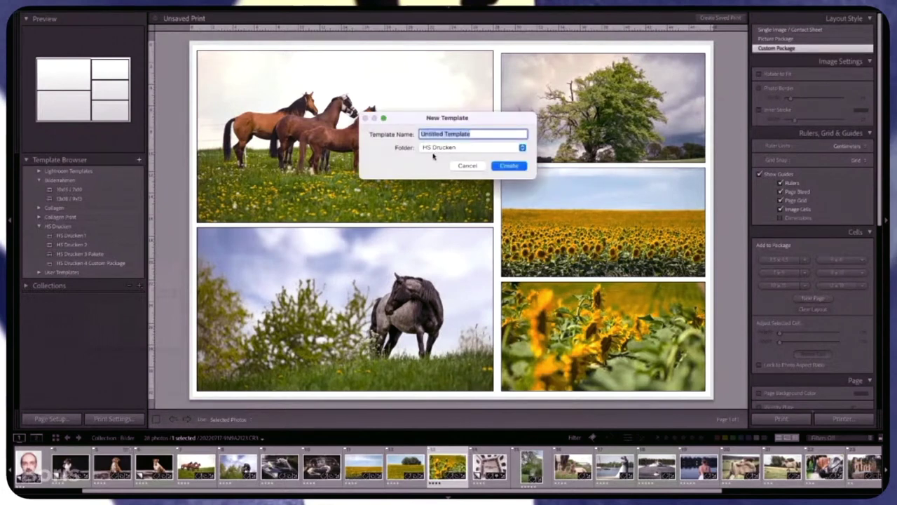
type("HS Drucken 4 B")
left_click(516, 168)
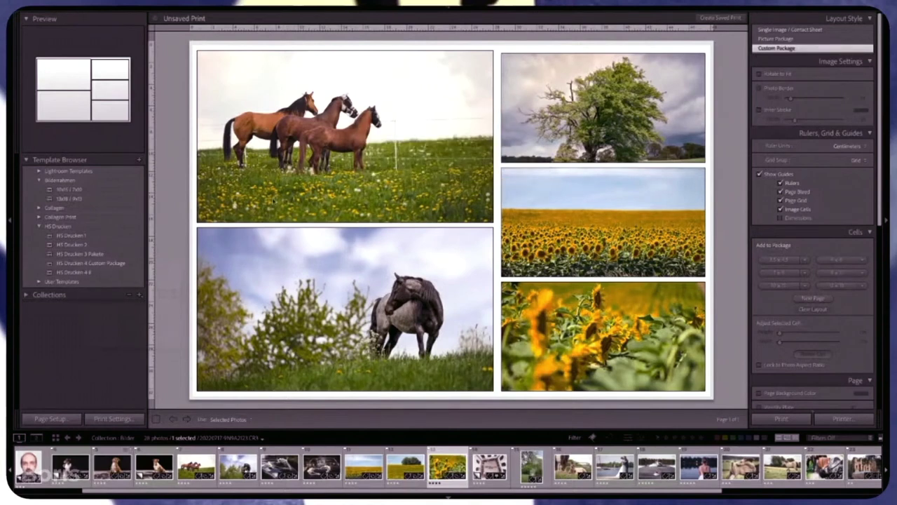
- Resize the horses cell wider and send it to front over the grey-horse cell
left_click(407, 133)
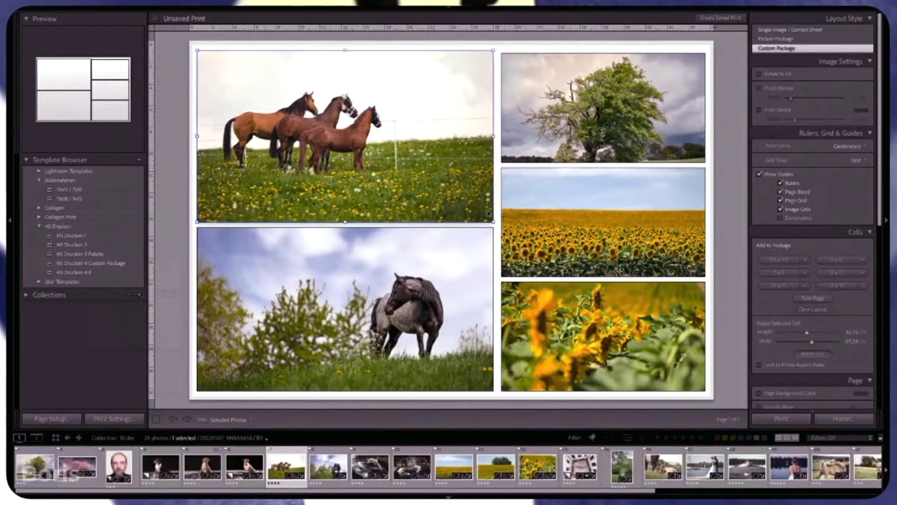
left_click_drag(493, 221, 358, 390)
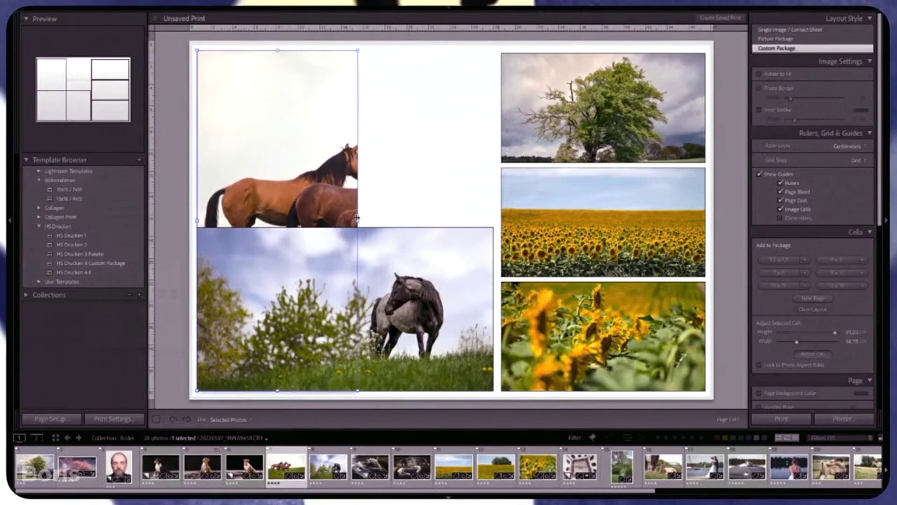
mouse_move(358, 218)
left_mouse_down()
mouse_move(401, 218)
mouse_move(387, 219)
left_mouse_up()
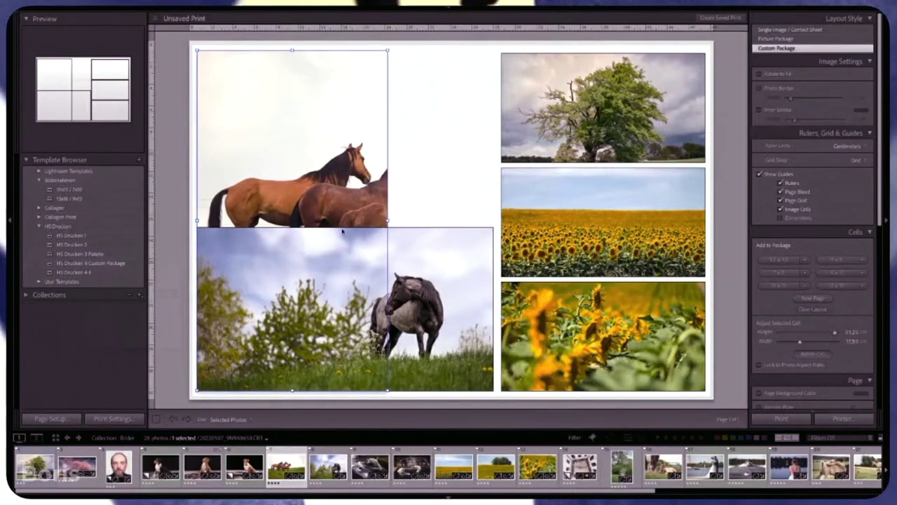
right_click(316, 176)
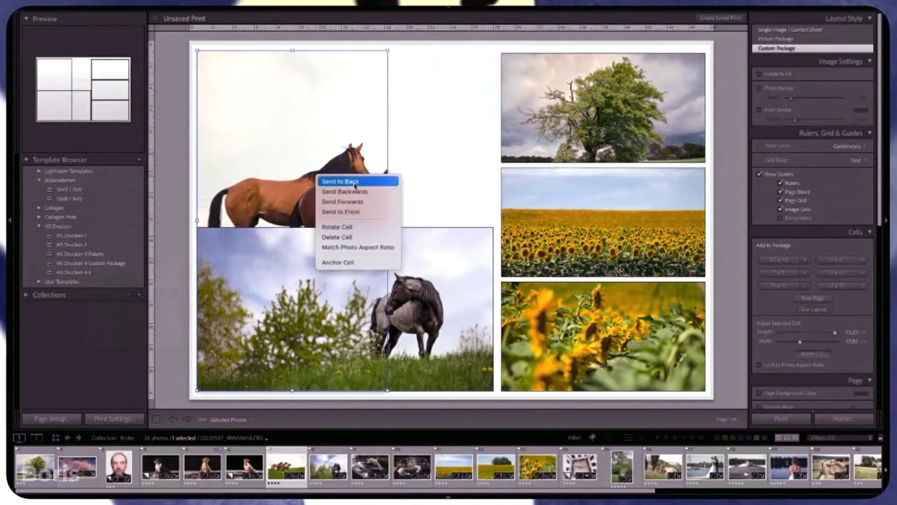
left_click(339, 211)
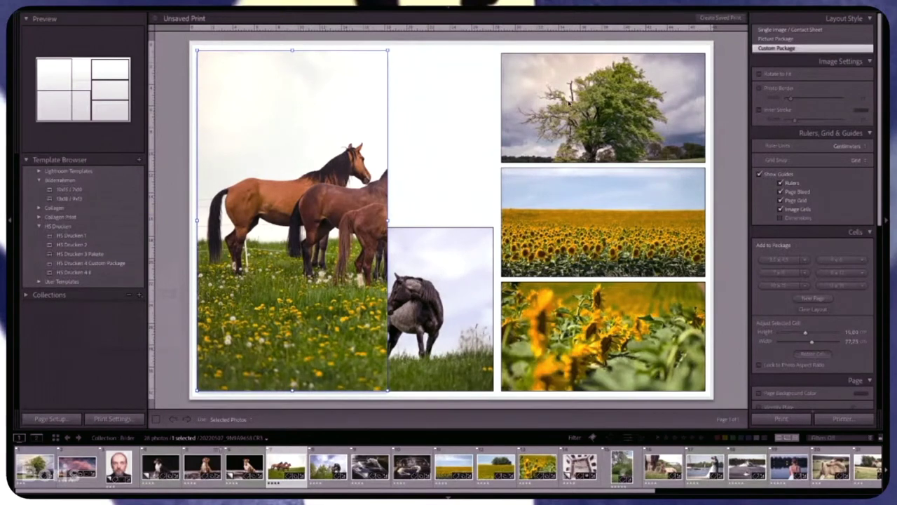
- Move the tree beside the horses and stretch the grey-horse cell into a tall column
left_click_drag(578, 99, 472, 98)
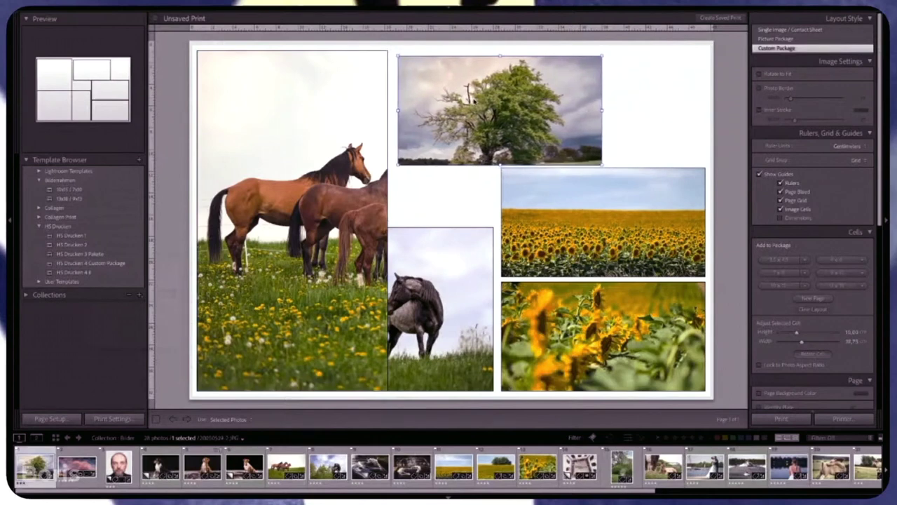
left_click_drag(598, 106, 515, 106)
left_click_drag(592, 201, 486, 202)
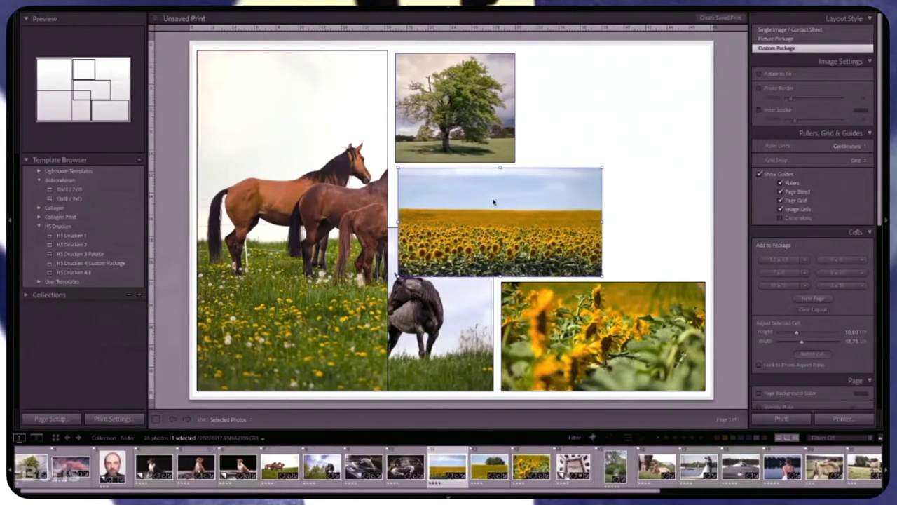
mouse_move(448, 309)
left_mouse_down()
mouse_move(597, 130)
mouse_move(645, 134)
left_mouse_up()
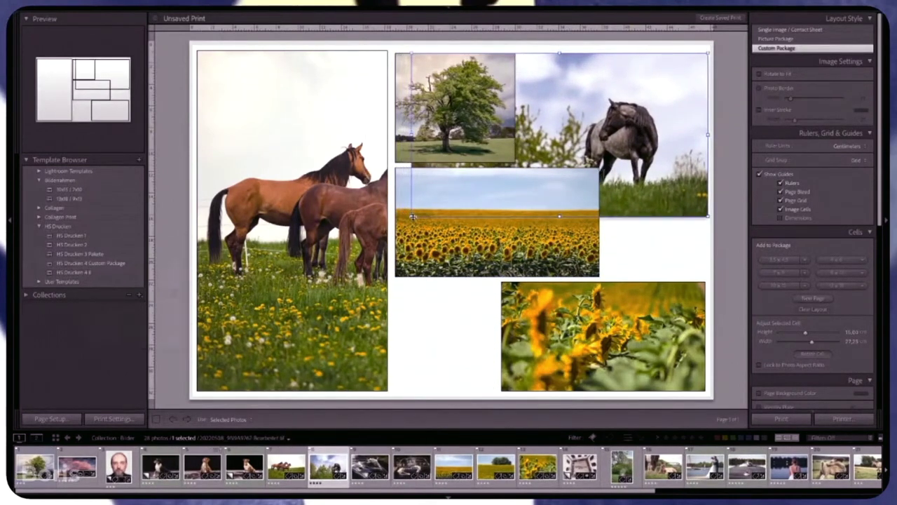
left_click_drag(411, 216, 535, 393)
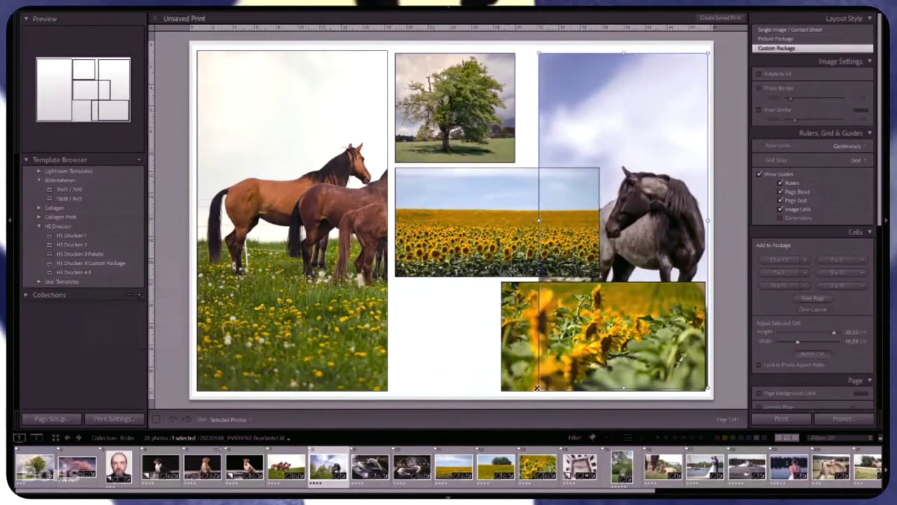
- Stack the sunflower-field and sunflower close-up cells under the tree at its width
left_click(489, 255)
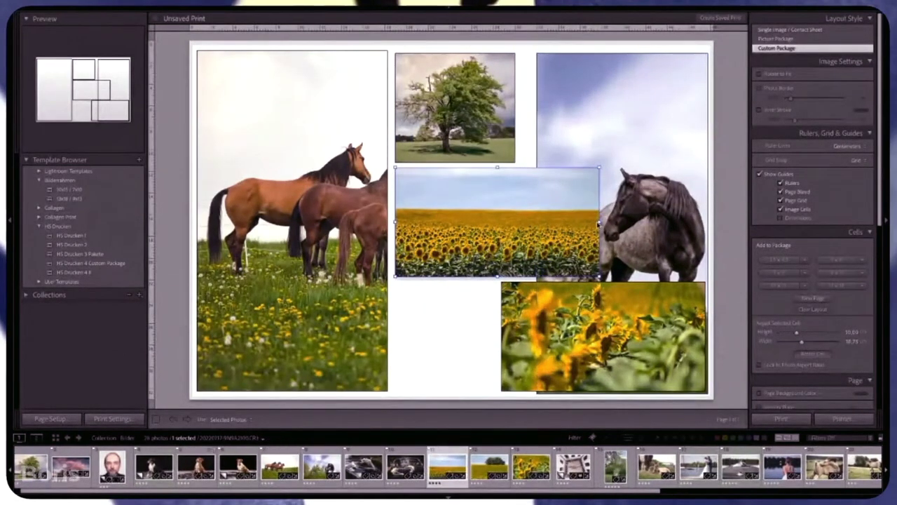
left_click_drag(490, 224, 490, 226)
left_click_drag(599, 225, 514, 224)
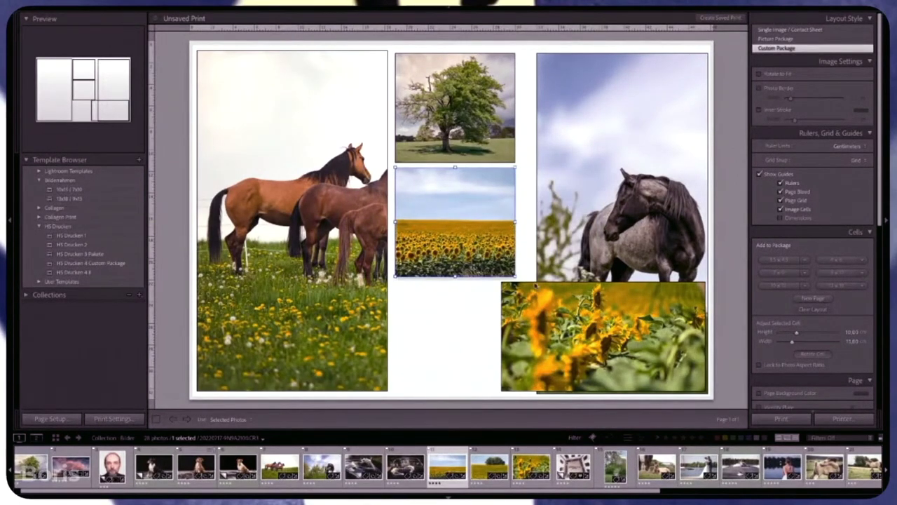
left_click(541, 298)
left_click_drag(542, 298, 437, 298)
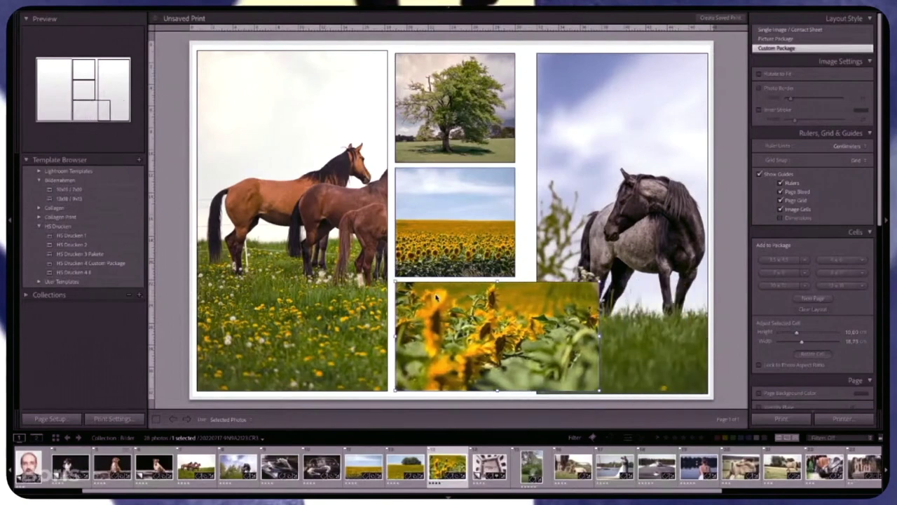
left_click_drag(599, 336, 515, 337)
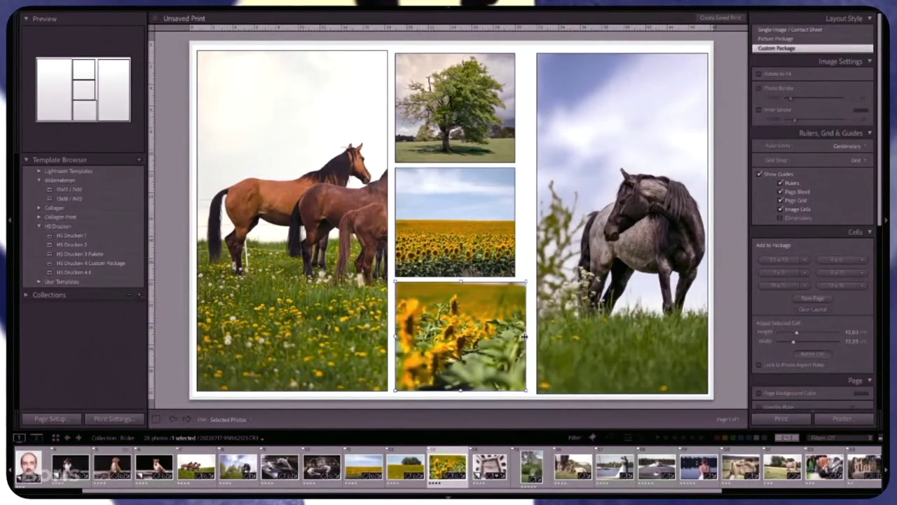
- Widen the grey-horse cell and align the tree and sunflower cells' edges
left_click(539, 233)
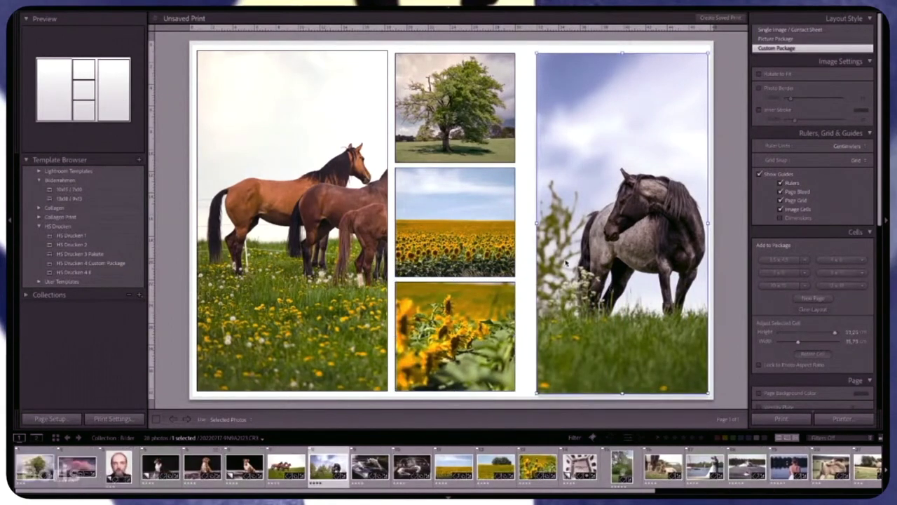
left_click_drag(535, 225, 523, 224)
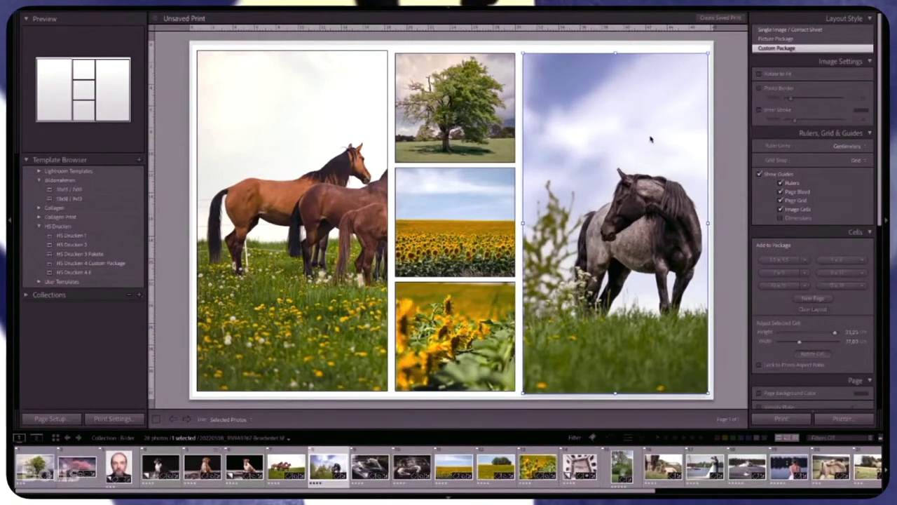
left_click_drag(617, 165, 613, 160)
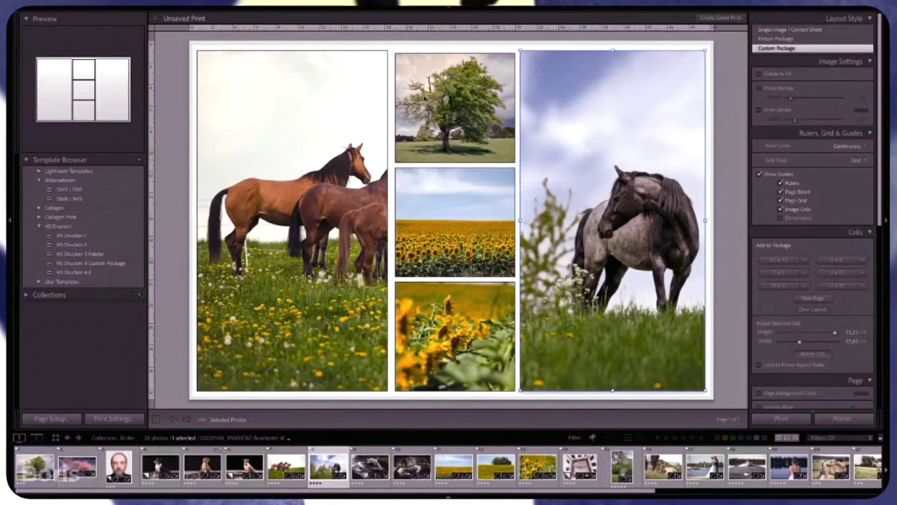
left_click_drag(433, 99, 430, 95)
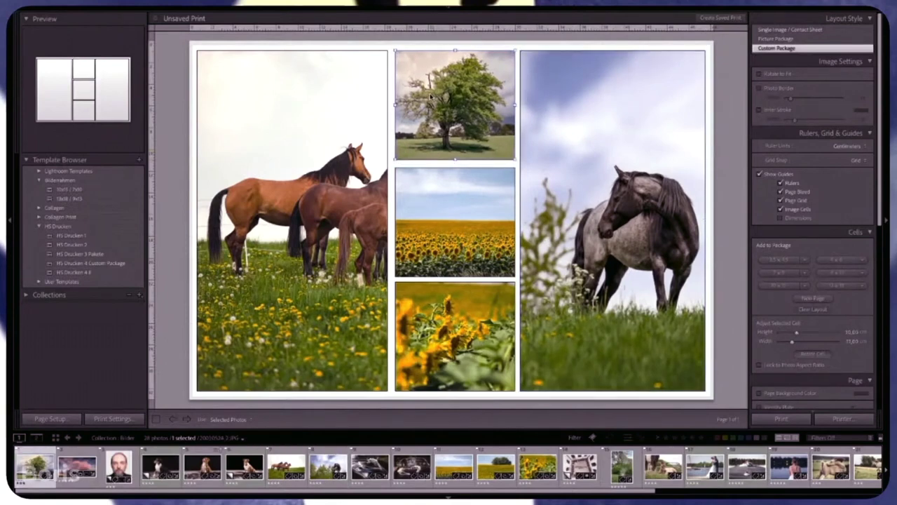
left_click_drag(454, 199, 452, 196)
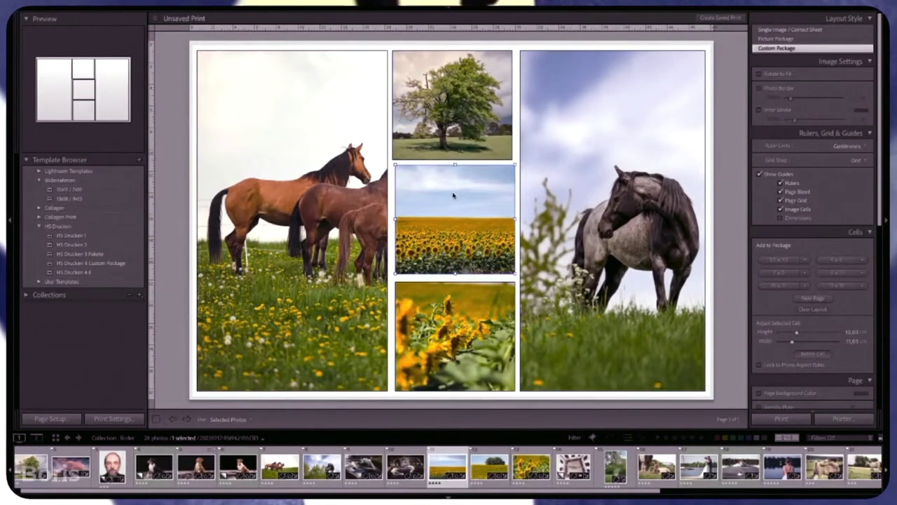
left_click_drag(457, 298, 454, 296)
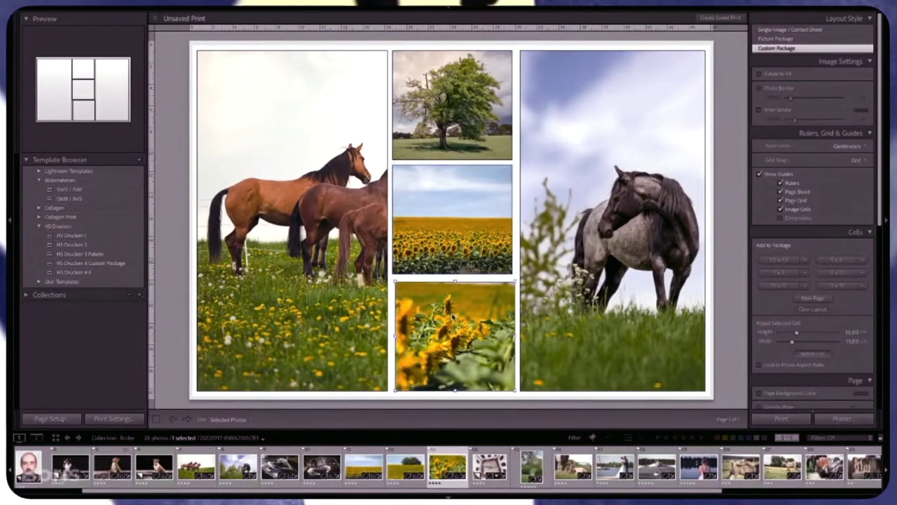
- Pan the left photo to show all three brown horses and recentre the grey horse
left_click_drag(442, 221, 443, 223)
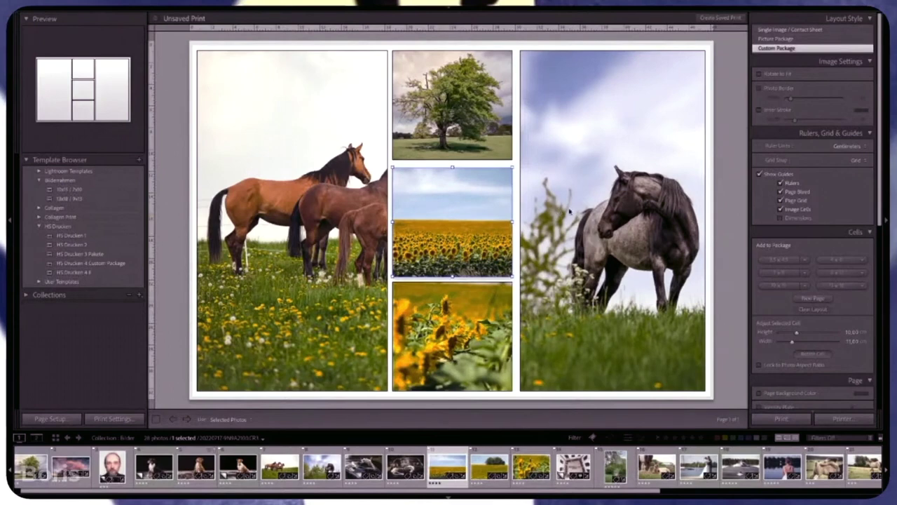
left_click(561, 211)
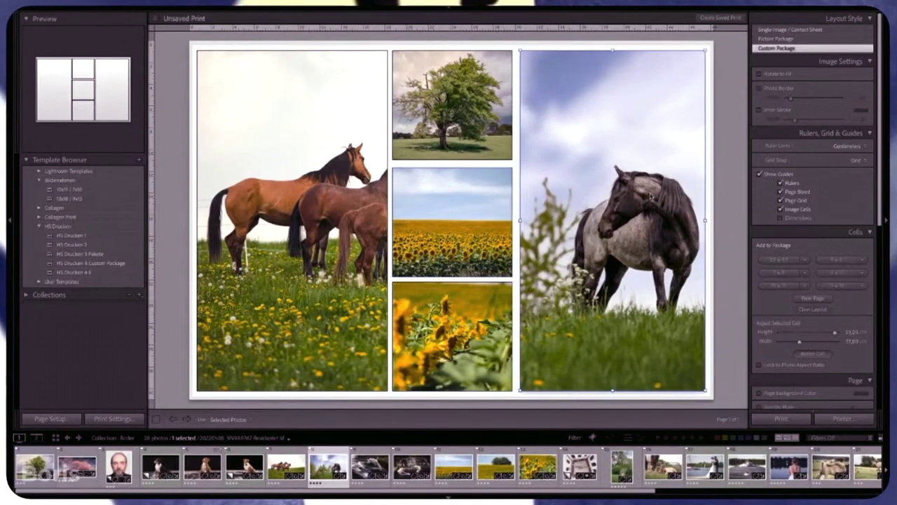
left_click(729, 184)
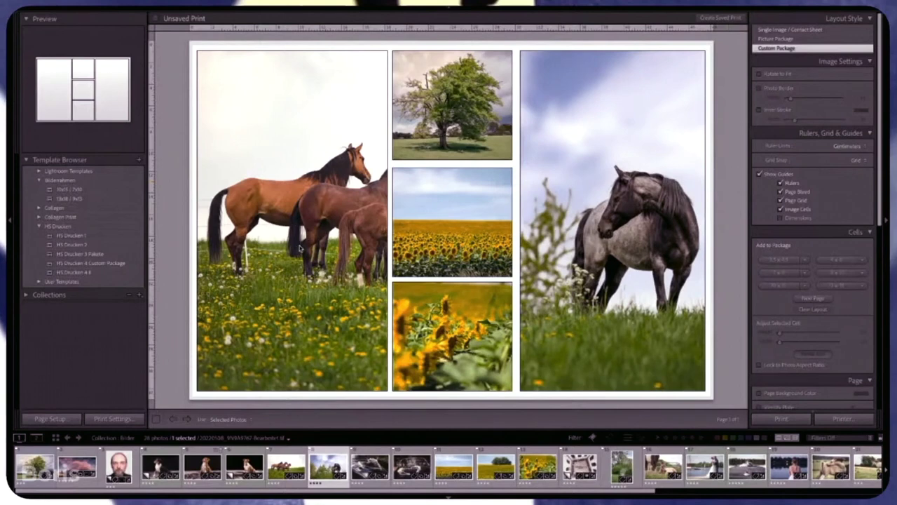
left_click(322, 249)
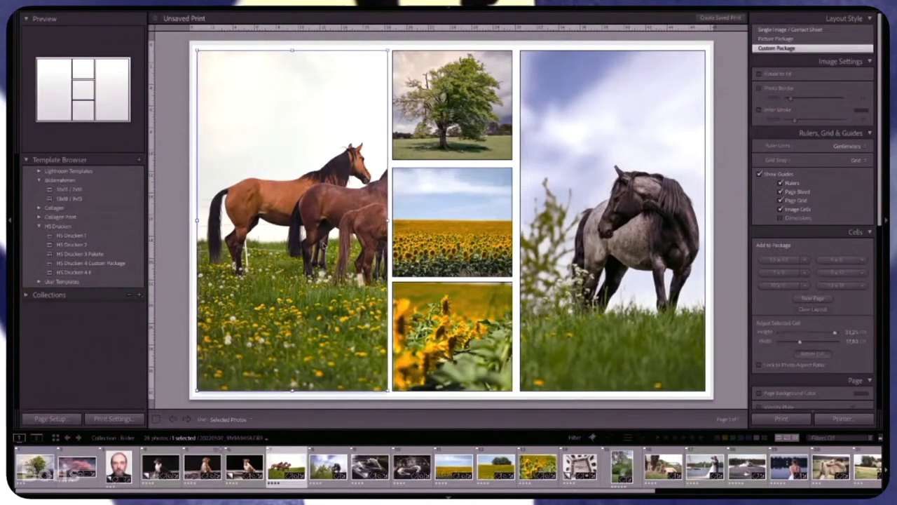
left_click_drag(322, 246, 215, 246)
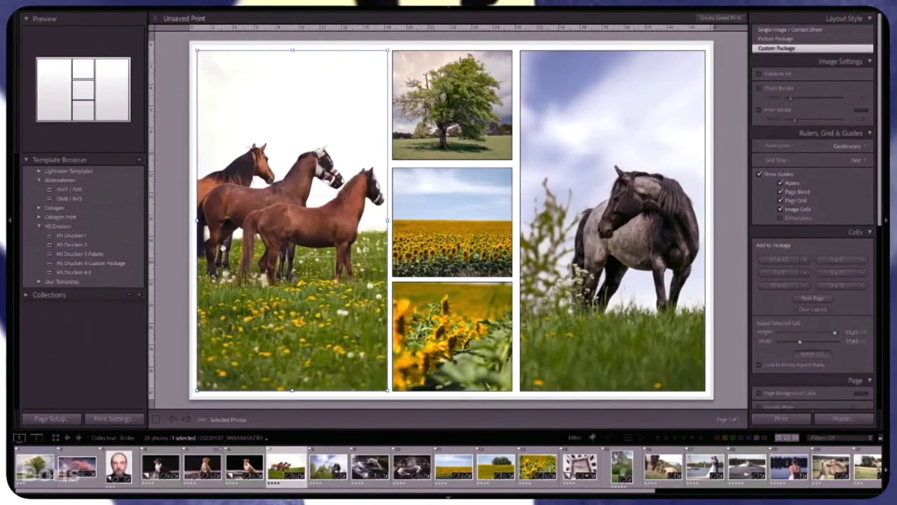
left_click(609, 248)
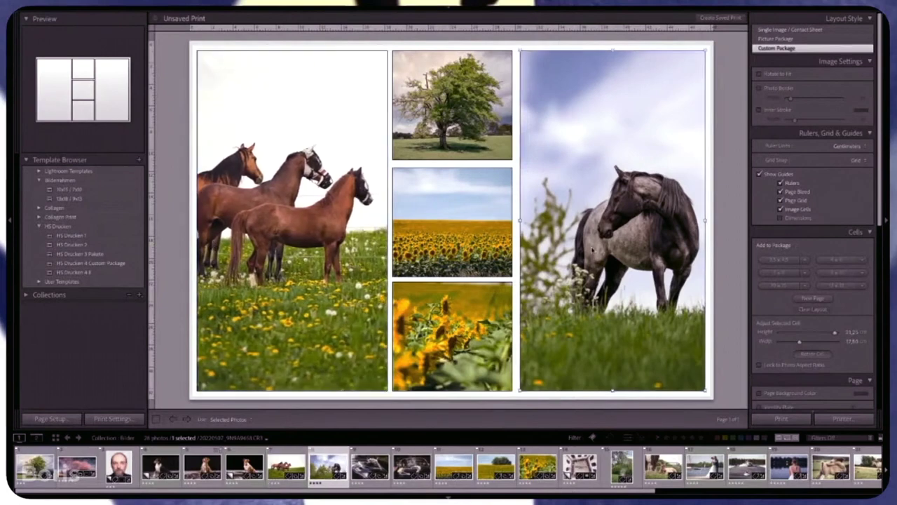
left_click_drag(610, 248, 599, 248)
left_click(475, 117)
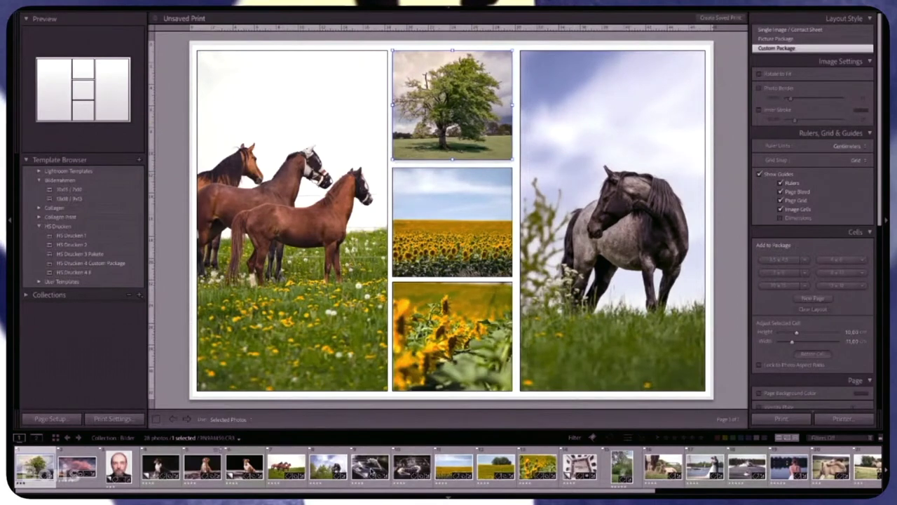
- Put new photos in the bottom-middle and right cells and the bride-from-behind left
left_click_drag(370, 468, 449, 354)
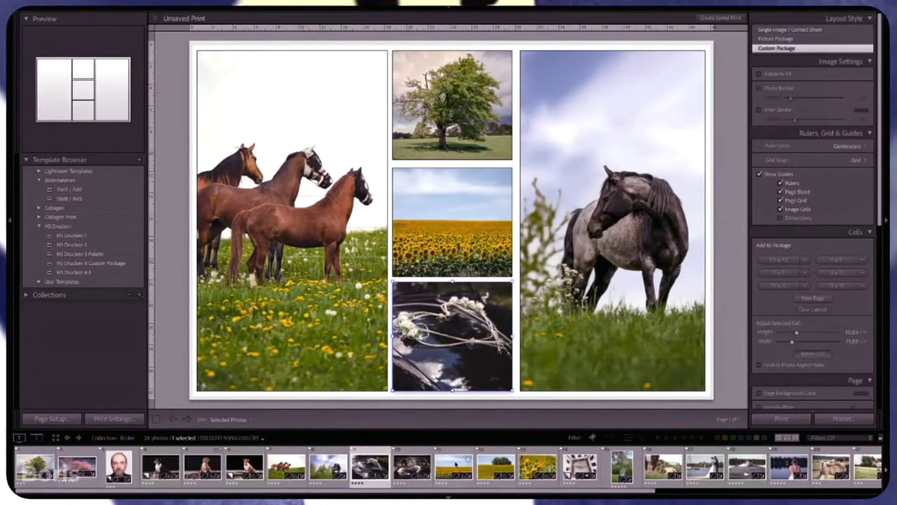
scroll(456, 466, "down", 3)
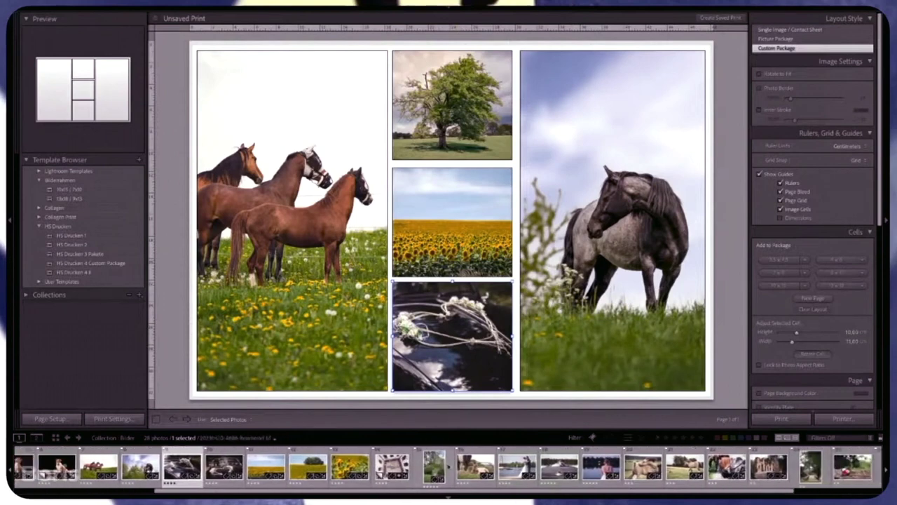
left_click_drag(519, 466, 564, 354)
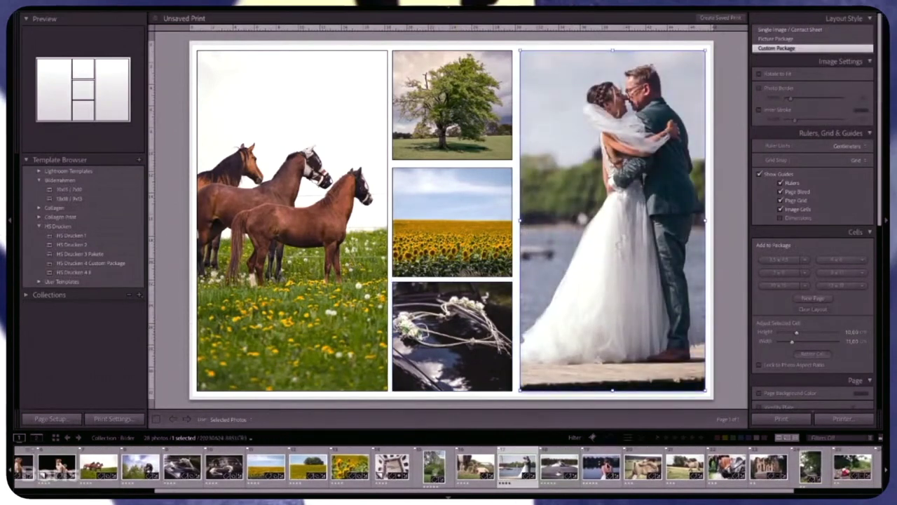
left_click_drag(601, 466, 344, 300)
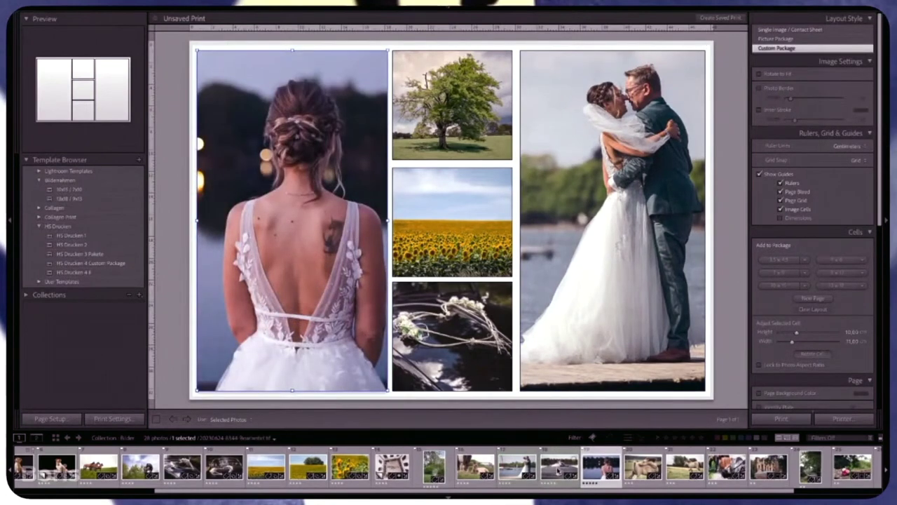
- Replace the tree with the couple on the pier and the sunflower field with a horse photo
mouse_move(559, 469)
left_mouse_down()
mouse_move(454, 204)
mouse_move(452, 133)
left_mouse_up()
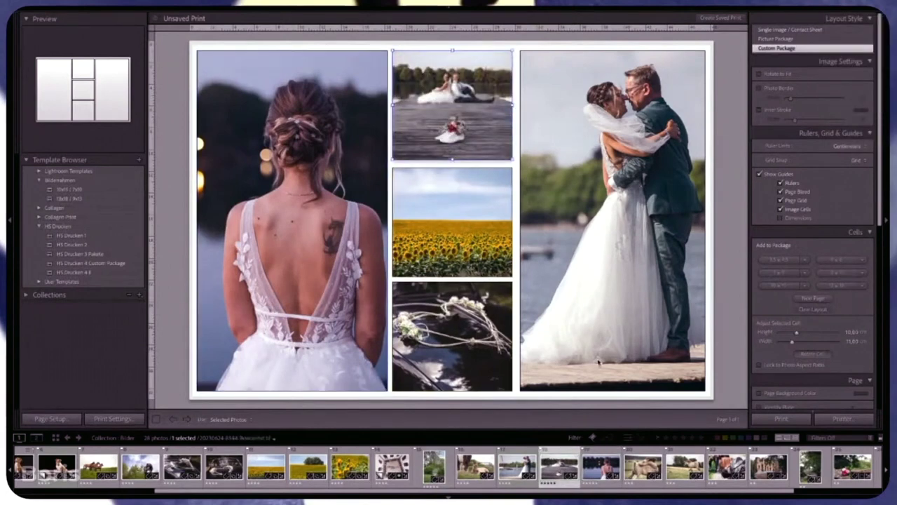
scroll(449, 466, "right", 2)
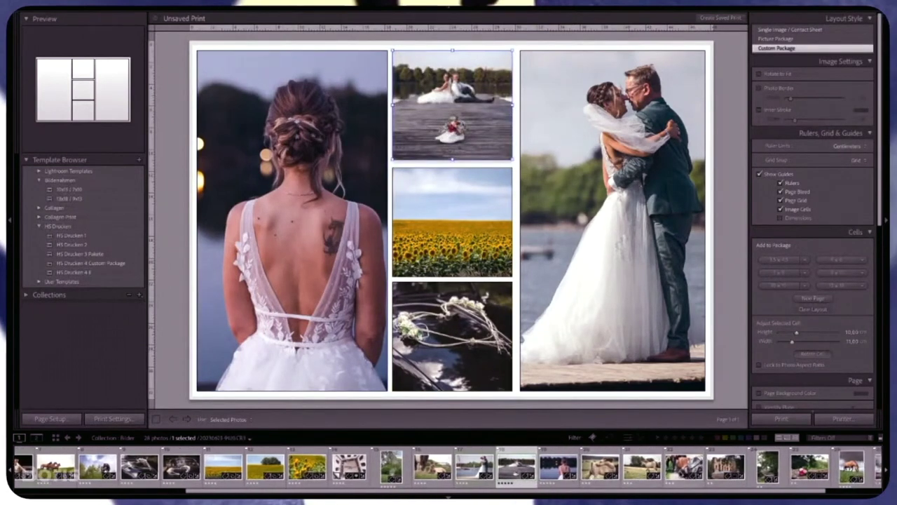
left_click_drag(684, 466, 448, 225)
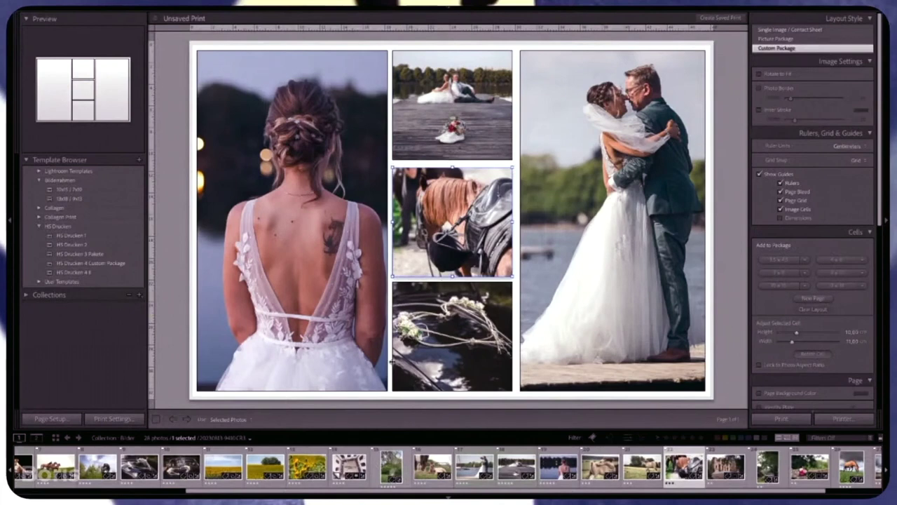
left_click(724, 135)
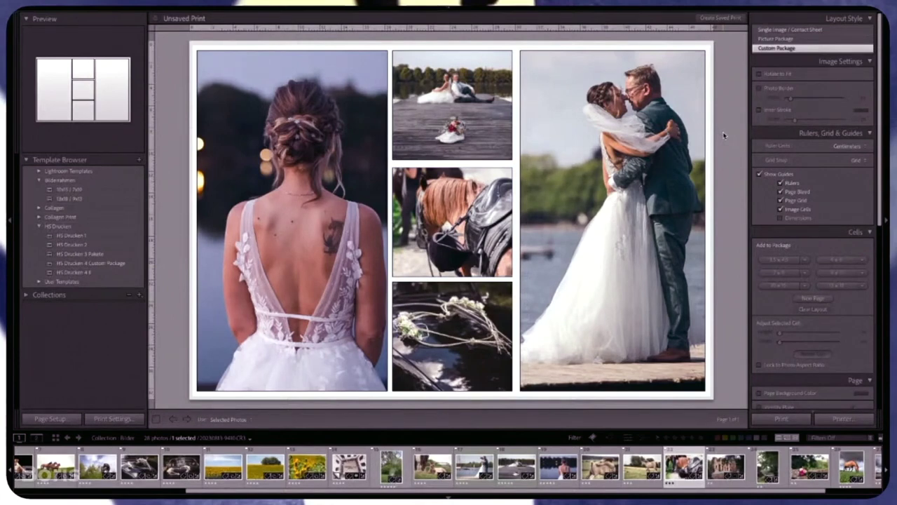
- Toggle the guides off and on, then update the saved template with the current settings
left_click(775, 175)
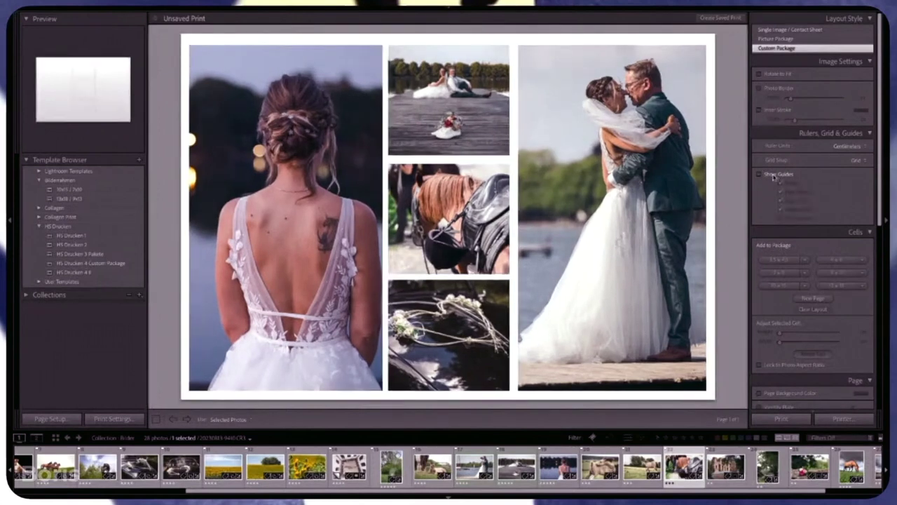
left_click(748, 178)
right_click(91, 273)
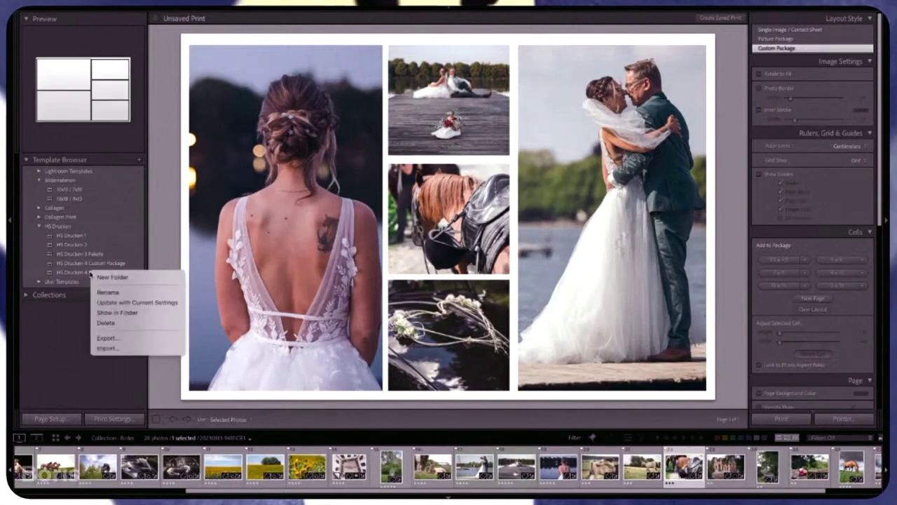
left_click(112, 303)
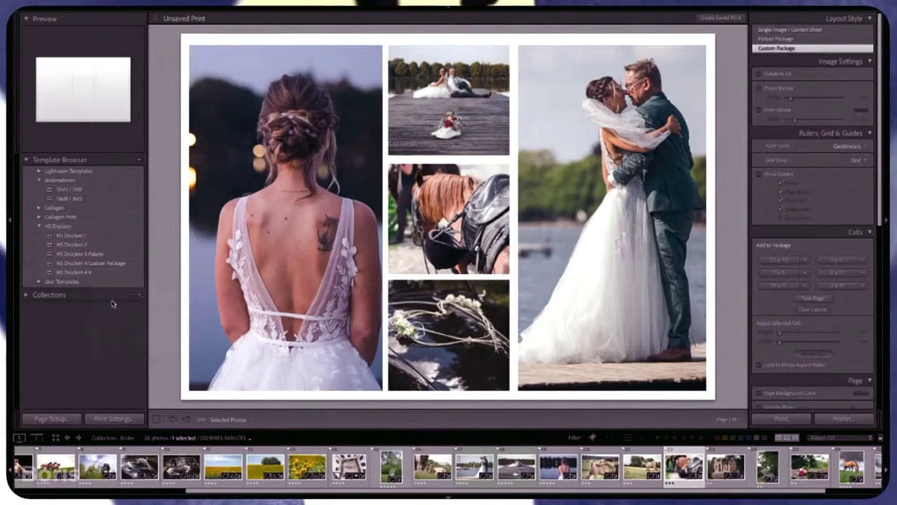
- Switch between the two HS Drucken templates, ending on the empty three-column layout
left_click(93, 266)
left_click(91, 272)
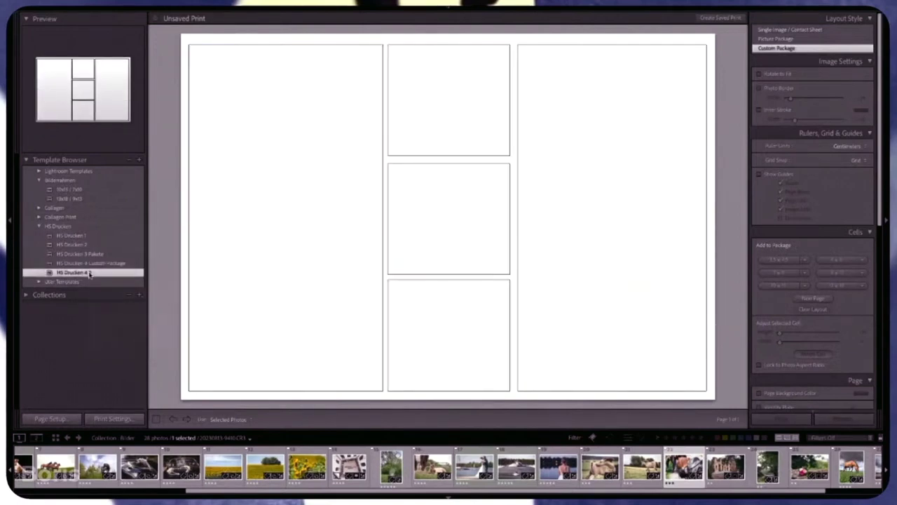
left_click(90, 264)
left_click(87, 273)
left_click(89, 263)
left_click(89, 273)
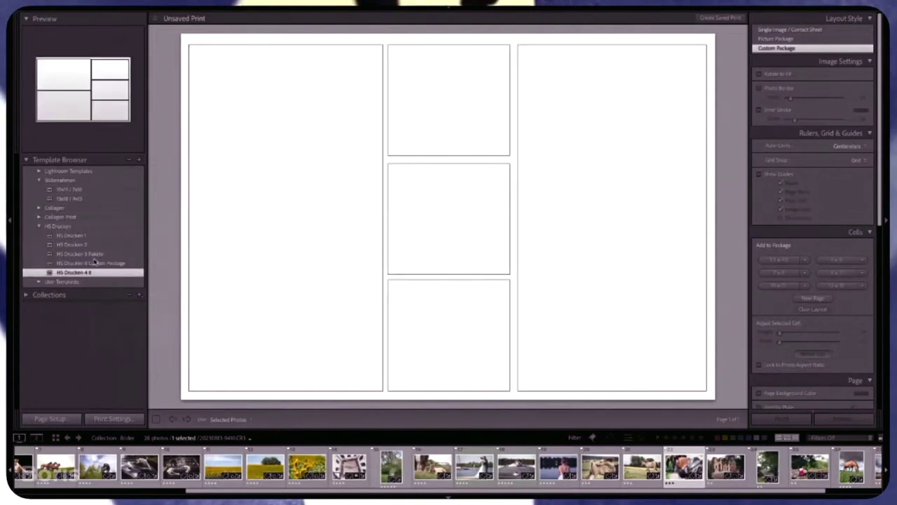
left_click(93, 264)
left_click(91, 272)
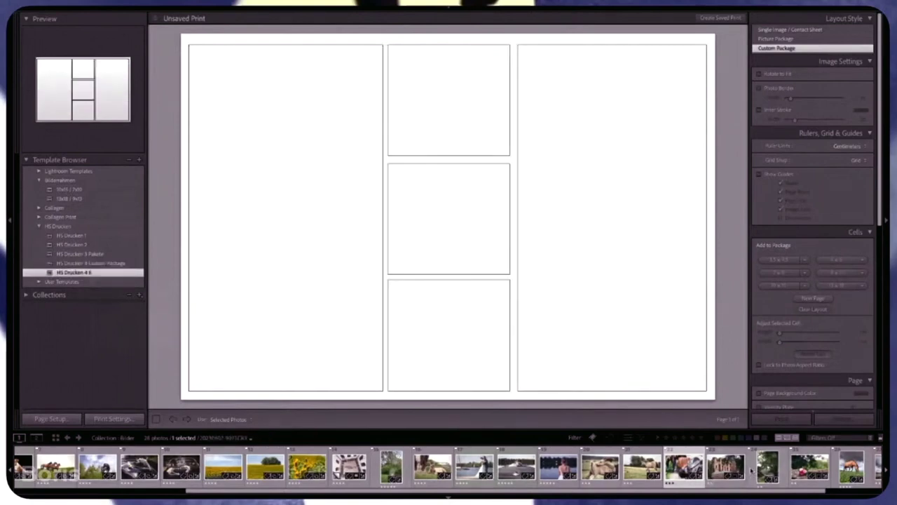
- Fill the cells: grazing horse left, abbey ruins right, stone arch, flower and ruined building centre
scroll(771, 466, "down", 2)
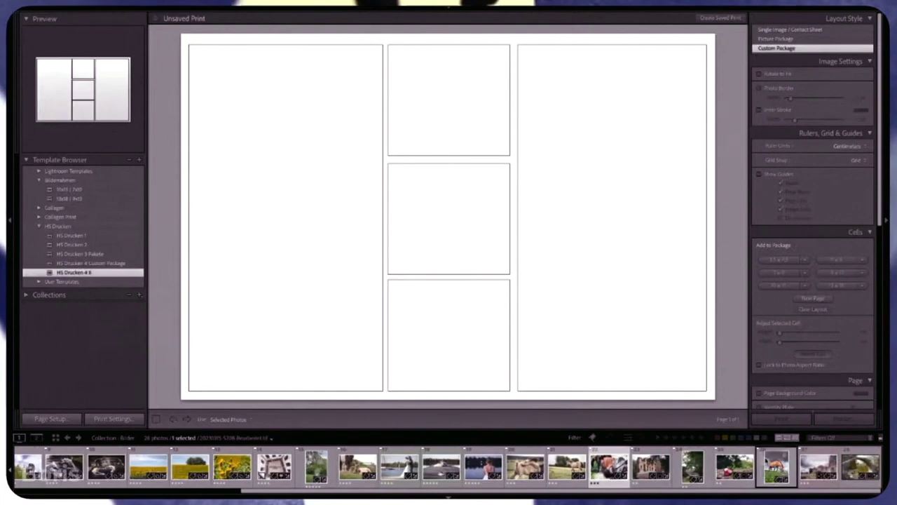
left_click_drag(776, 467, 343, 333)
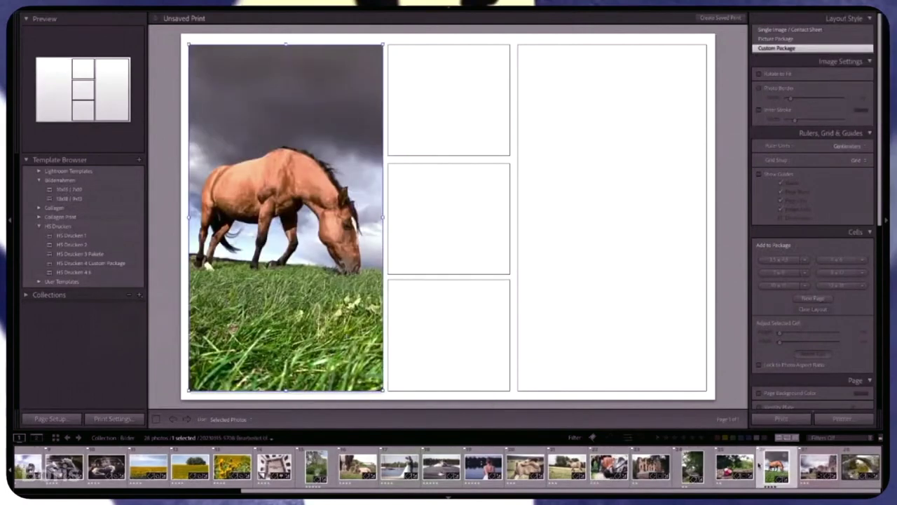
left_click_drag(819, 470, 645, 346)
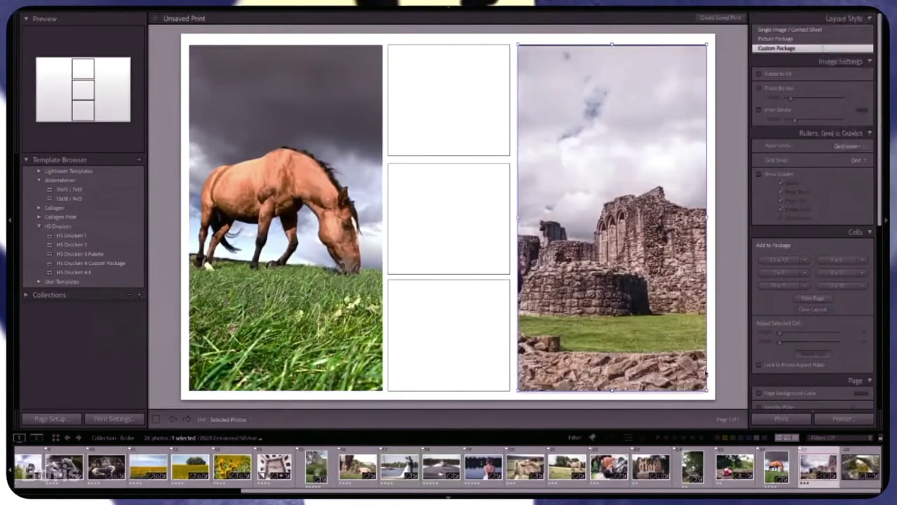
left_click_drag(860, 466, 477, 354)
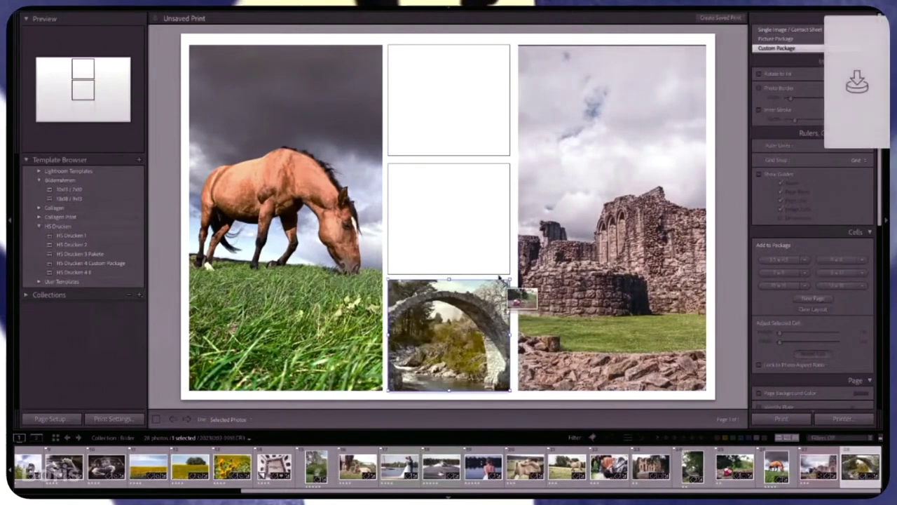
left_click_drag(734, 466, 449, 219)
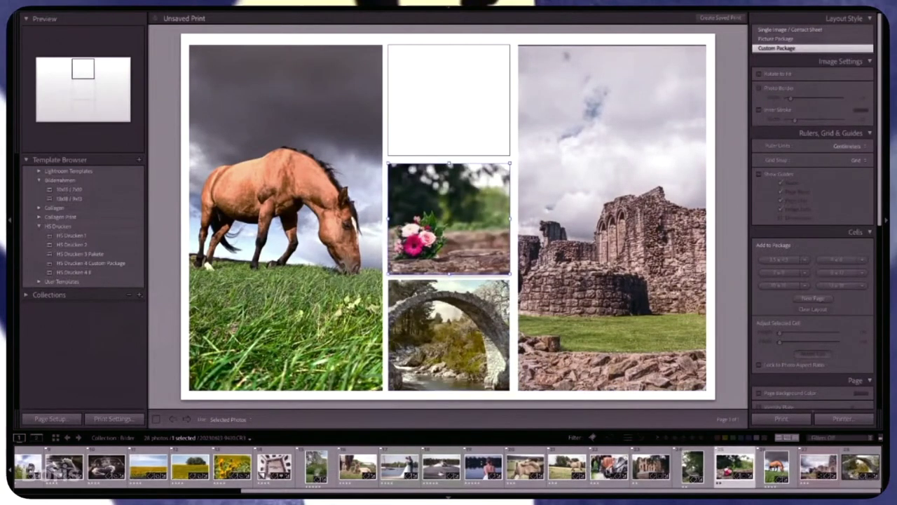
left_click_drag(650, 466, 445, 119)
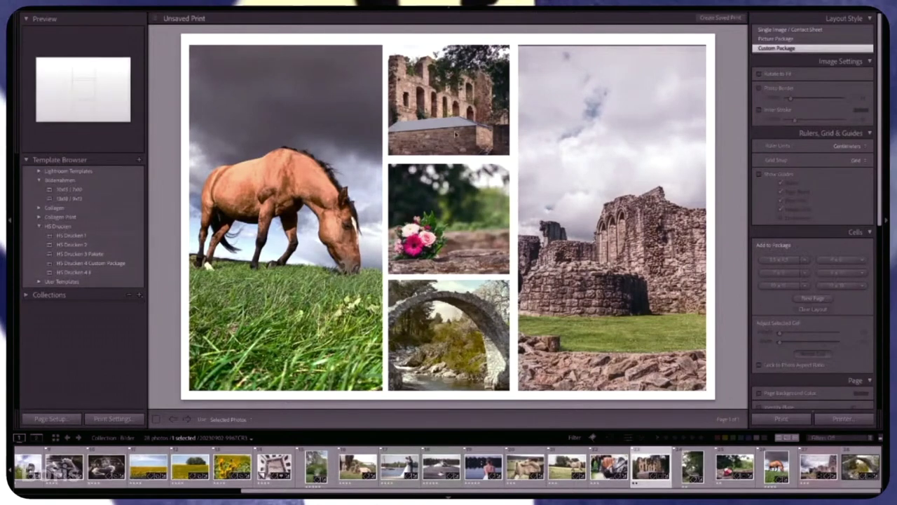
- Stretch the horse cell to the page's top, left and bottom edges
scroll(790, 152, "up", 1)
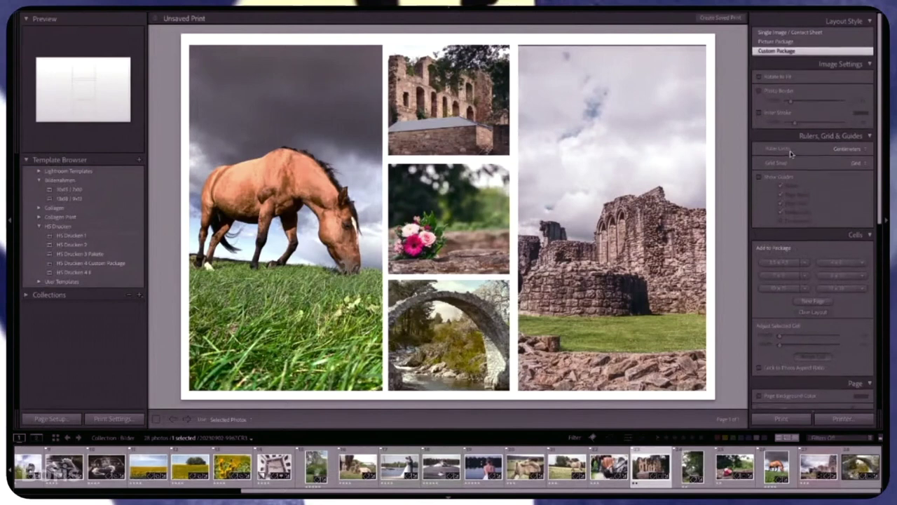
scroll(791, 153, "down", 1)
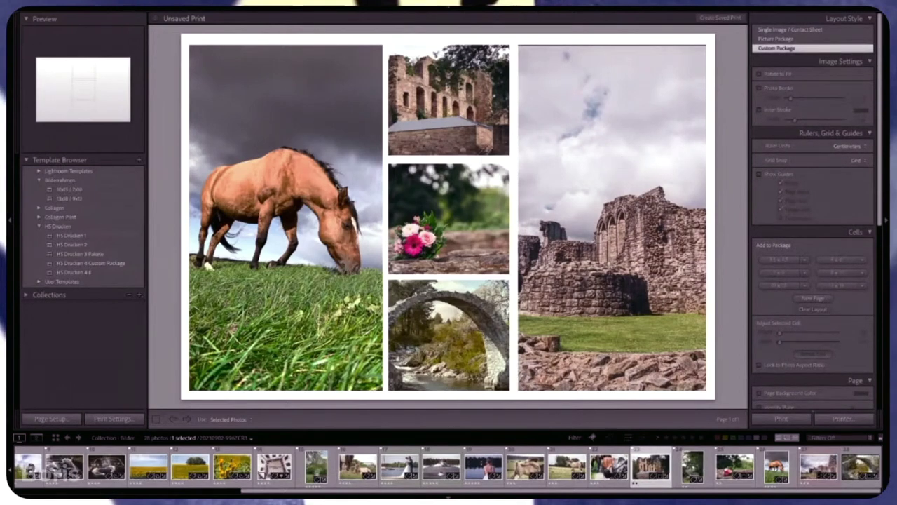
left_click(335, 187)
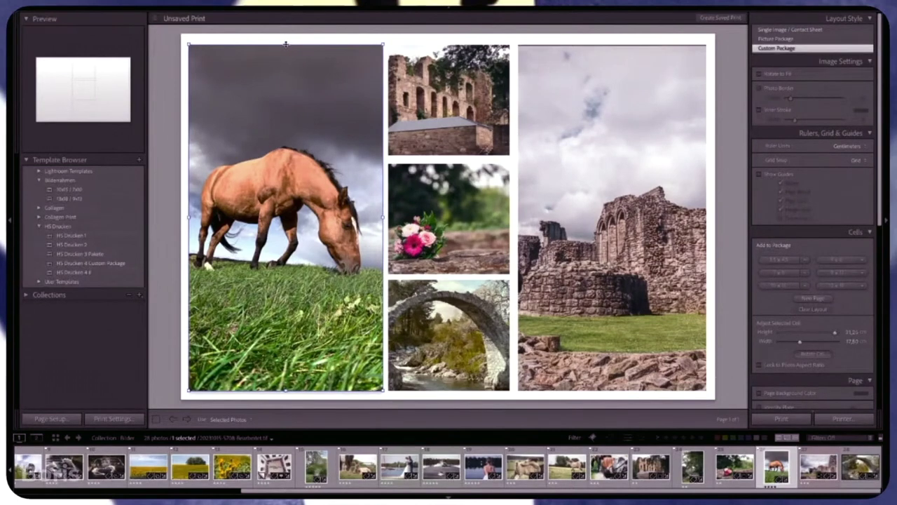
left_click_drag(285, 44, 284, 35)
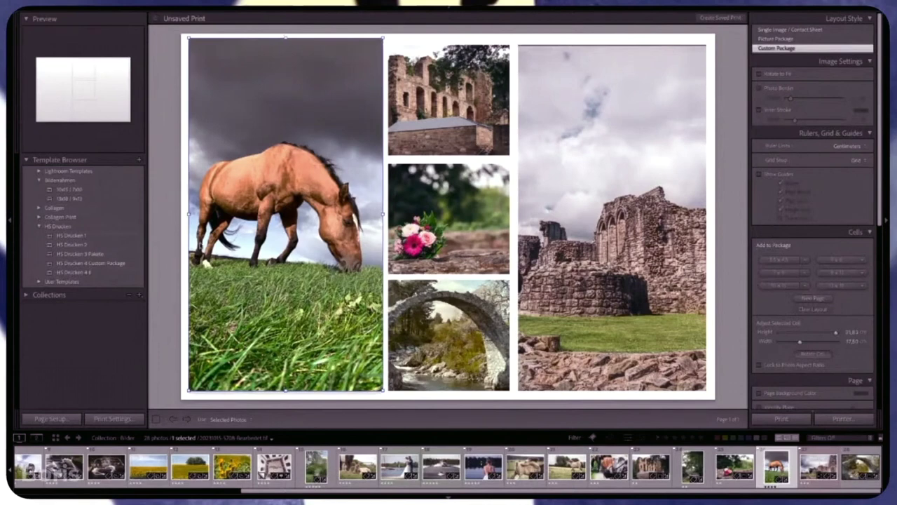
left_click_drag(190, 214, 184, 214)
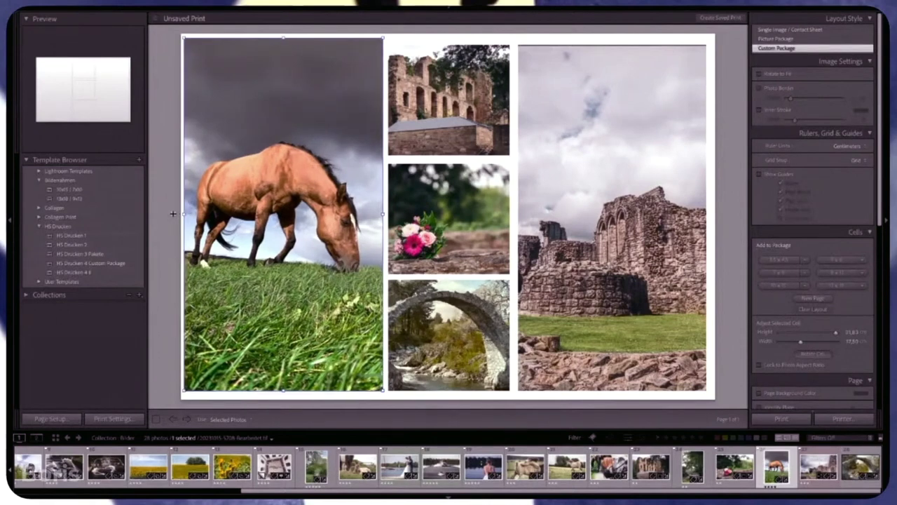
left_click_drag(283, 391, 283, 396)
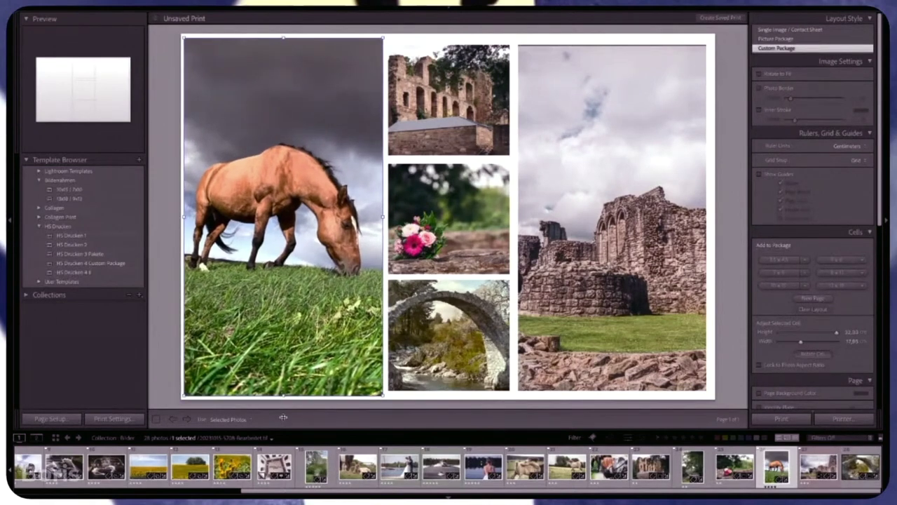
- Move the ruined building and flower cells up, widen the flower, extend the stone arch down
mouse_move(457, 67)
left_mouse_down()
mouse_move(447, 74)
mouse_move(479, 92)
mouse_move(512, 93)
left_mouse_up()
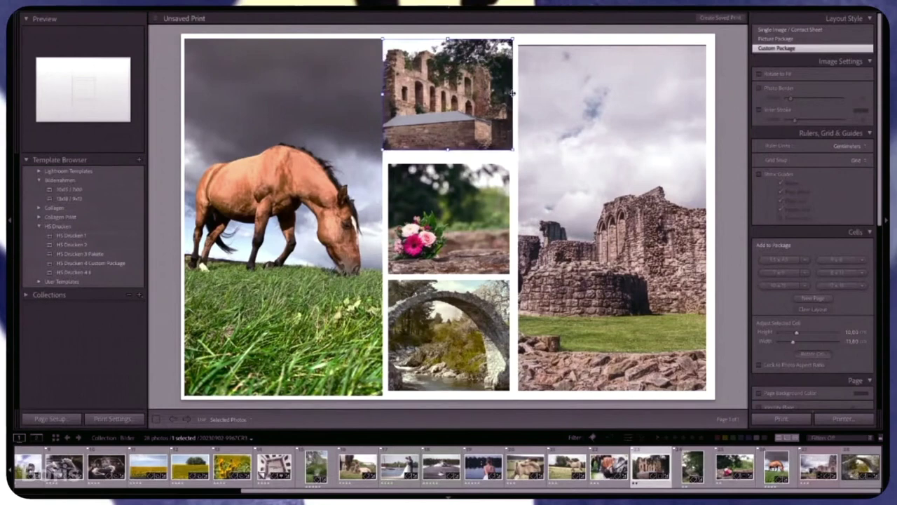
mouse_move(460, 176)
left_mouse_down()
mouse_move(454, 161)
mouse_move(512, 203)
left_mouse_up()
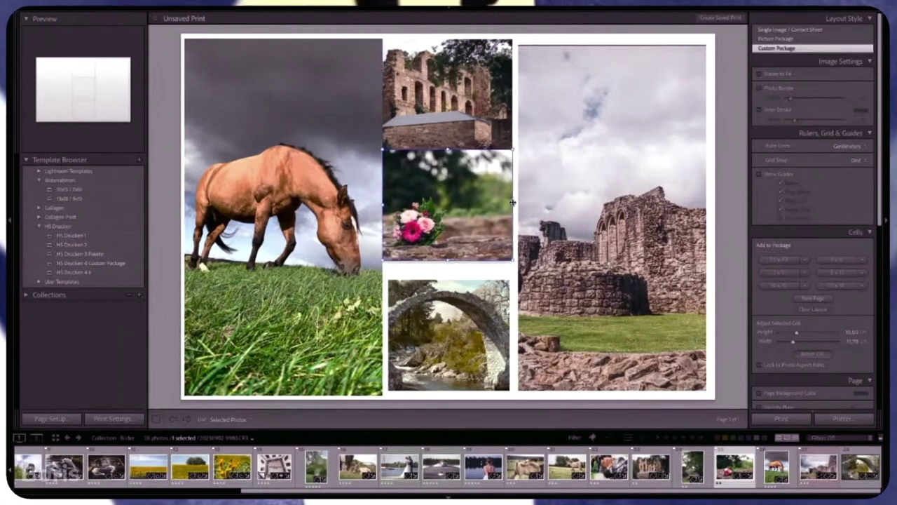
mouse_move(474, 317)
left_mouse_down()
mouse_move(468, 297)
mouse_move(514, 316)
left_mouse_up()
left_click_drag(447, 371, 447, 396)
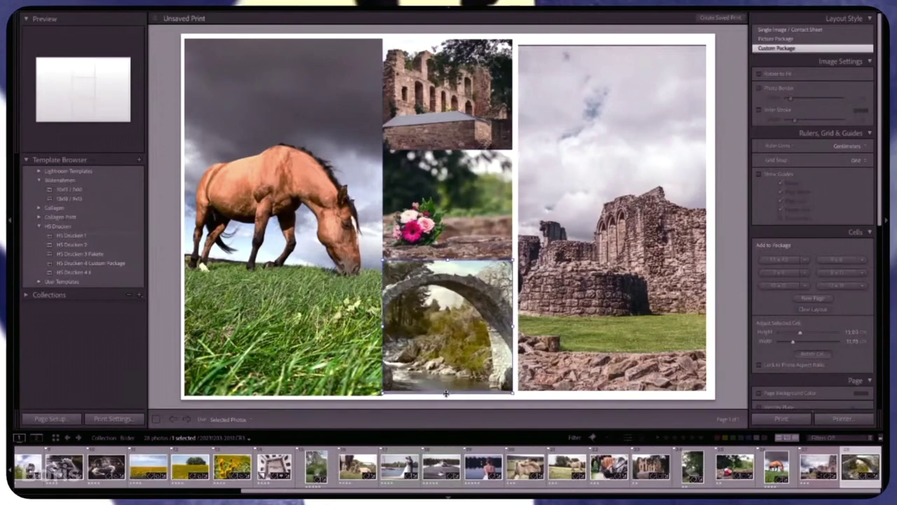
- Extend the right abbey ruins cell to the page's right and bottom edges
left_click(539, 224)
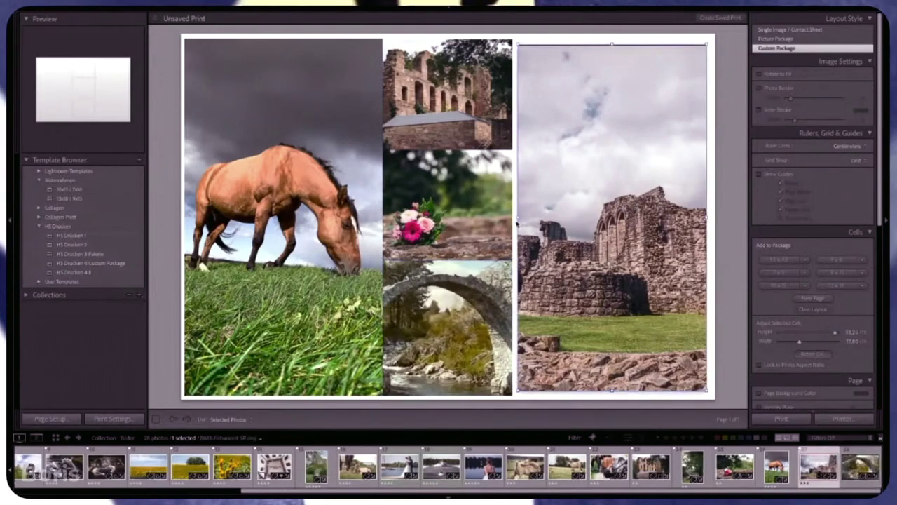
left_click_drag(518, 221, 561, 208)
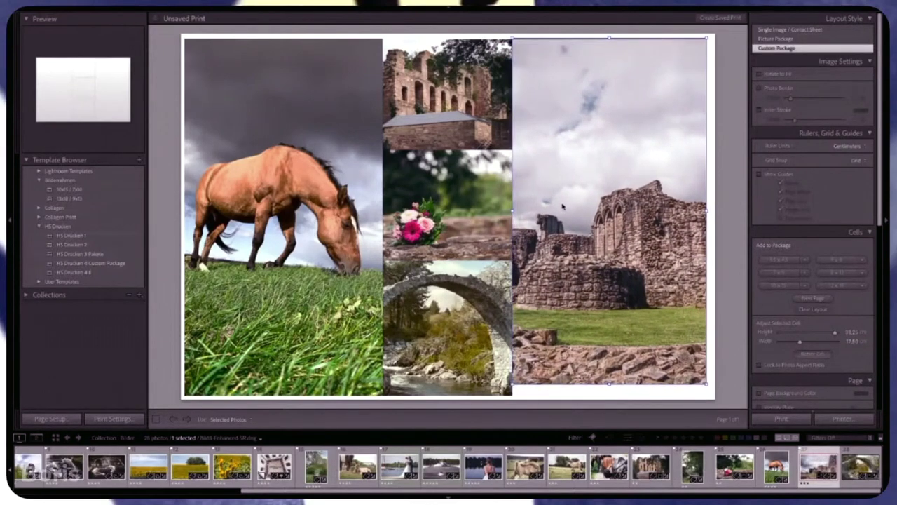
left_click(433, 91)
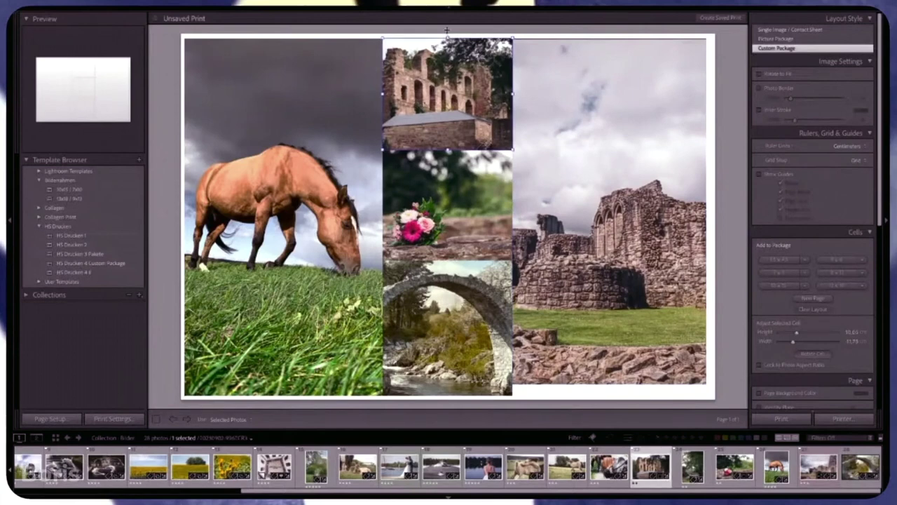
left_click(588, 276)
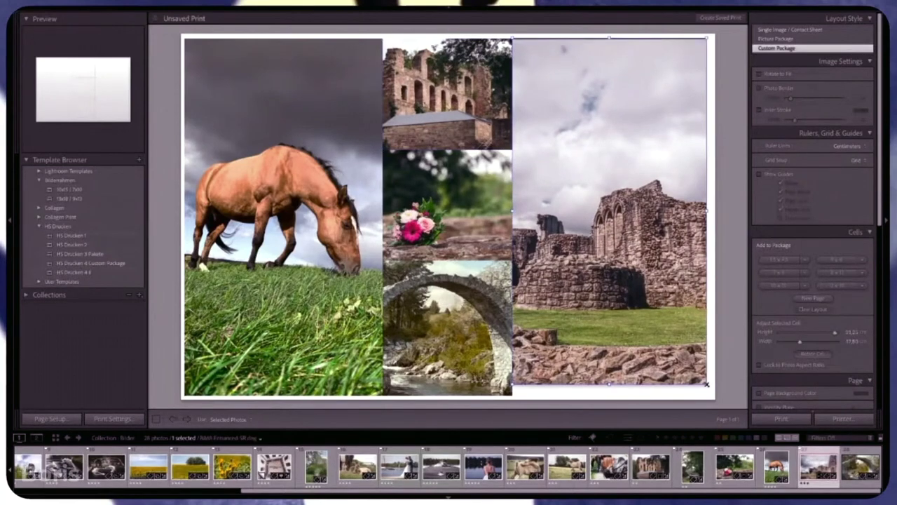
left_click_drag(706, 384, 728, 414)
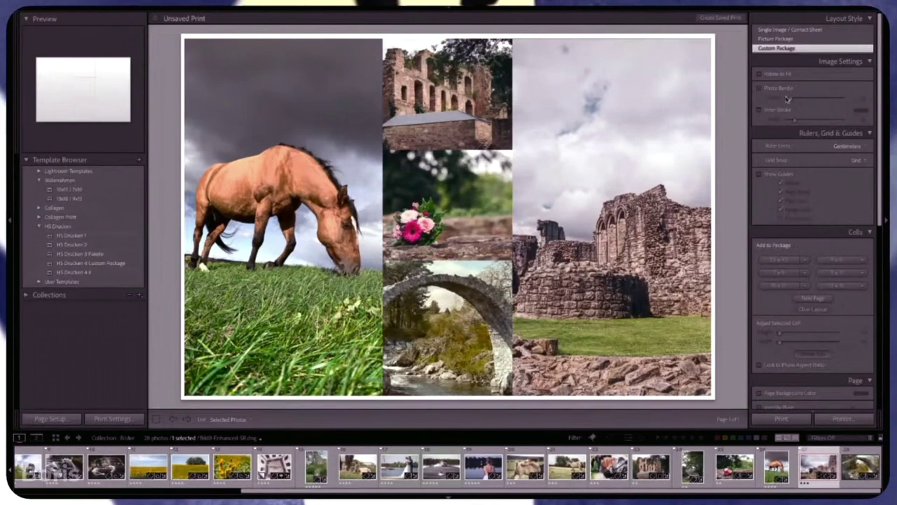
- Turn on an 8.0 white photo border, try a grey inner stroke, then remove it
left_click(758, 89)
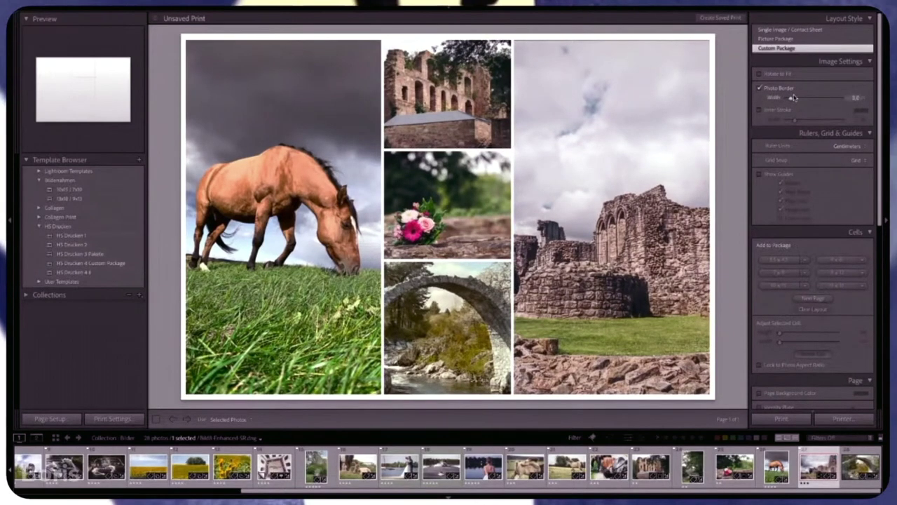
left_click_drag(791, 99, 798, 101)
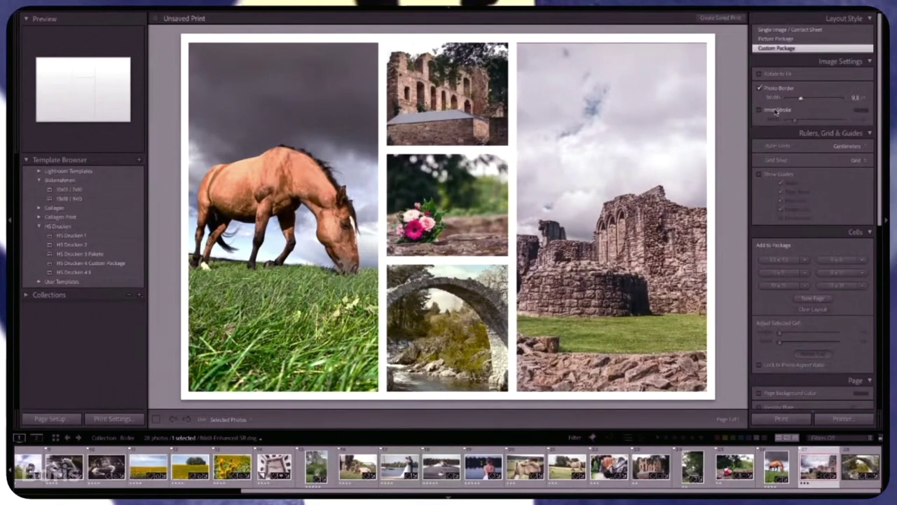
left_click(775, 110)
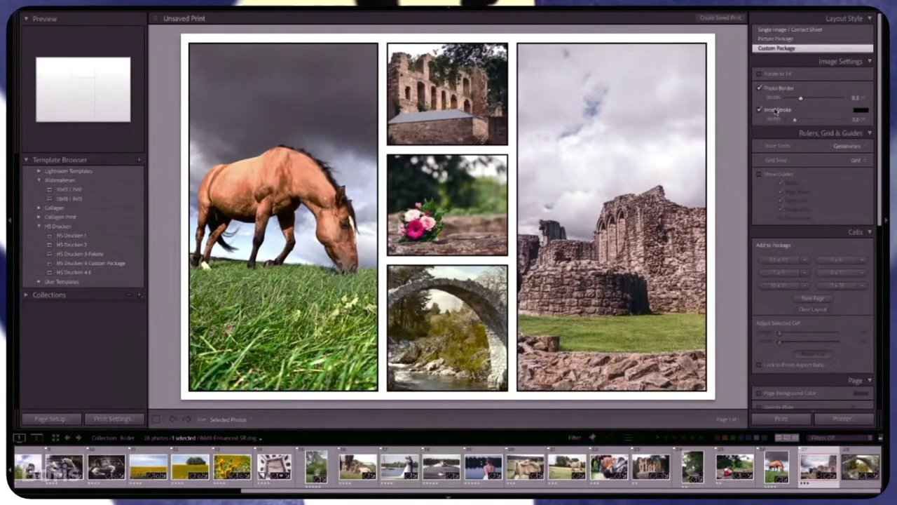
left_click(860, 110)
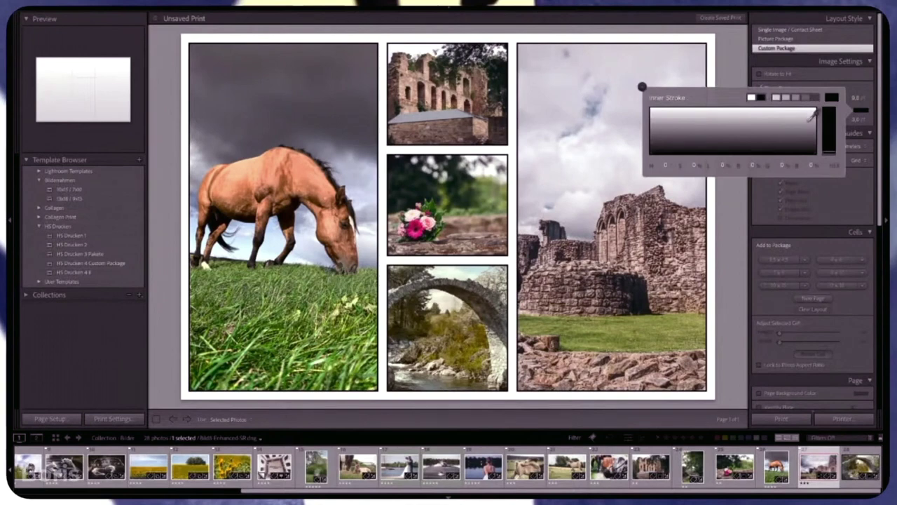
left_click(796, 97)
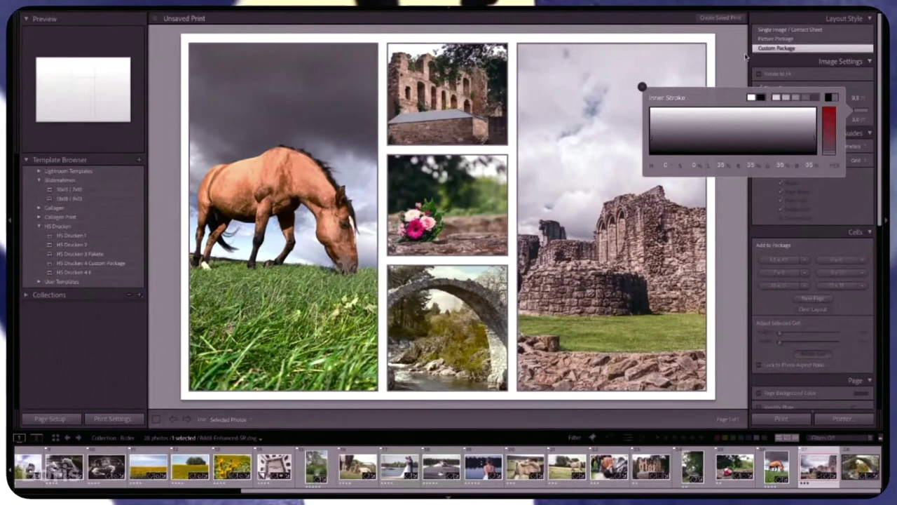
left_click(747, 57)
left_click(758, 88)
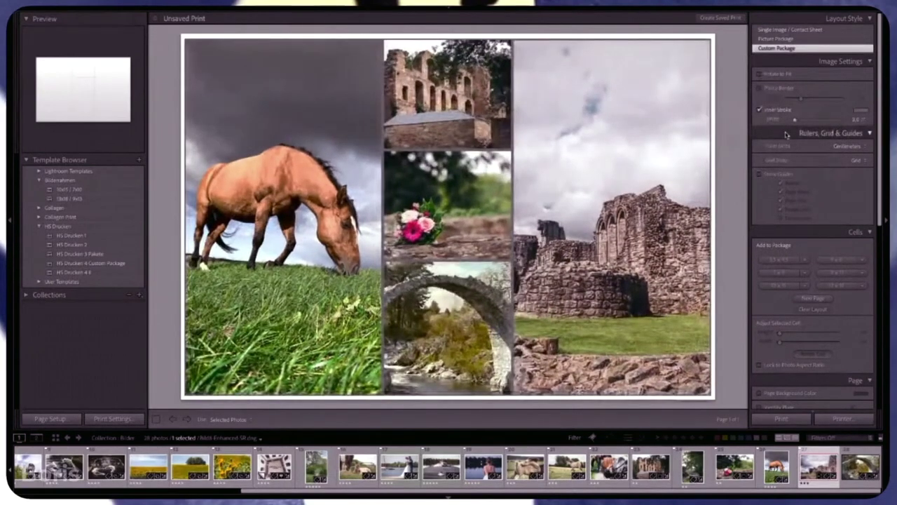
left_click_drag(794, 121, 798, 100)
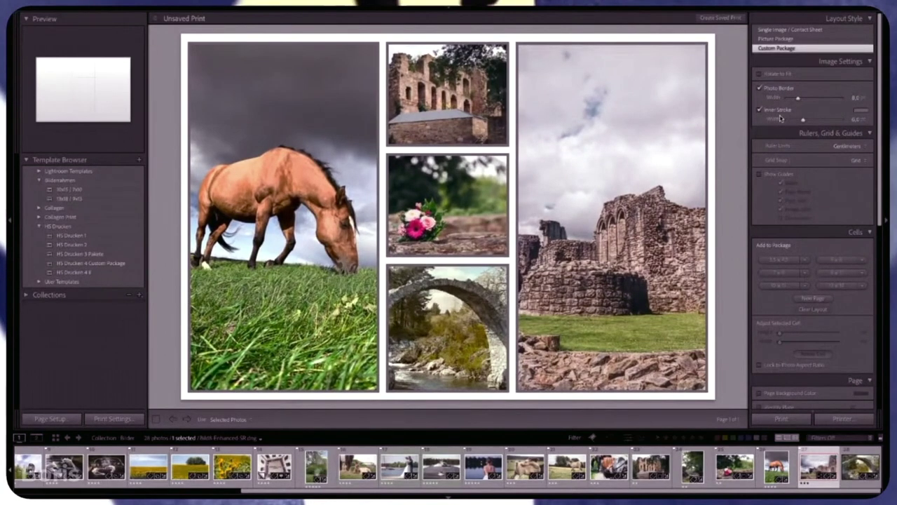
left_click(774, 113)
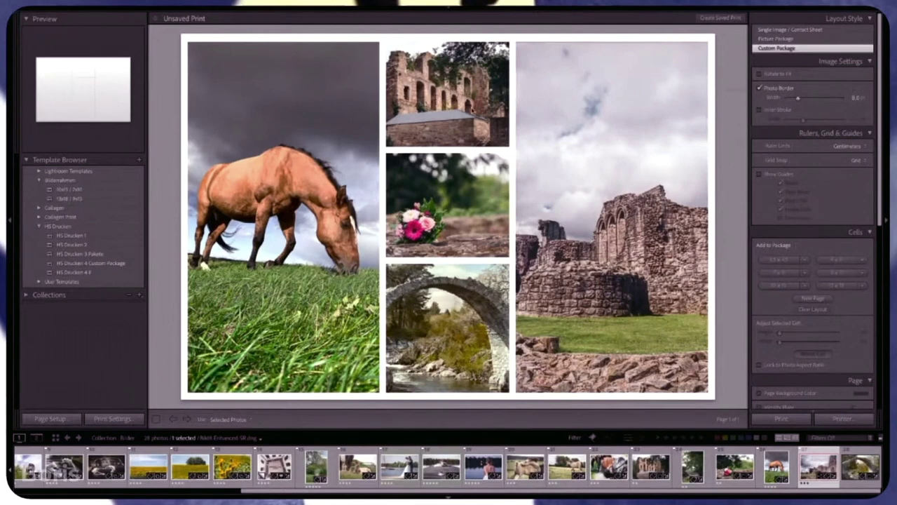
- Overwrite the HS Drucken template with the current bordered layout and reload it
right_click(84, 273)
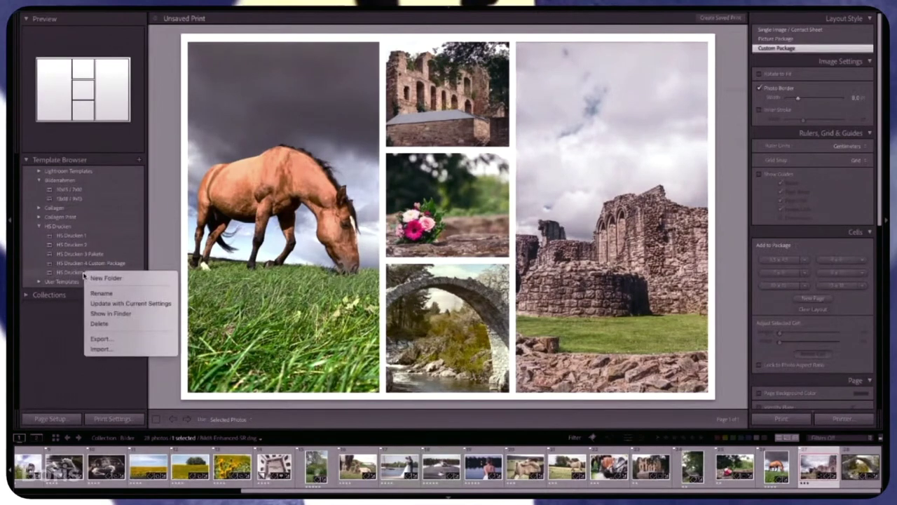
left_click(109, 304)
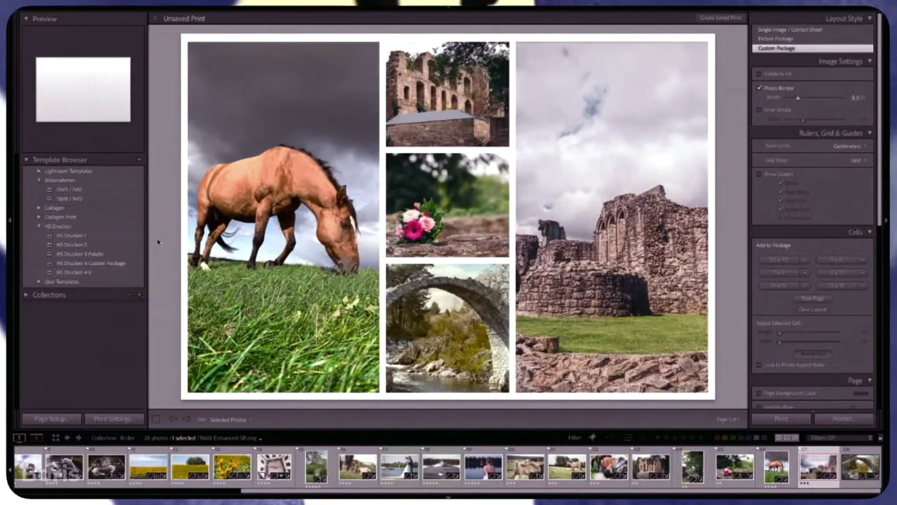
mouse_move(90, 262)
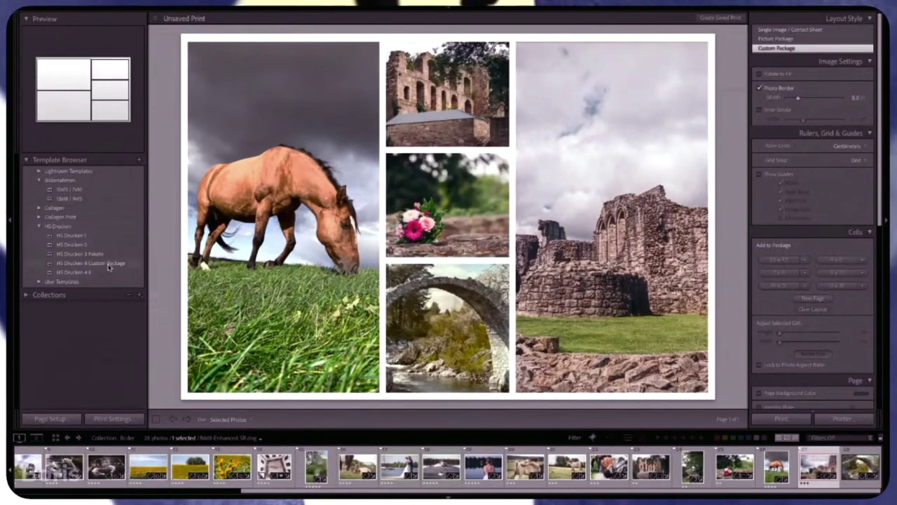
left_click(105, 273)
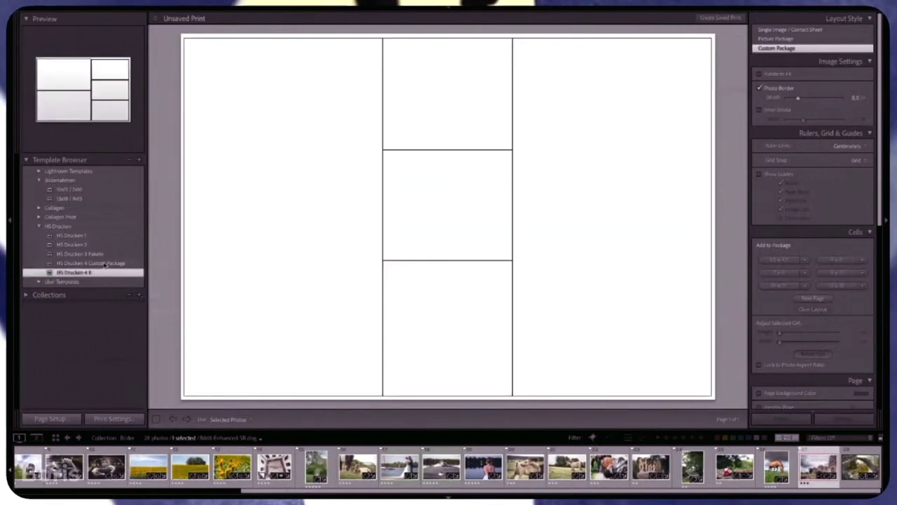
left_click(104, 263)
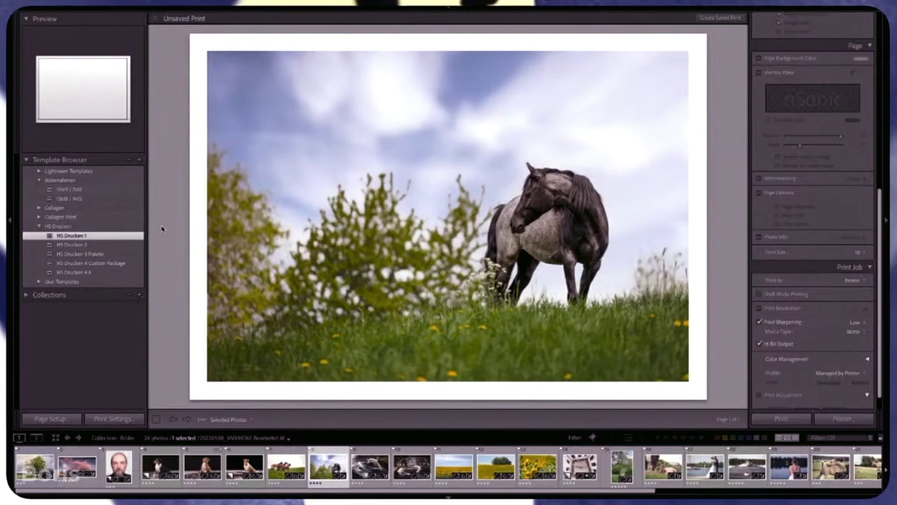
- Create a new template named 'HS Collage I' in the HS Drucken folder from the current layout
left_click(140, 161)
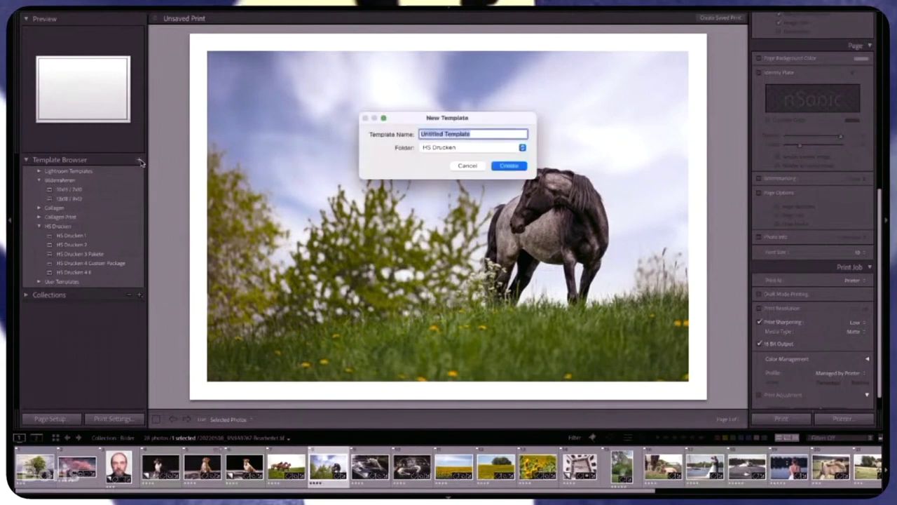
type("HS C")
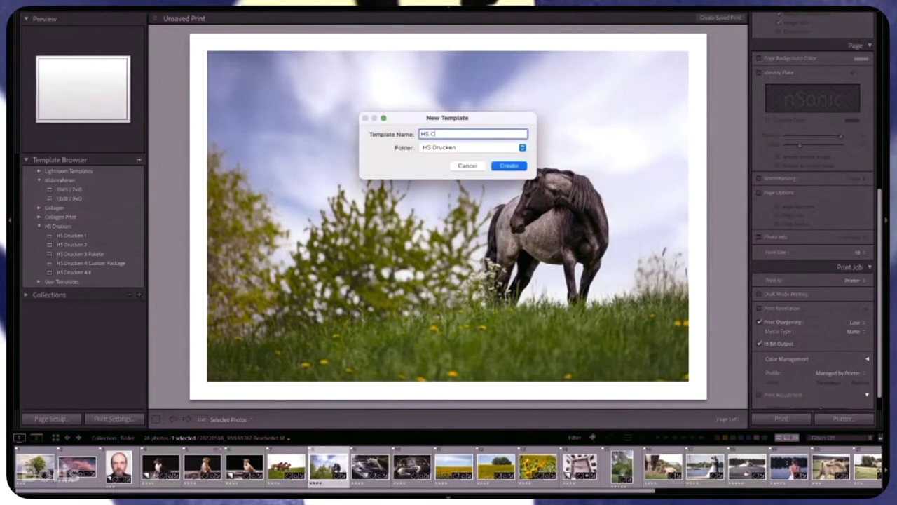
type("ollage I")
left_click(505, 166)
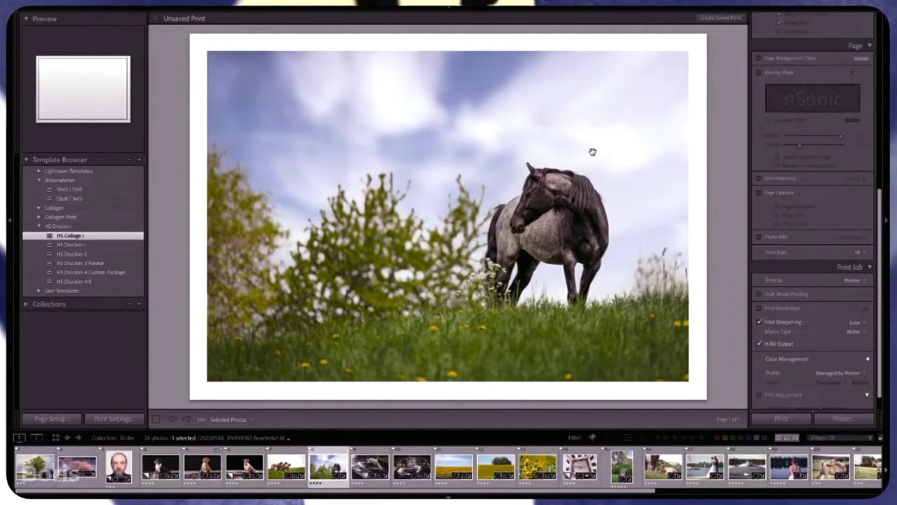
scroll(795, 133, "up", 2)
scroll(796, 131, "up", 4)
scroll(791, 84, "up", 3)
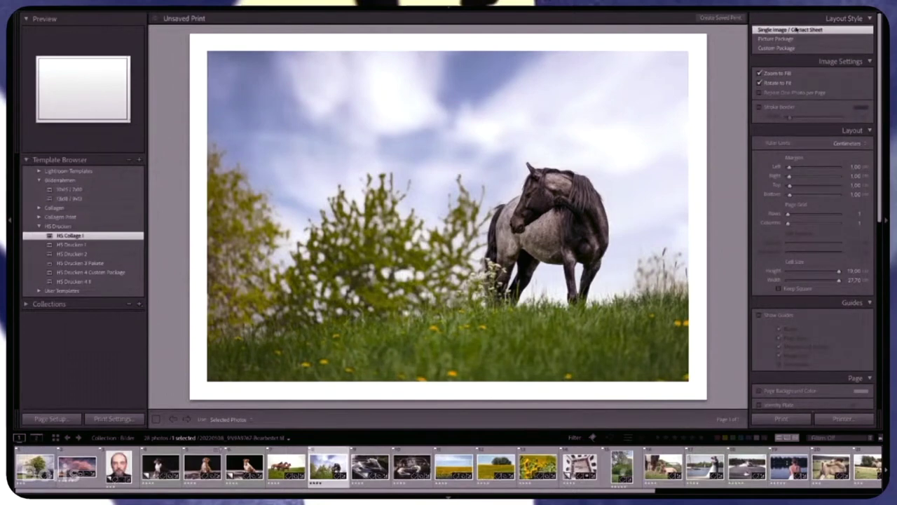
- Switch Layout Style to Custom Package and select the top-left, top-right and bottom cells in turn
left_click(774, 48)
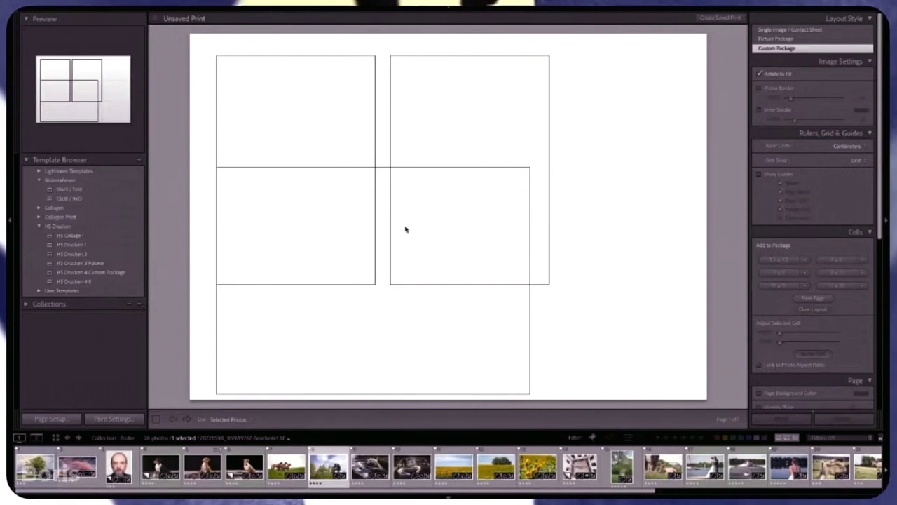
left_click(374, 300)
left_click(345, 109)
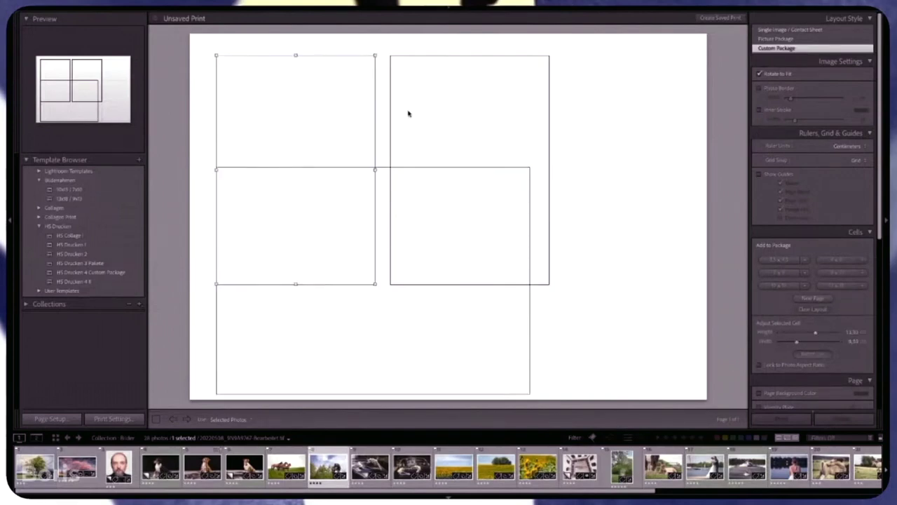
left_click(420, 115)
left_click(351, 126)
left_click(345, 220)
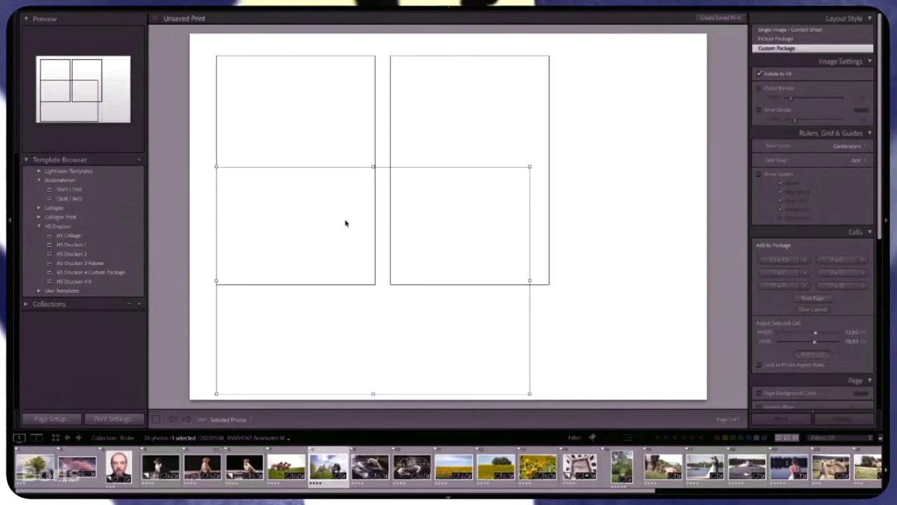
left_click(348, 107)
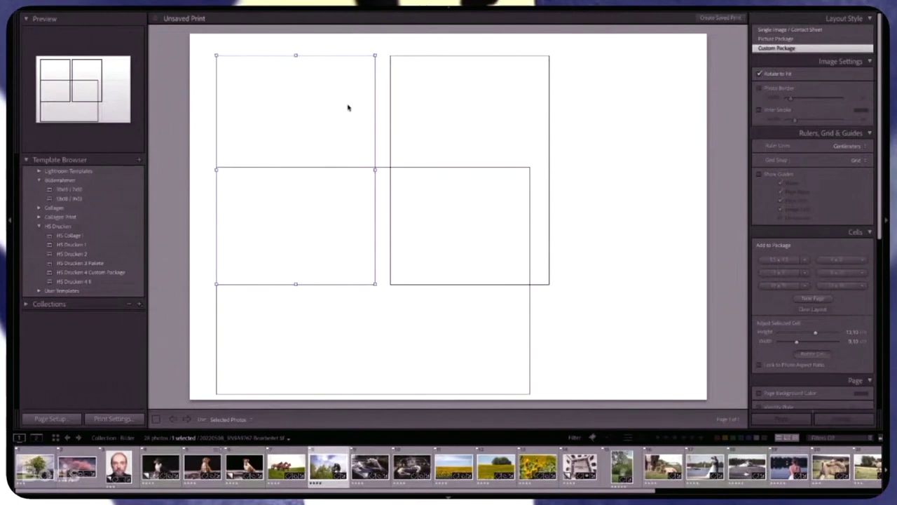
- Delete the top-left, top-right and bottom cells so none remain on the page
key("Delete")
left_click(421, 110)
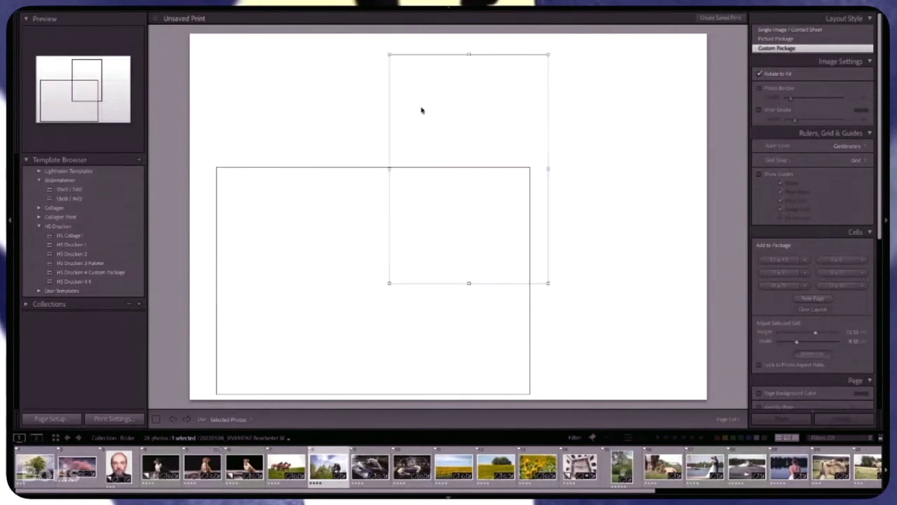
key("Delete")
left_click(407, 168)
key("Delete")
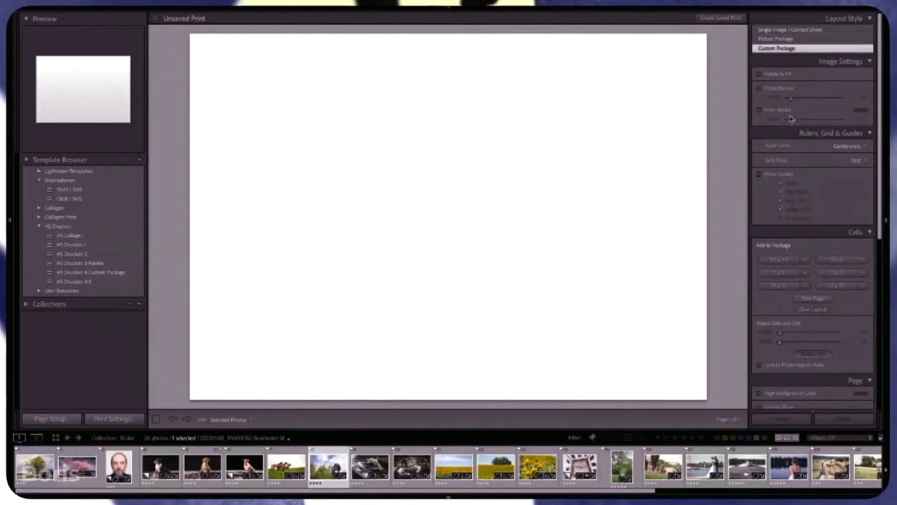
- Set the Ruler Units in Rulers, Grid & Guides to Inches
scroll(790, 118, "down", 2)
scroll(790, 119, "down", 2)
scroll(790, 119, "down", 2)
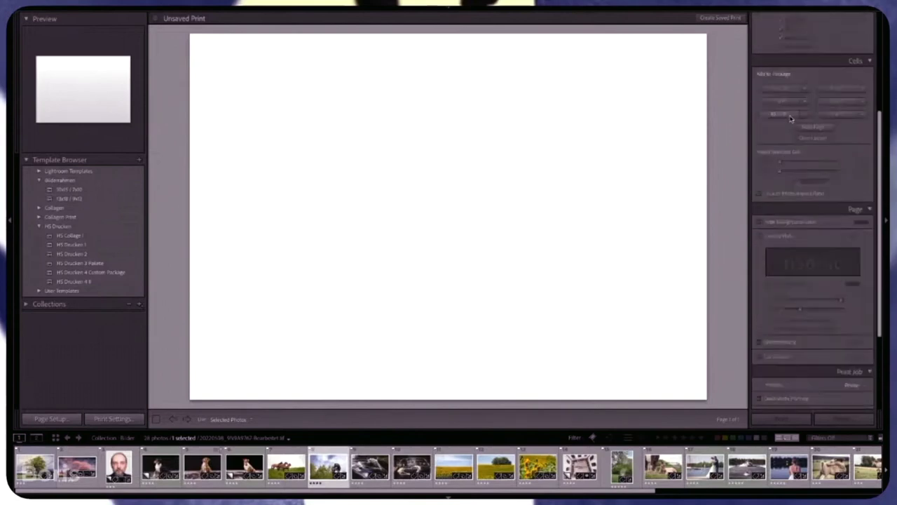
scroll(790, 118, "down", 2)
scroll(790, 118, "down", 1)
scroll(791, 112, "up", 1)
scroll(790, 101, "up", 1)
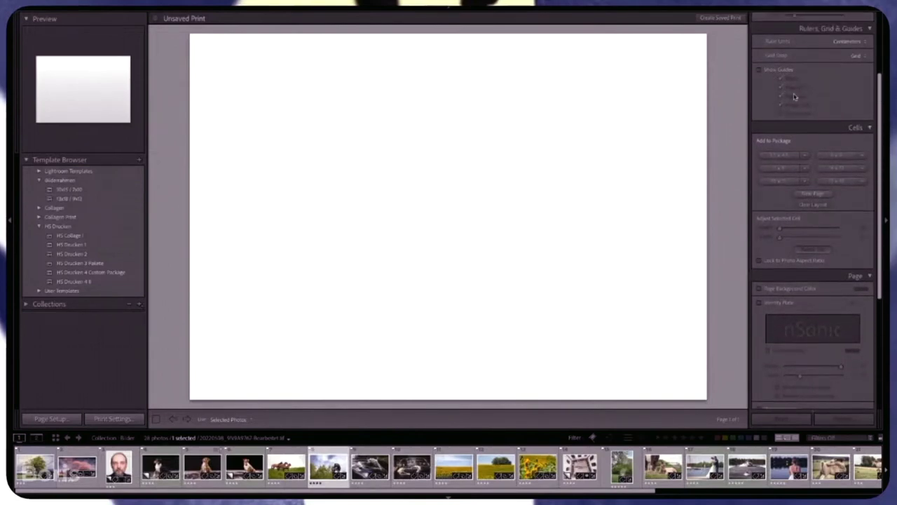
scroll(783, 102, "down", 2)
scroll(784, 101, "down", 1)
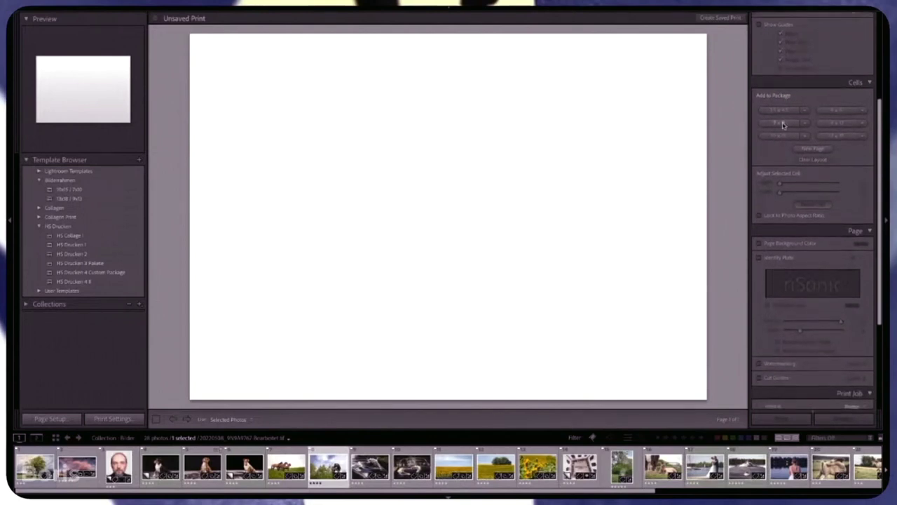
scroll(783, 125, "down", 1)
scroll(783, 126, "up", 3)
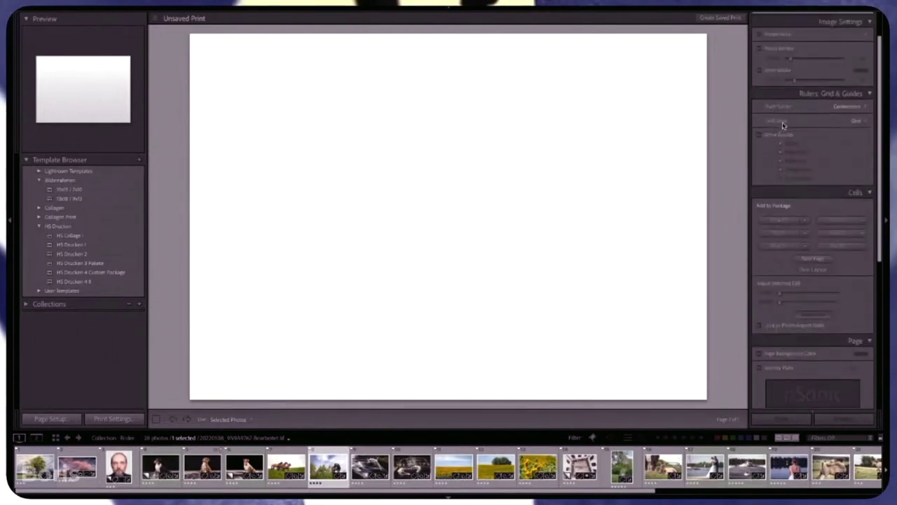
scroll(784, 125, "up", 2)
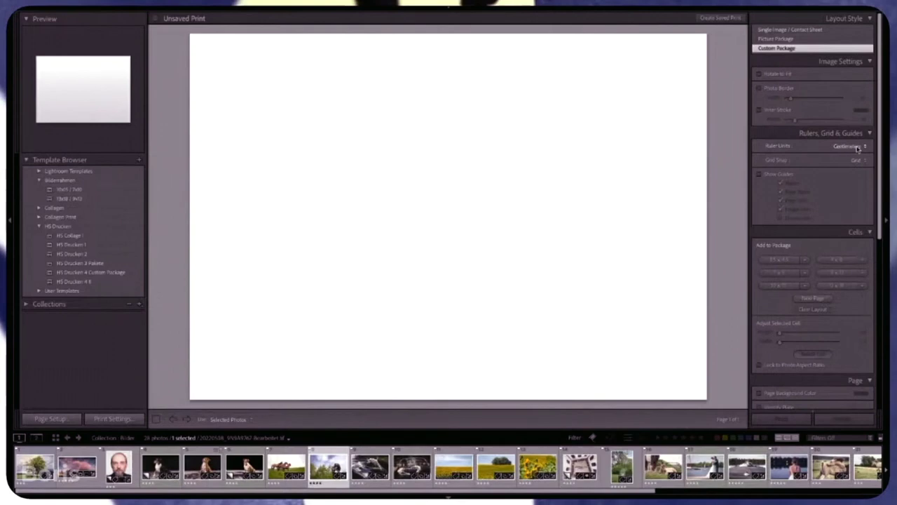
left_click(855, 148)
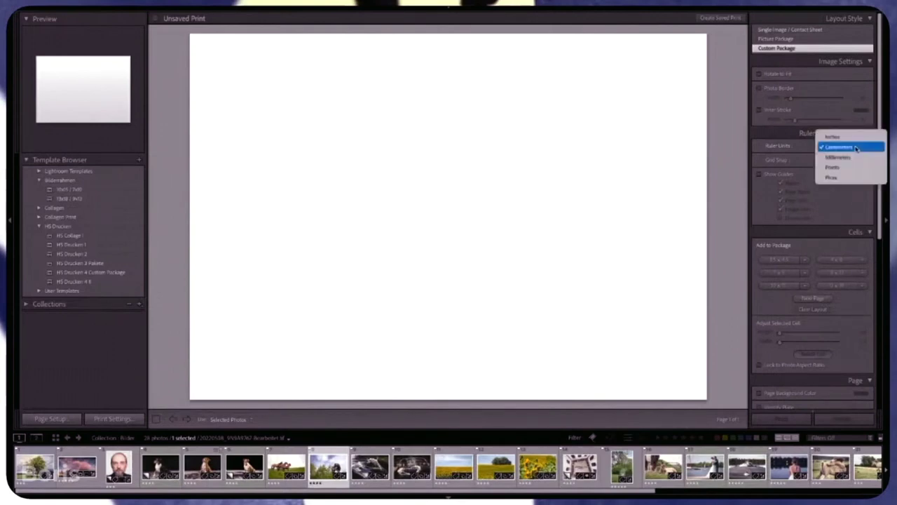
left_click(851, 138)
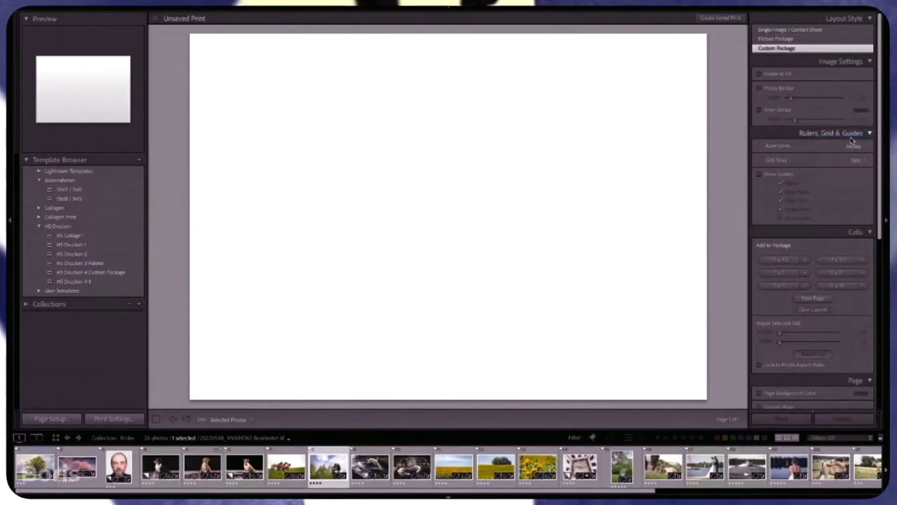
- Scroll the right panel down to the Print Job panel
scroll(834, 151, "down", 2)
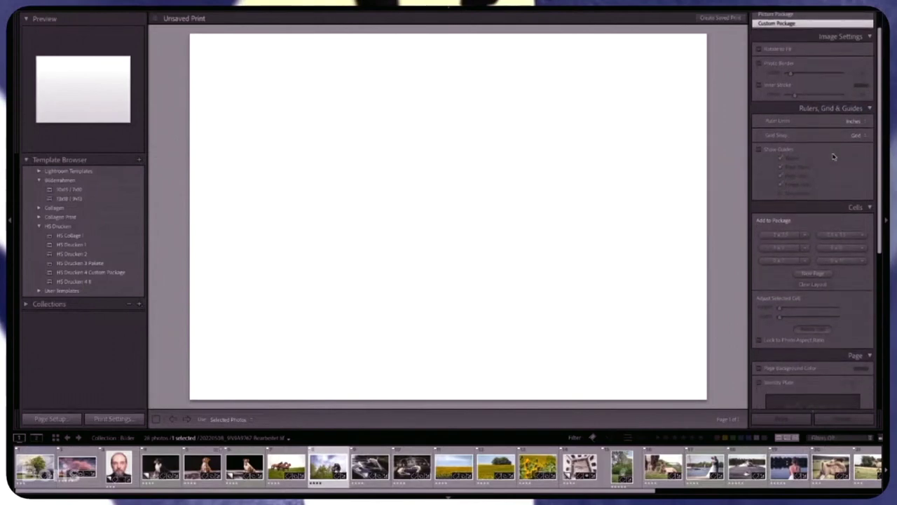
scroll(834, 156, "down", 3)
scroll(834, 155, "down", 3)
scroll(834, 156, "down", 2)
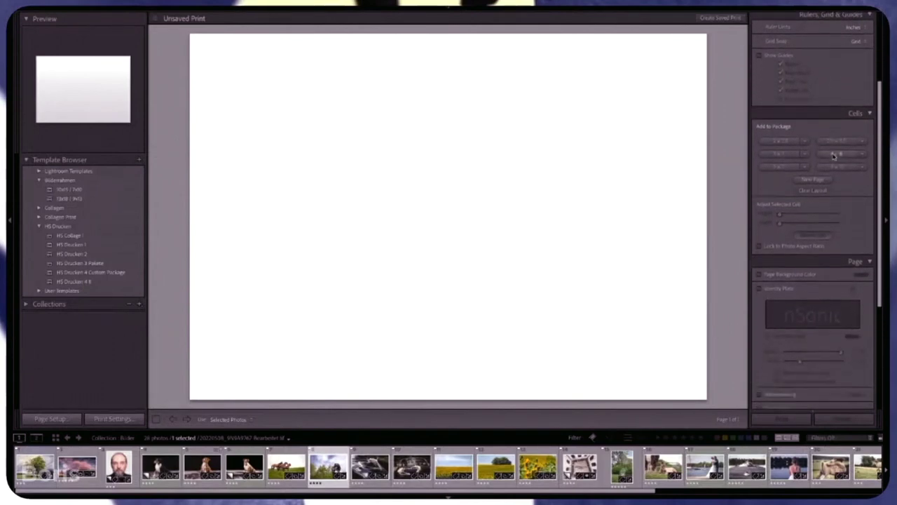
scroll(834, 155, "down", 3)
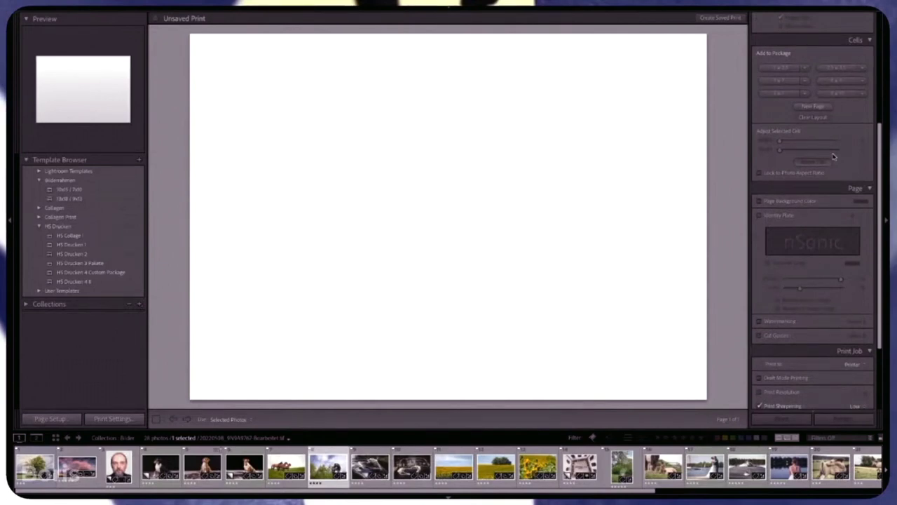
scroll(833, 156, "down", 5)
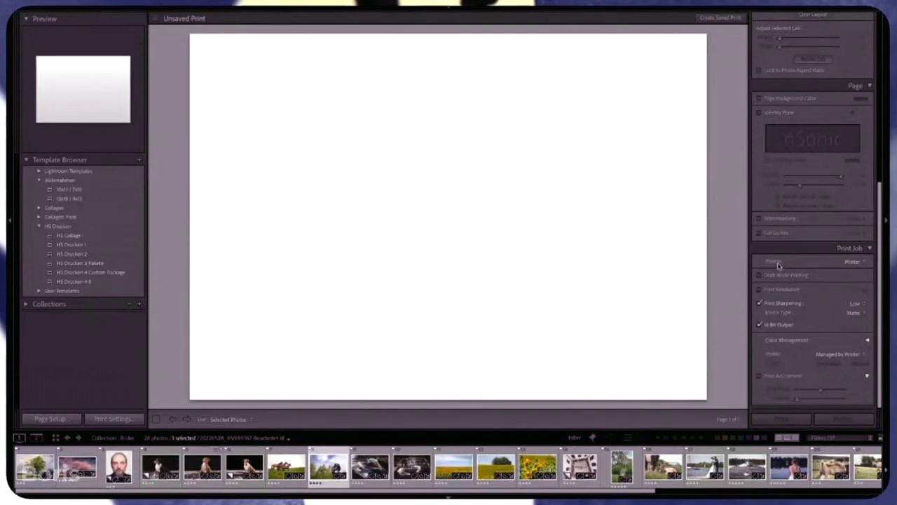
- Set the Print Job to output to a JPEG File
left_click(854, 262)
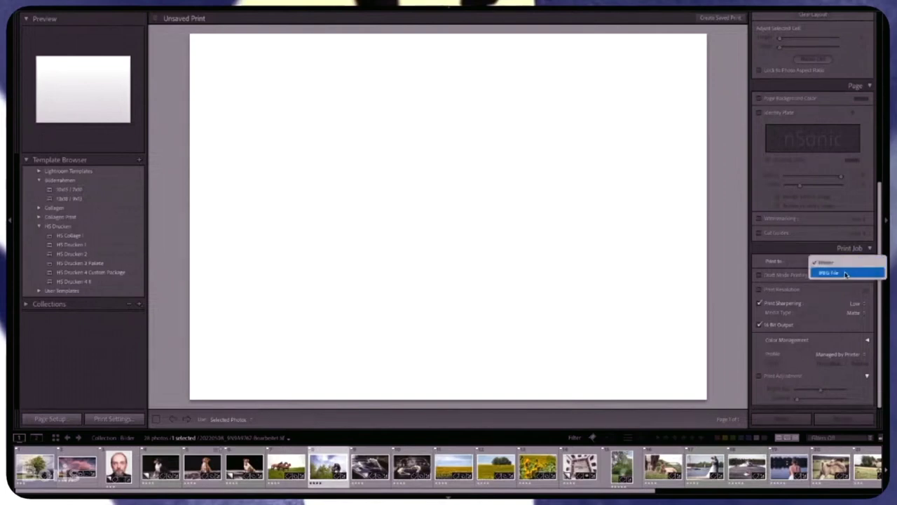
left_click(846, 274)
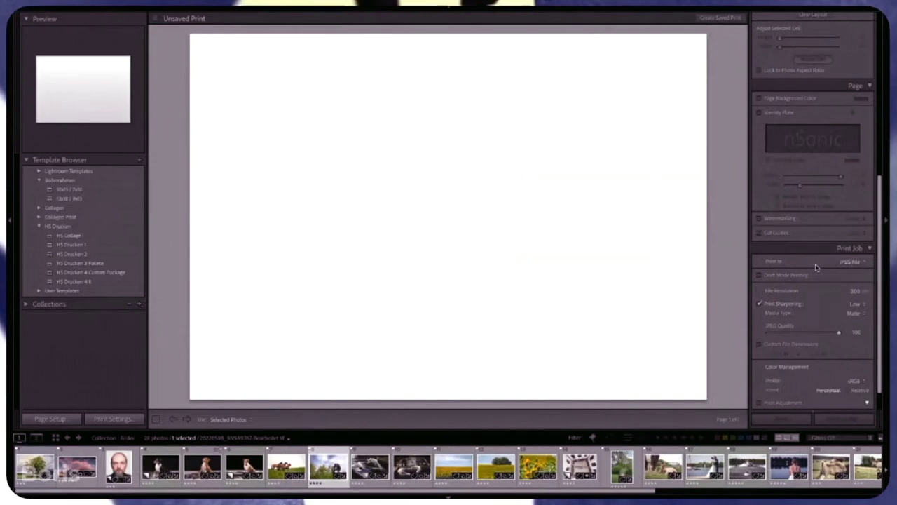
scroll(816, 268, "down", 2)
scroll(816, 266, "down", 1)
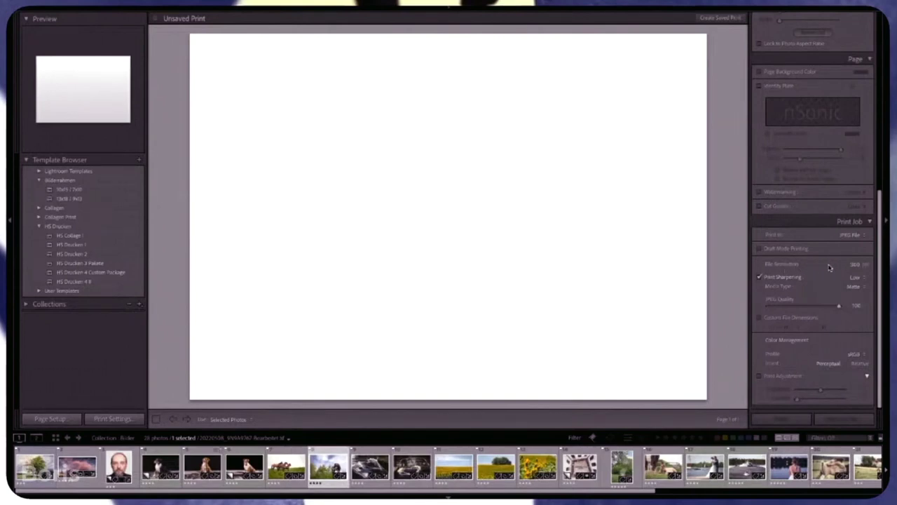
- Set the file resolution to 200 ppi and turn off Print Sharpening
left_click(852, 264)
type("240")
key("Return")
left_click(776, 278)
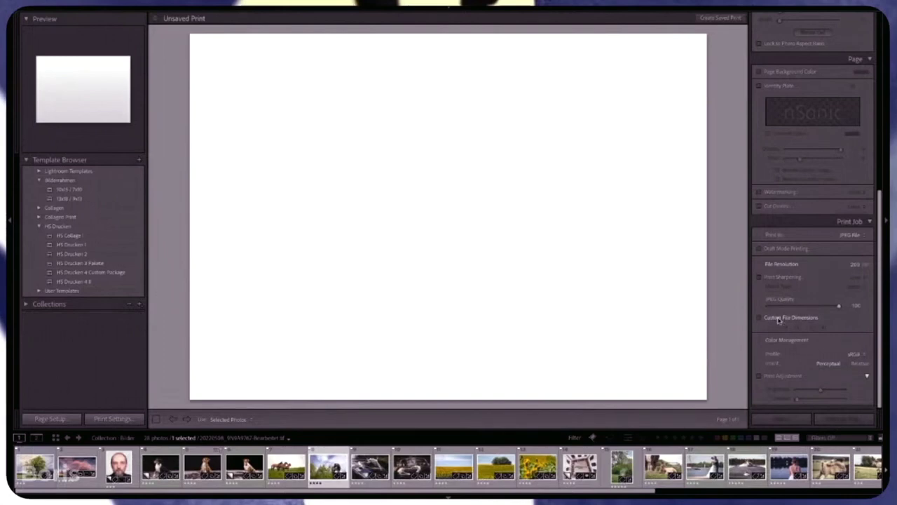
- Enable Custom File Dimensions and start editing the 13,69-inch output width
left_click(788, 320)
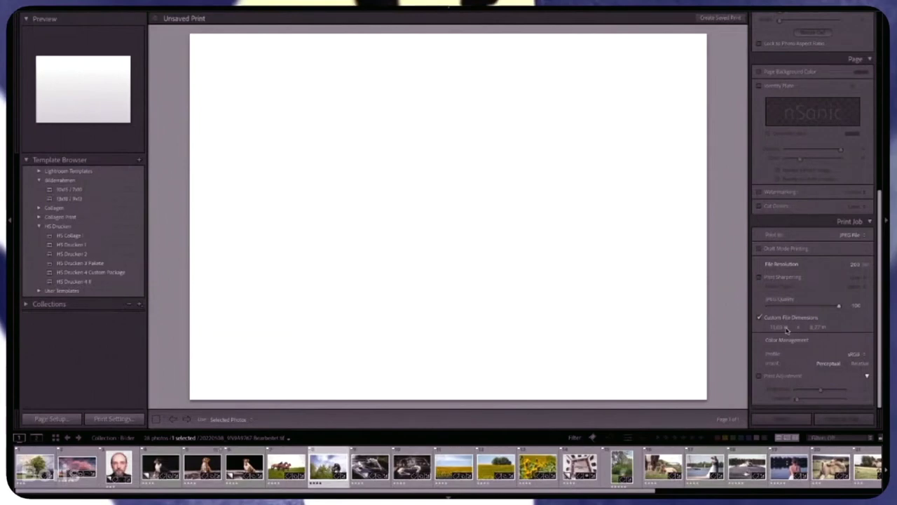
left_click(780, 327)
left_click_drag(769, 330, 777, 330)
- Calculate 5000/200 in Spotlight to find the page width
type("500")
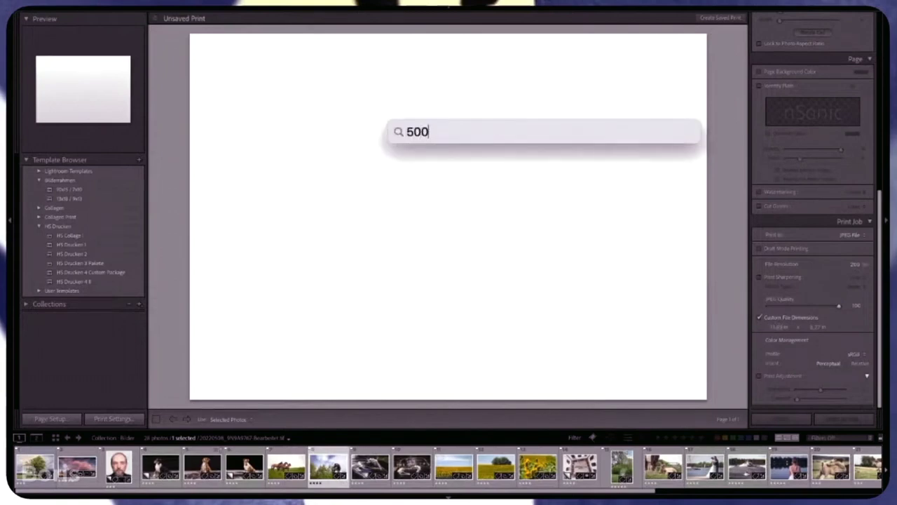
type("0 brutto in netto")
left_click(436, 132)
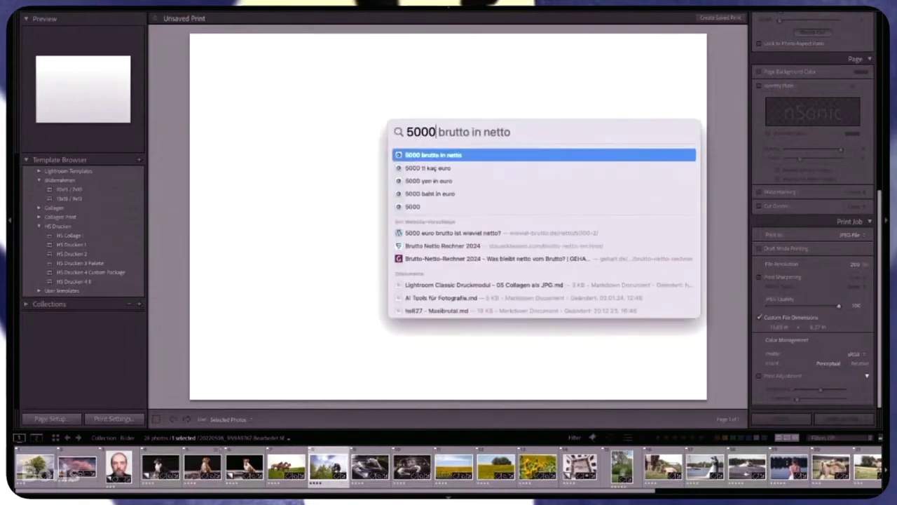
key("shift+End")
type("/12")
key("BackSpace")
key("BackSpace")
type("2")
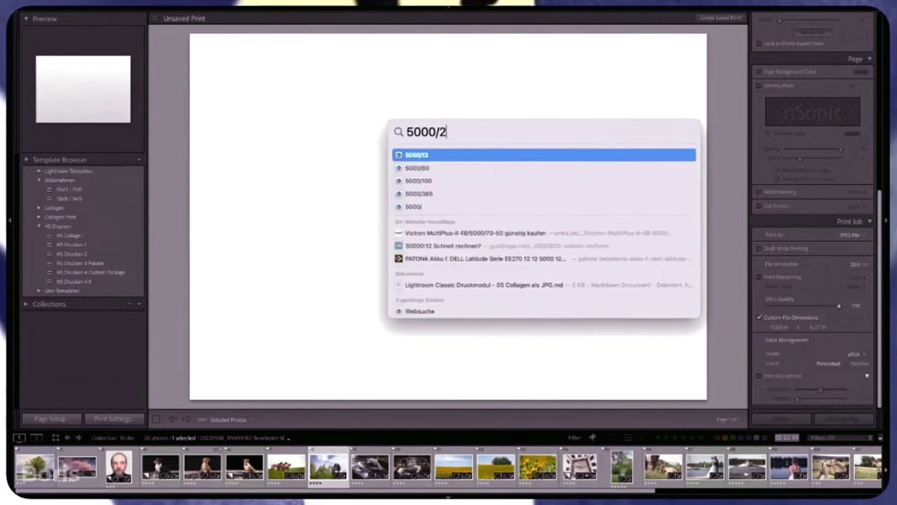
type("00")
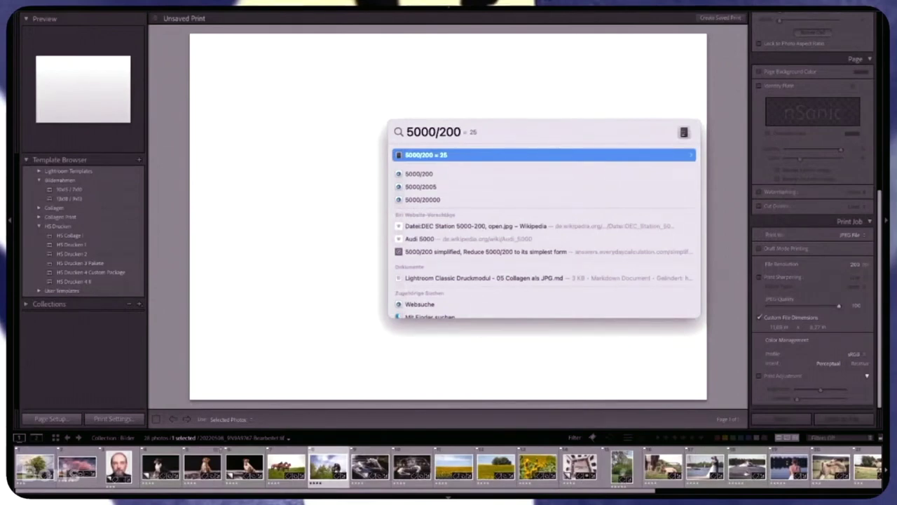
key("Escape")
key("Escape")
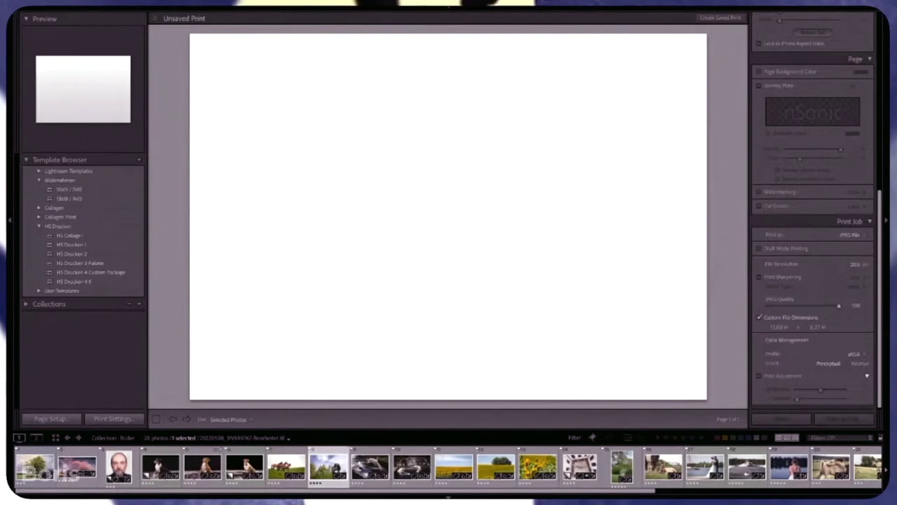
- Enter 25 inches as the custom file width, then check 2000/200 in Spotlight
left_click(775, 327)
type("25")
key("Tab")
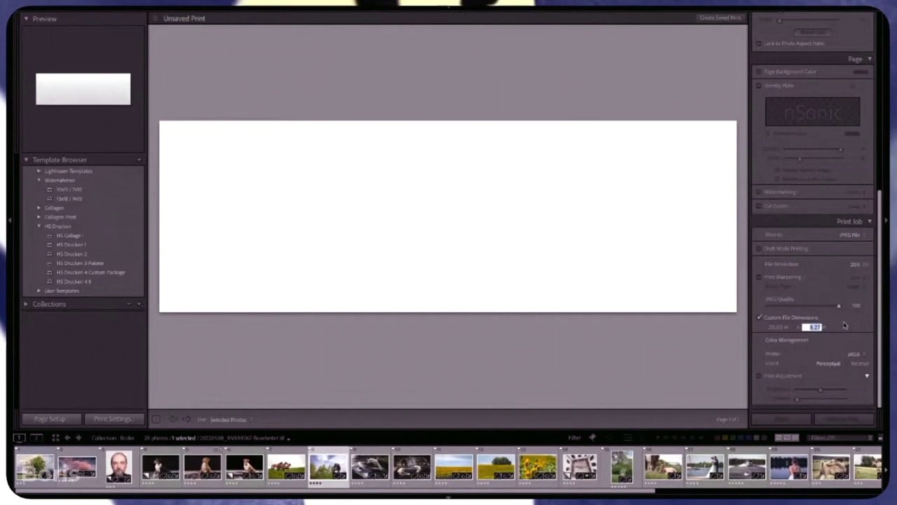
key("super+space")
type("2000")
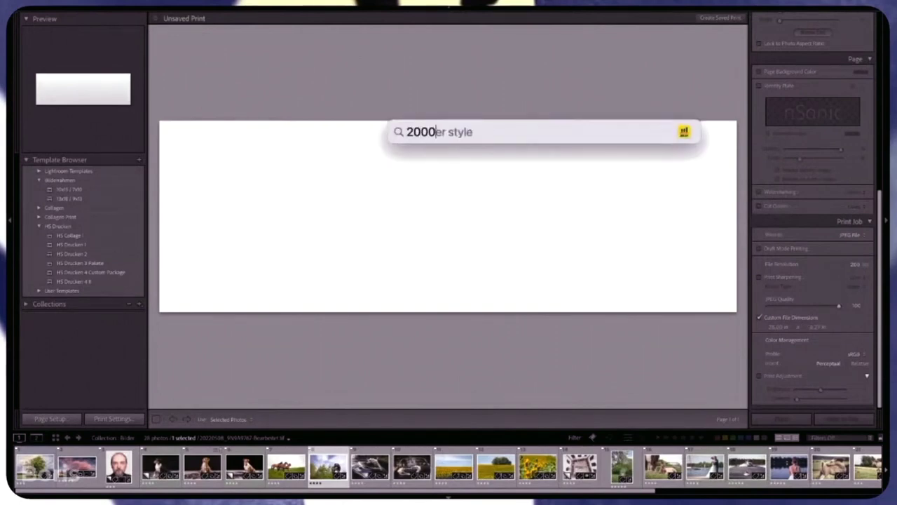
type("/200")
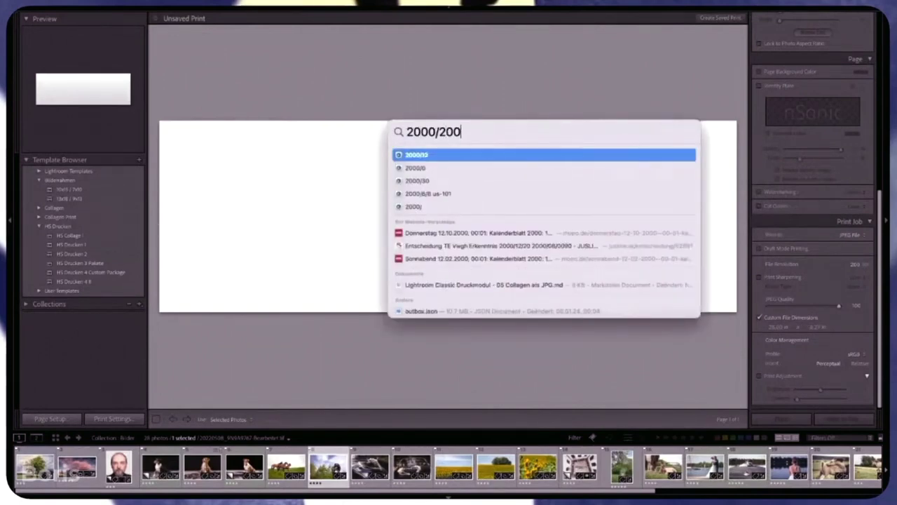
key("Escape")
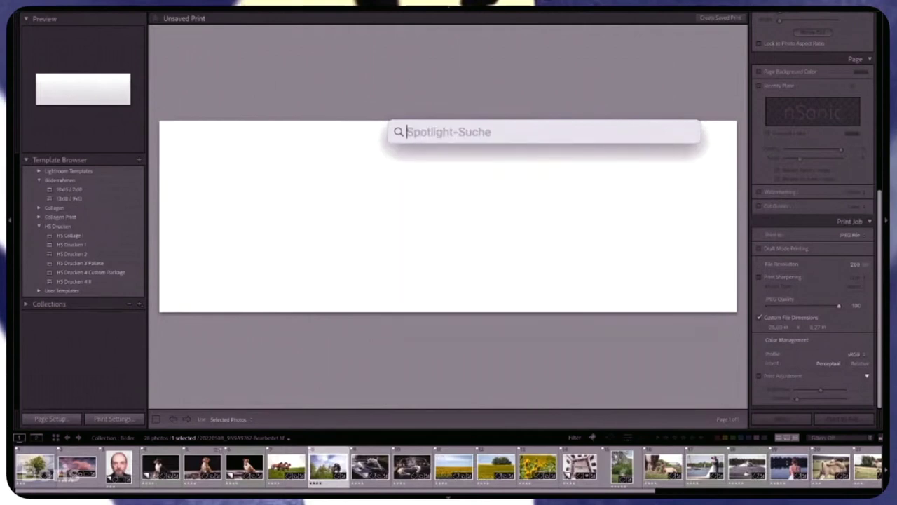
key("Escape")
- Enter 10 as the custom file height, making the page 25,00 × 10,50 inches
key("1")
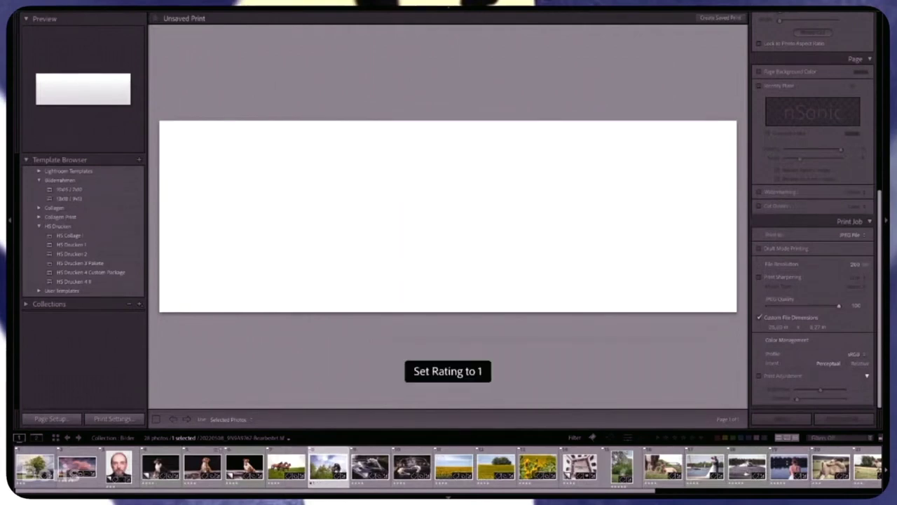
left_click(814, 327)
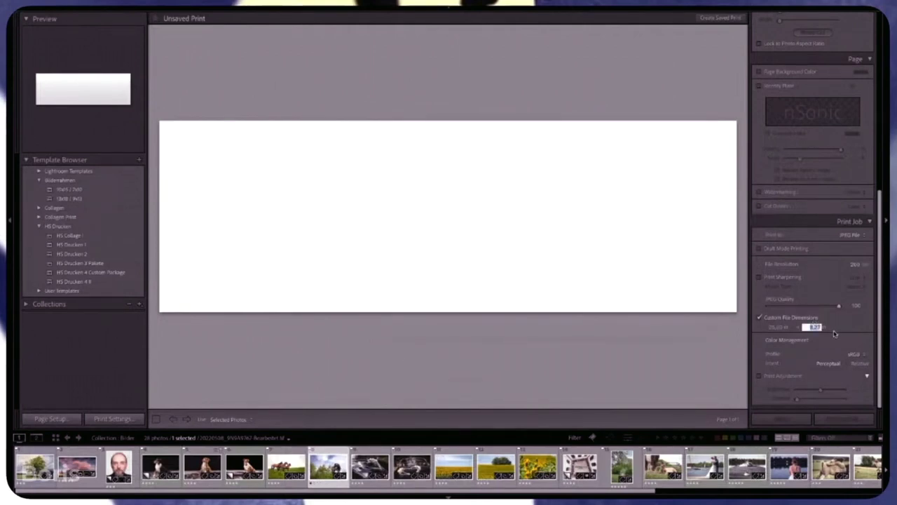
type("10")
key("Return")
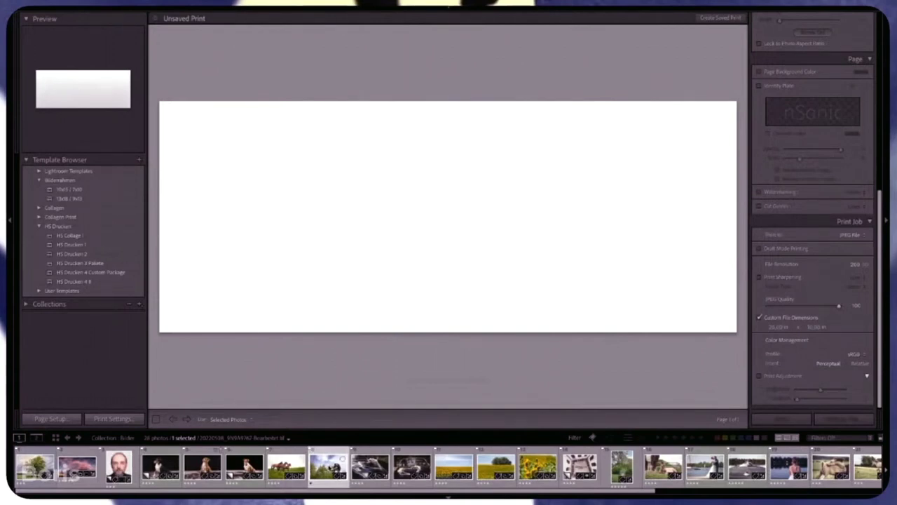
- Drop the grey horse photo onto the page and settle its cell in the top-right corner
left_click_drag(328, 466, 548, 233)
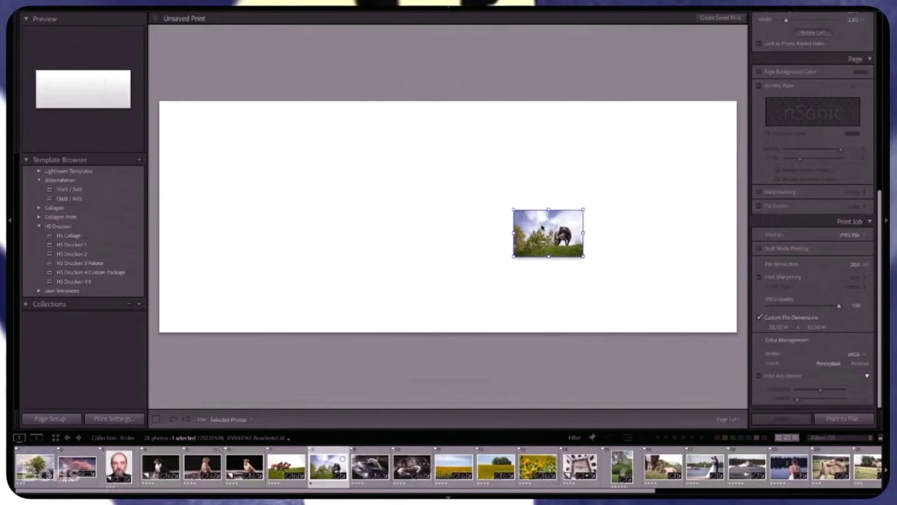
mouse_move(541, 228)
left_mouse_down()
mouse_move(684, 118)
mouse_move(693, 122)
left_mouse_up()
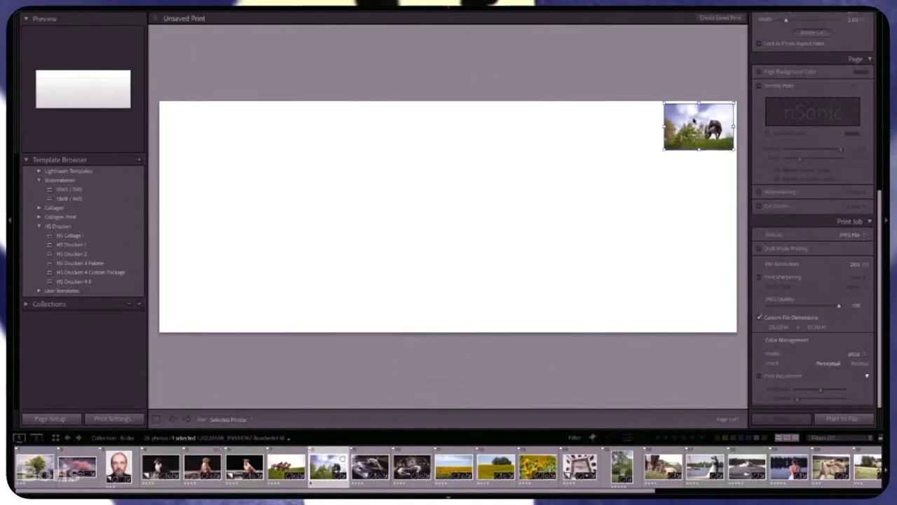
left_click_drag(693, 121, 689, 112)
mouse_move(691, 112)
left_mouse_down()
mouse_move(692, 121)
mouse_move(686, 77)
mouse_move(694, 75)
left_mouse_up()
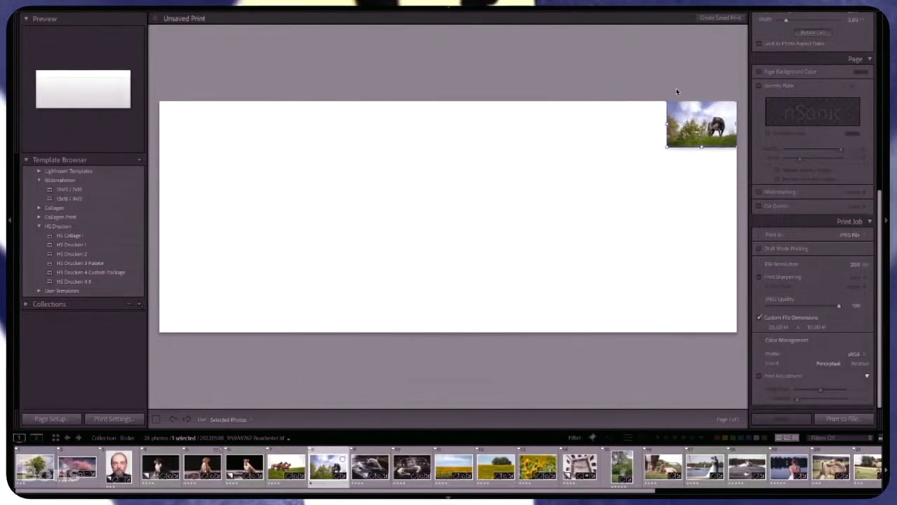
left_click_drag(690, 118, 693, 125)
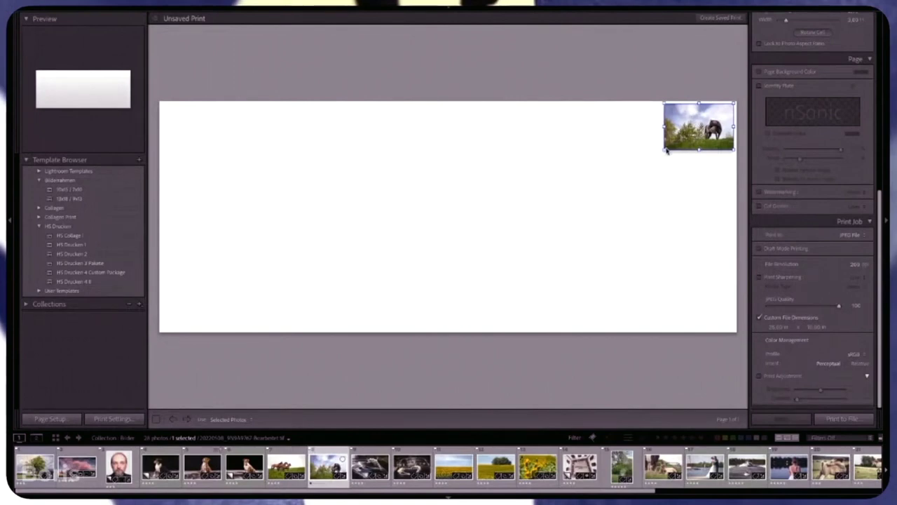
- Stretch the horse cell to full height, widen it leftward, and Option-drag a copy to the left edge
left_click_drag(666, 150, 631, 328)
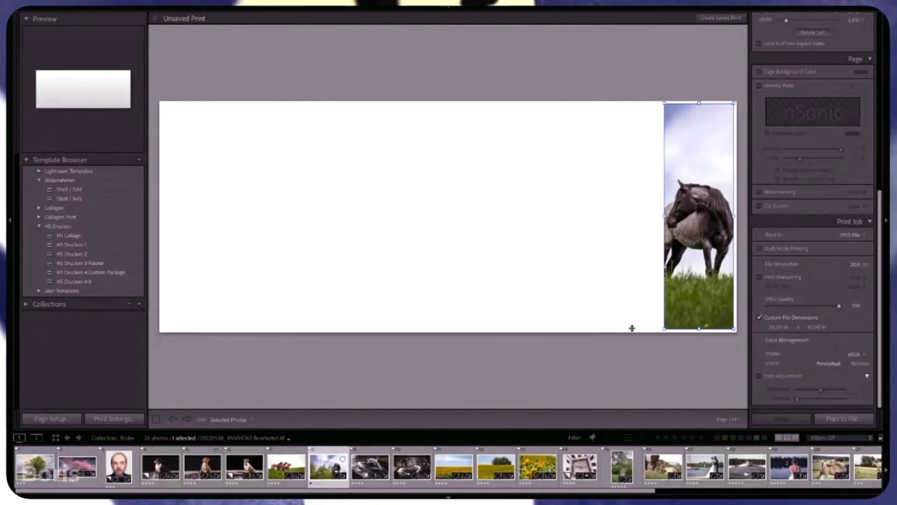
left_click_drag(664, 218, 602, 218)
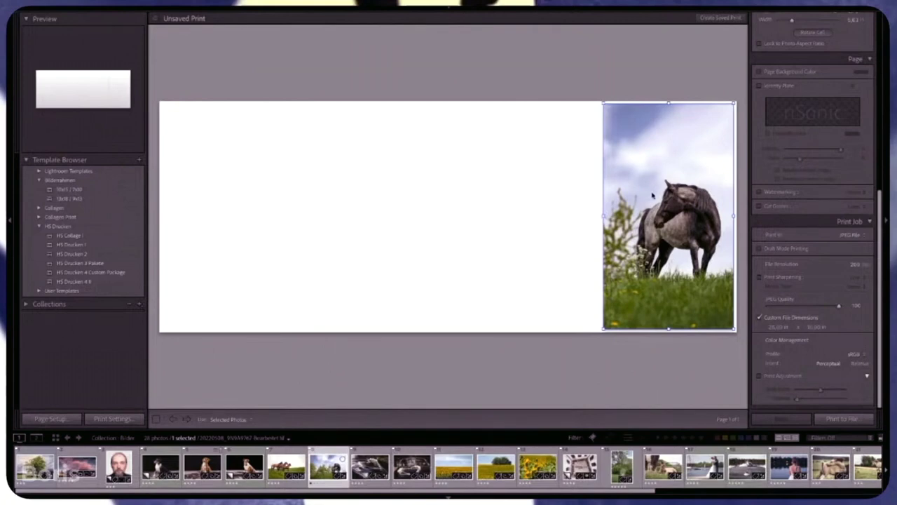
left_click_drag(658, 196, 216, 197)
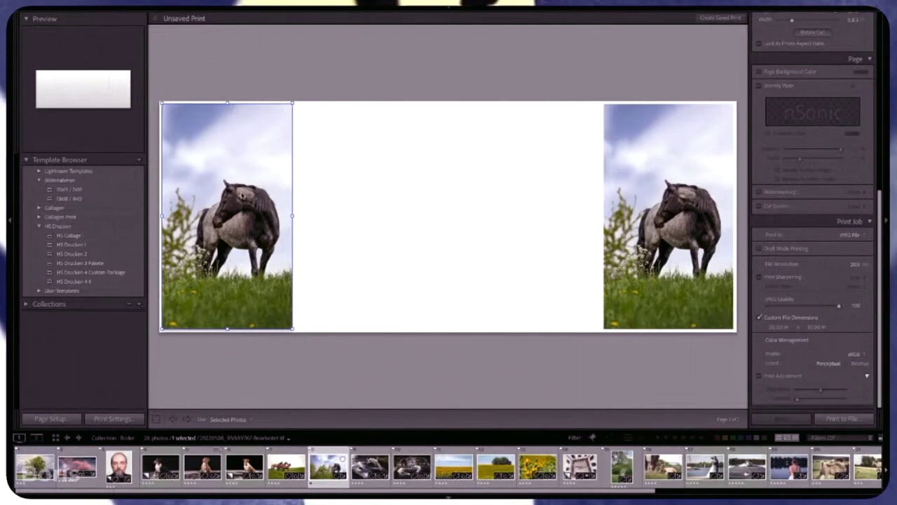
- Option-drag a copy of the left cell to the middle and stretch it to meet both neighbours
mouse_move(245, 196)
left_mouse_down()
mouse_move(384, 195)
mouse_move(377, 196)
left_mouse_up()
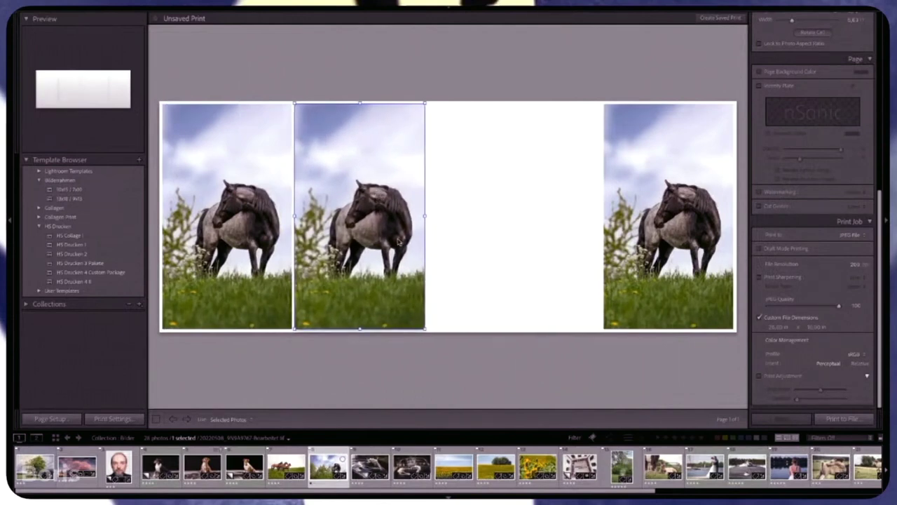
left_click_drag(423, 217, 599, 200)
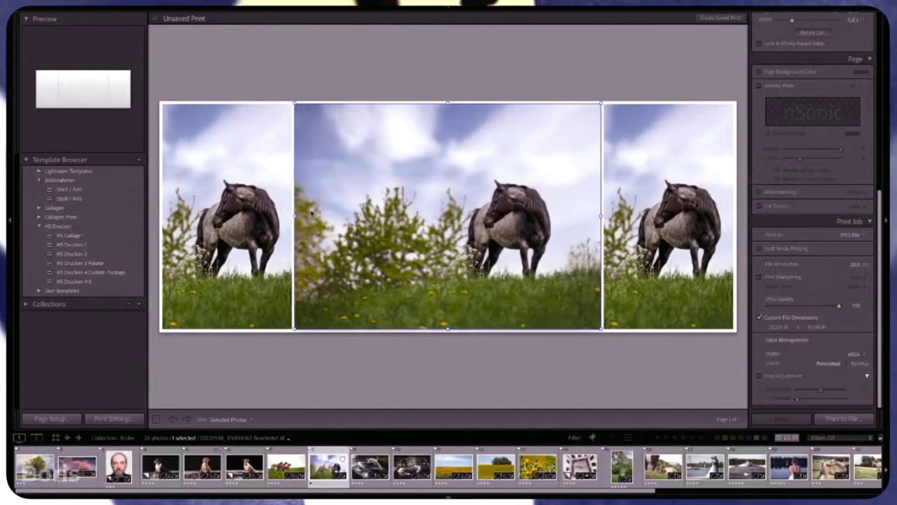
left_click_drag(294, 216, 292, 217)
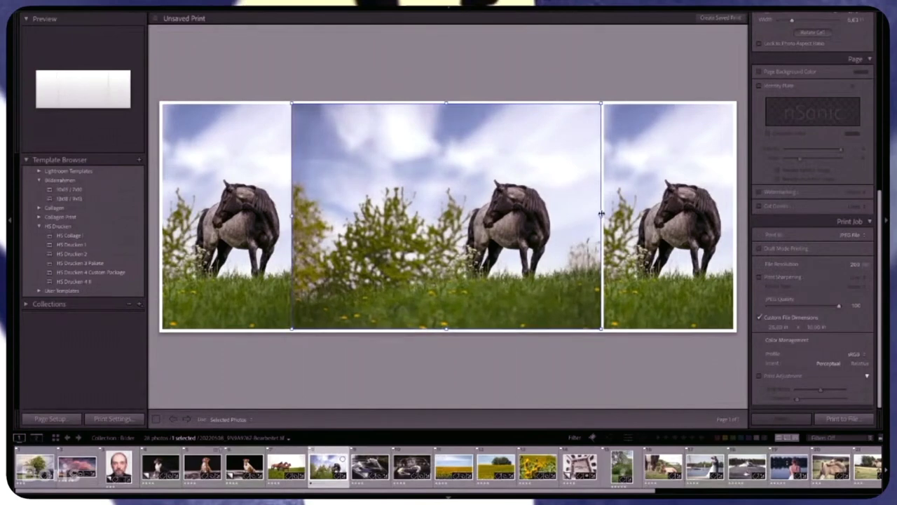
left_click_drag(601, 214, 603, 214)
left_click(397, 352)
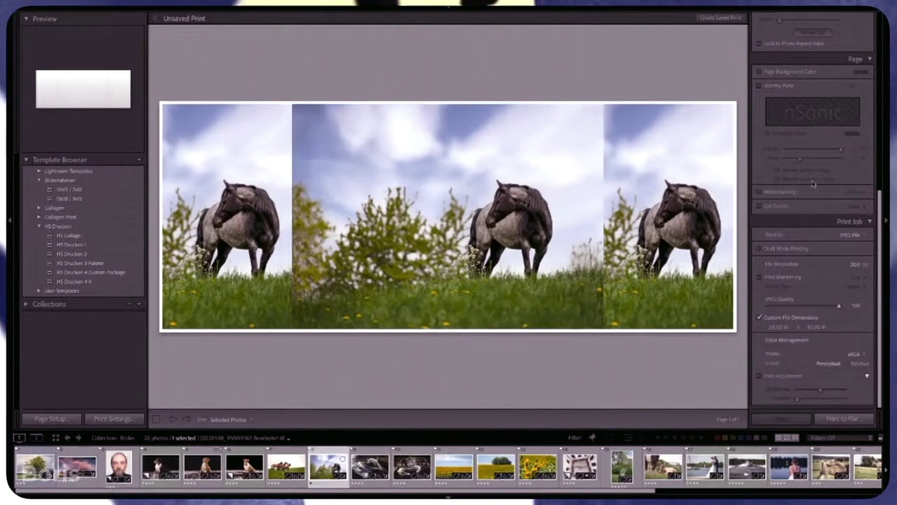
- Enable Photo Border in Image Settings and set its width to 10,2
left_click_drag(880, 202, 885, 30)
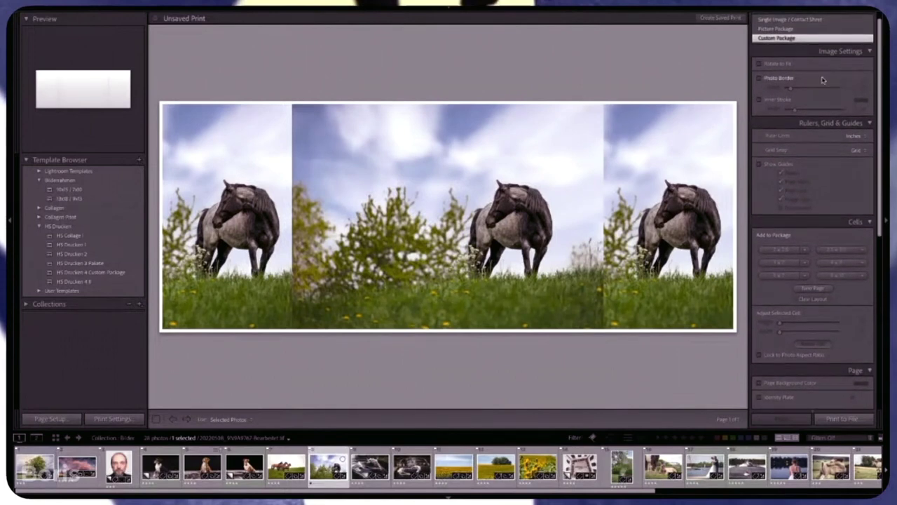
left_click(774, 80)
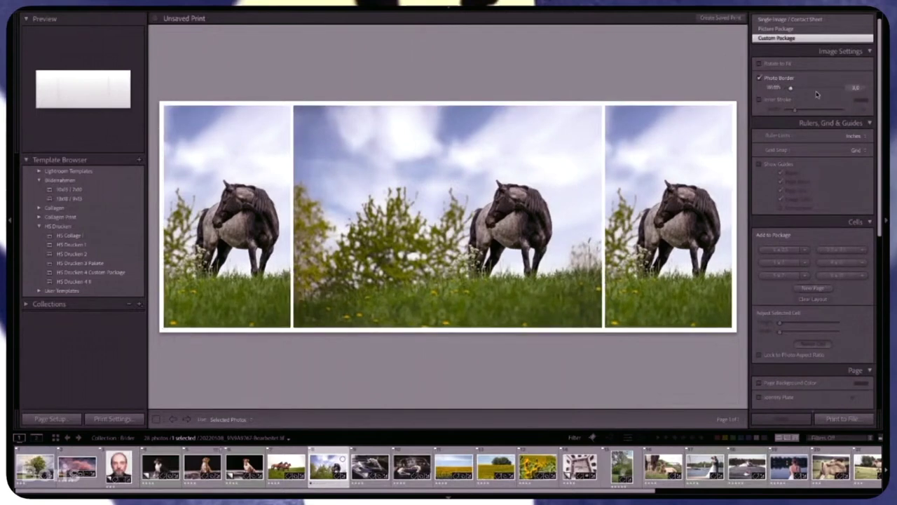
left_click_drag(790, 88, 802, 89)
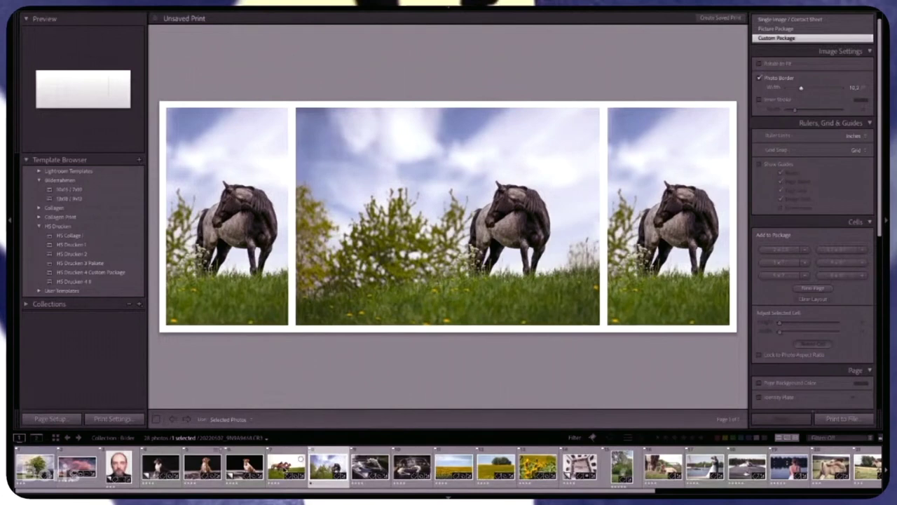
- Fill the left and middle cells with the brown-horses and foal photos, repositioning the left image
left_click_drag(295, 463, 218, 238)
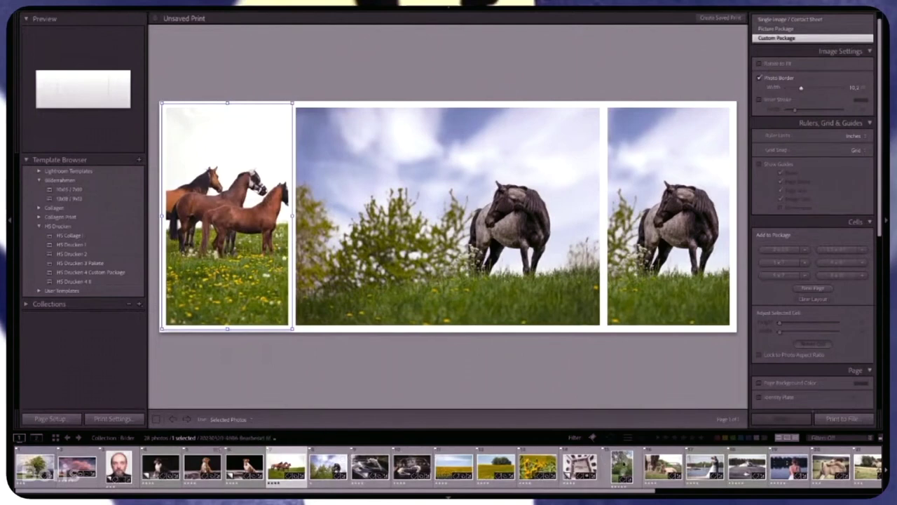
left_click_drag(662, 464, 466, 266)
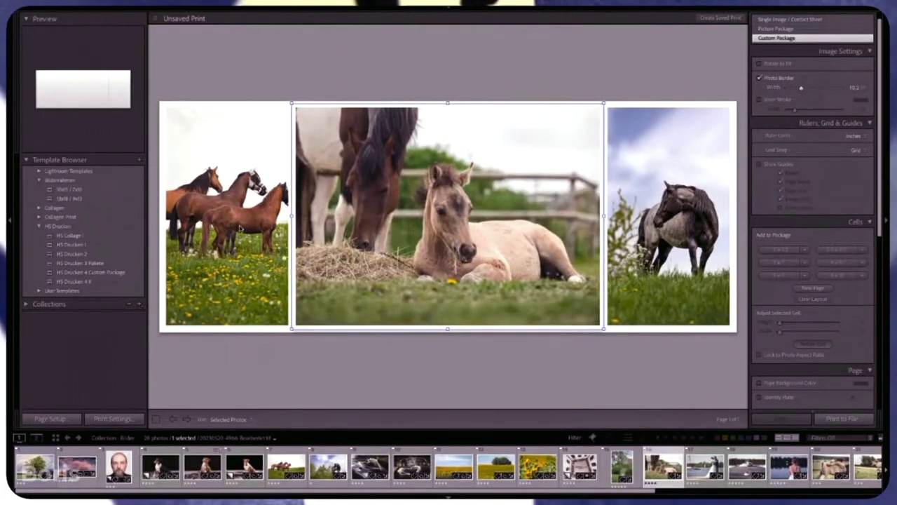
left_click(240, 229)
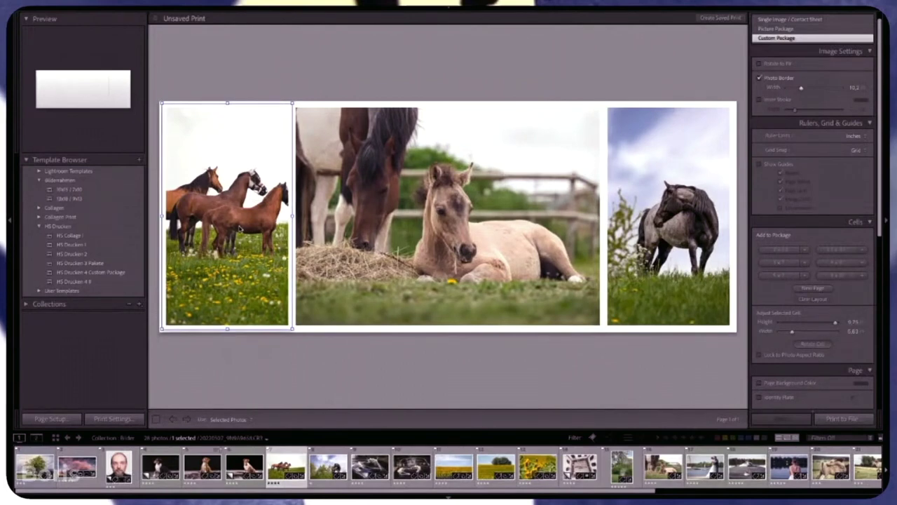
left_click_drag(249, 226, 240, 229)
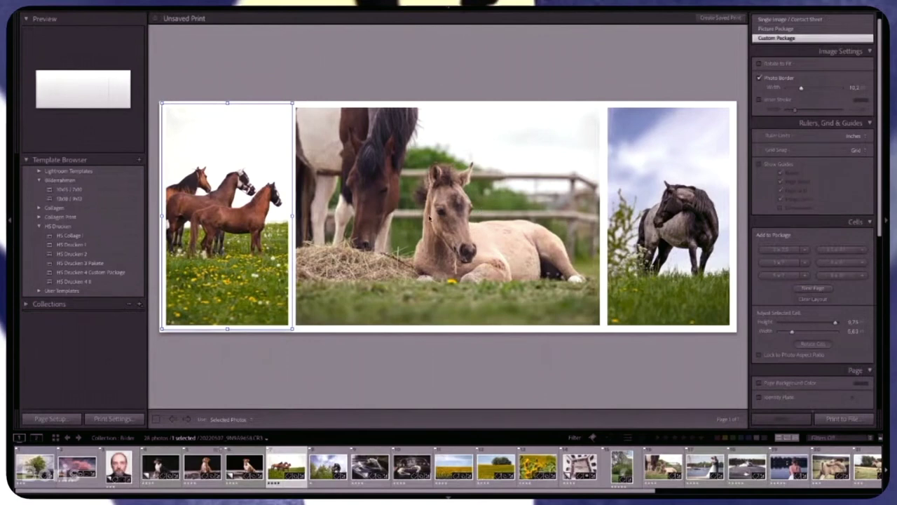
left_click(488, 359)
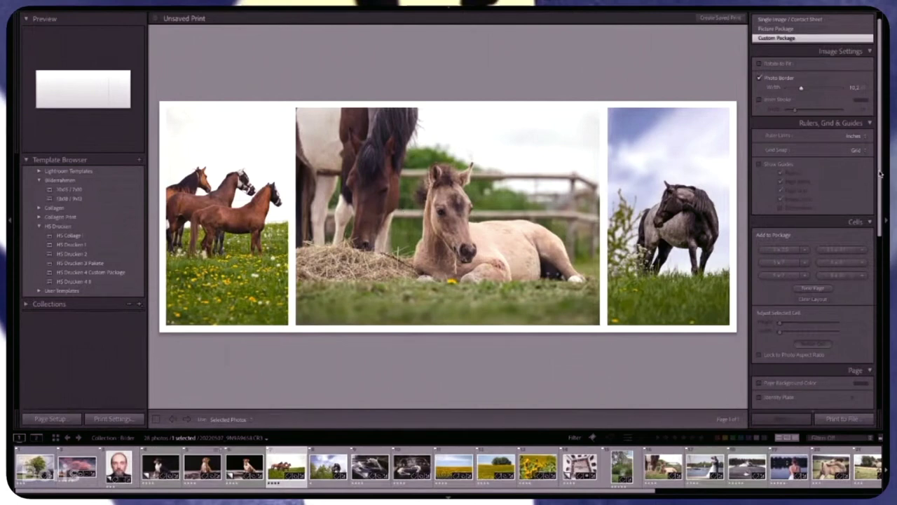
left_click_drag(881, 174, 880, 181)
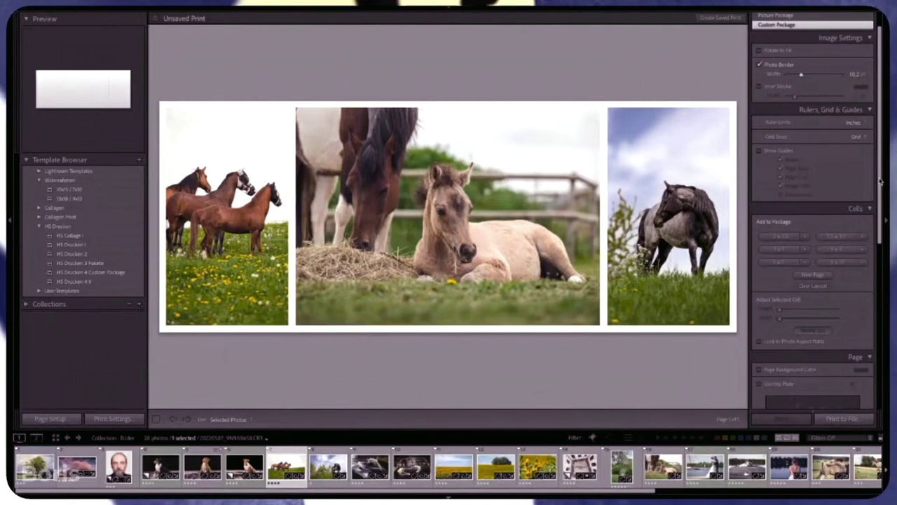
mouse_move(881, 176)
left_mouse_down()
mouse_move(884, 279)
mouse_move(886, 188)
left_mouse_up()
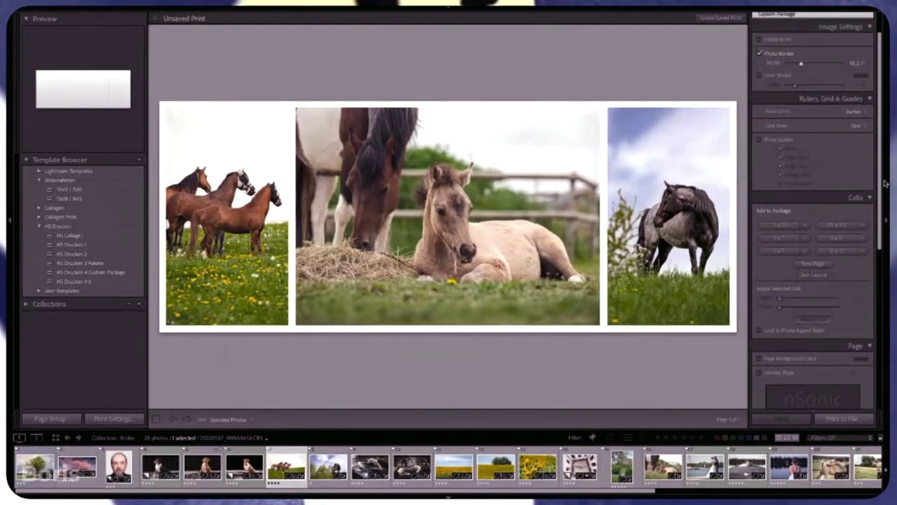
- Enable a Page Background Color and try adjusting its lightness in the colour picker
left_click_drag(885, 183, 879, 297)
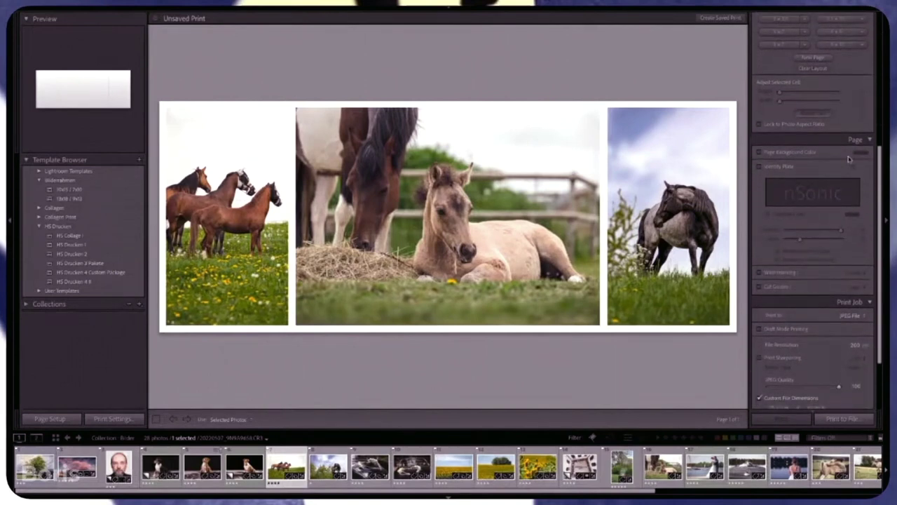
left_click(783, 153)
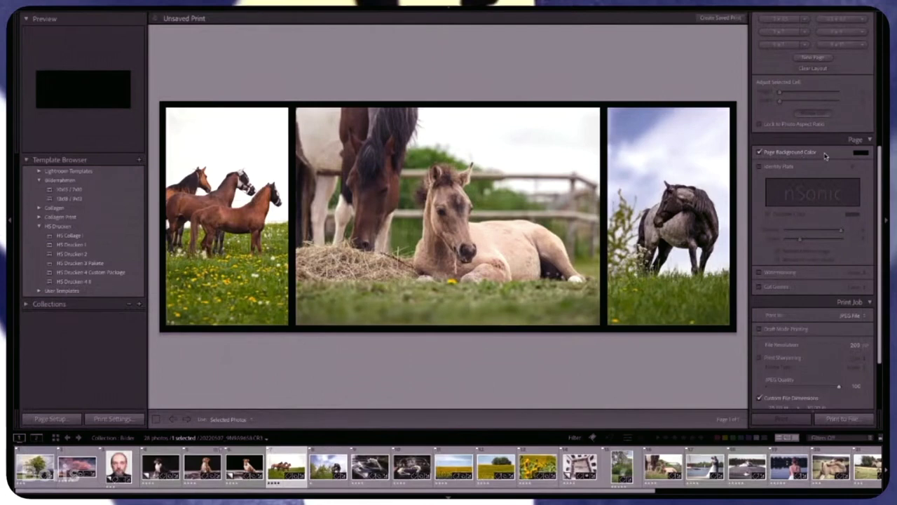
left_click(859, 154)
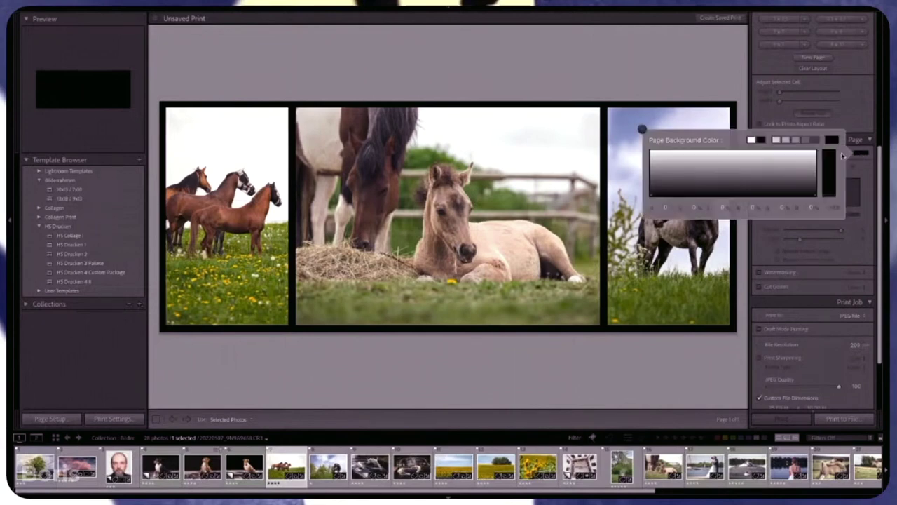
left_click_drag(831, 163, 830, 165)
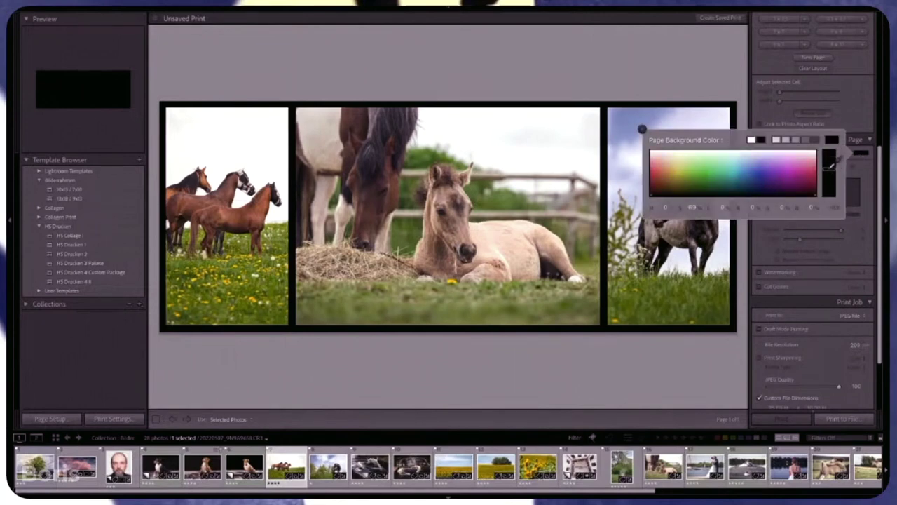
left_click(866, 153)
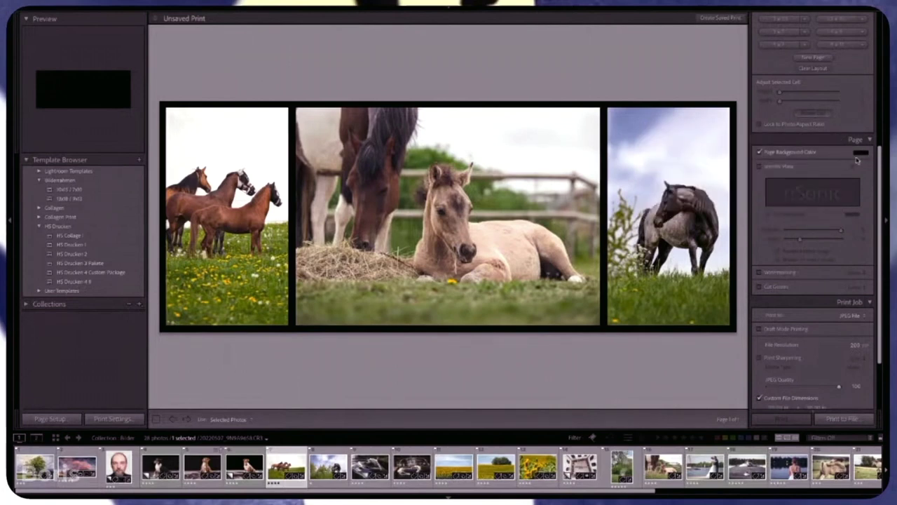
- Raise the background saturation to about 85% and choose a deep dark green
left_click(862, 154)
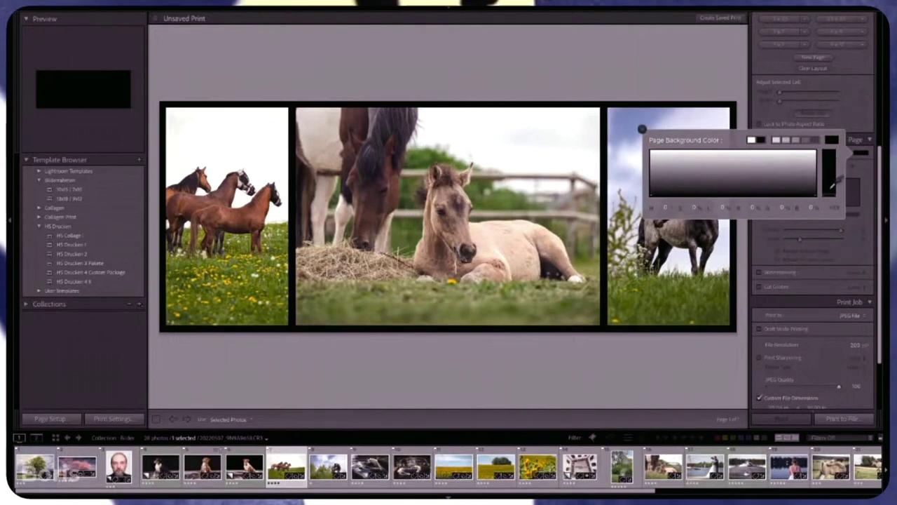
left_click(831, 186)
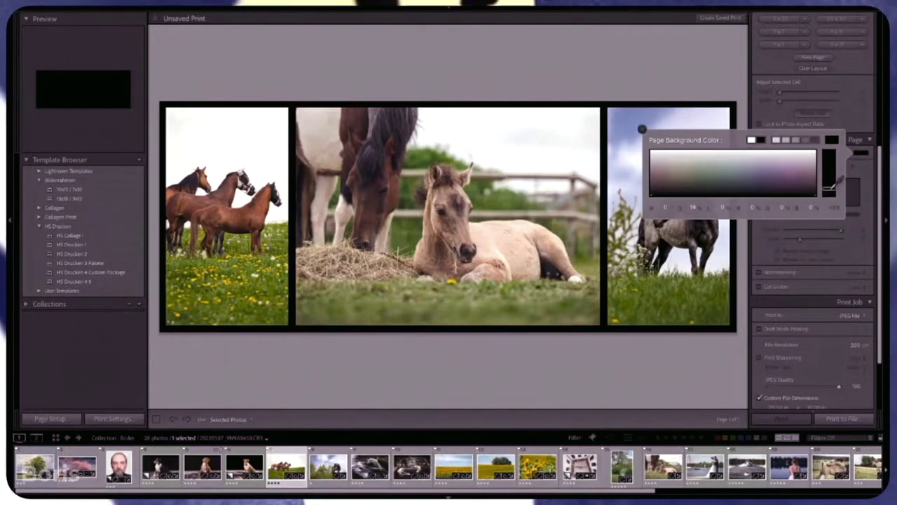
left_click_drag(838, 167, 840, 149)
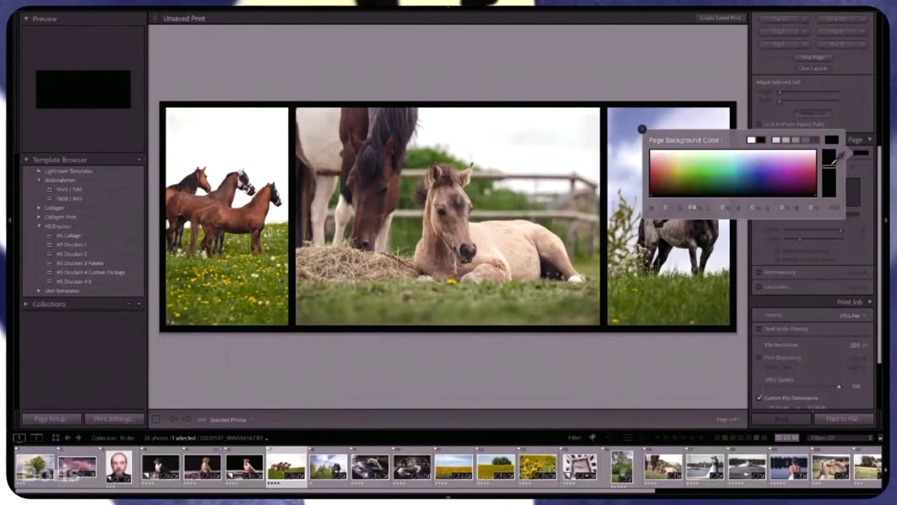
left_click(699, 157)
mouse_move(697, 157)
left_mouse_down()
mouse_move(675, 170)
mouse_move(709, 150)
left_mouse_up()
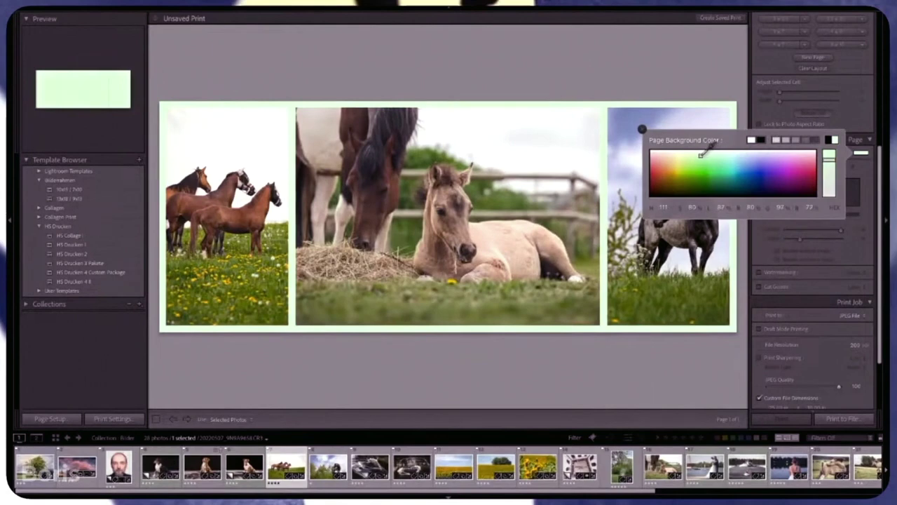
left_click_drag(704, 155, 709, 187)
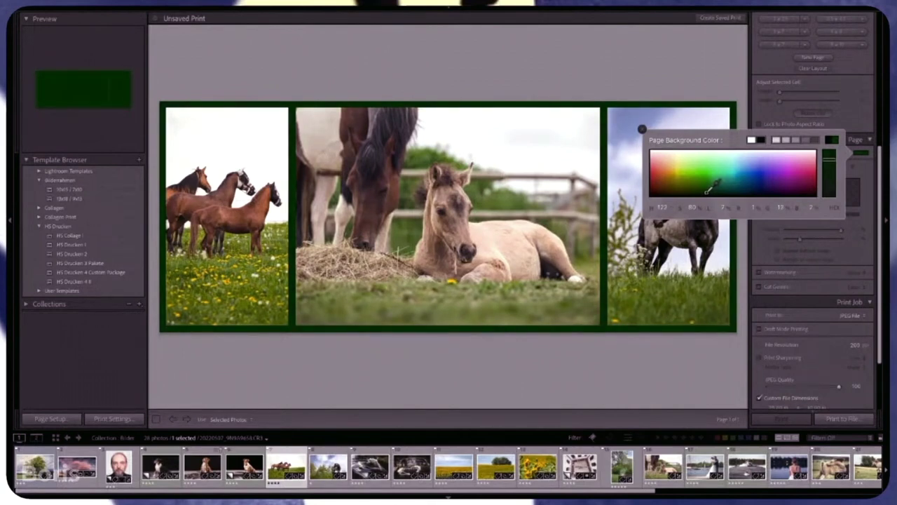
left_click_drag(709, 188, 710, 187)
- Keep the green background and print the collage to a JPEG file named 'HS Collage'
left_click(868, 153)
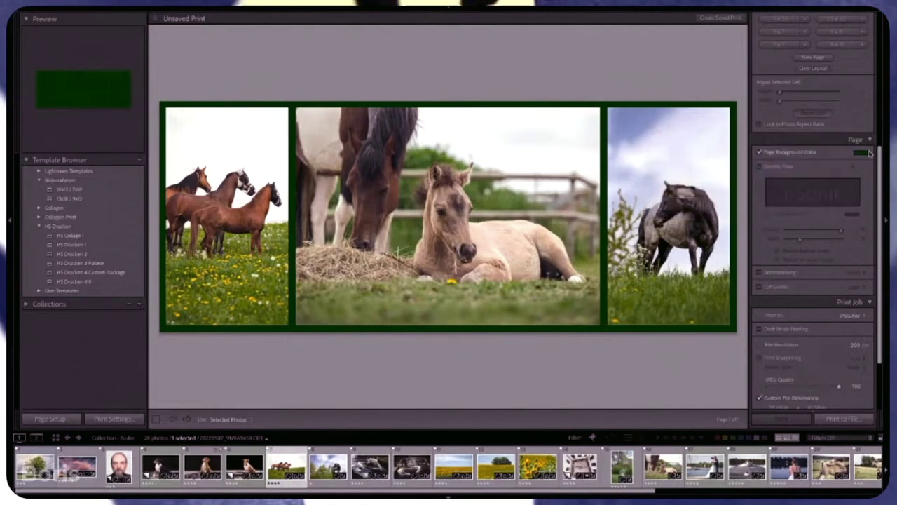
scroll(791, 308, "down", 3)
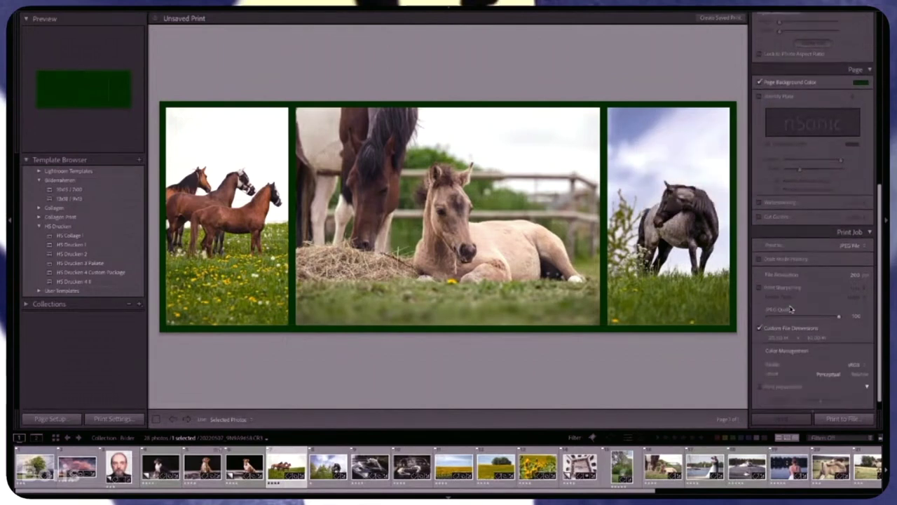
scroll(790, 309, "down", 2)
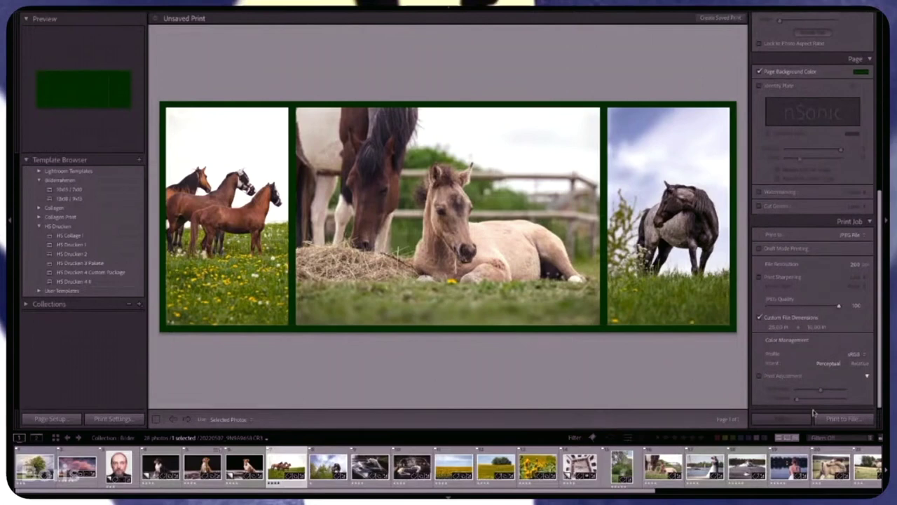
left_click(841, 419)
left_click(847, 419)
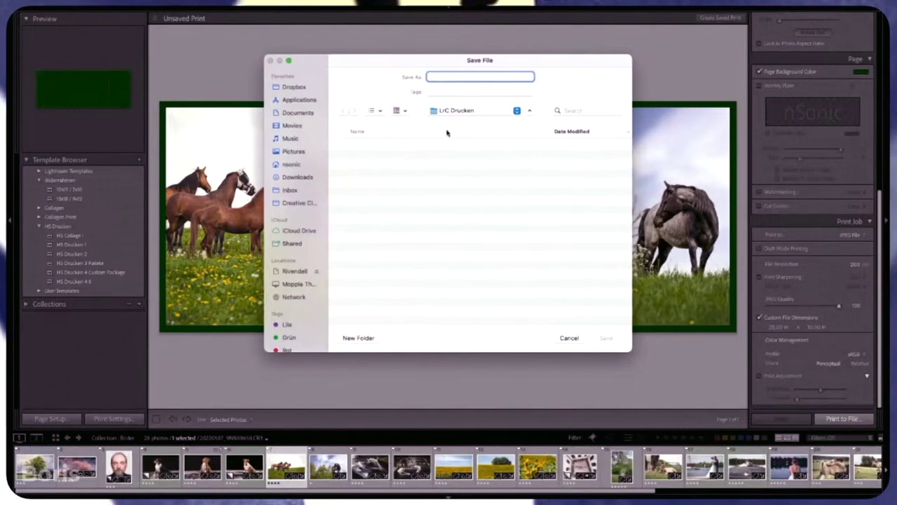
type("HS Coll")
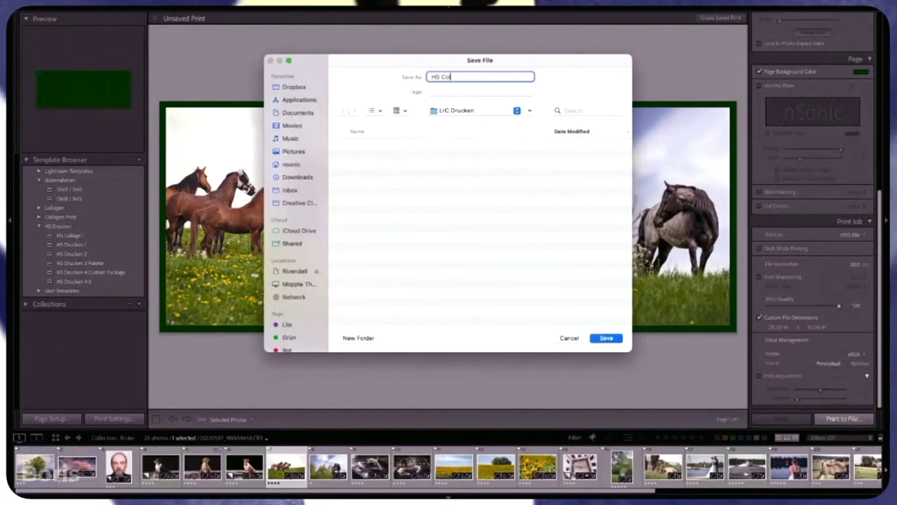
type("age I")
left_click(605, 339)
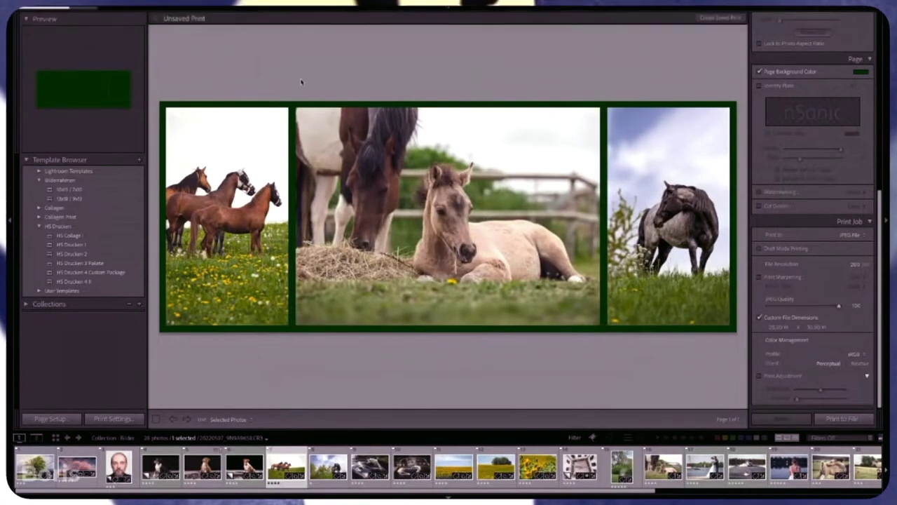
- Switch to Finder and open the exported HS Collage I.jpg in Preview
key("super+Tab")
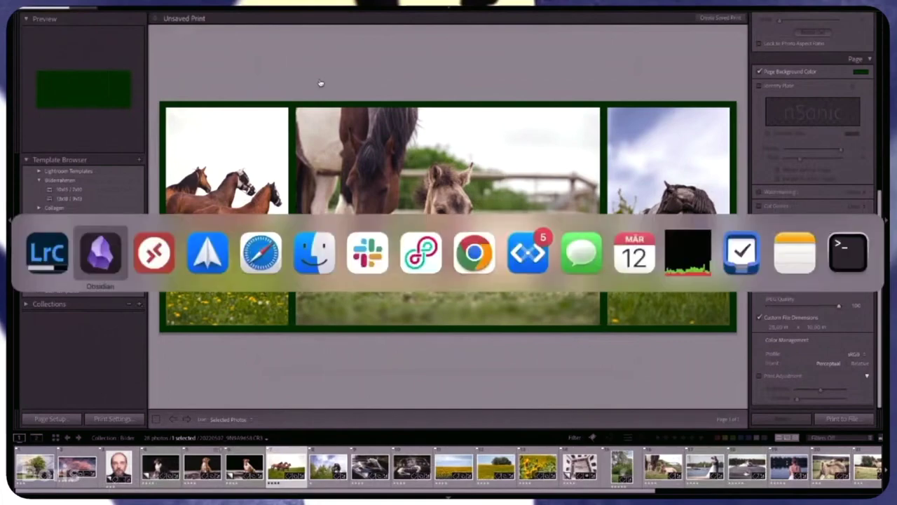
key("super+Tab")
key("super+Tab")
key("super+Tab")
key("super+Tab")
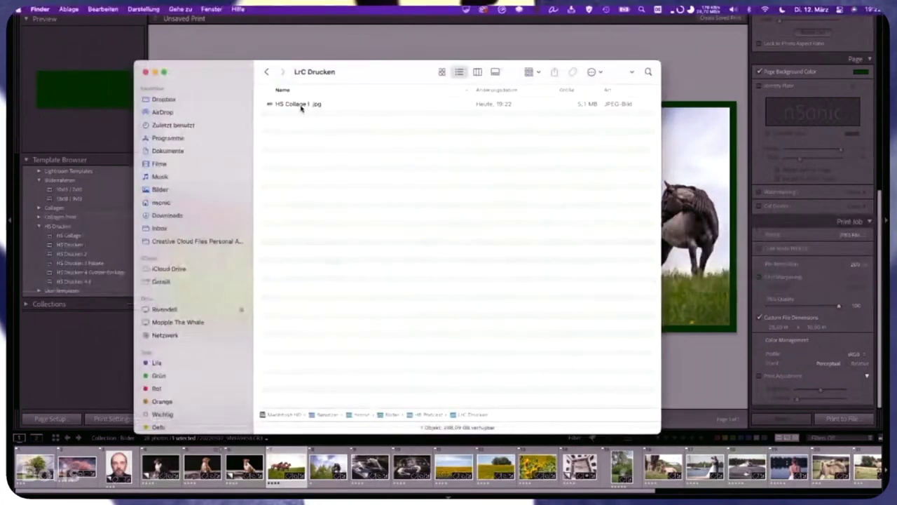
double_click(301, 104)
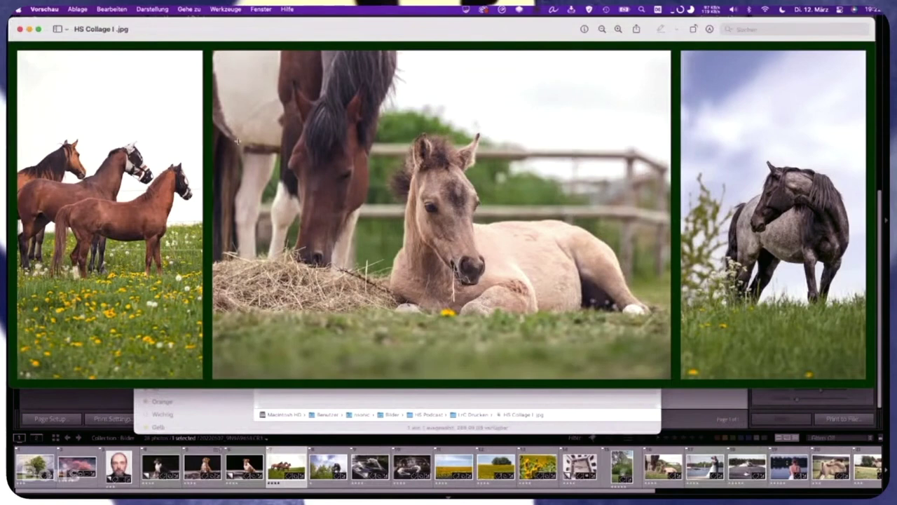
- Confirm in the Inspector the image is 5000 × 2000 px at 200 ppi, then close it
key("super+i")
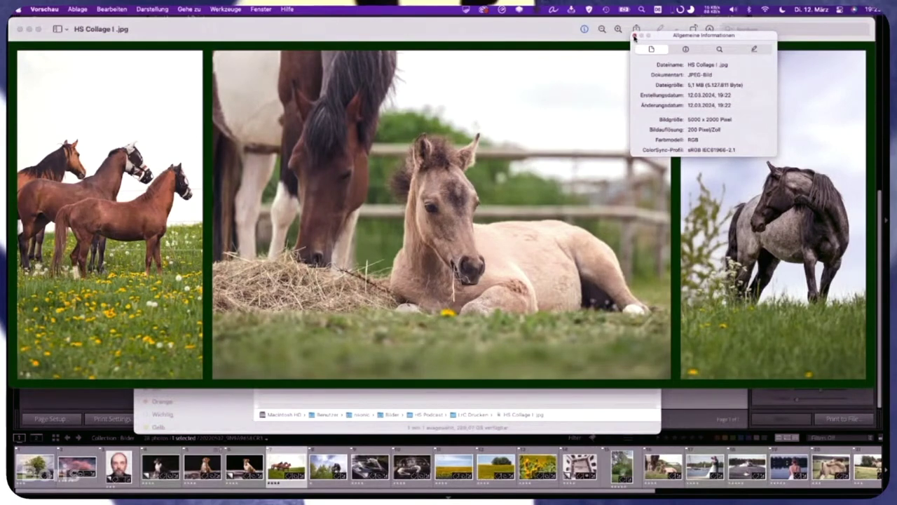
left_click(634, 35)
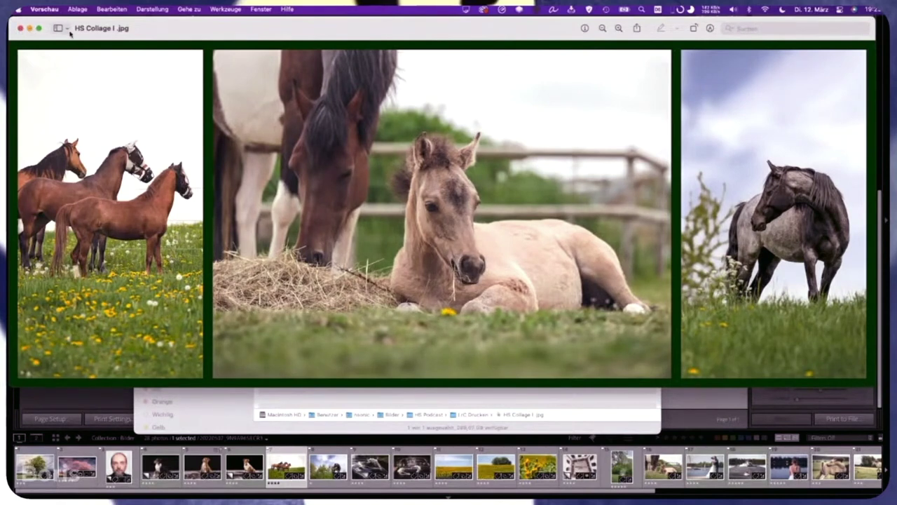
left_click(29, 30)
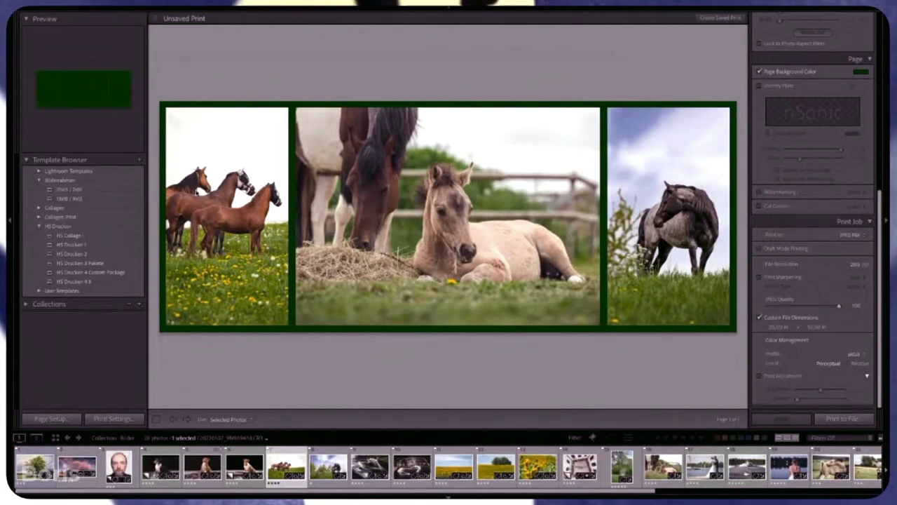
left_click(39, 208)
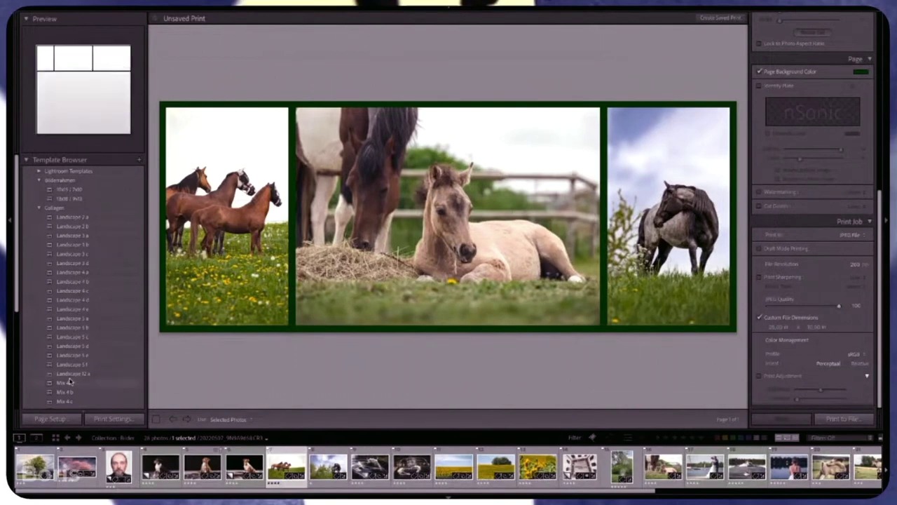
scroll(71, 374, "down", 5)
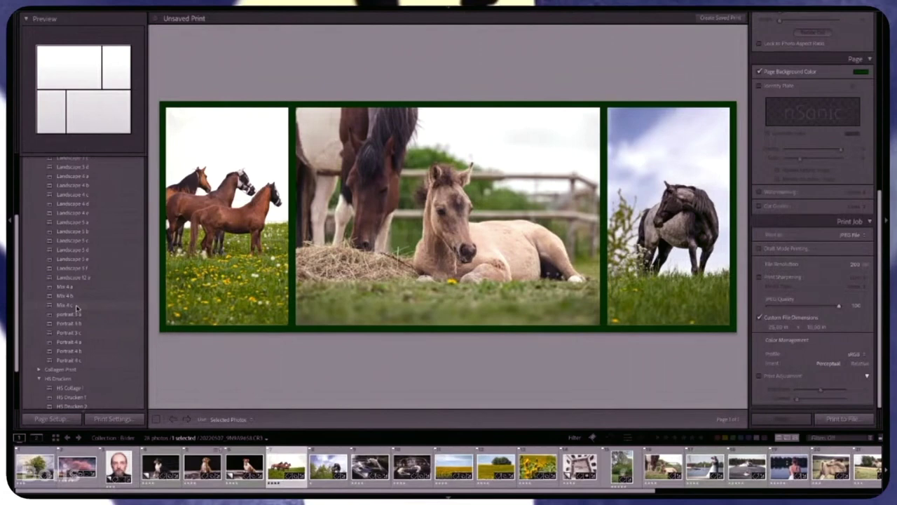
scroll(70, 280, "up", 5)
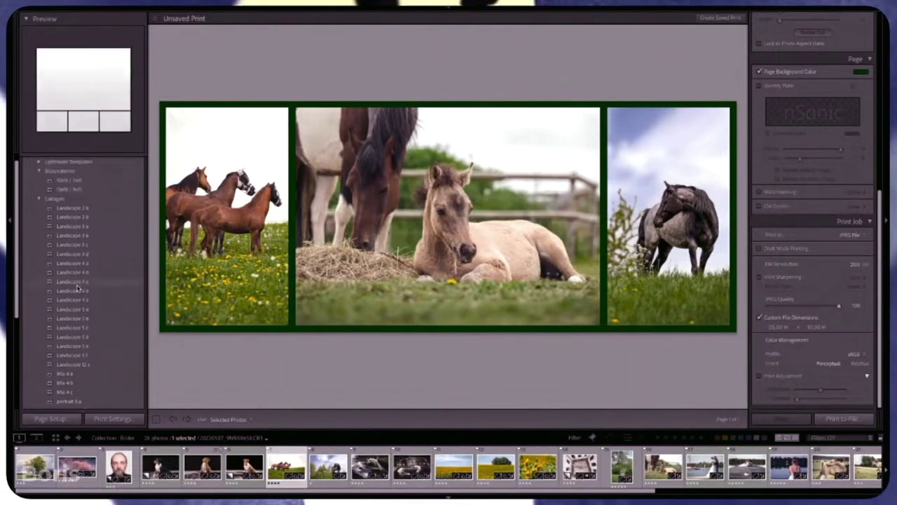
left_click(39, 208)
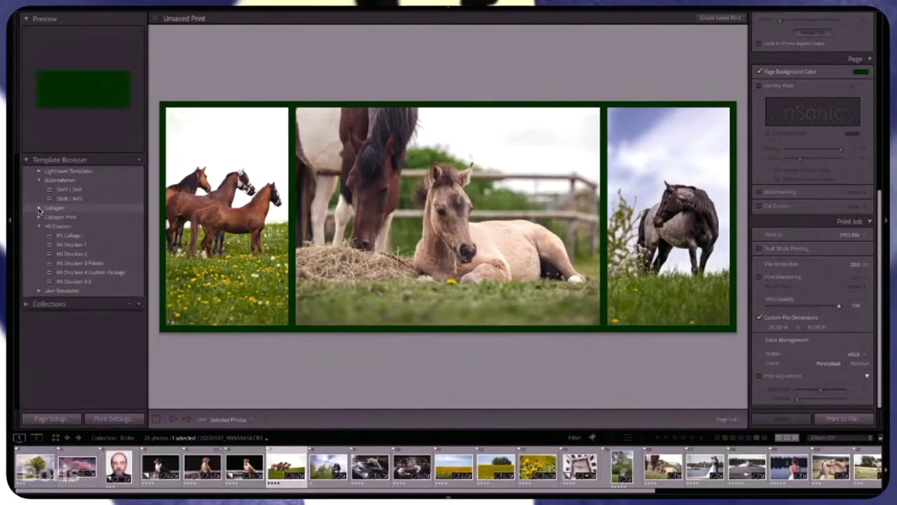